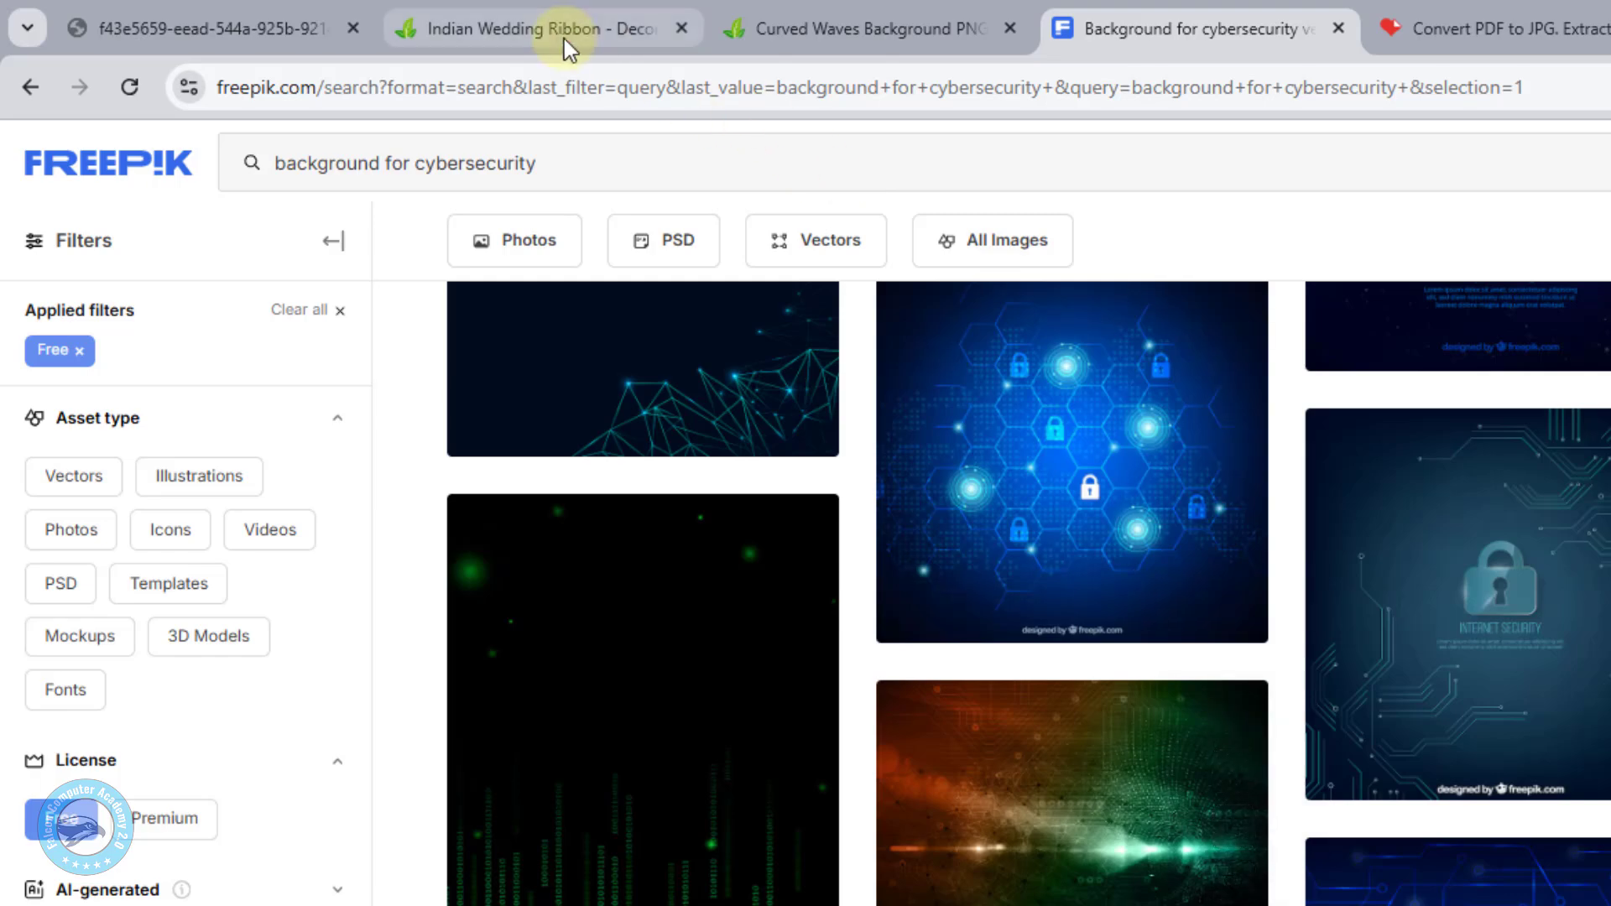
# Look over the Indian Wedding Ribbon and Curved Waves Background pages on CleanPNG.
pyautogui.click(564, 39)
pyautogui.click(804, 42)
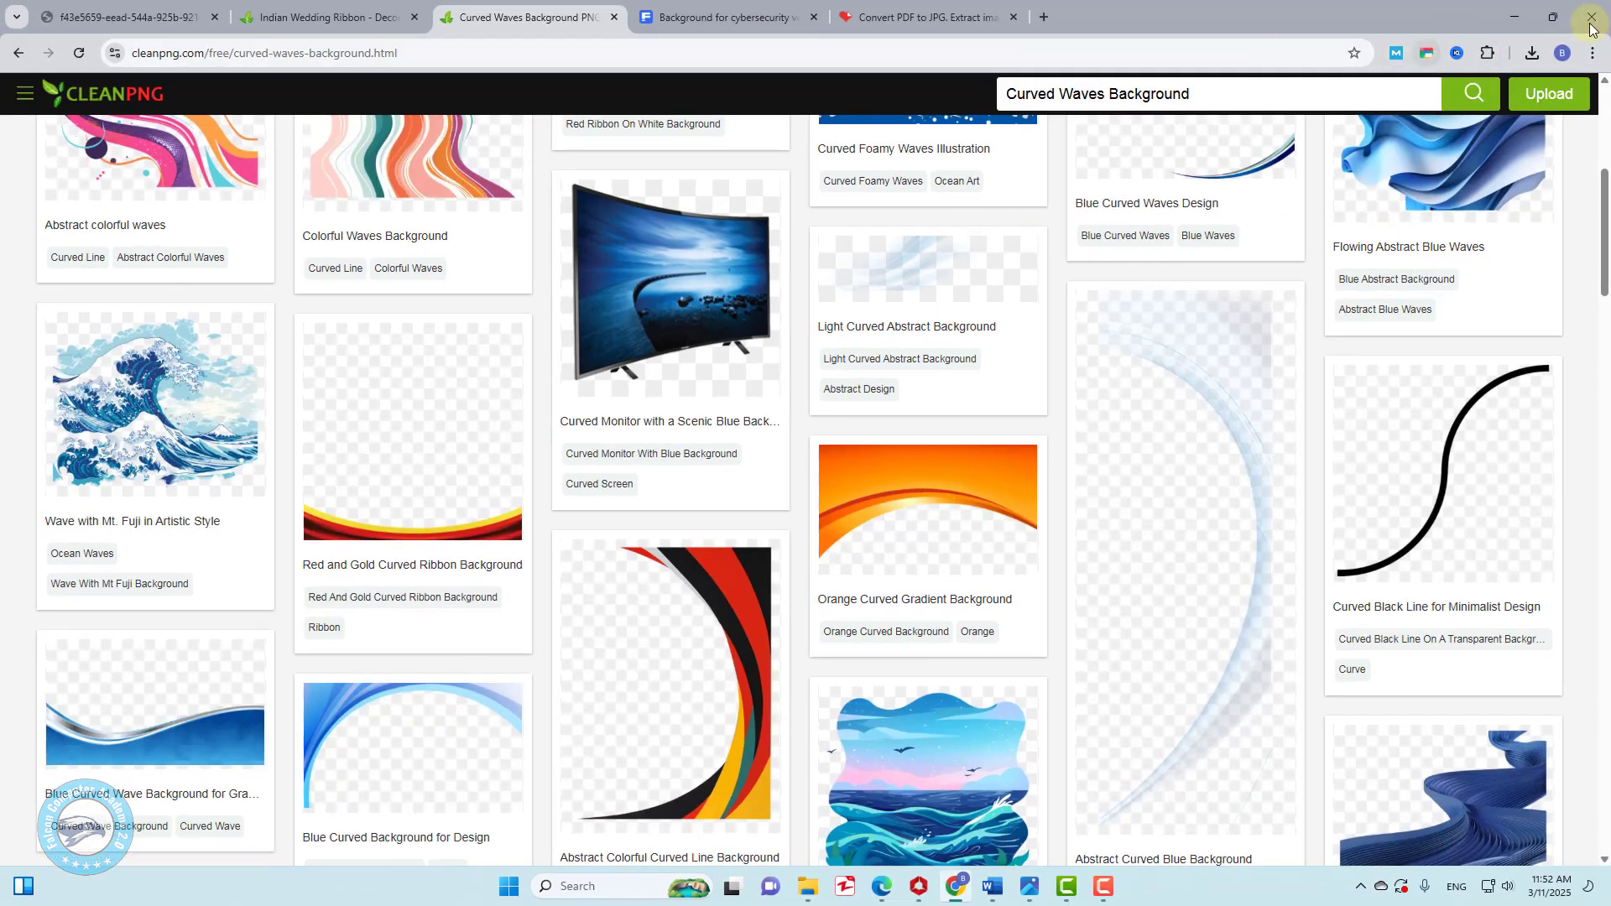
# Switch to the blank Word document Document2 and insert the picture 64807549_9495457.png.
pyautogui.moveTo(994, 883)
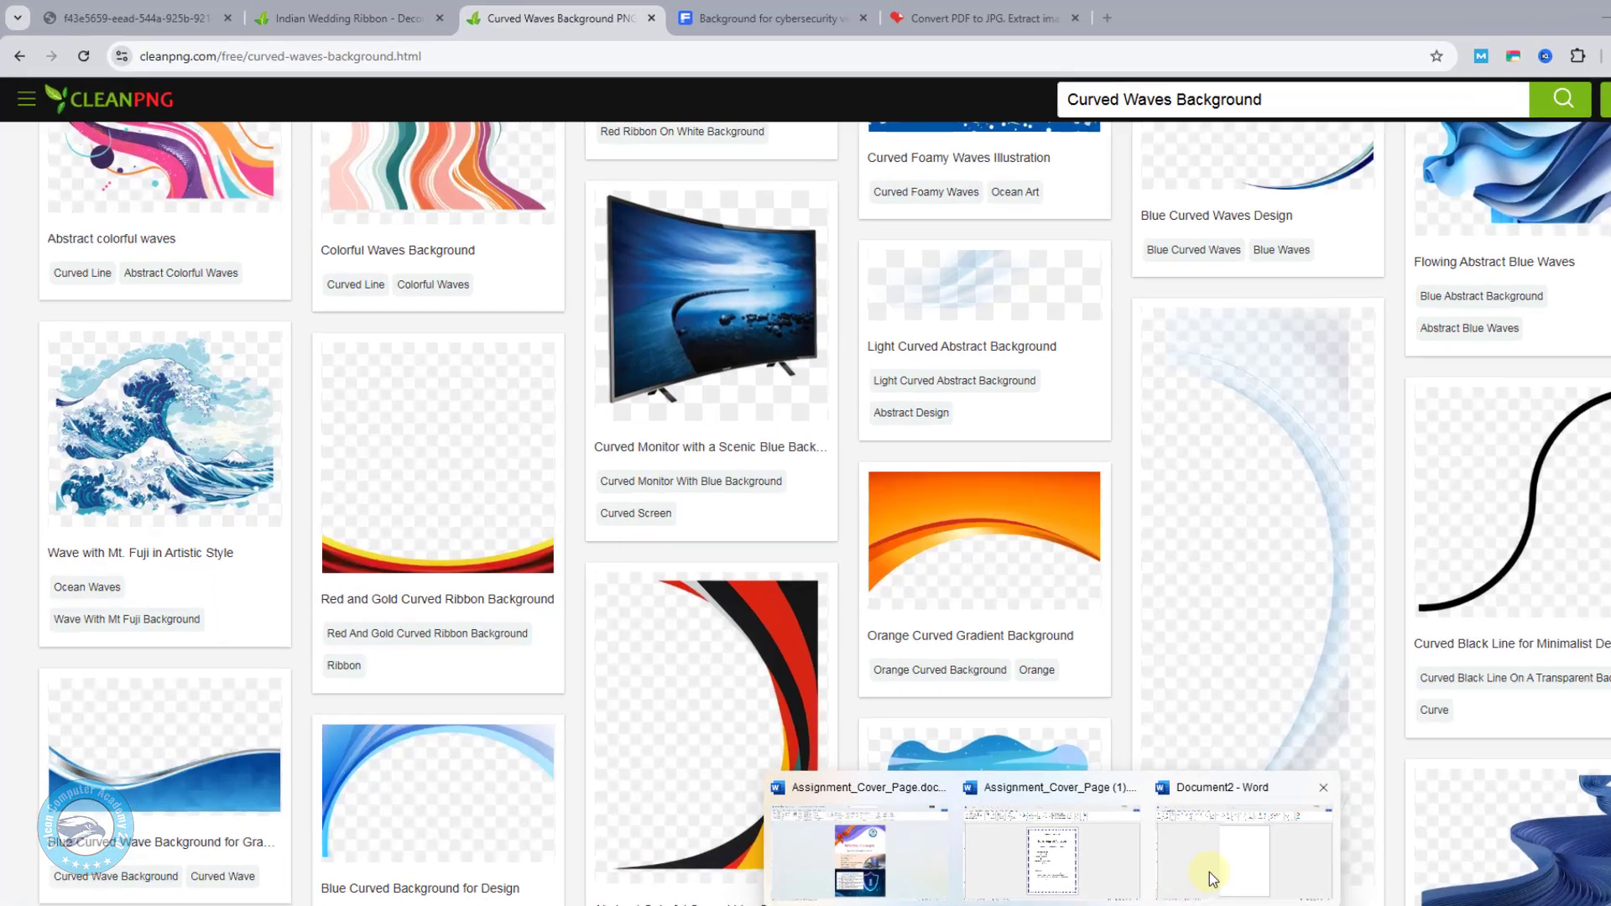
pyautogui.click(1210, 839)
pyautogui.click(1200, 440)
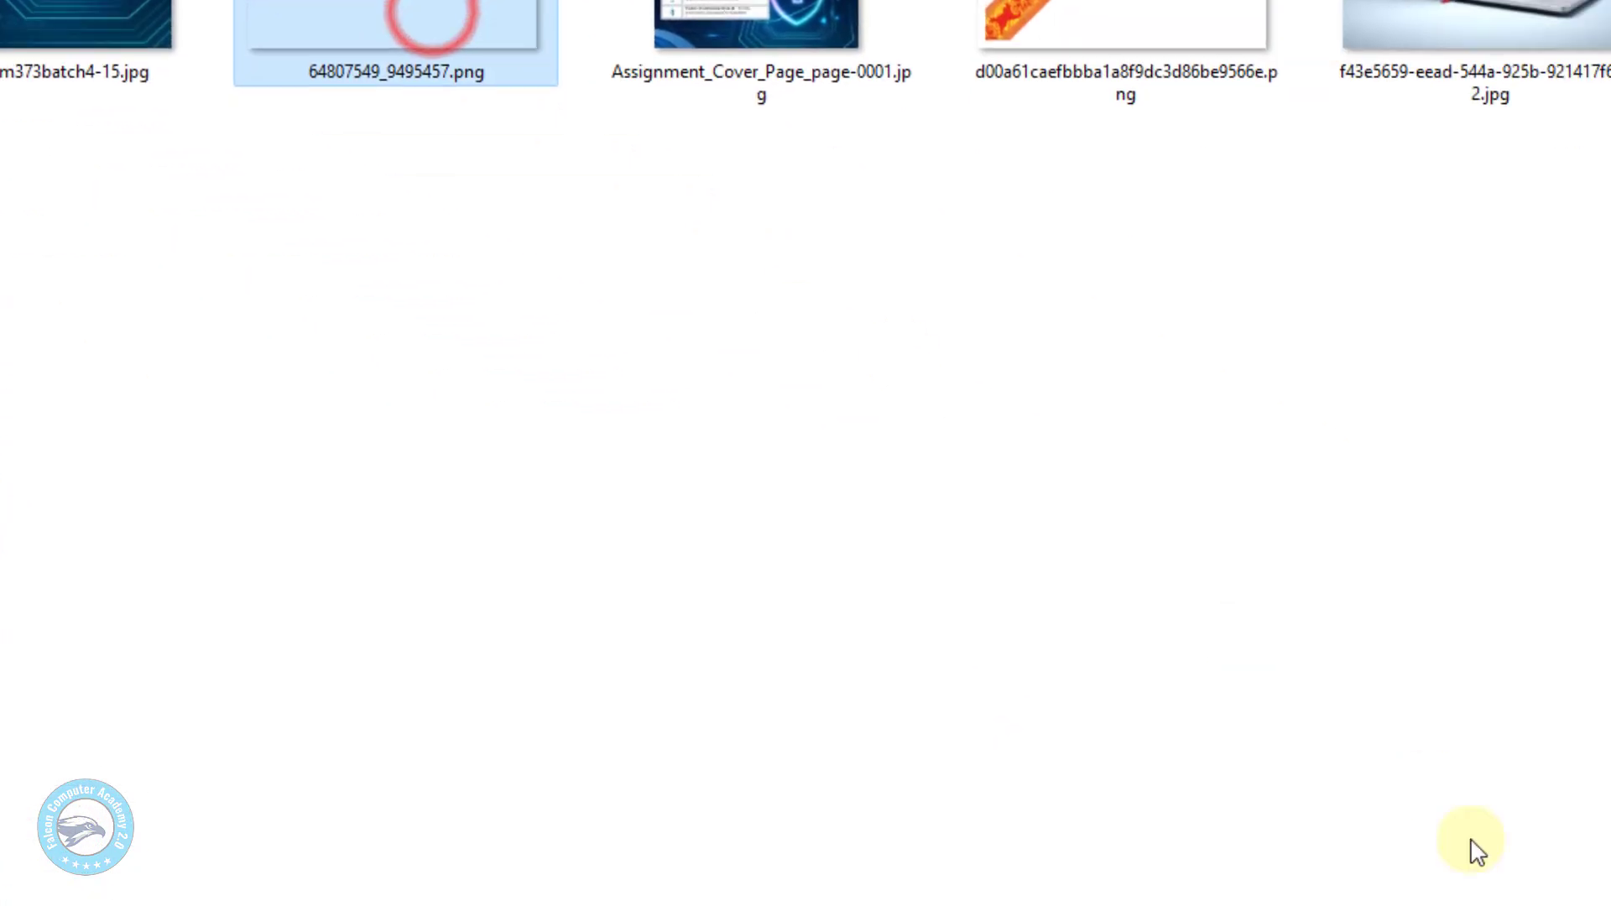
pyautogui.click(1337, 785)
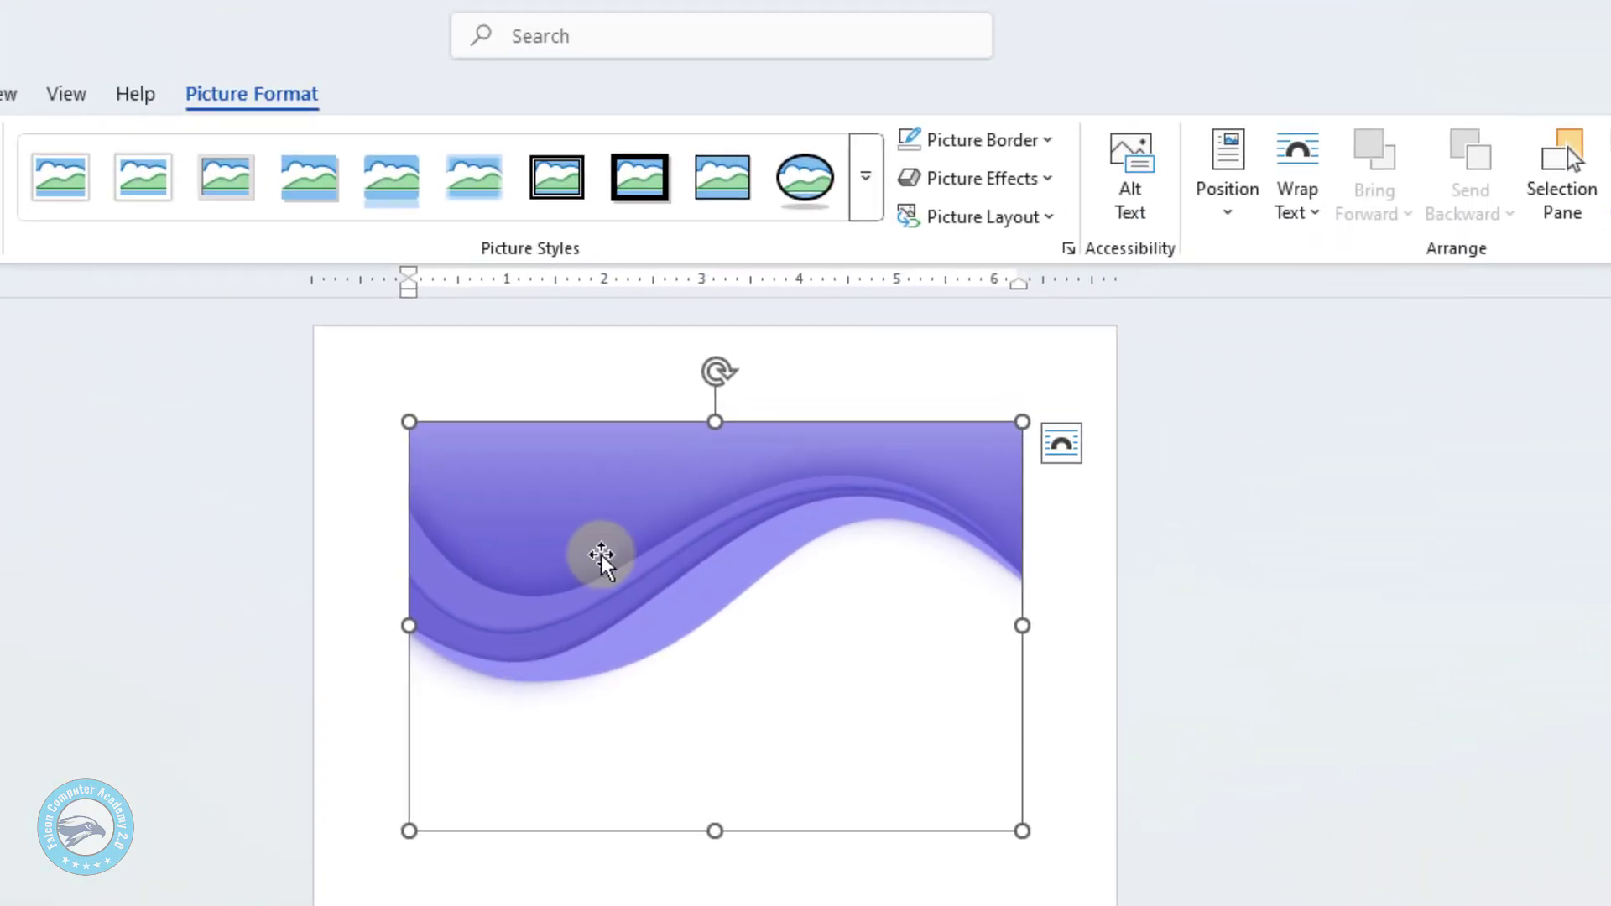
# Set the wave picture's text wrapping to Behind Text.
pyautogui.moveTo(661, 592)
pyautogui.mouseDown()
pyautogui.moveTo(576, 532)
pyautogui.moveTo(579, 545)
pyautogui.mouseUp()
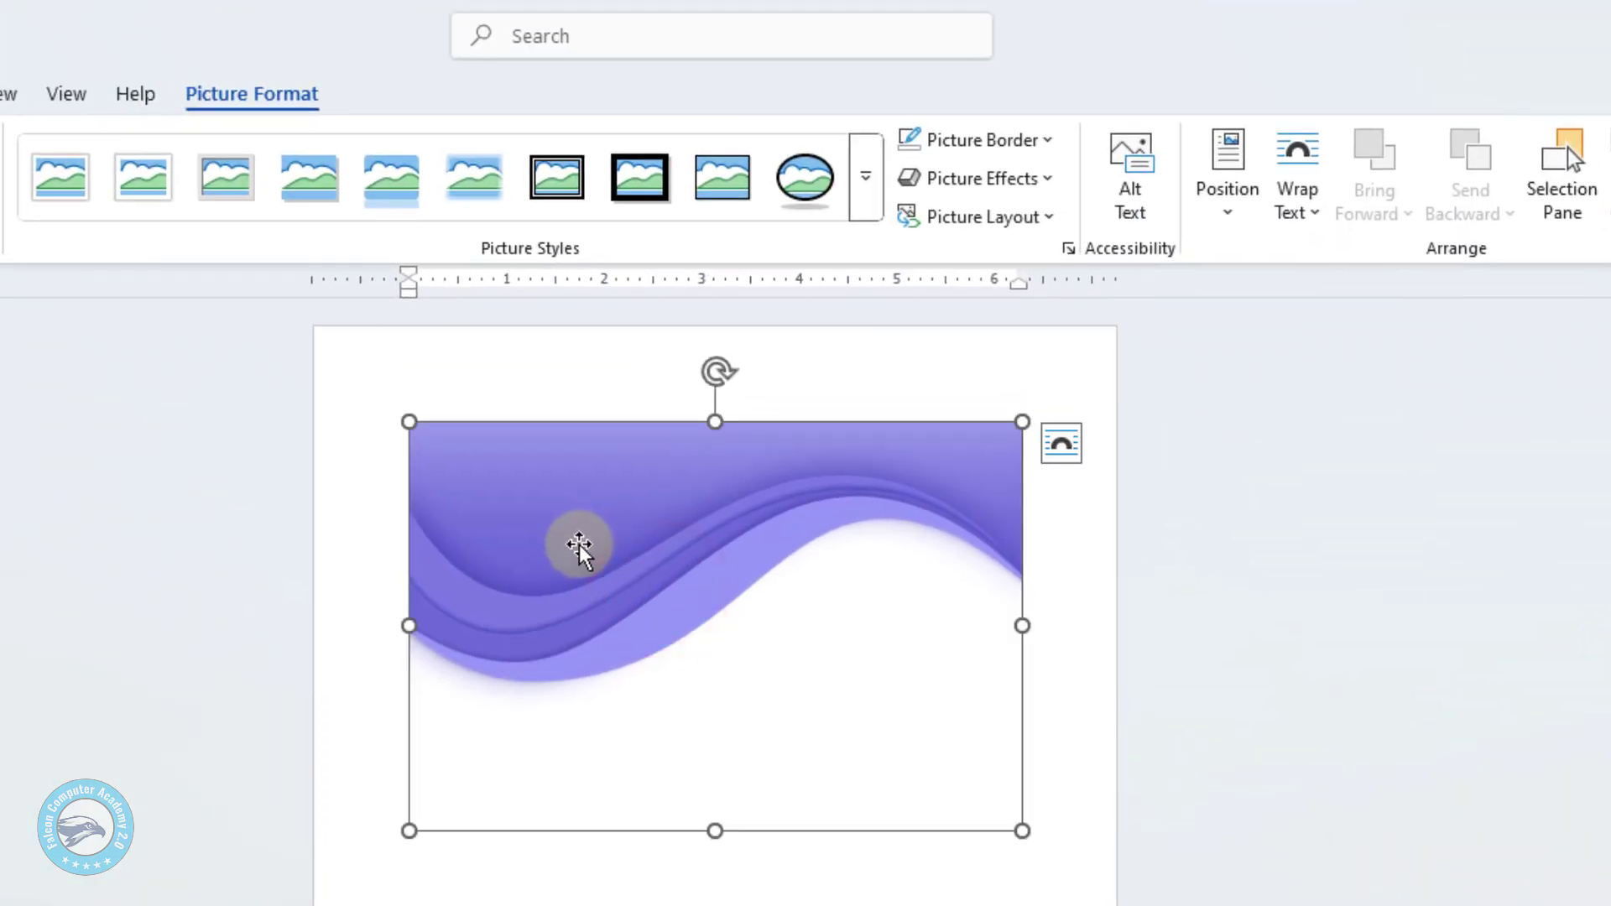
pyautogui.click(273, 105)
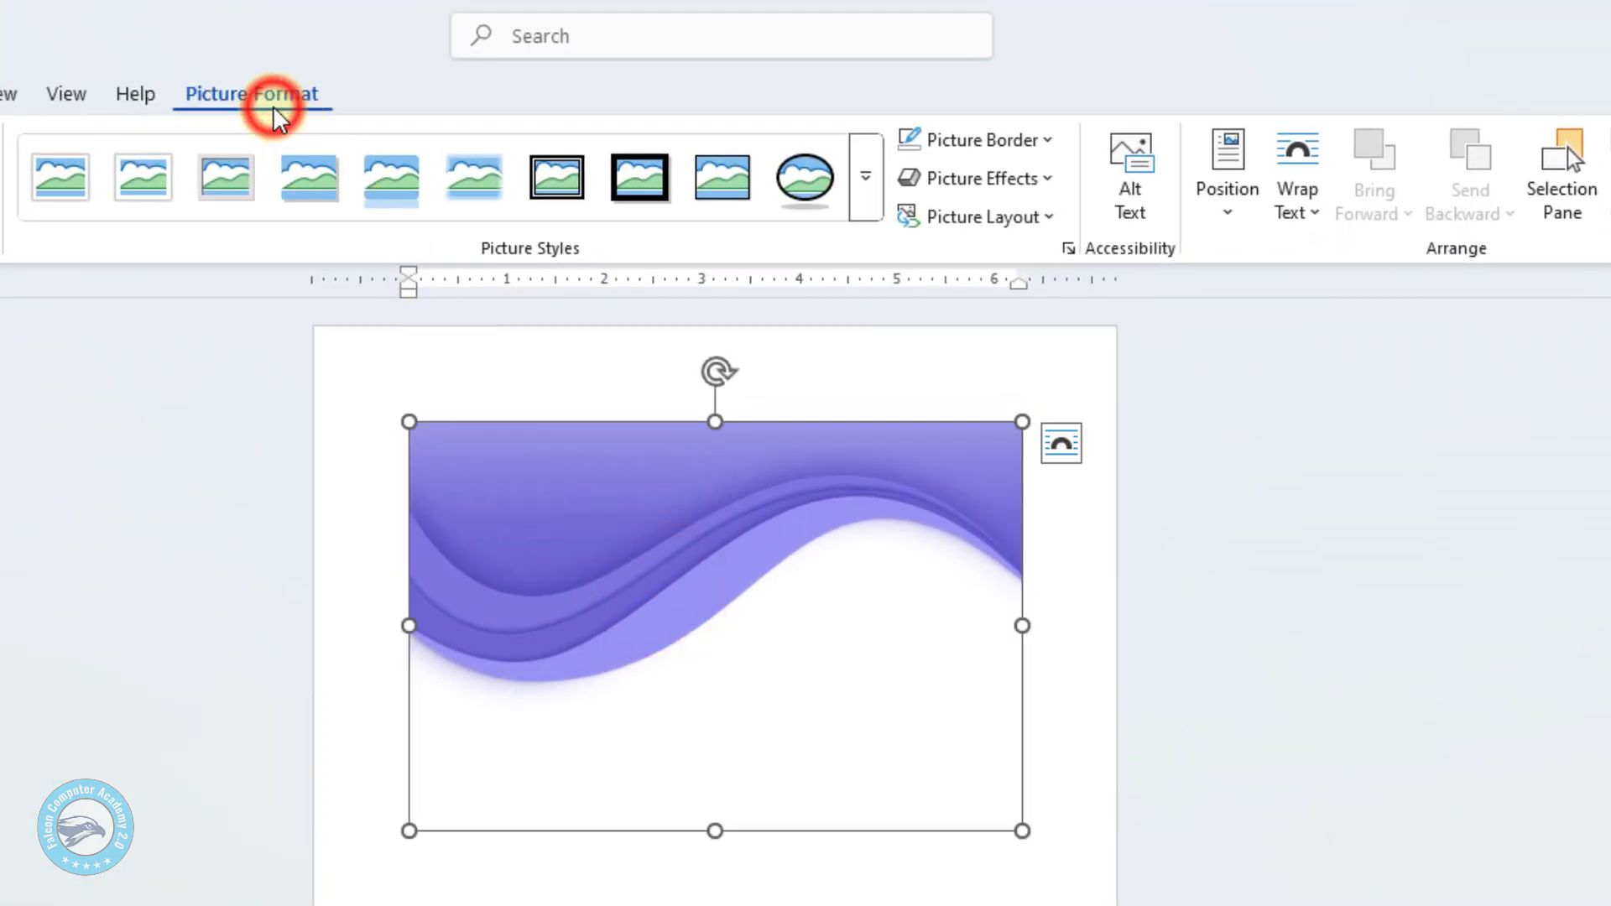
pyautogui.click(1318, 206)
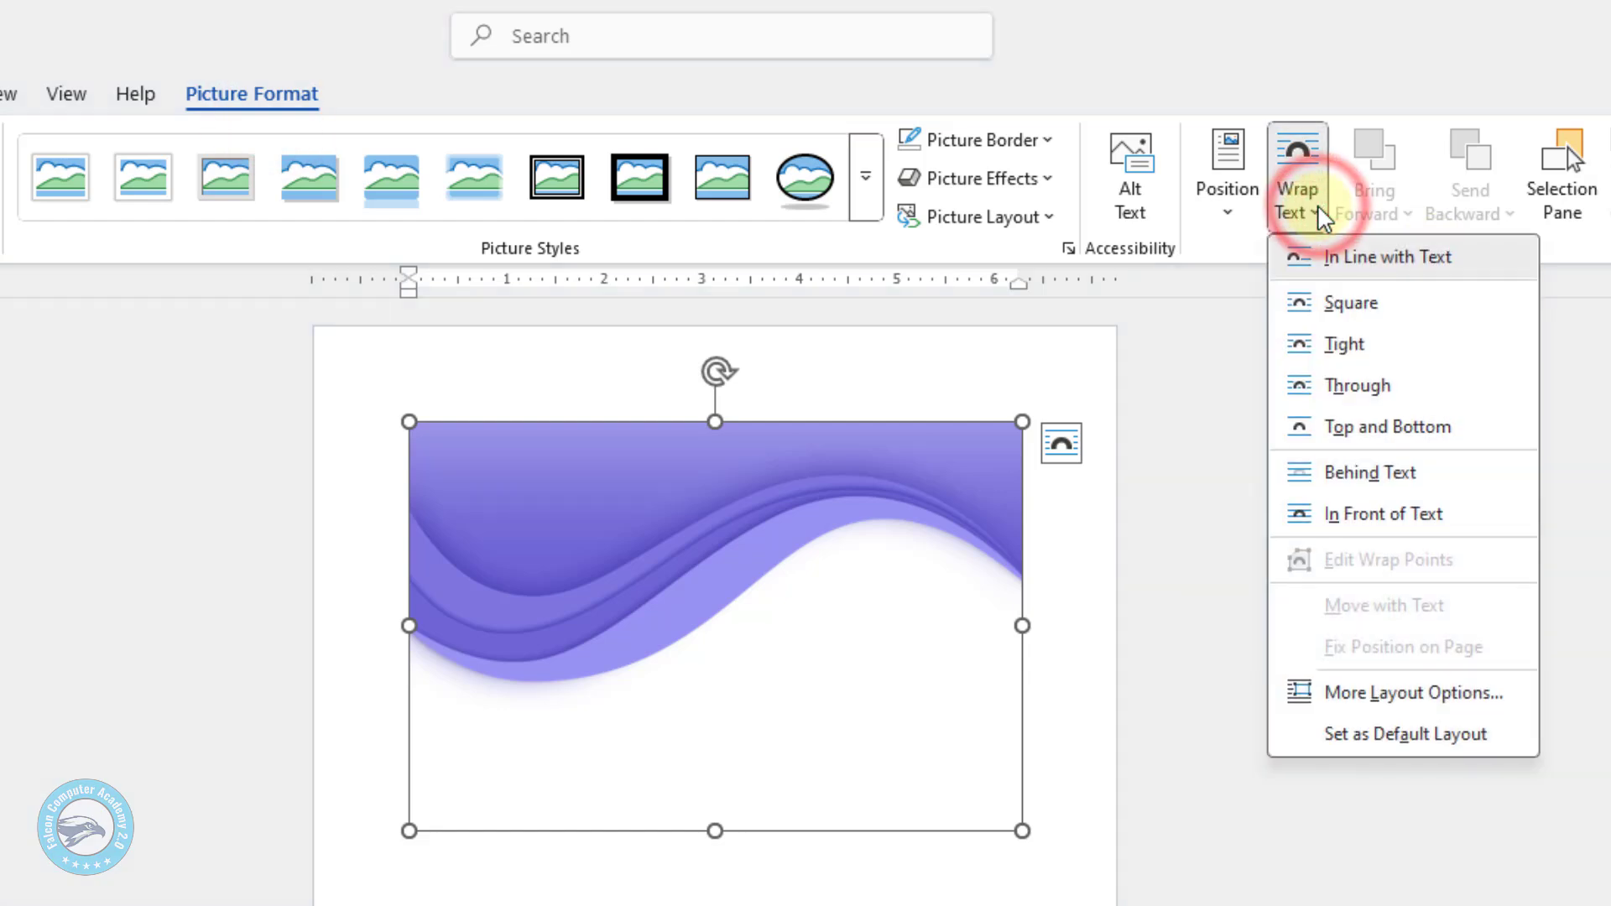
pyautogui.click(1384, 474)
# Move the wave picture to the page's upper-left corner and enlarge it to about 5.75" by 8.62" so it spans the page width.
pyautogui.moveTo(745, 521); pyautogui.dragTo(637, 406)
pyautogui.moveTo(914, 720); pyautogui.dragTo(1143, 834)
pyautogui.moveTo(744, 554); pyautogui.dragTo(719, 525)
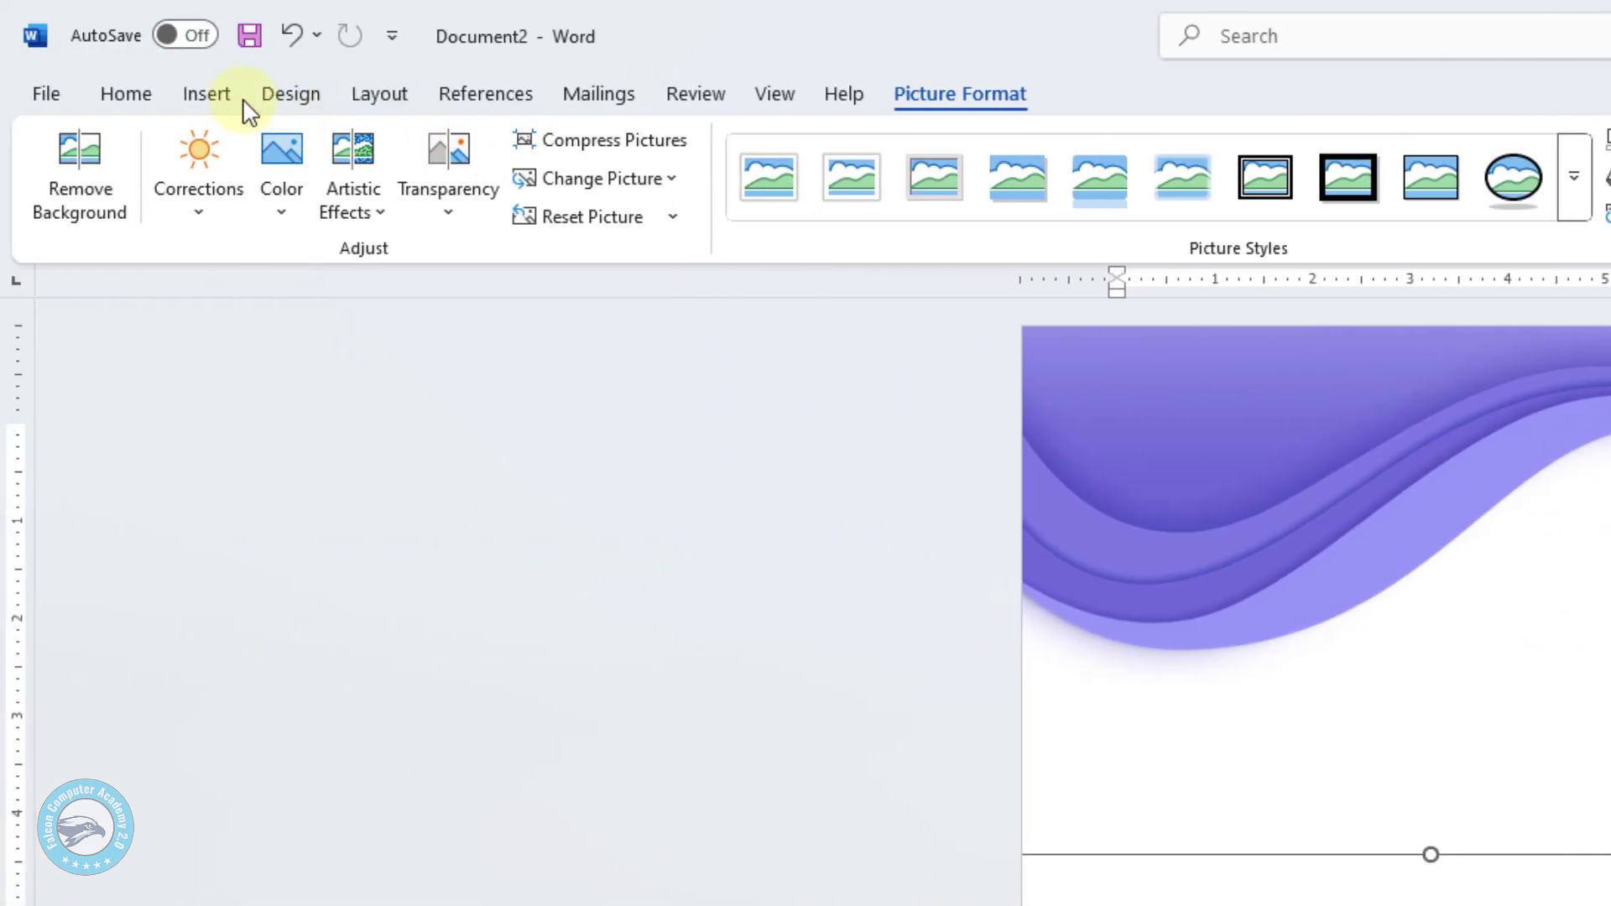
# Draw a circle with the Oval shape and place it beneath the wave near the page's right edge.
pyautogui.click(224, 94)
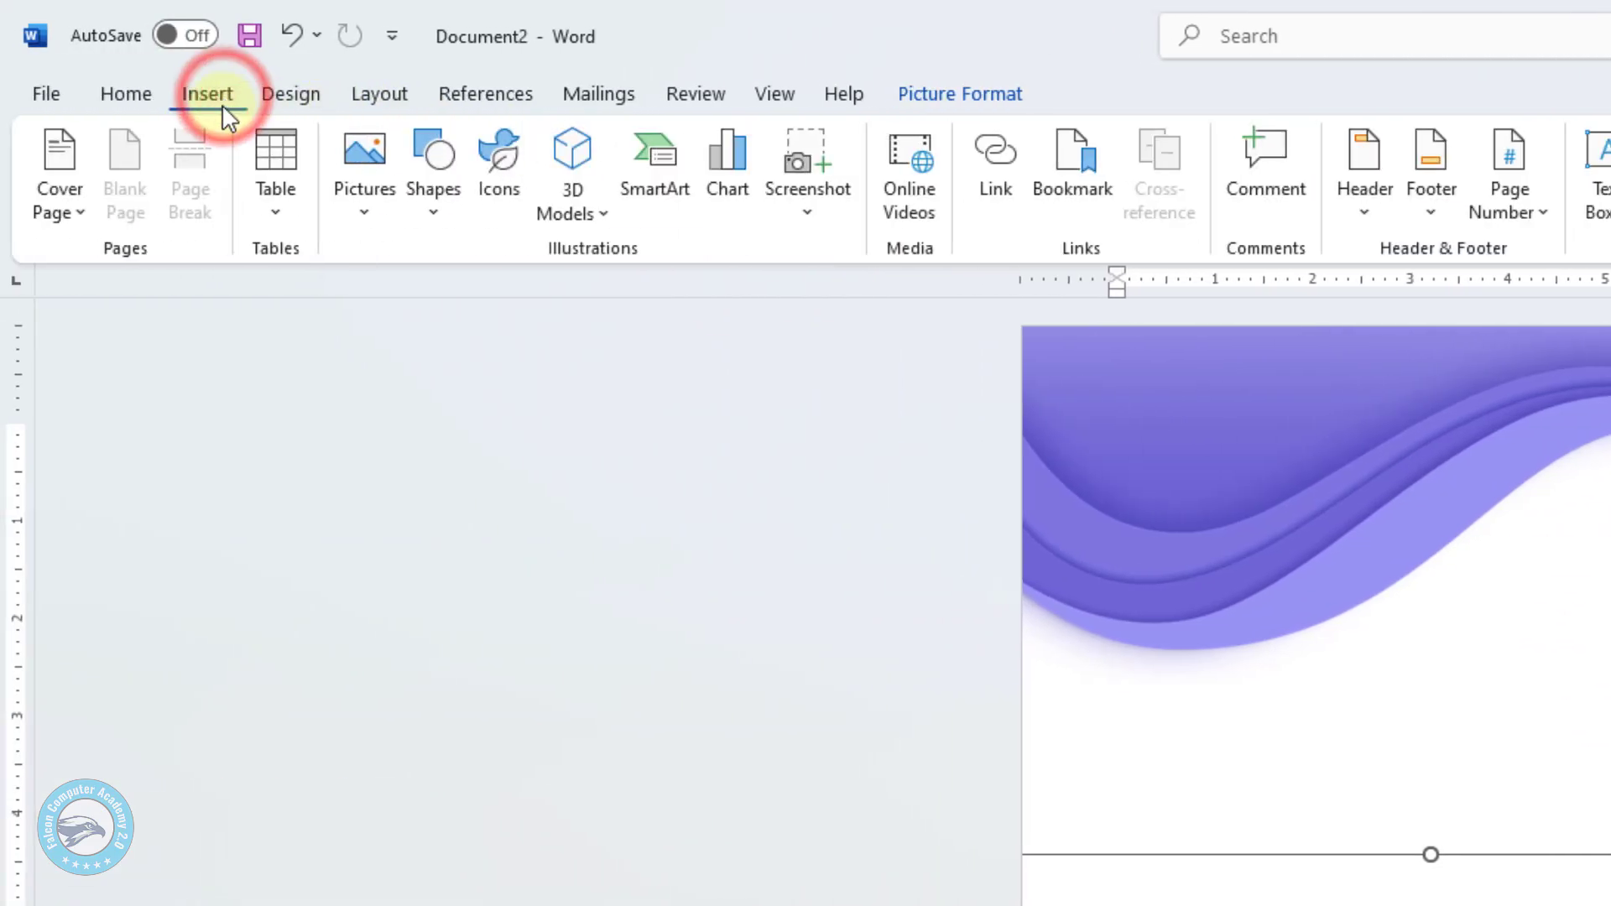
pyautogui.click(427, 208)
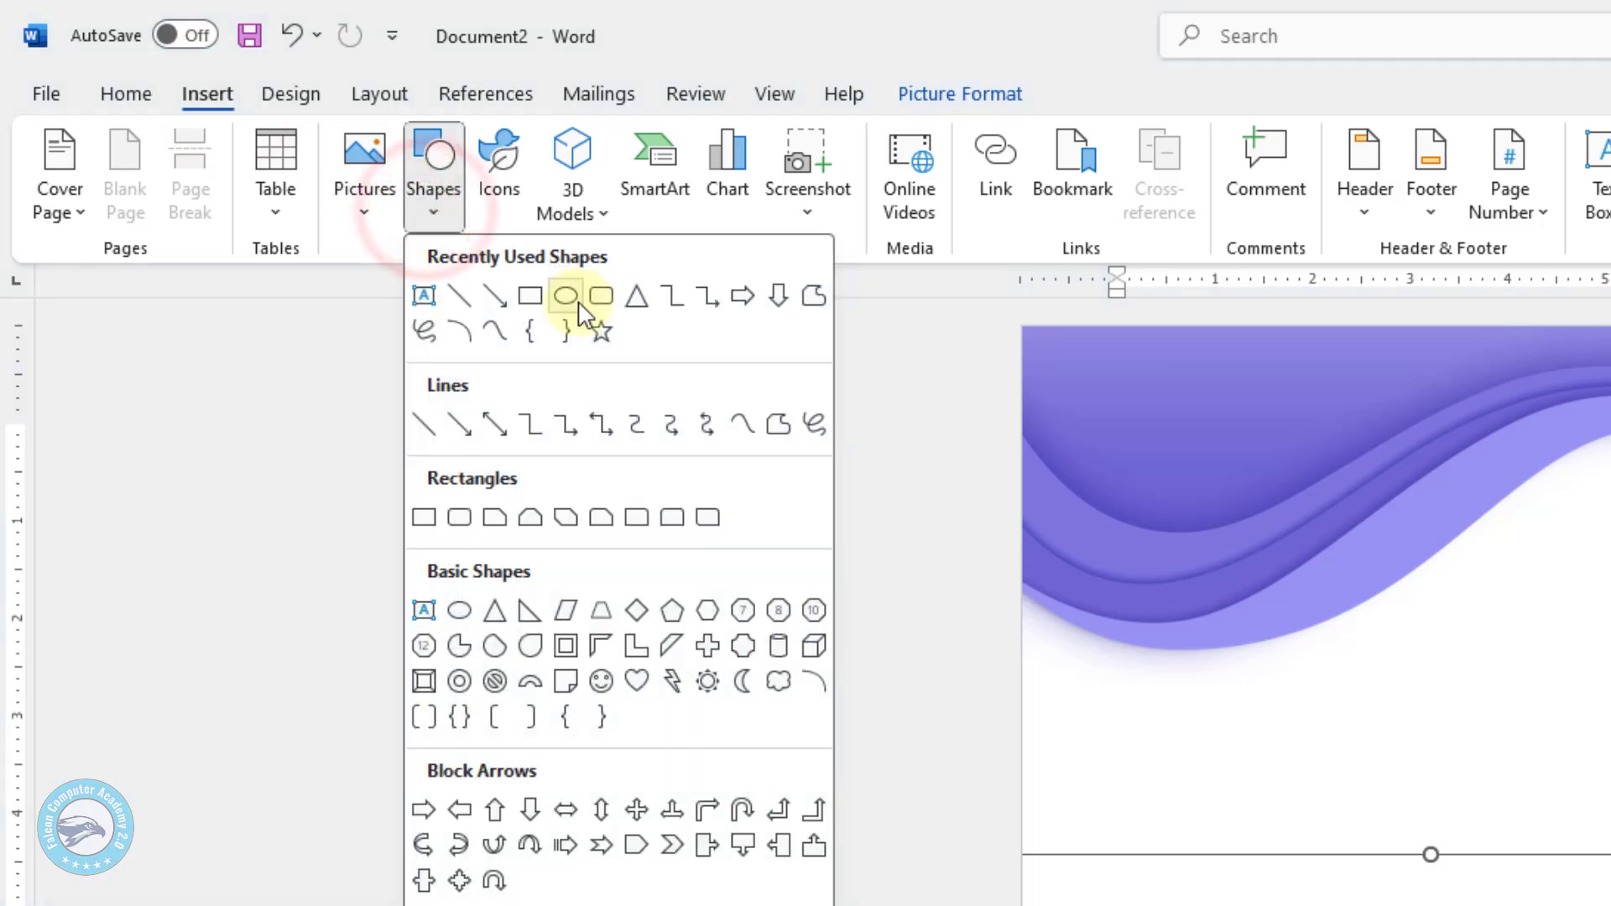
pyautogui.click(567, 296)
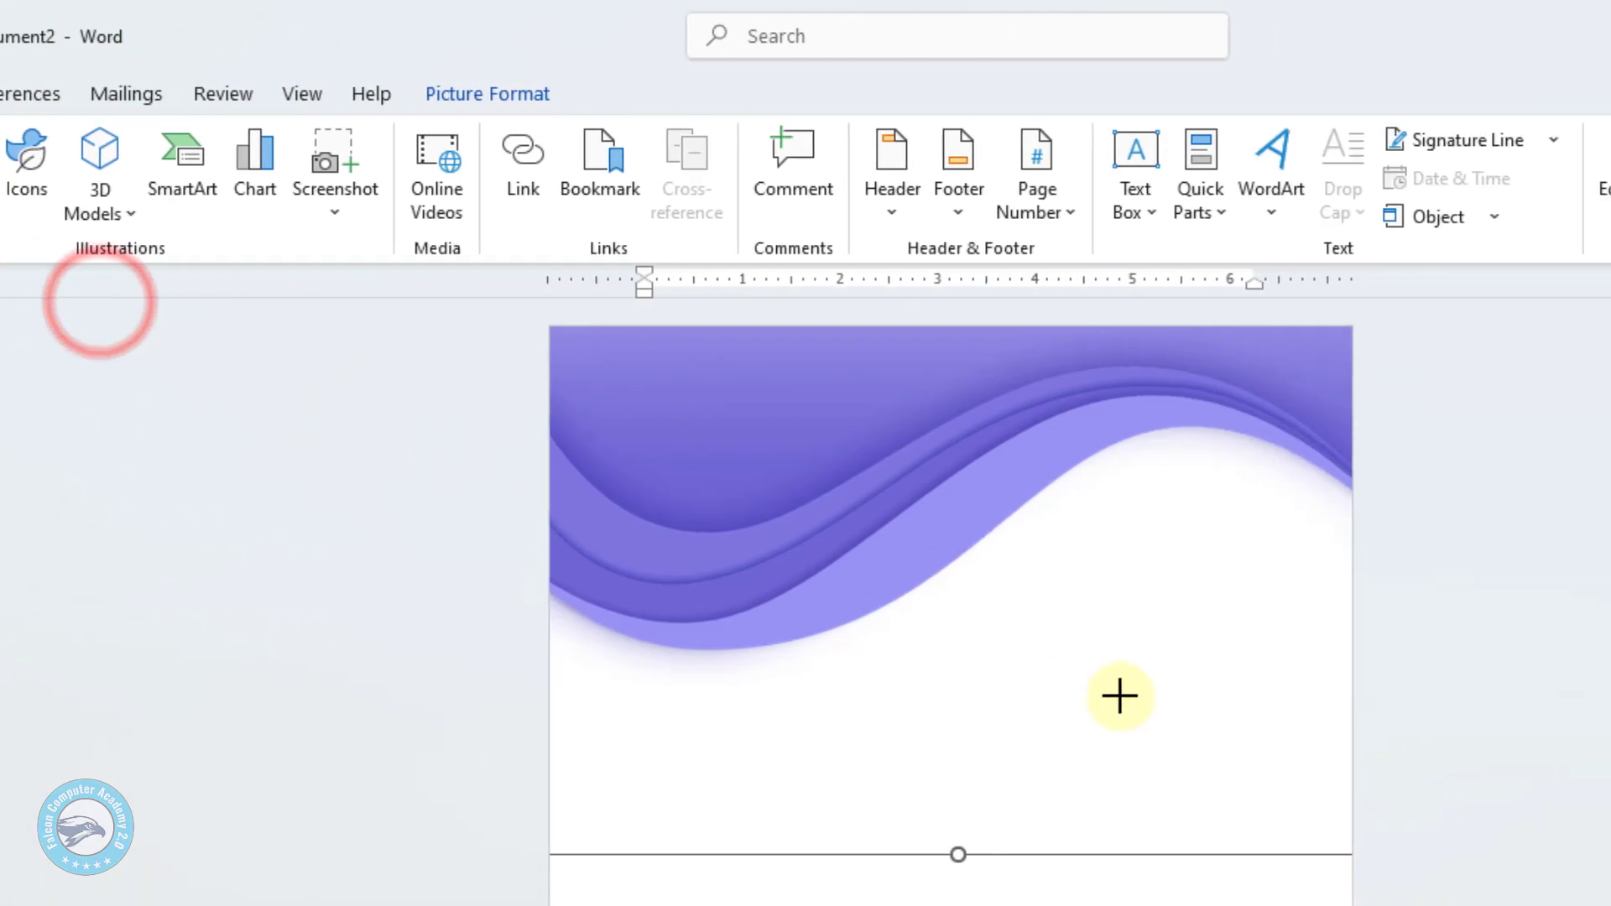
pyautogui.moveTo(1492, 518); pyautogui.dragTo(1564, 601)
pyautogui.moveTo(1073, 601); pyautogui.dragTo(1122, 625)
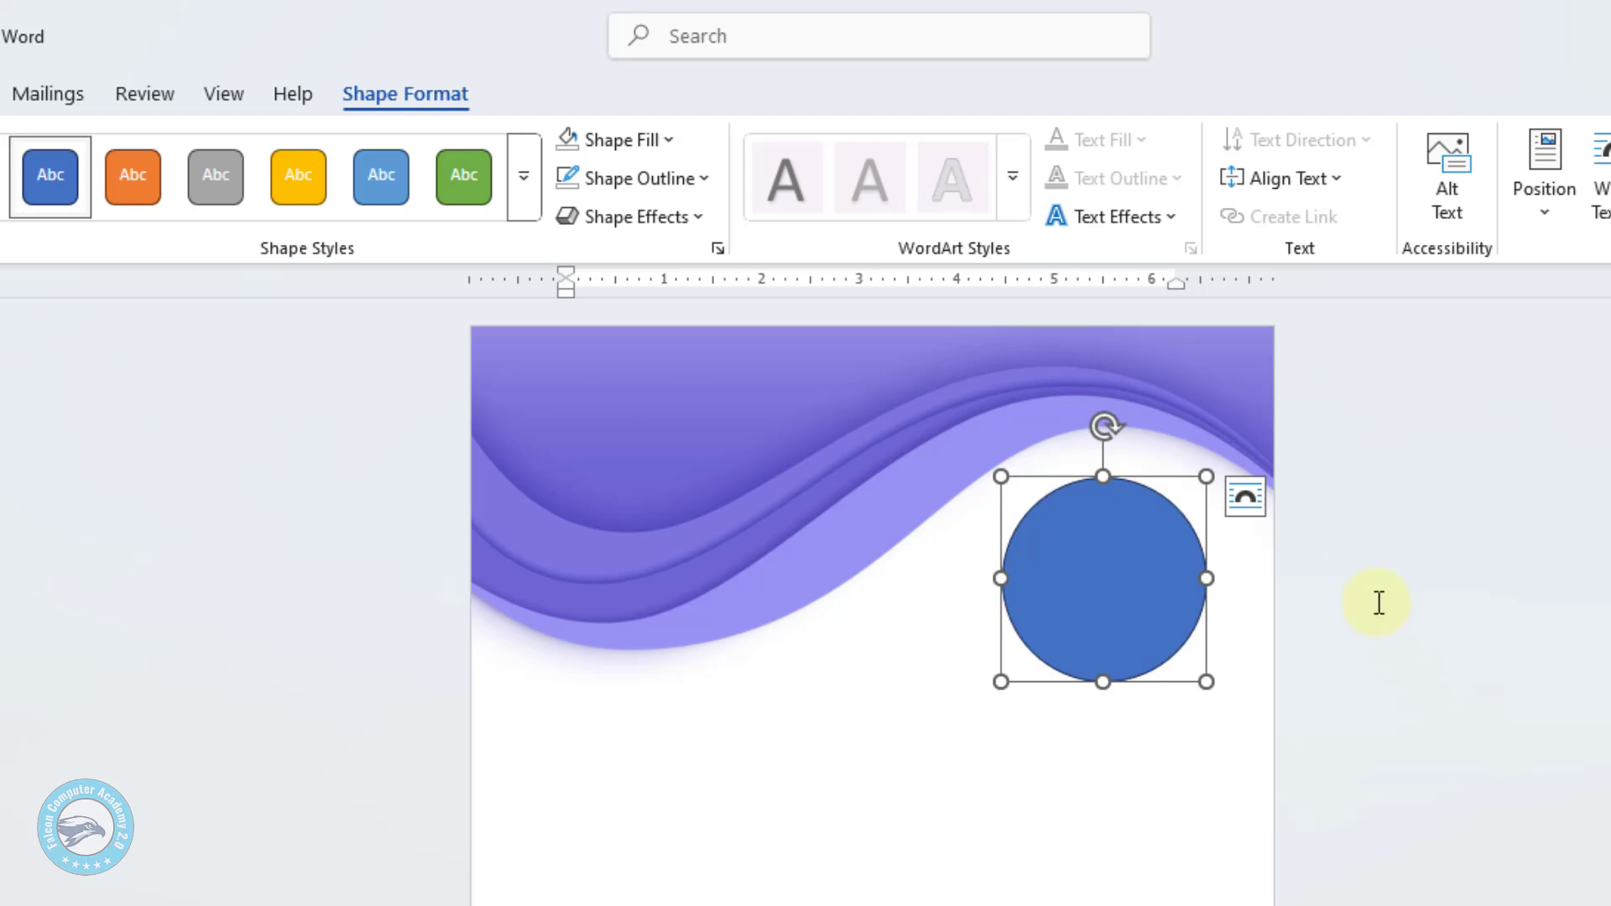
# Fill the circle with the logo picture "falconryk 150 x 150.png" from the Logos folder on drive D and shrink the circle slightly.
pyautogui.click(1081, 577)
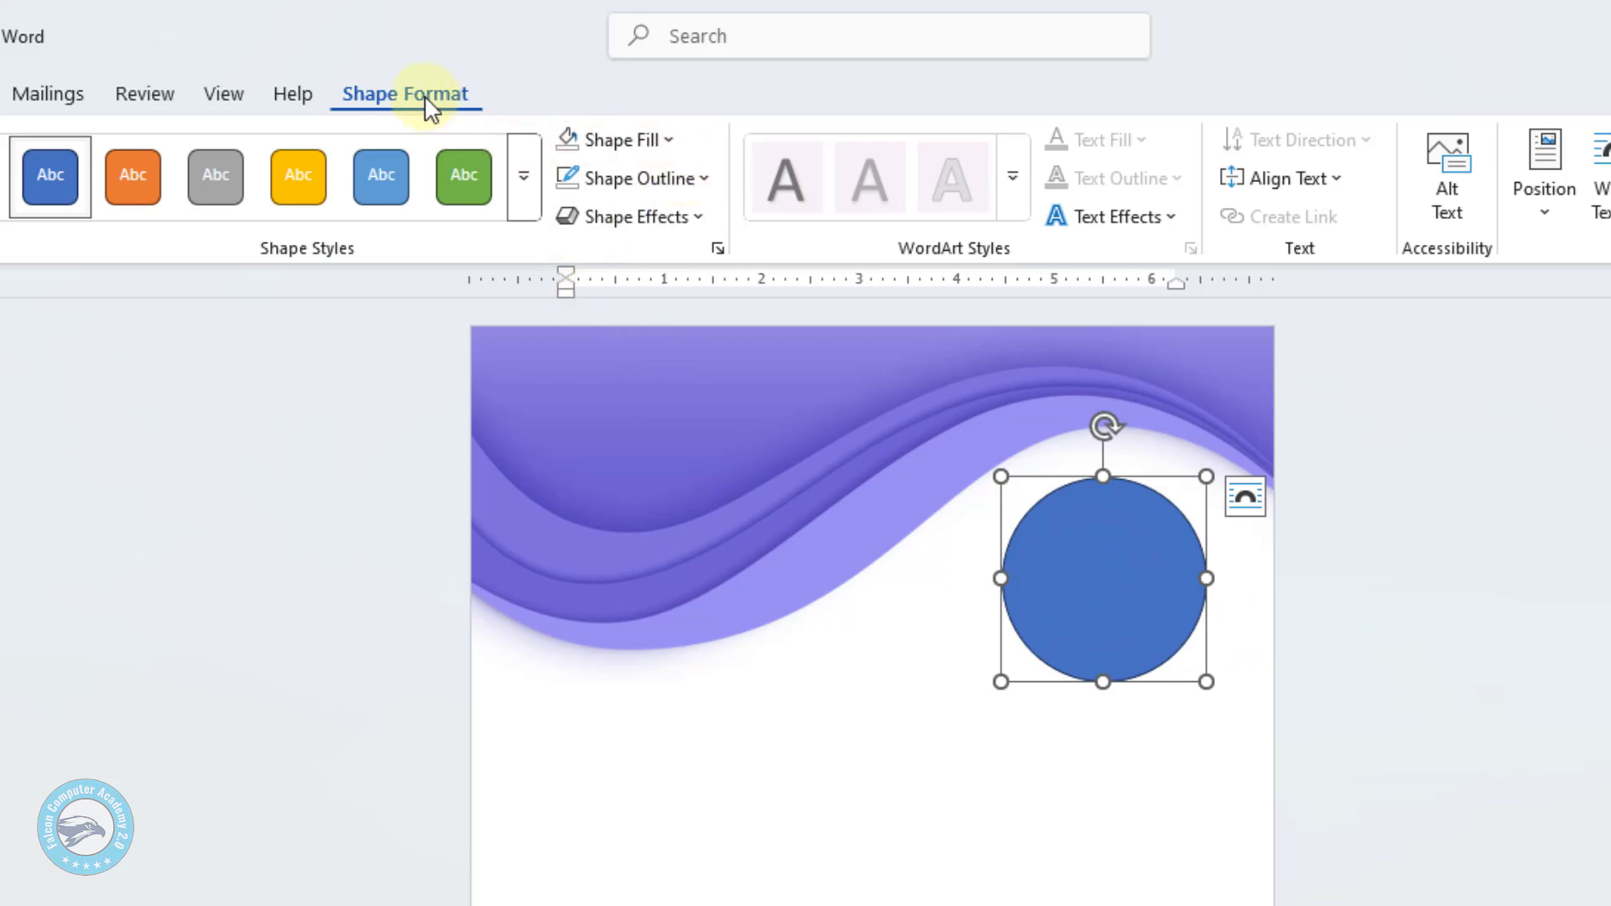
pyautogui.click(663, 141)
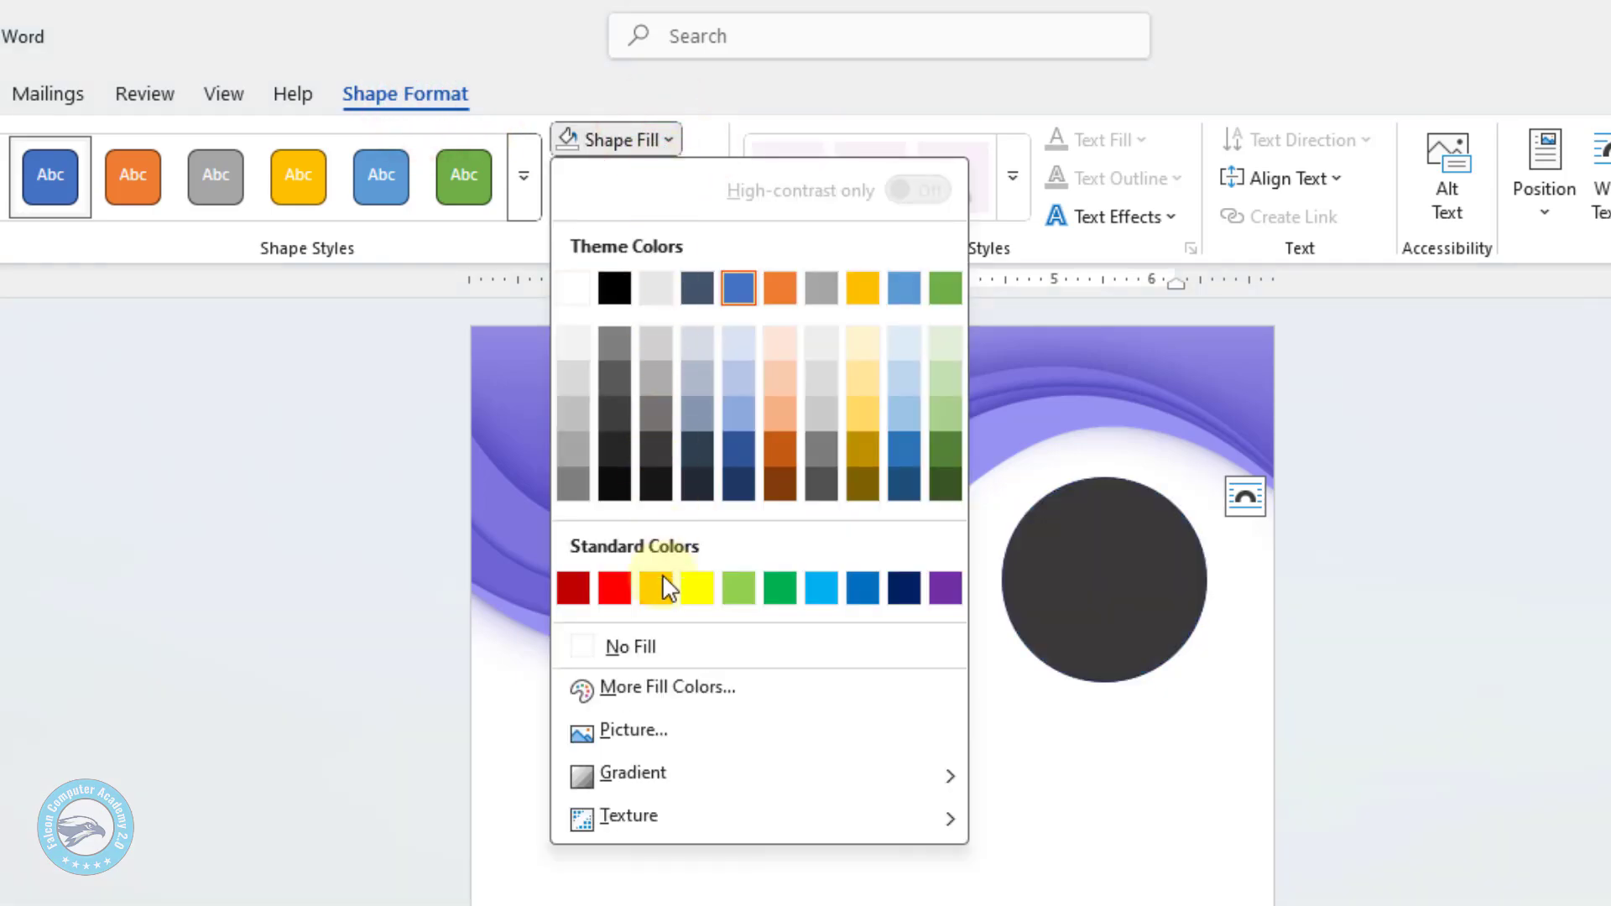
pyautogui.click(638, 731)
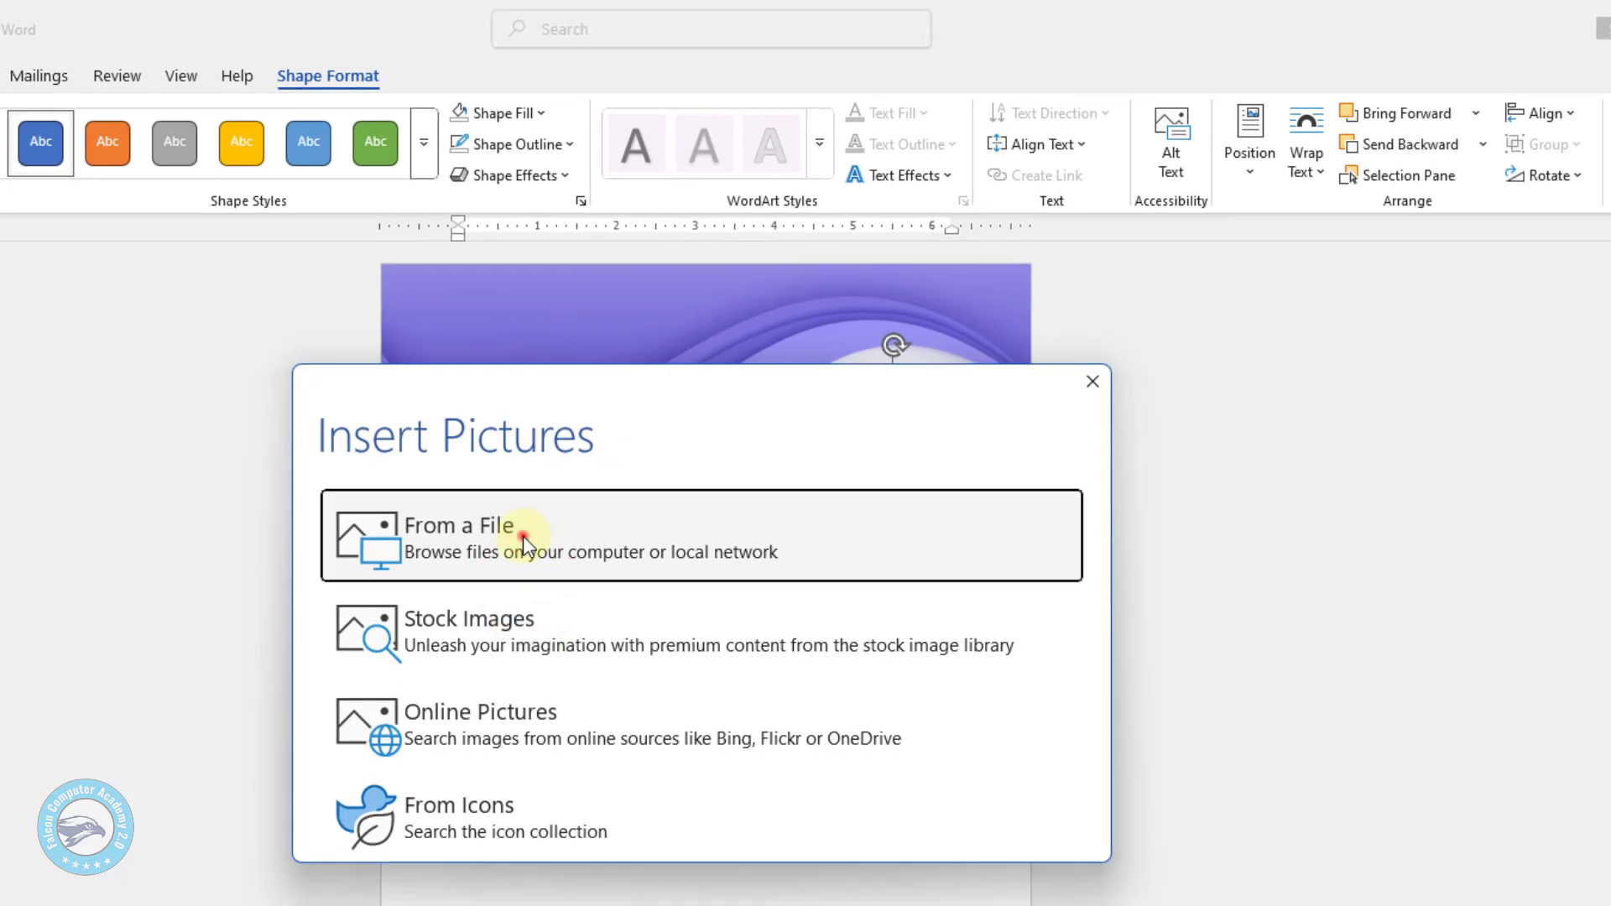
pyautogui.click(548, 567)
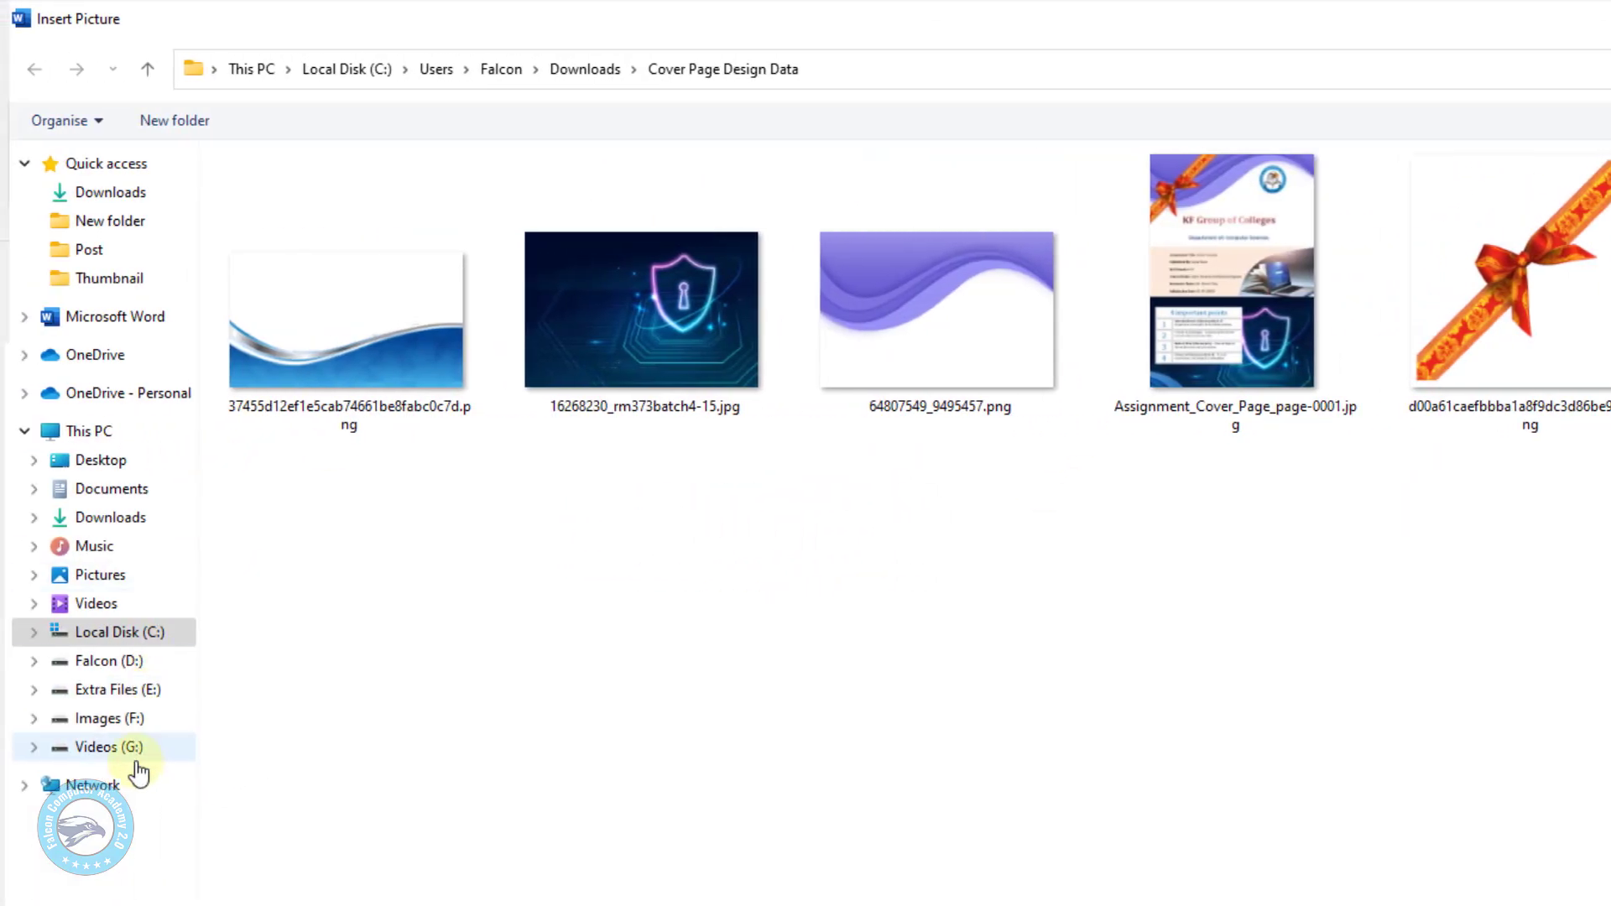
pyautogui.click(107, 661)
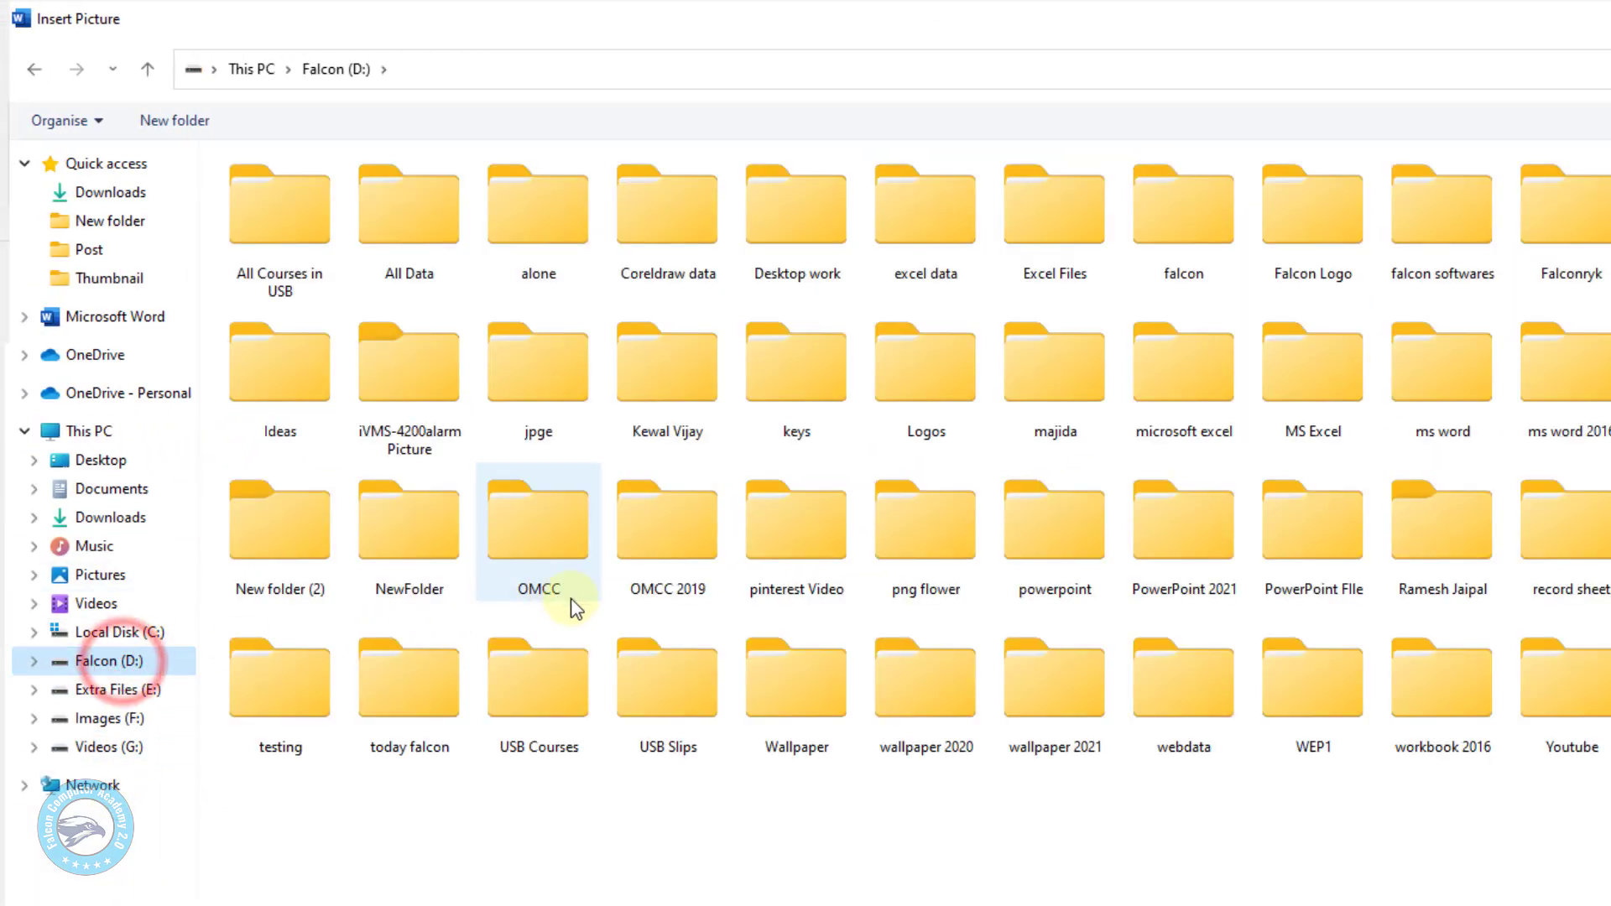
pyautogui.click(551, 562)
pyautogui.press('l')
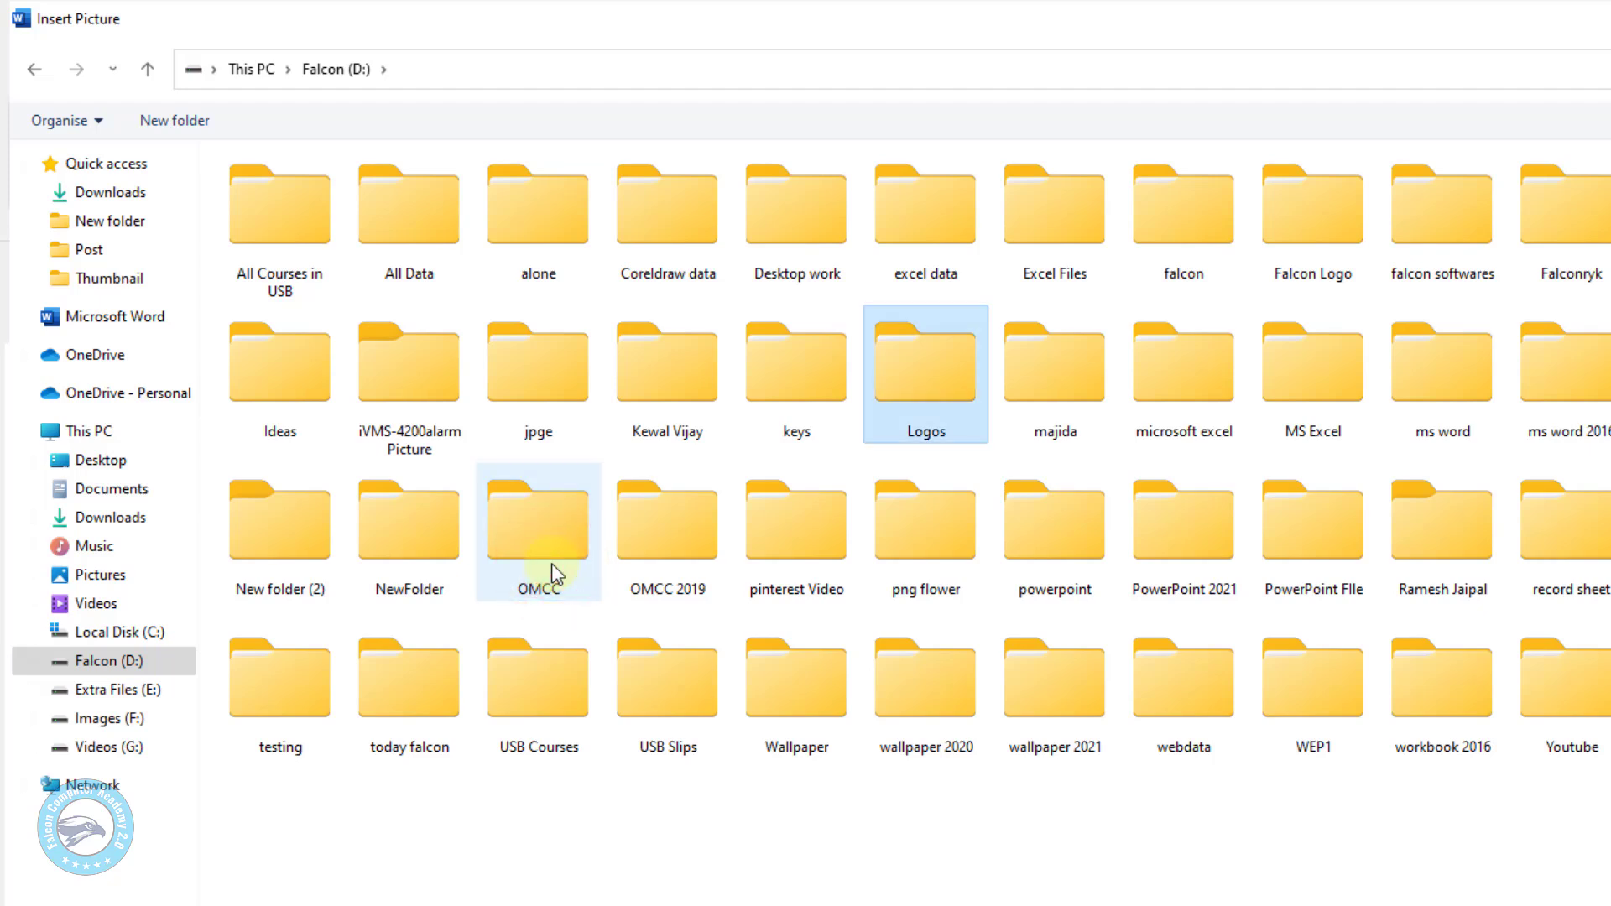
pyautogui.doubleClick(928, 378)
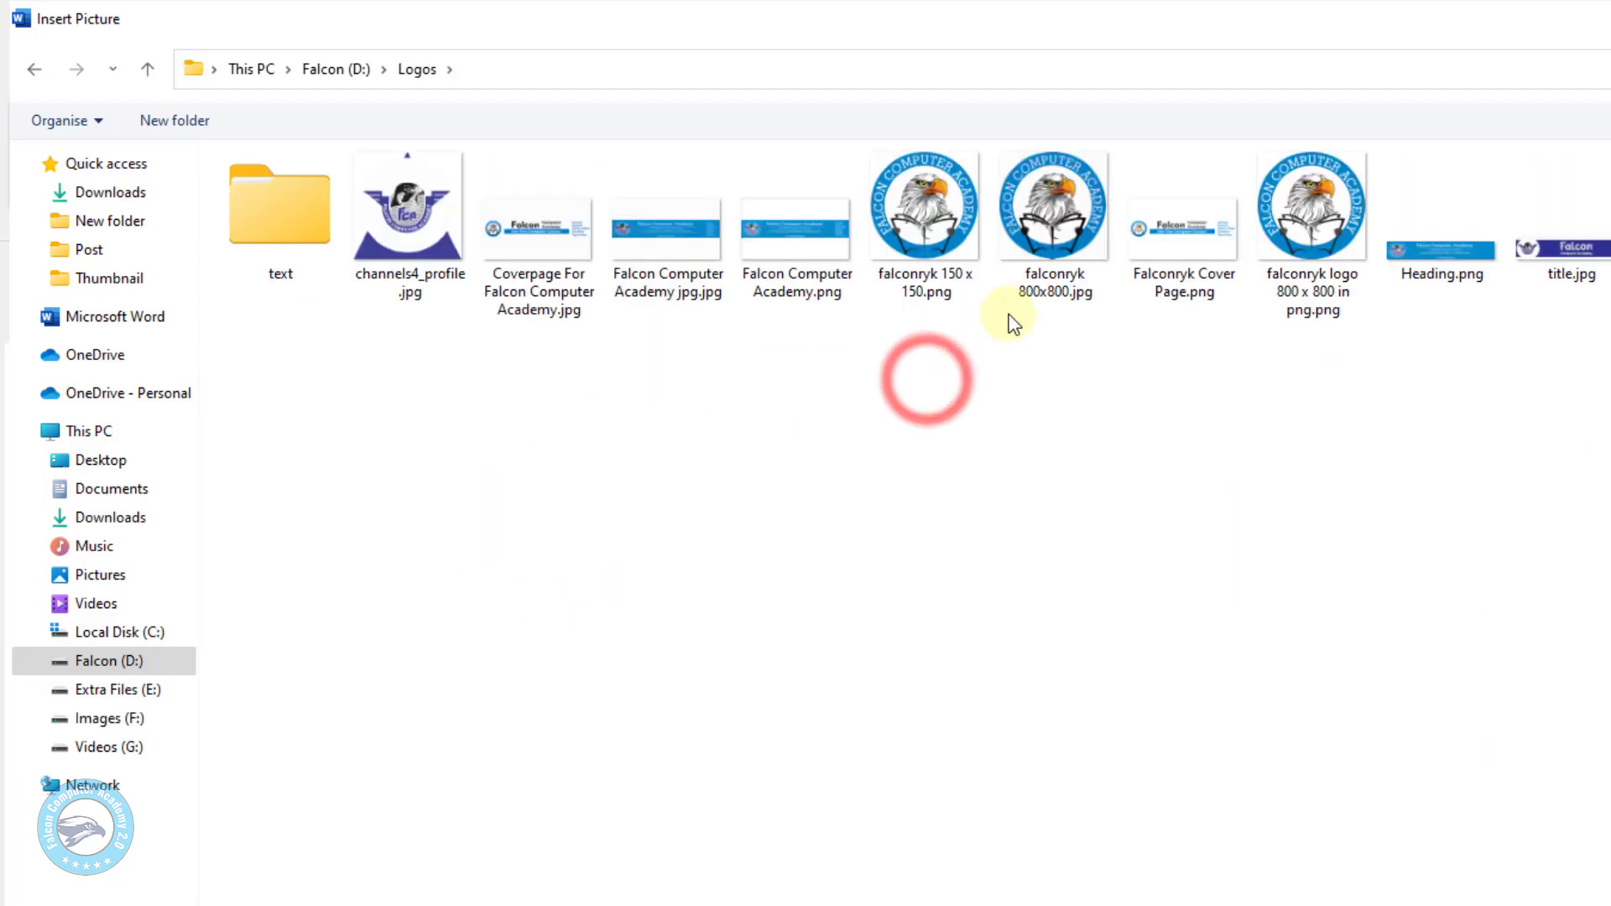
pyautogui.click(932, 289)
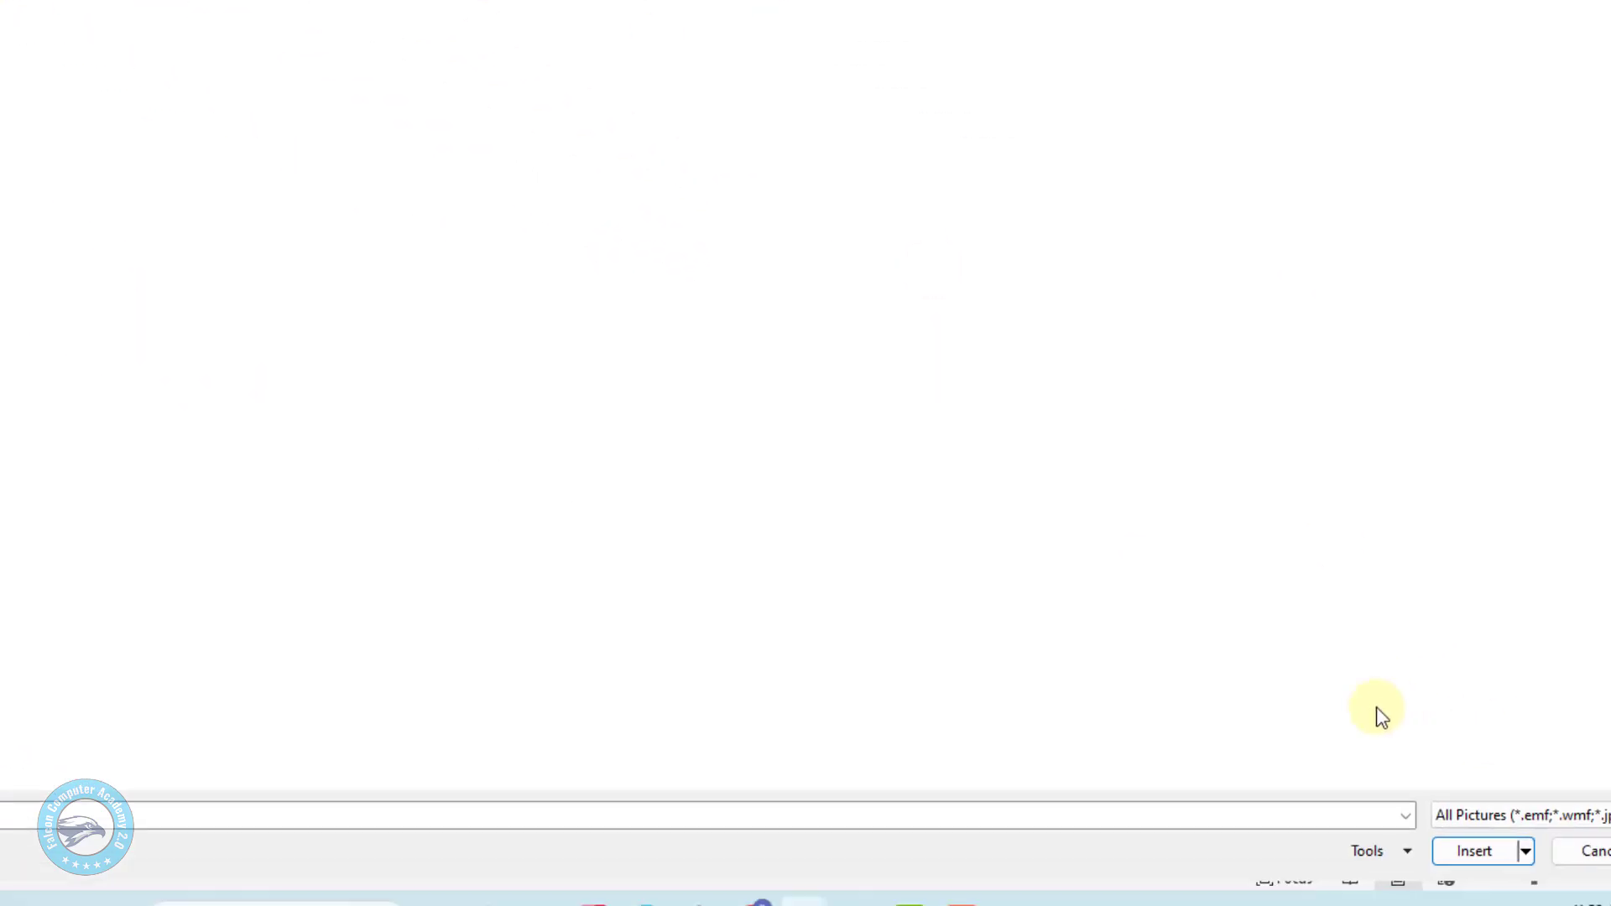
pyautogui.click(1474, 851)
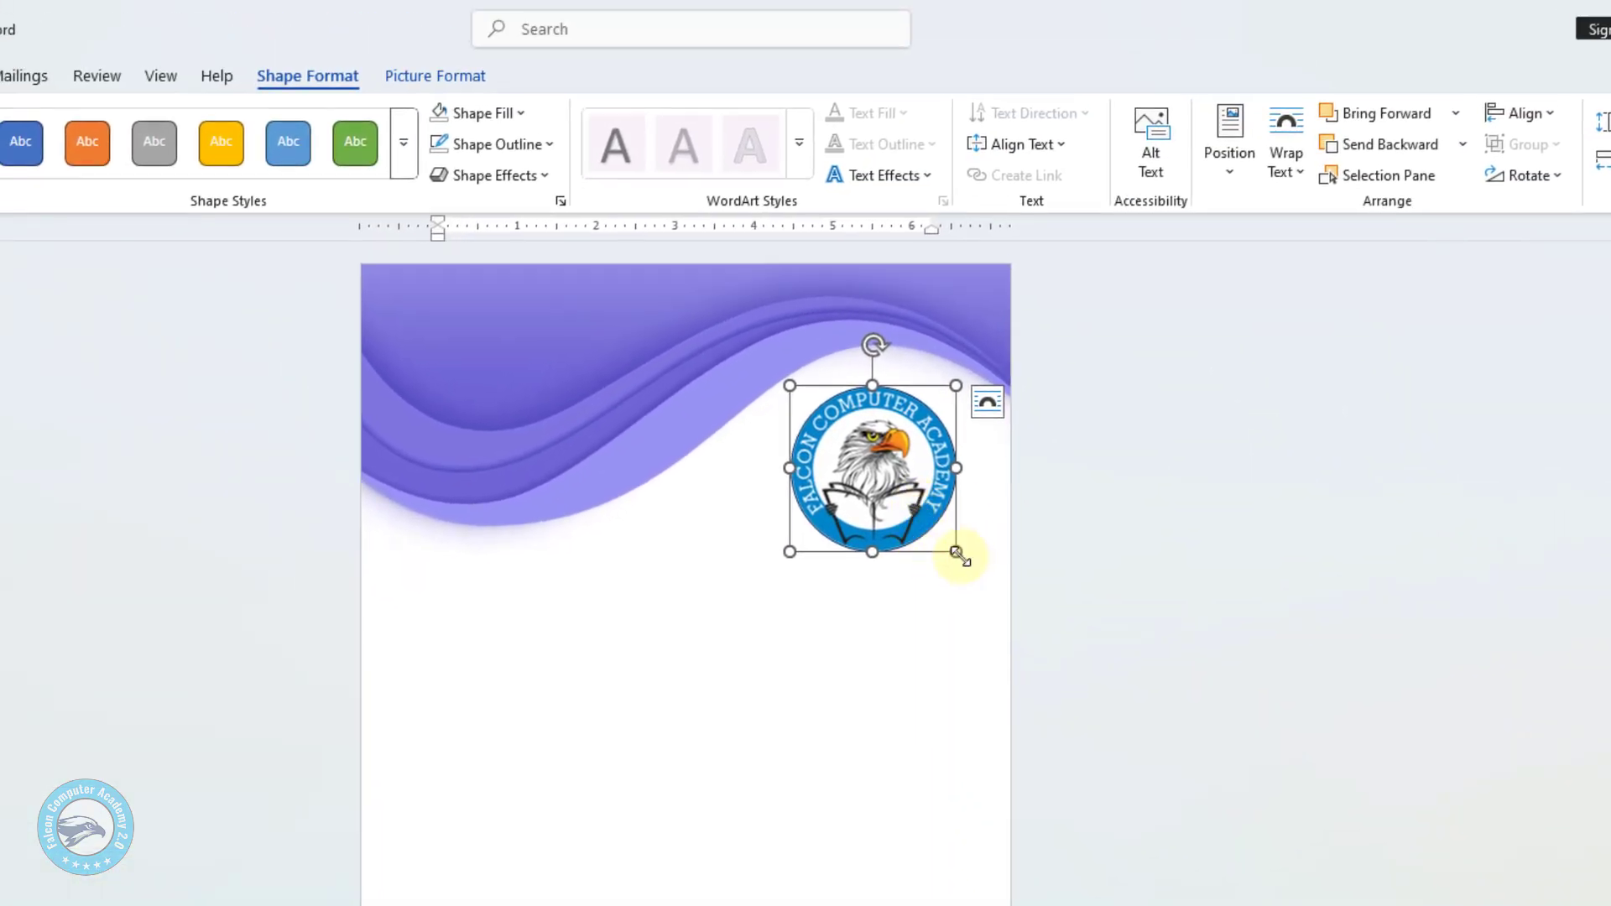
pyautogui.moveTo(957, 555); pyautogui.dragTo(945, 541)
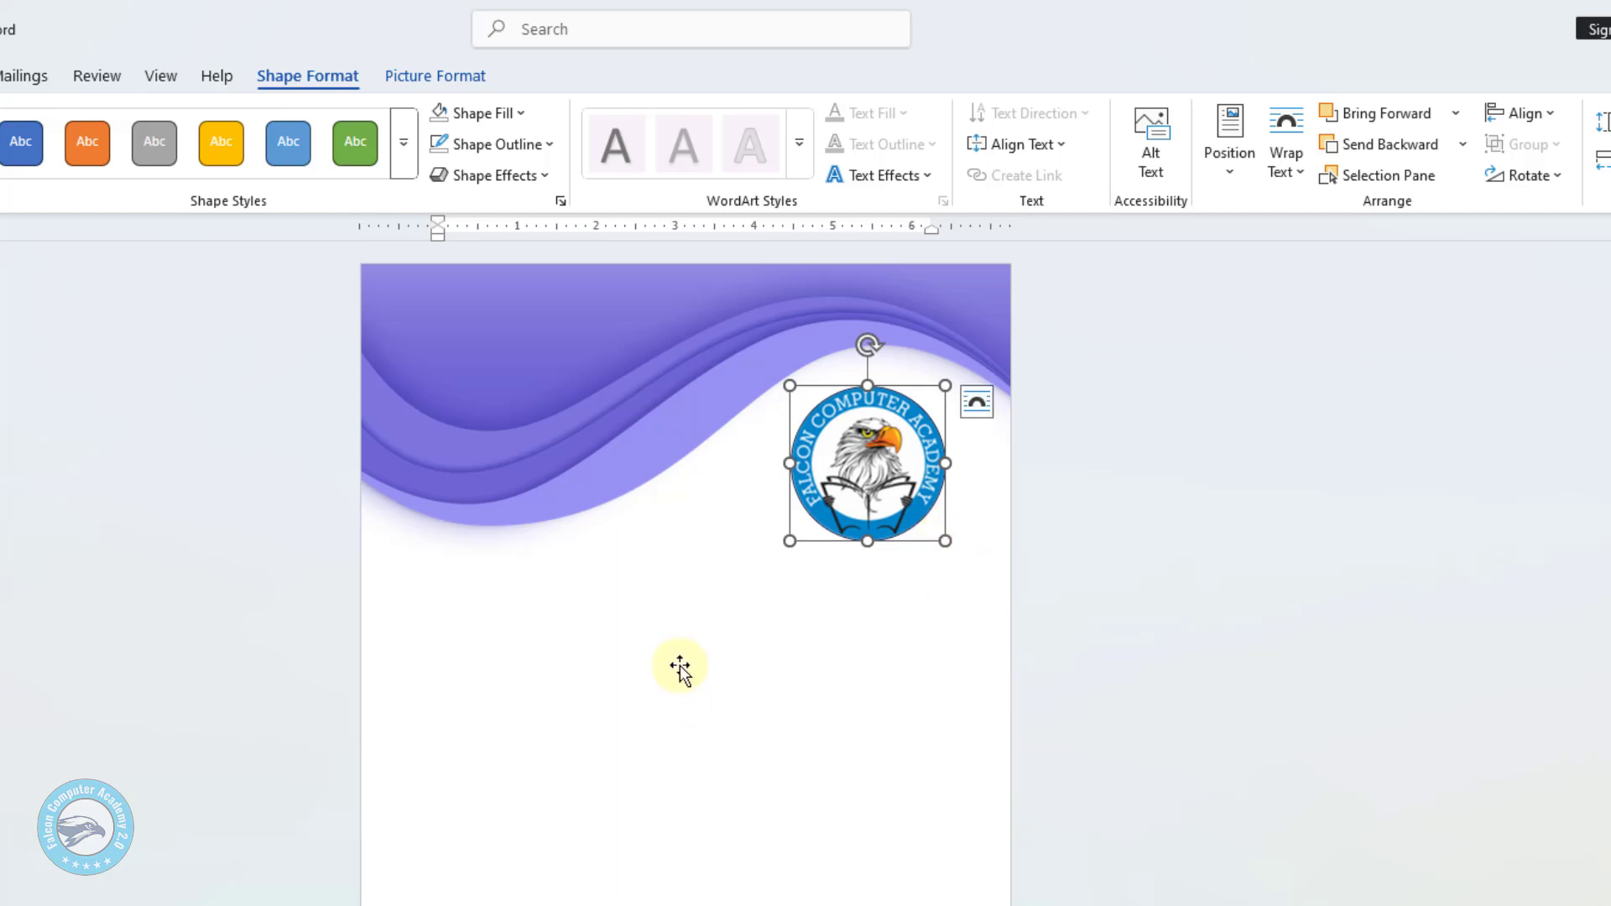
# Crop the empty lower part of the wave picture to a height of about 3.97".
pyautogui.click(557, 456)
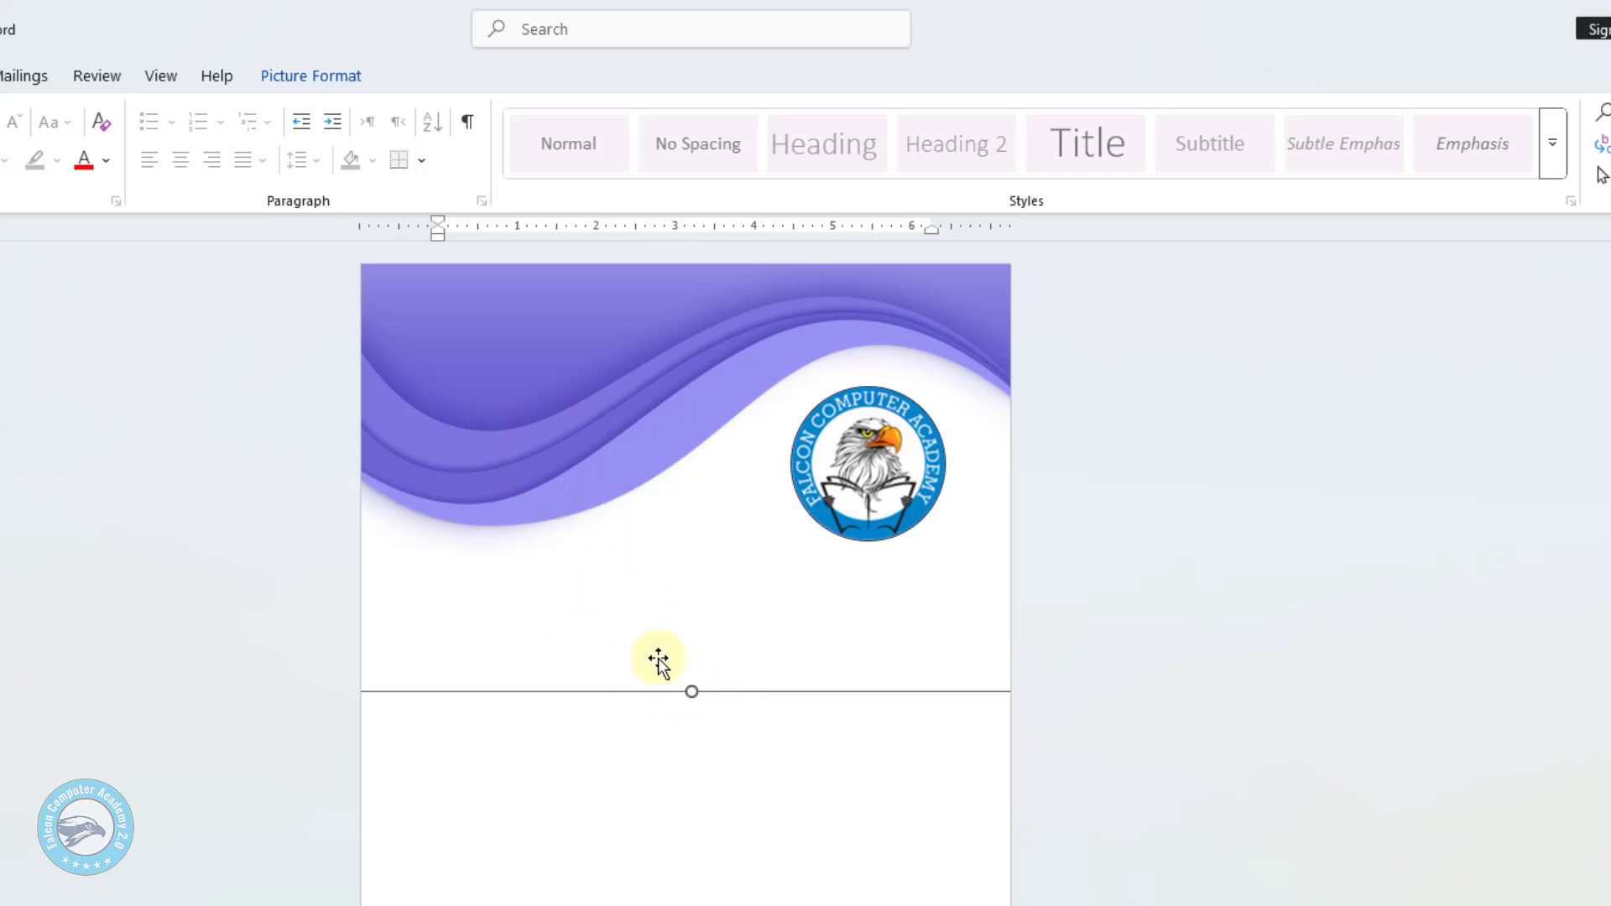
pyautogui.click(567, 487)
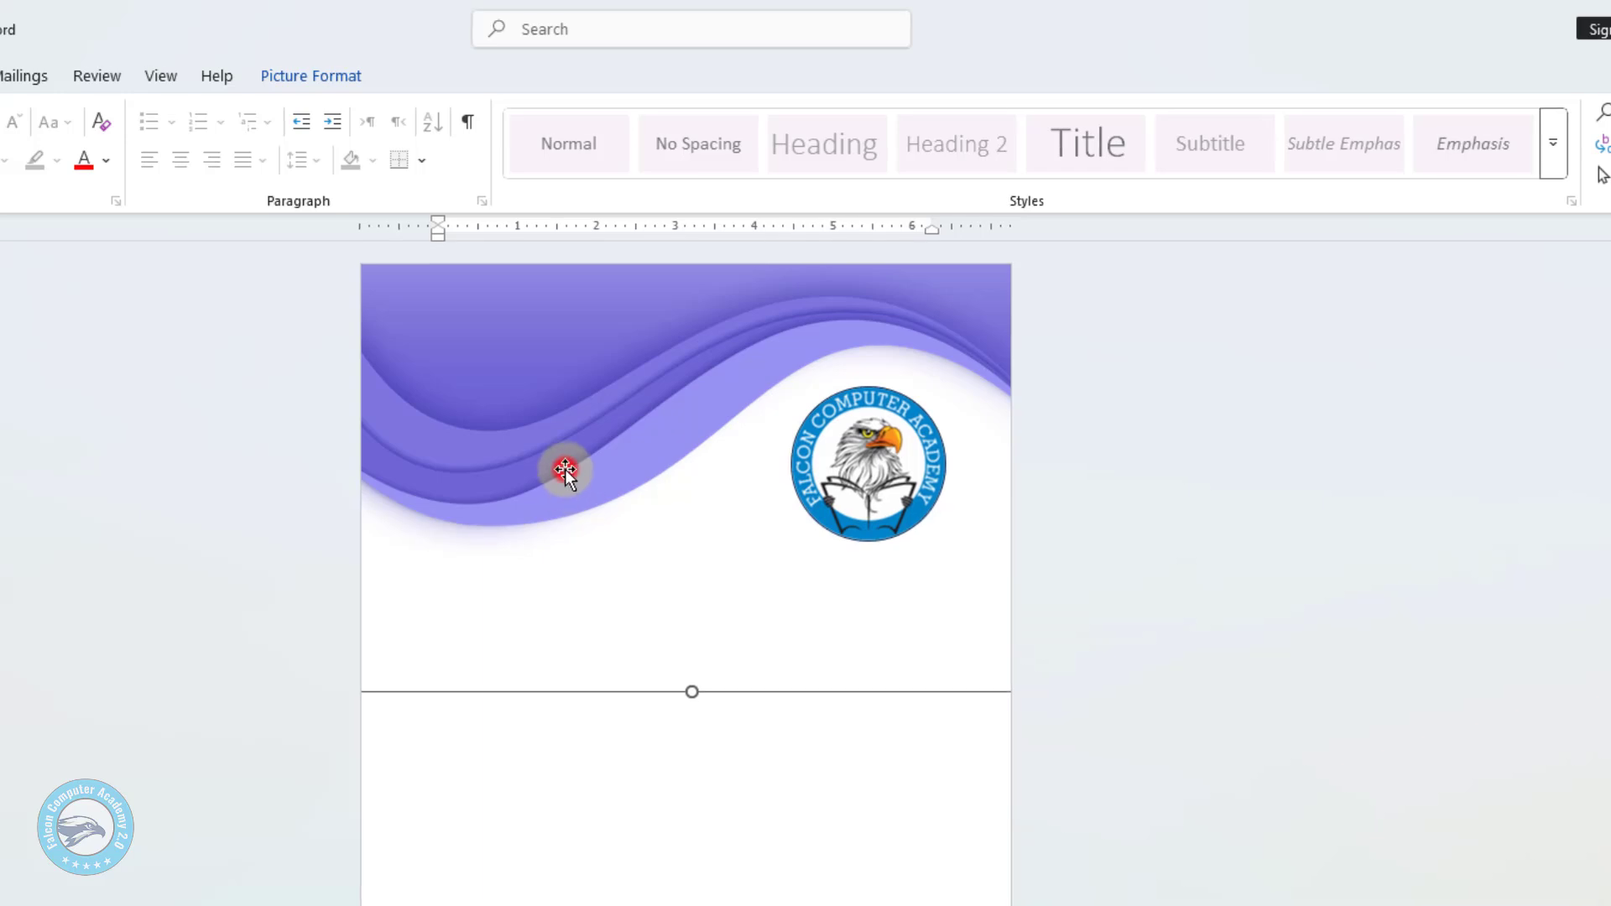
pyautogui.click(339, 81)
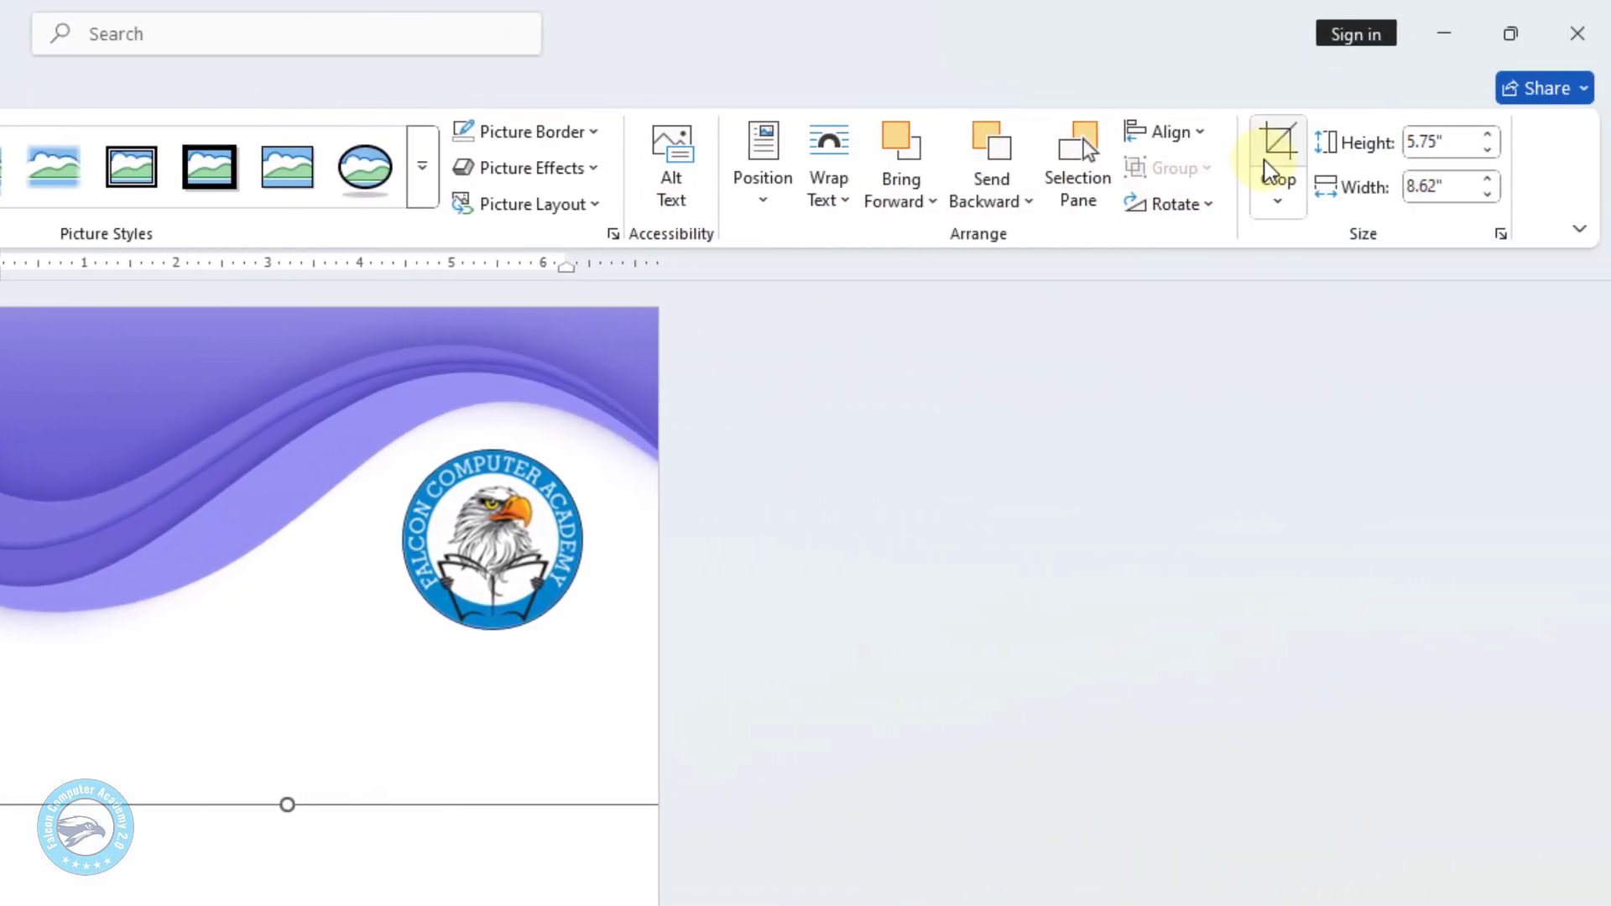
pyautogui.click(1272, 161)
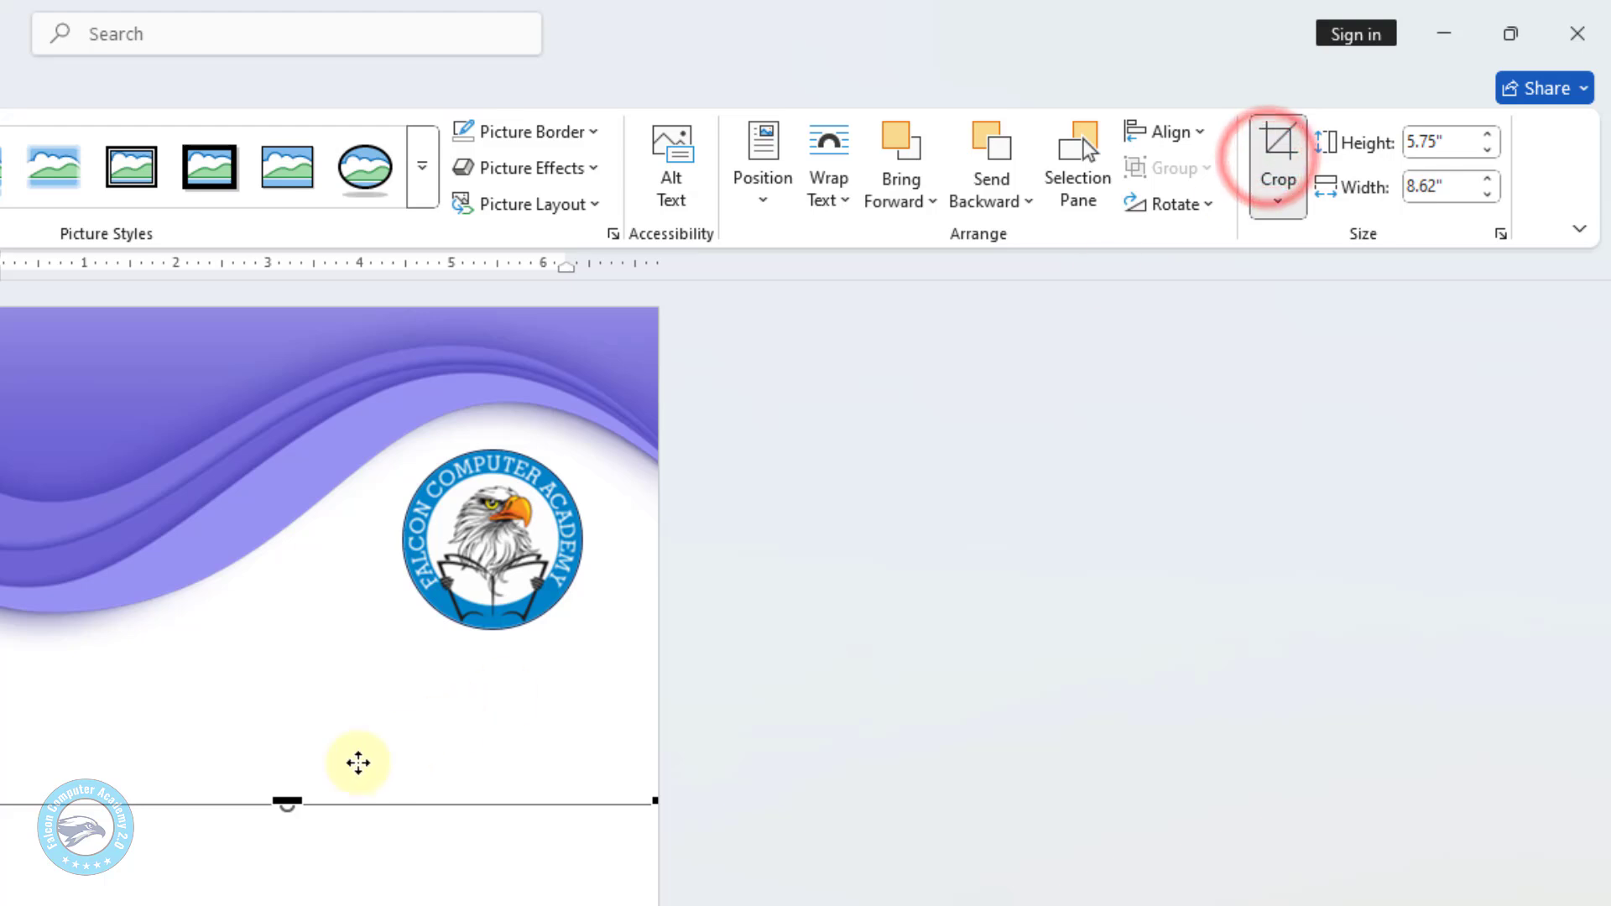
pyautogui.moveTo(284, 799); pyautogui.dragTo(276, 672)
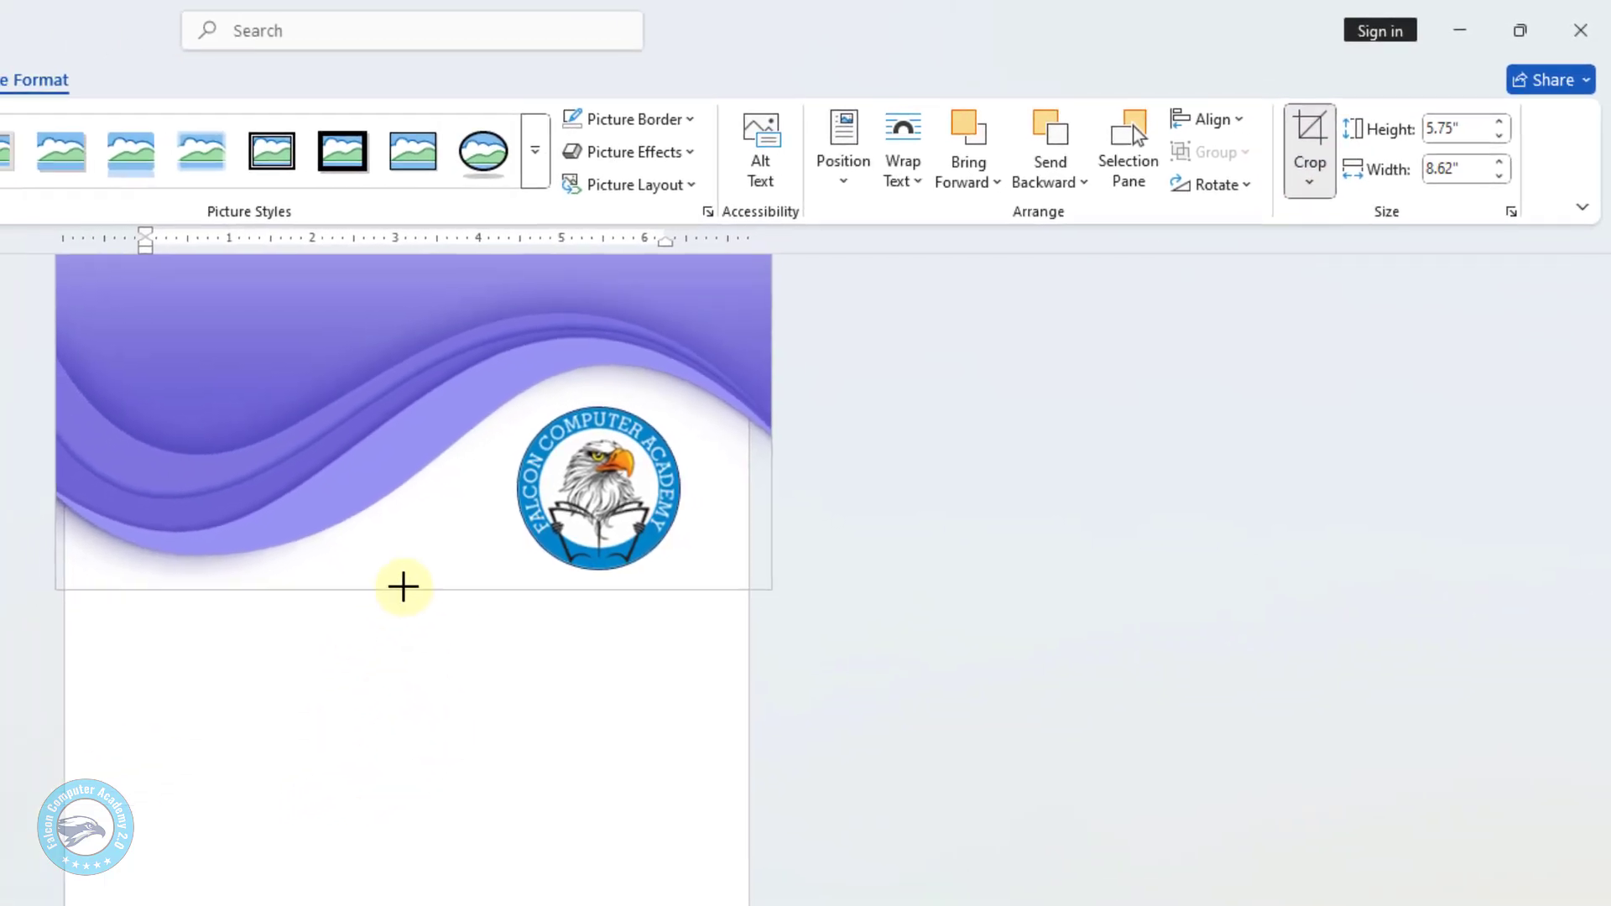
pyautogui.moveTo(403, 582); pyautogui.dragTo(404, 579)
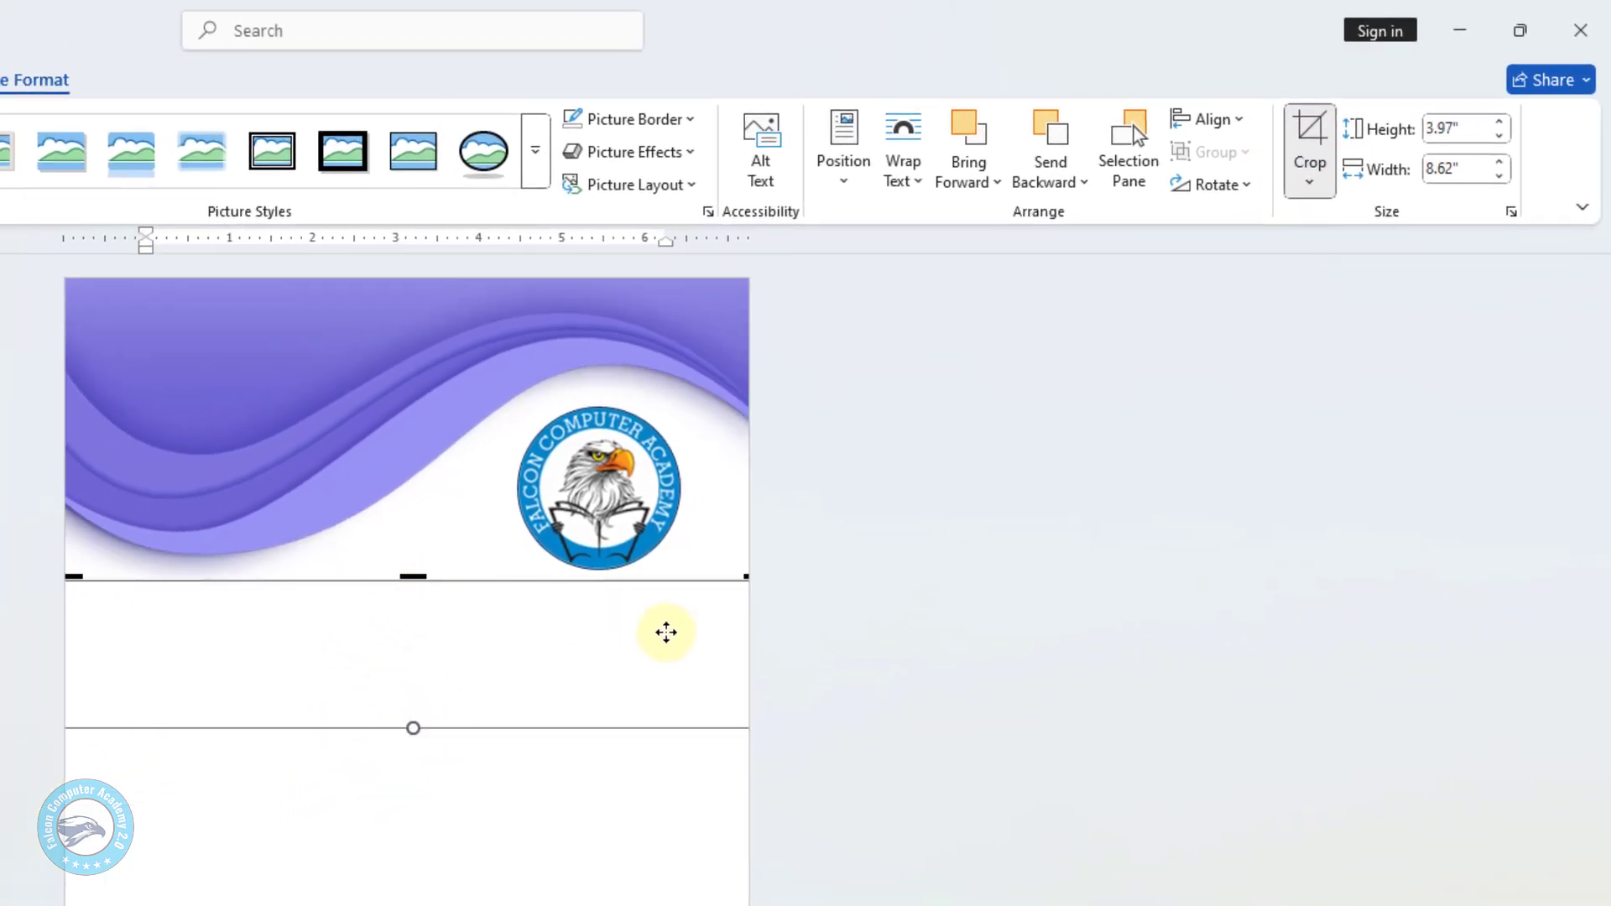
pyautogui.click(834, 766)
pyautogui.click(406, 766)
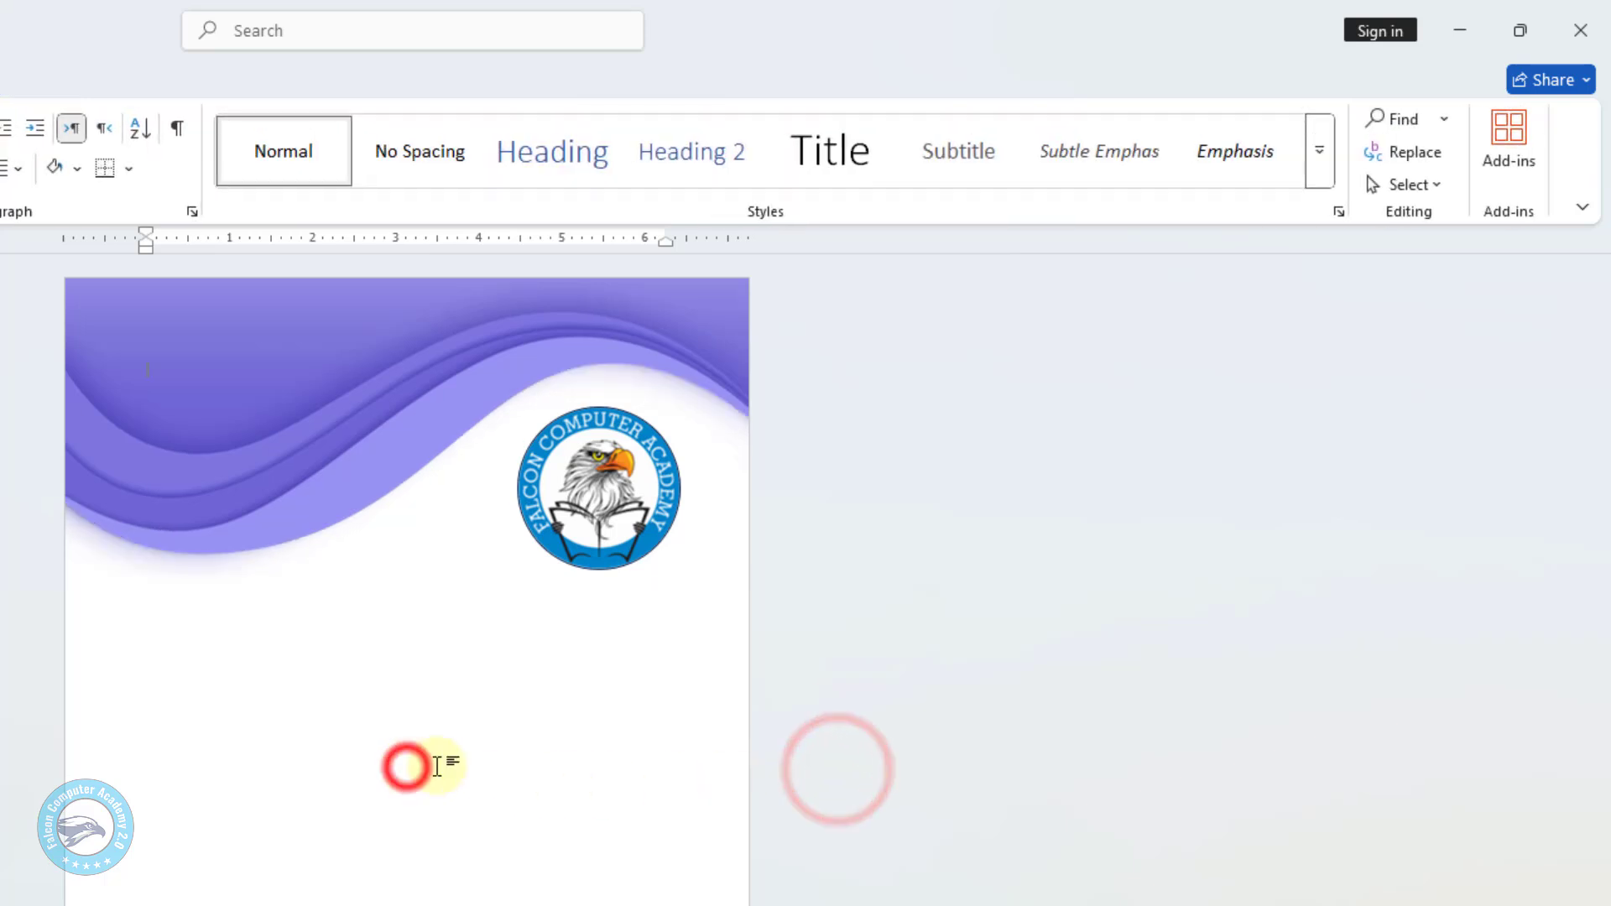
pyautogui.click(459, 705)
pyautogui.press('Return')
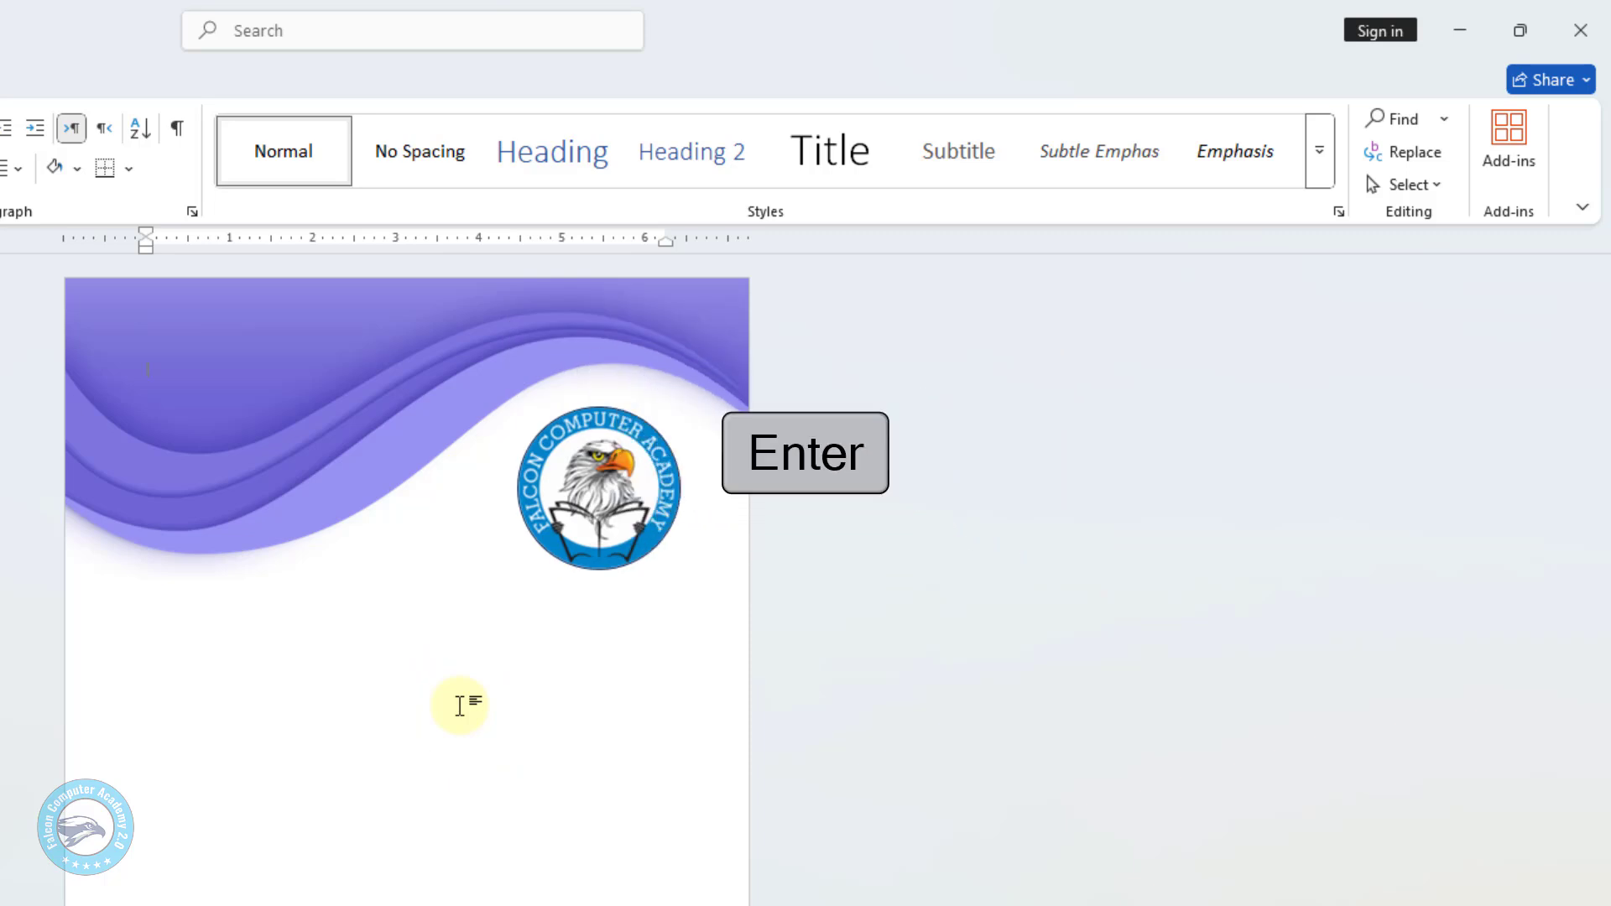
pyautogui.press('Return')
pyautogui.press('Return')
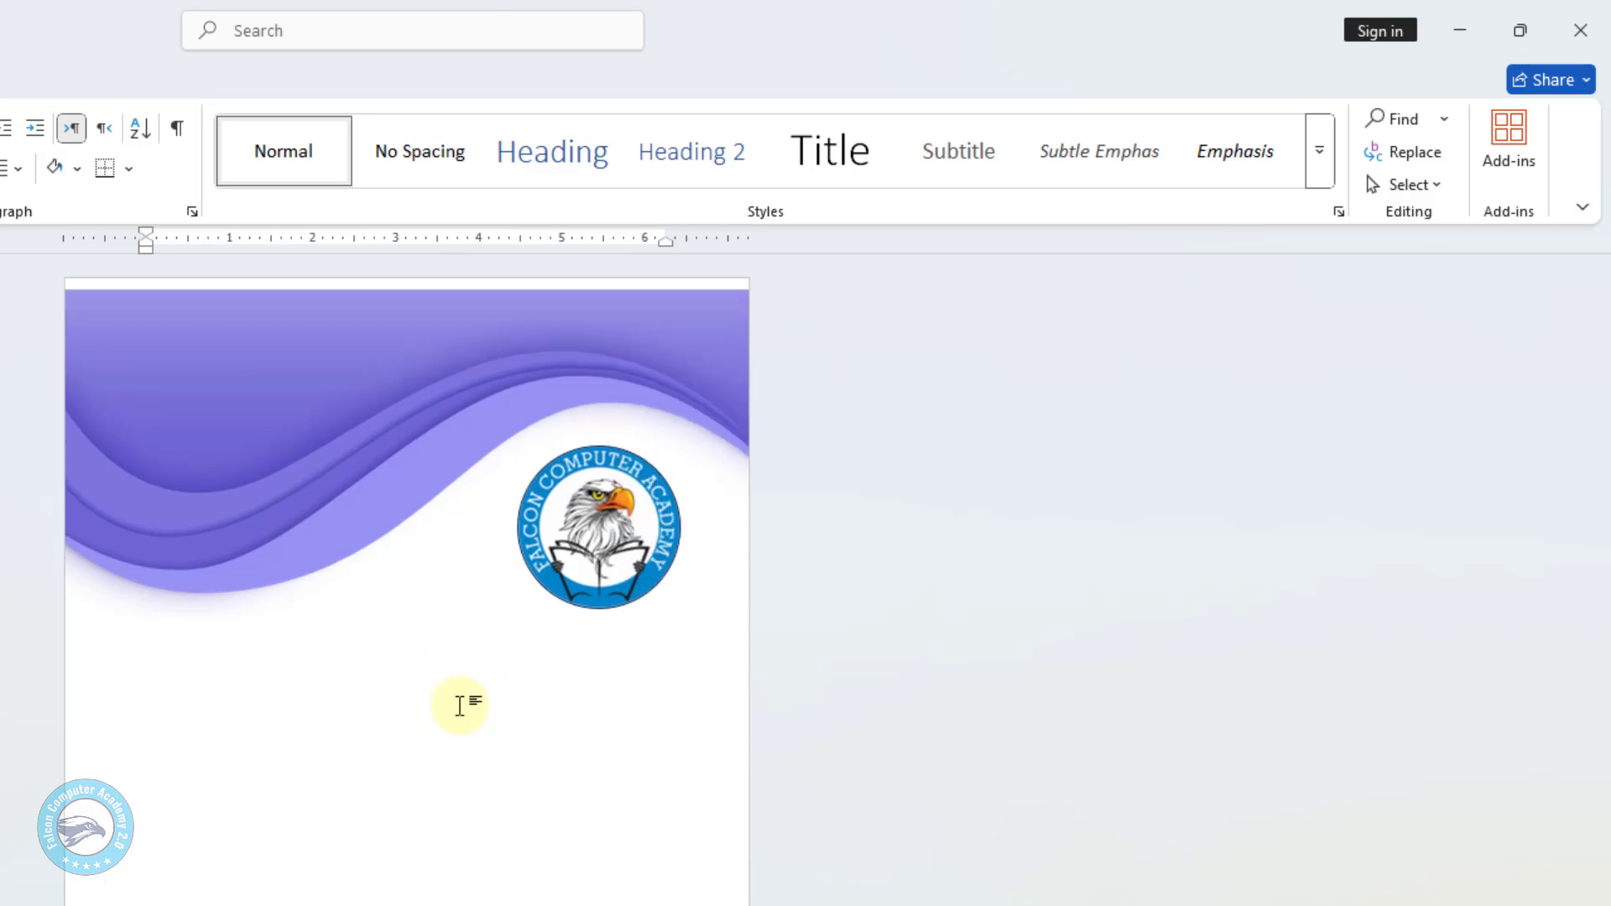
pyautogui.hotkey('ctrl', 'z')
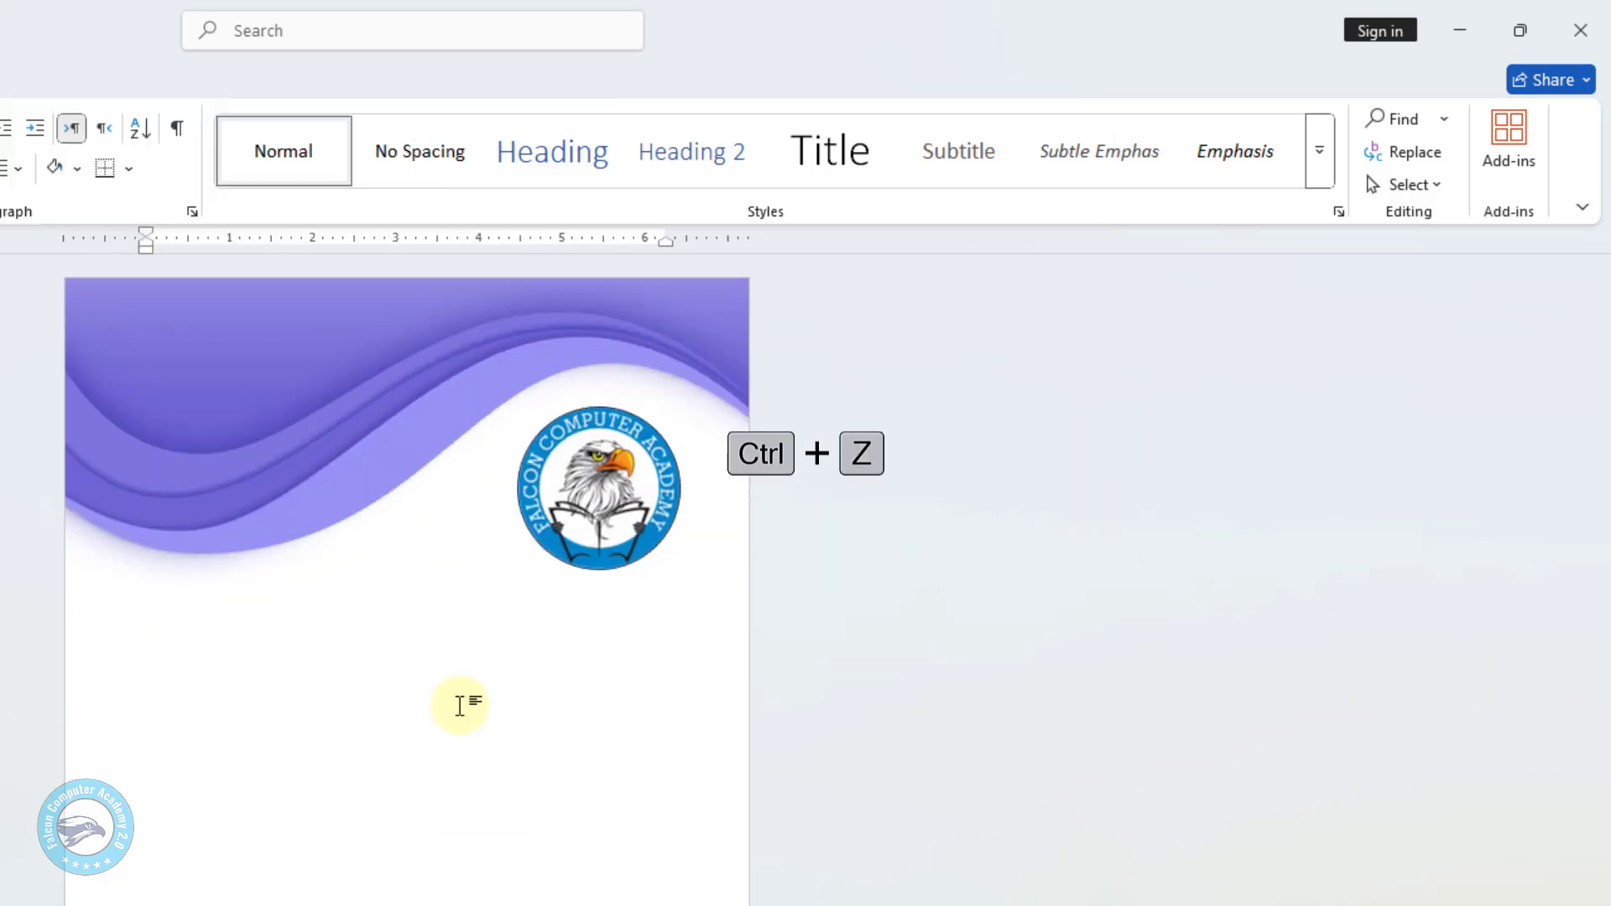
# Enter the title text "KF Groups of Colleges" on a line below the wave picture and logo.
pyautogui.press('End')
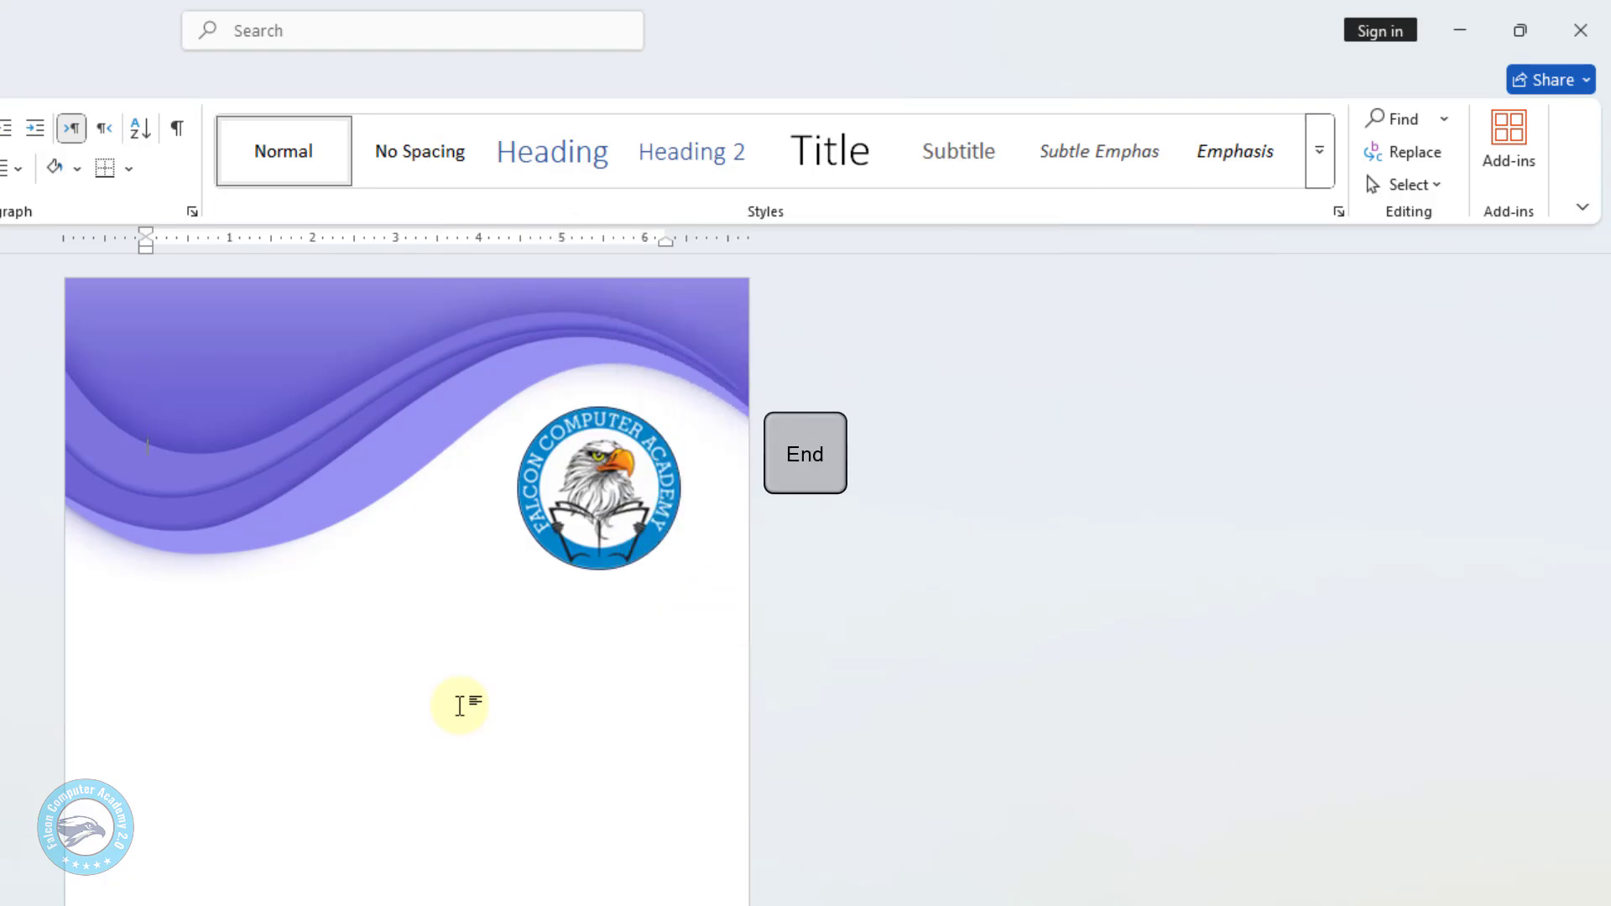
pyautogui.press('End')
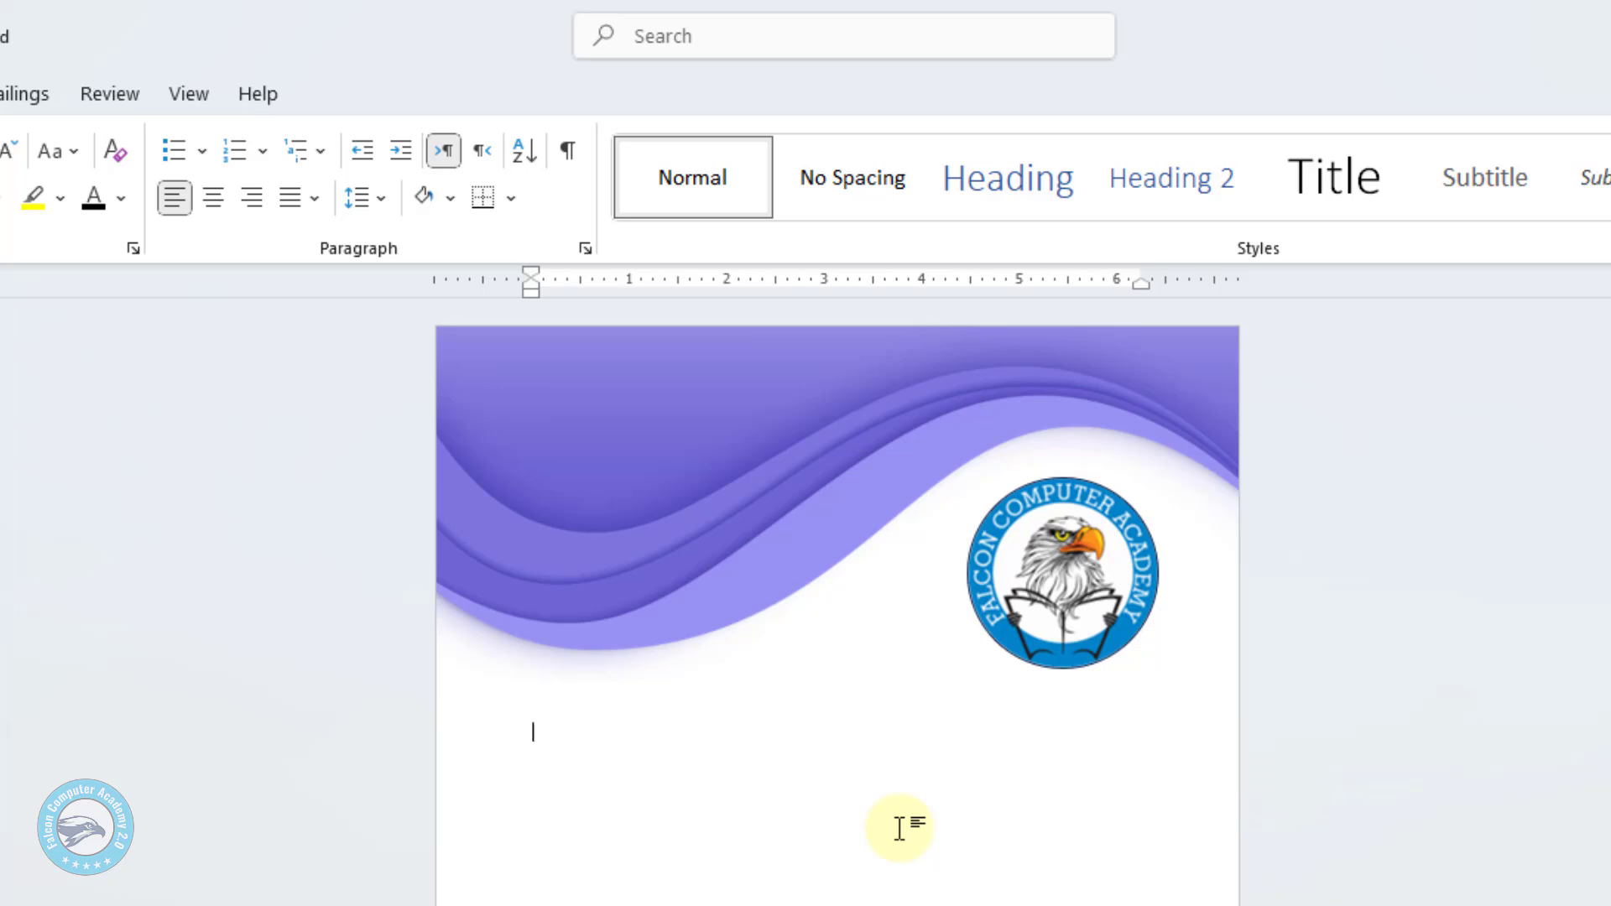
pyautogui.write('KF Grouo')
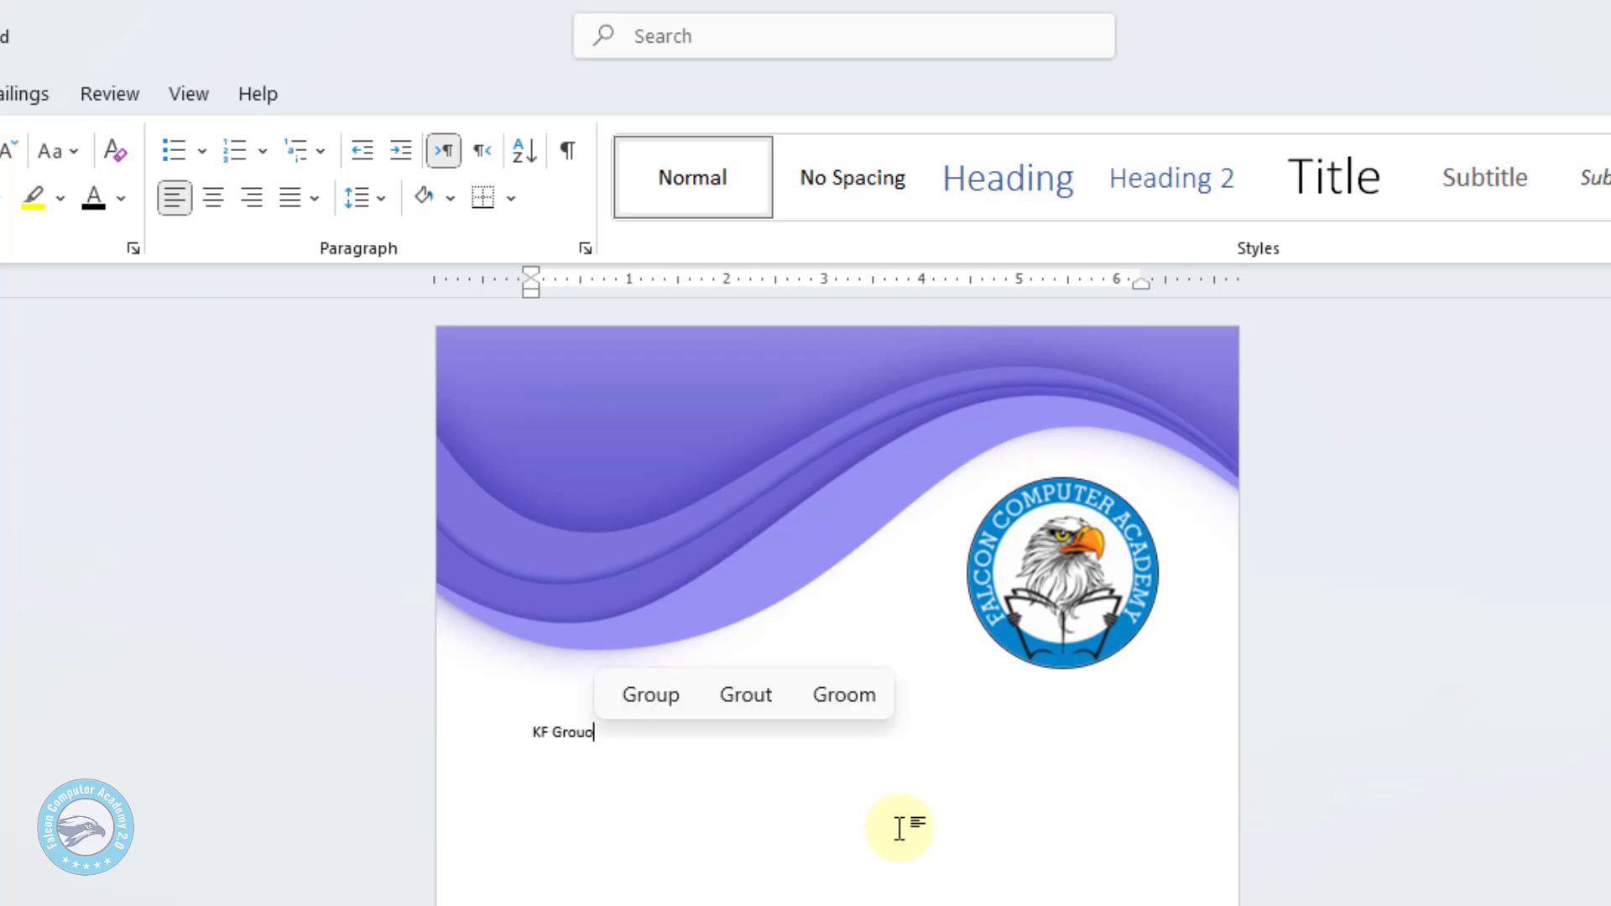
pyautogui.press('BackSpace')
pyautogui.write('ps of')
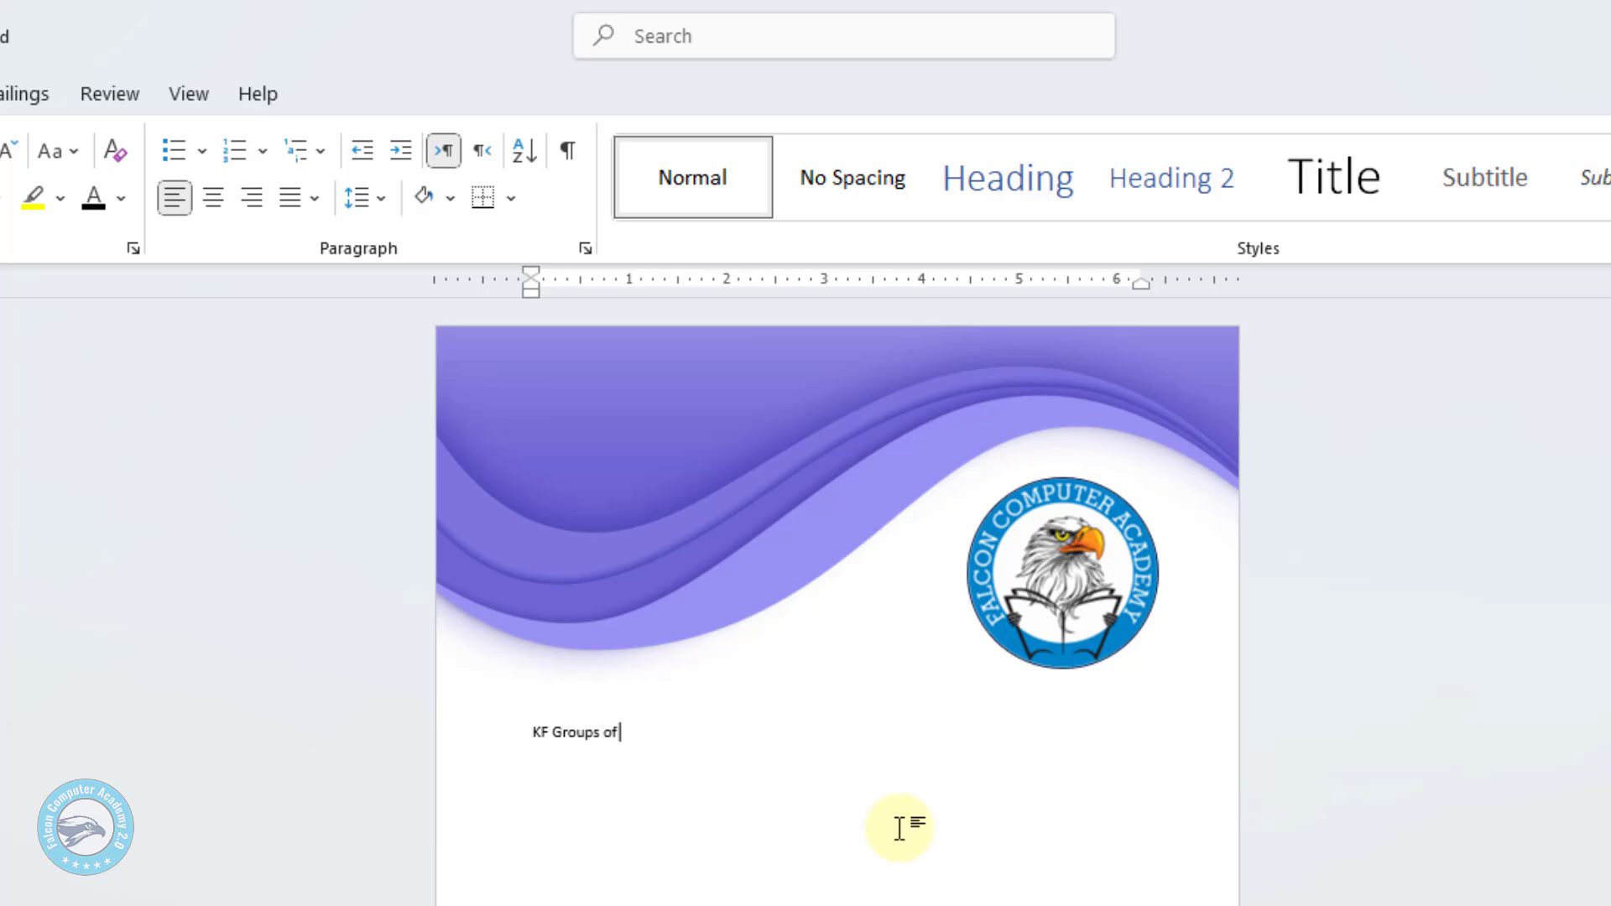
pyautogui.write(' Collet')
pyautogui.write('s')
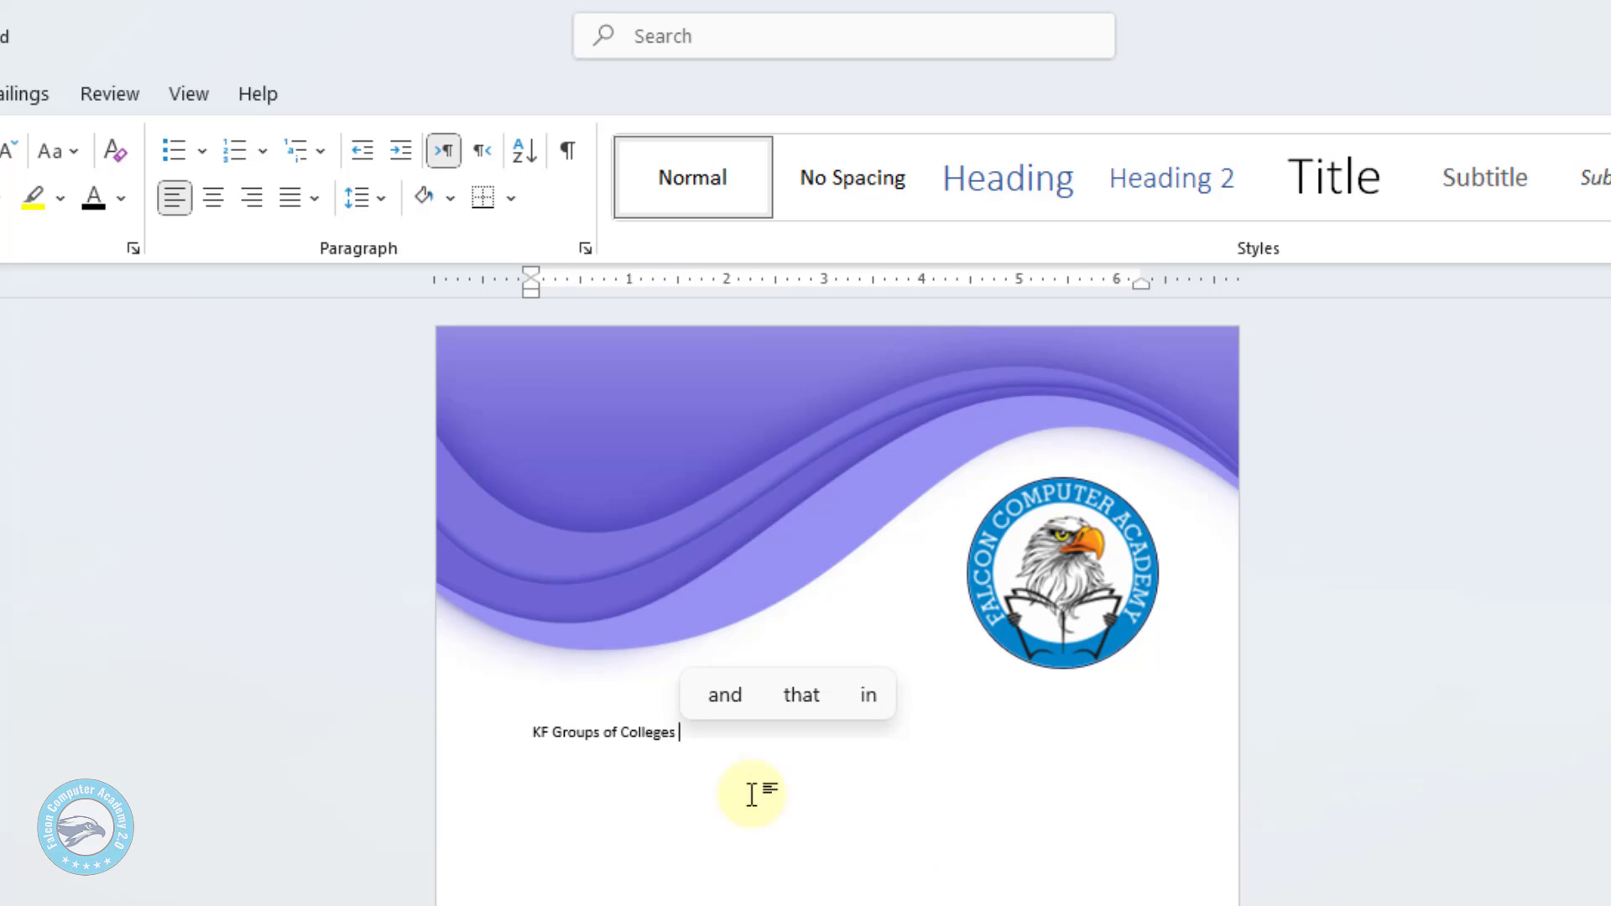
pyautogui.scroll(8, 751, 792)
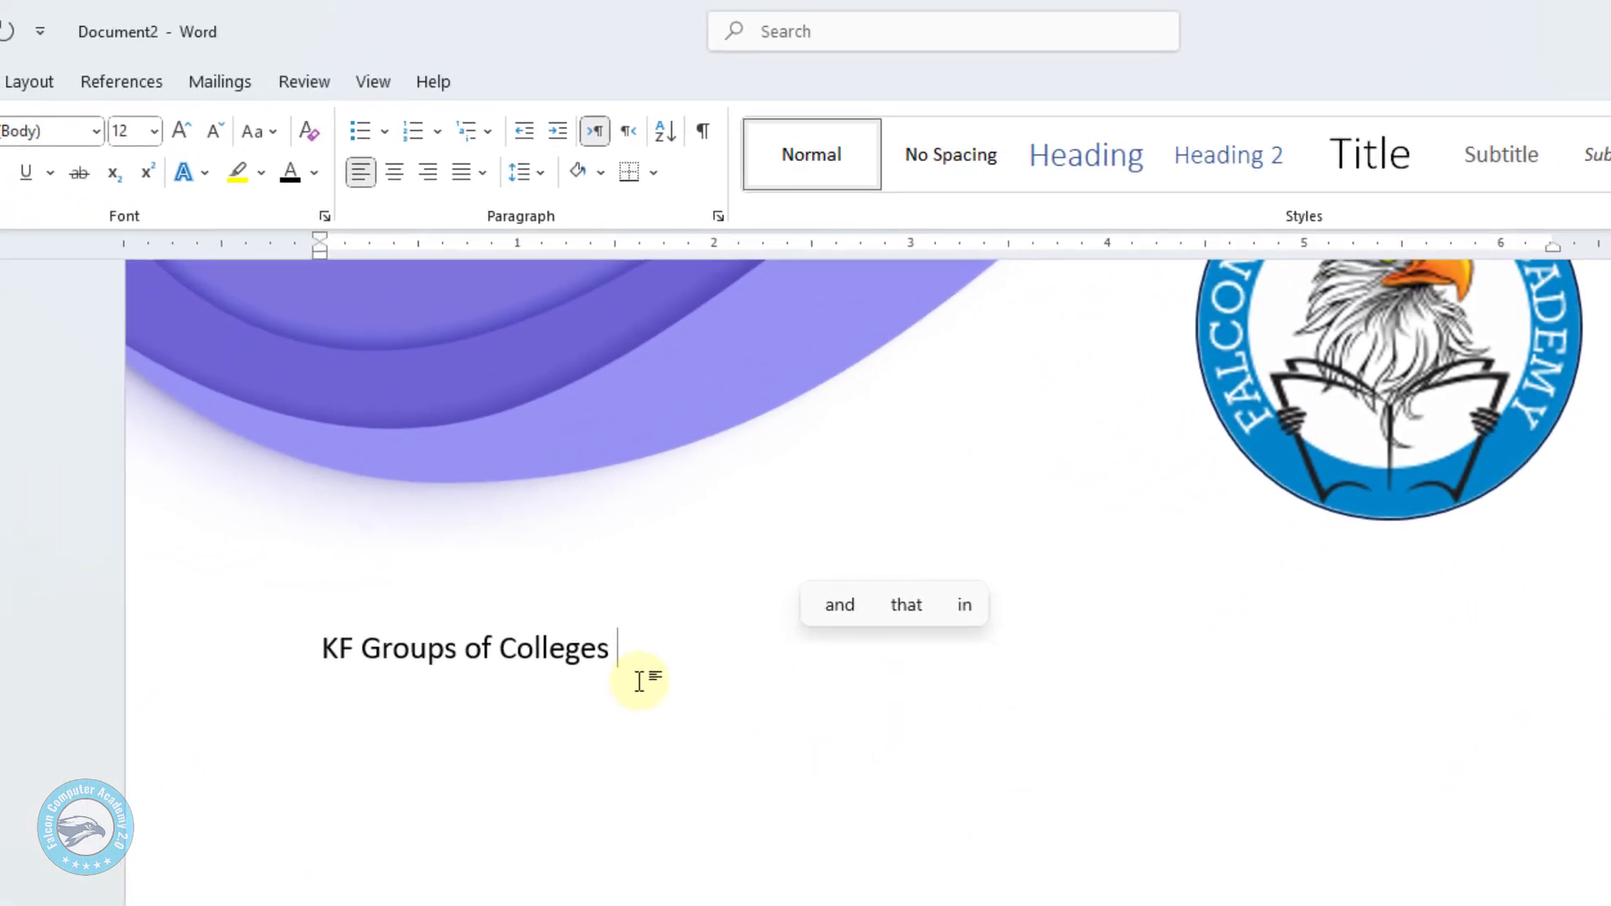
# Add the line "Department of : Computer Sciences" beneath the college title, followed by a new empty line.
pyautogui.press('Return')
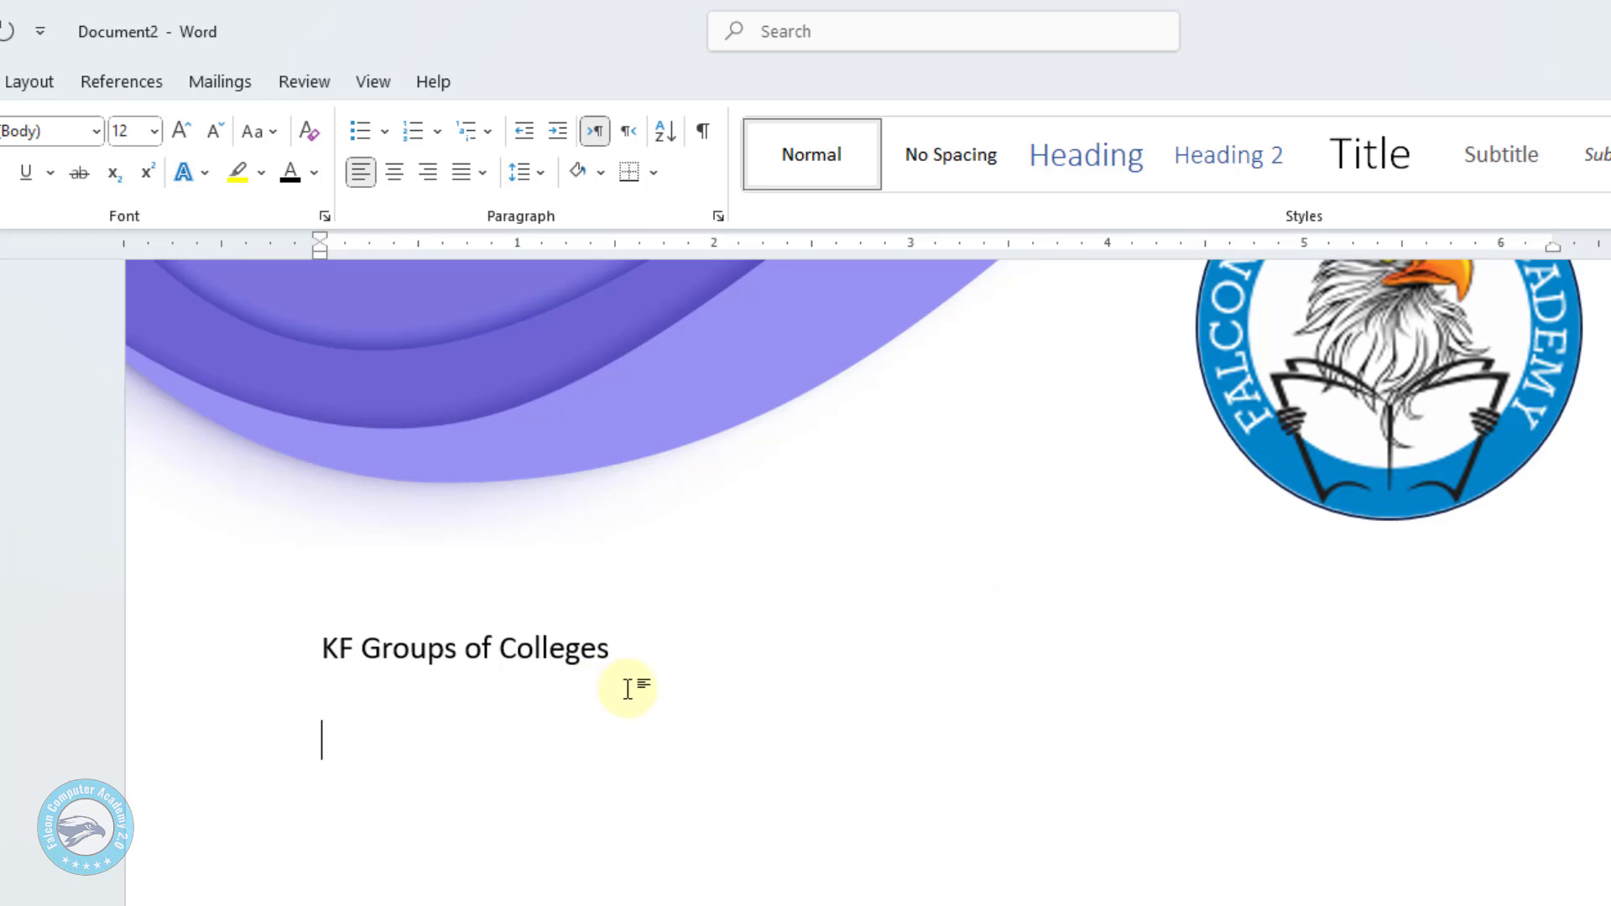
pyautogui.write('Deparm')
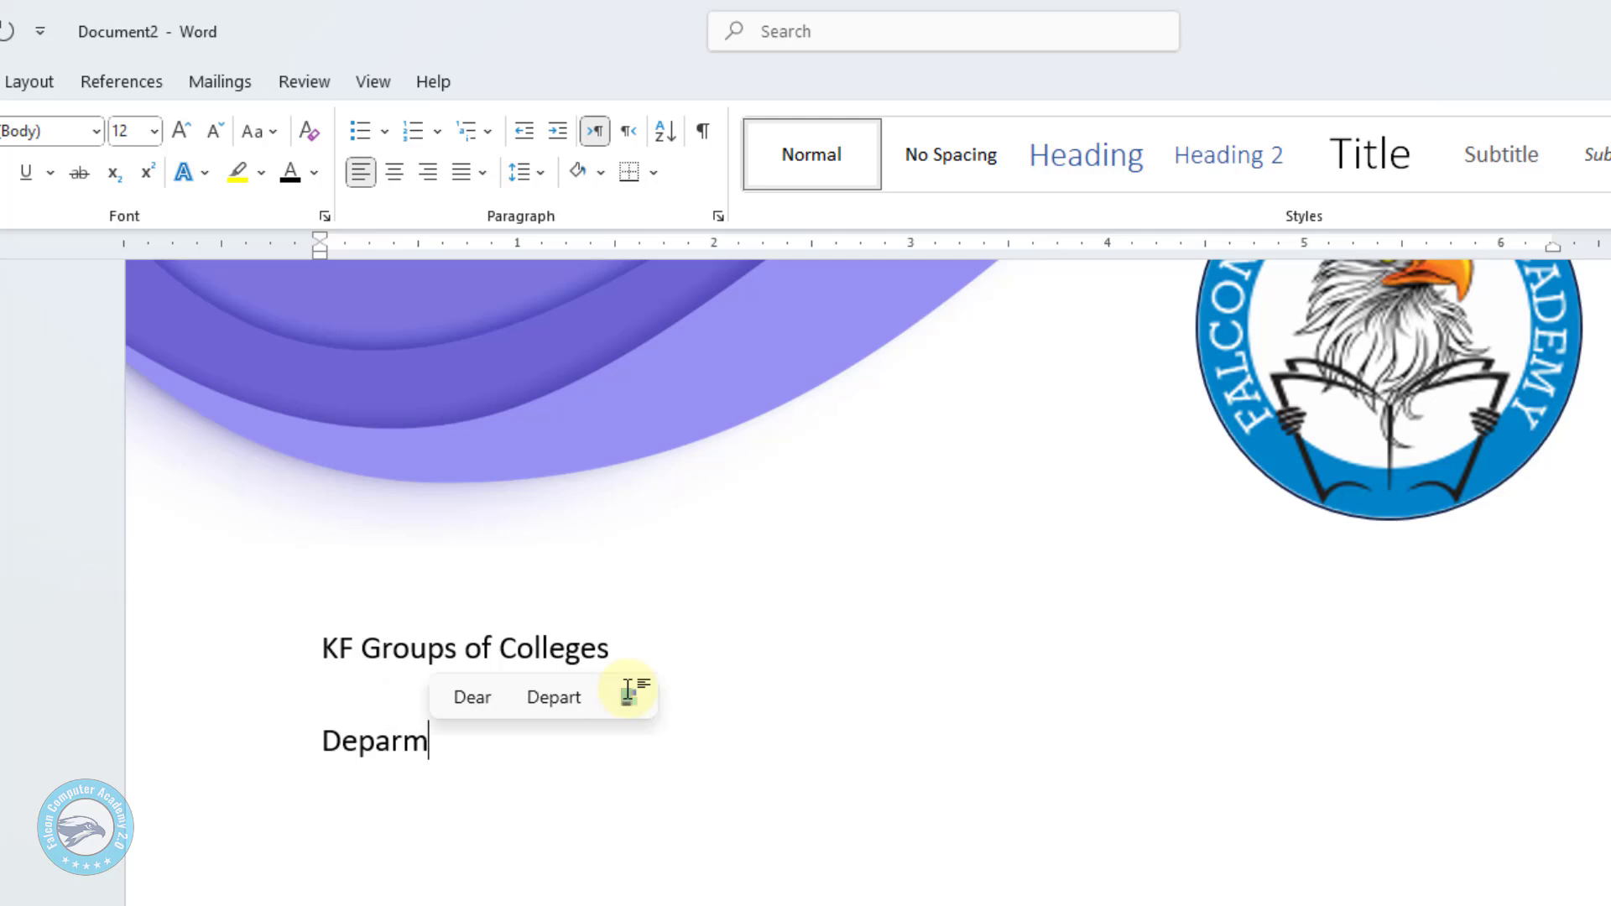
pyautogui.press('BackSpace')
pyautogui.write('r')
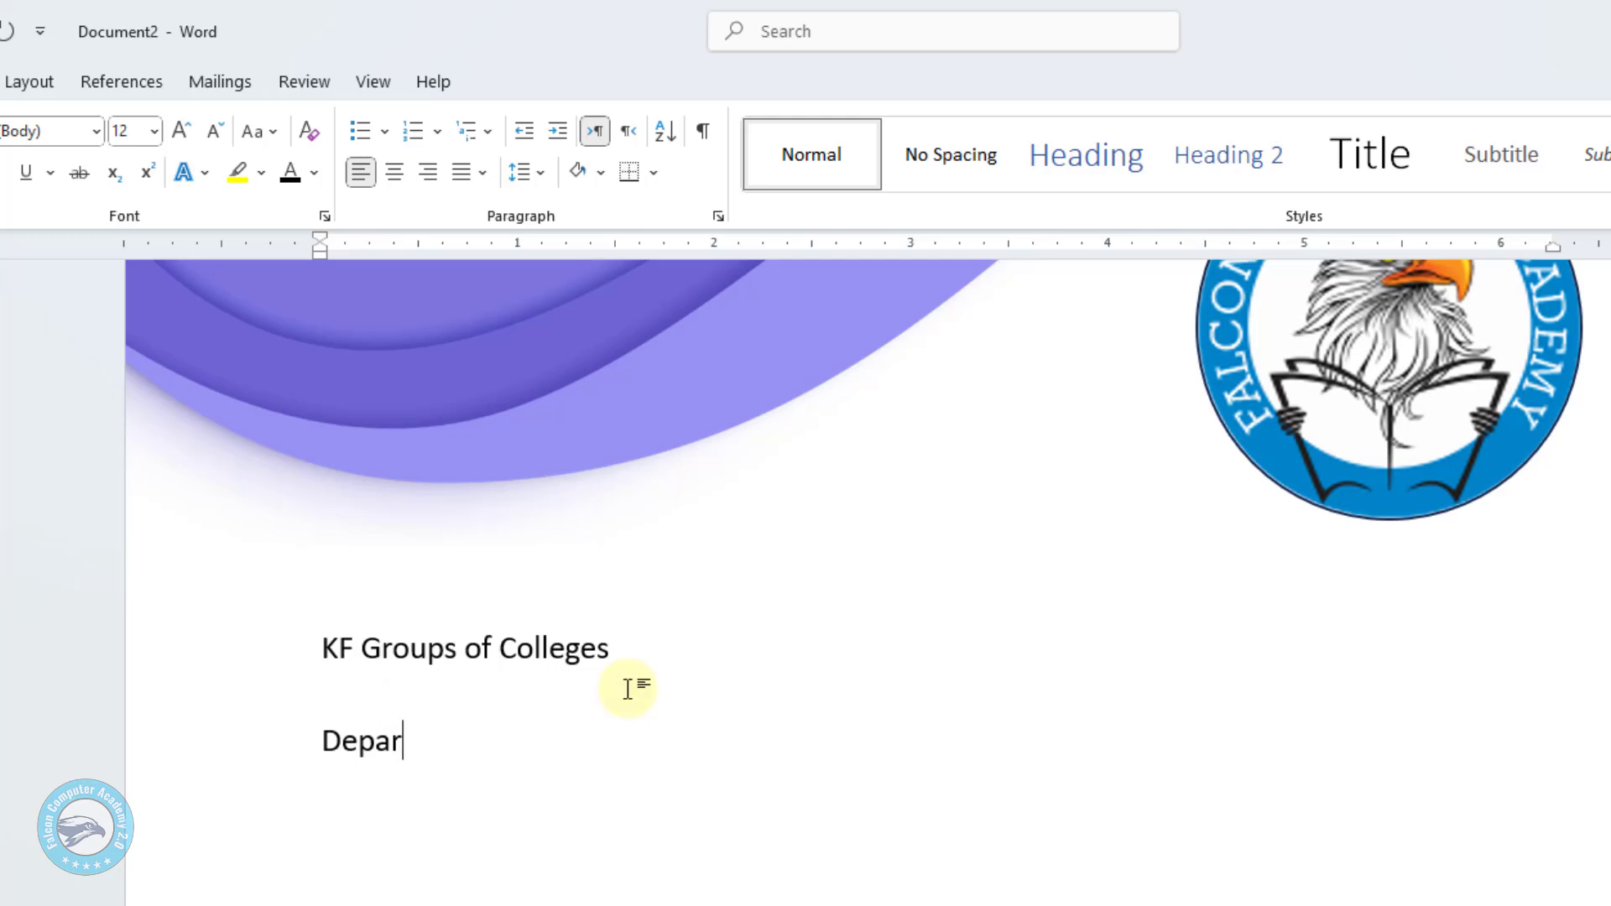
pyautogui.write('tment:')
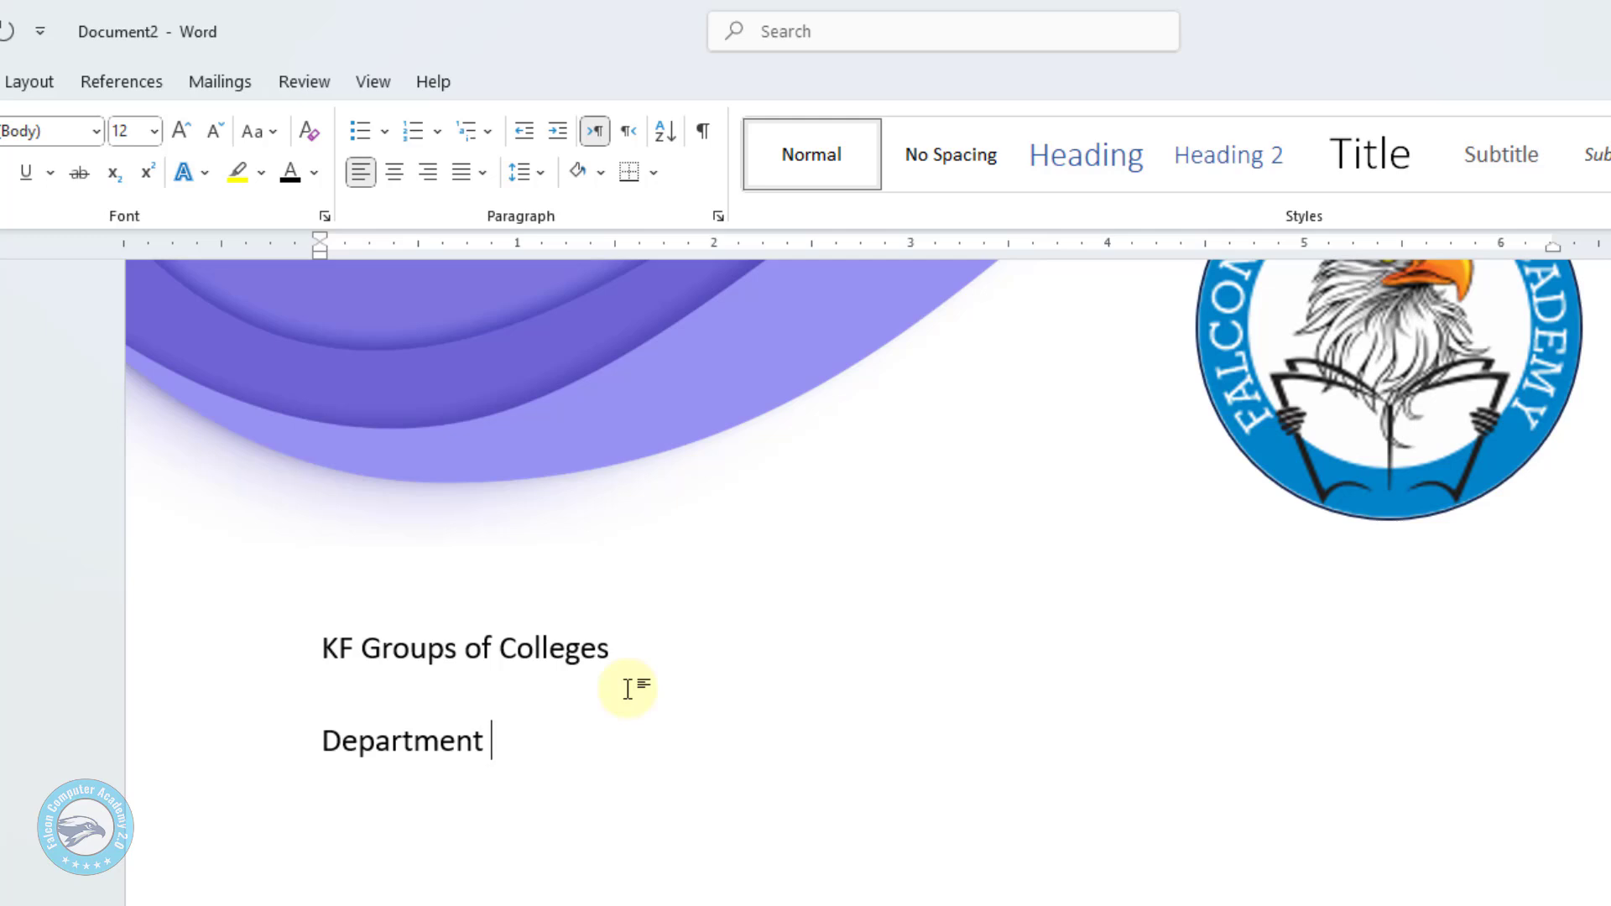
pyautogui.write('of : Computer ')
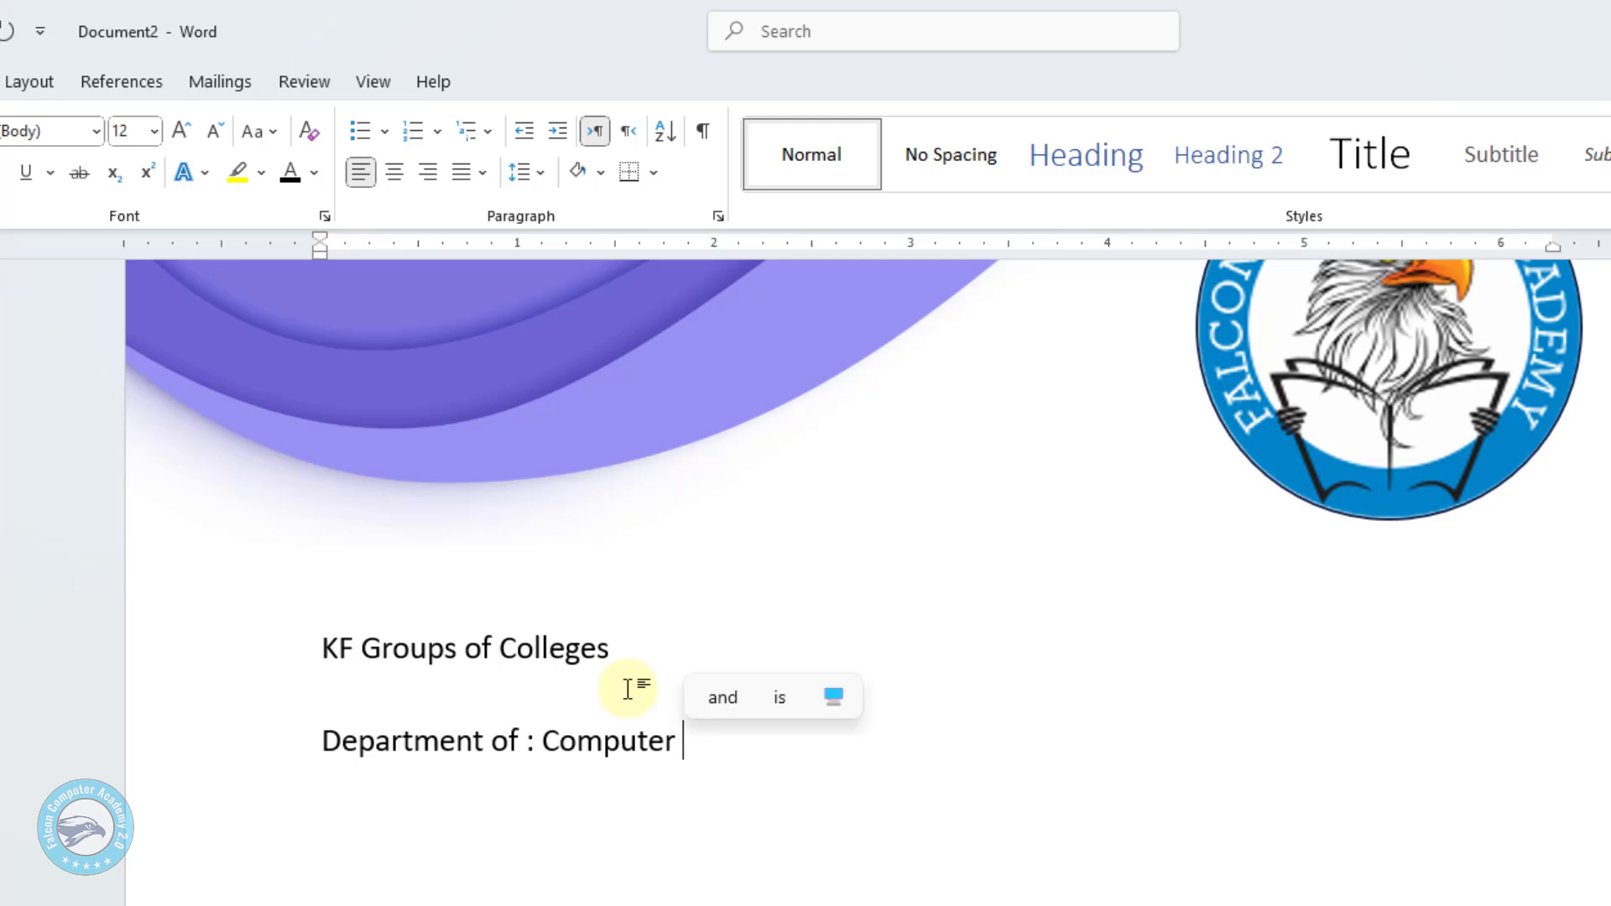
pyautogui.write('Sciences')
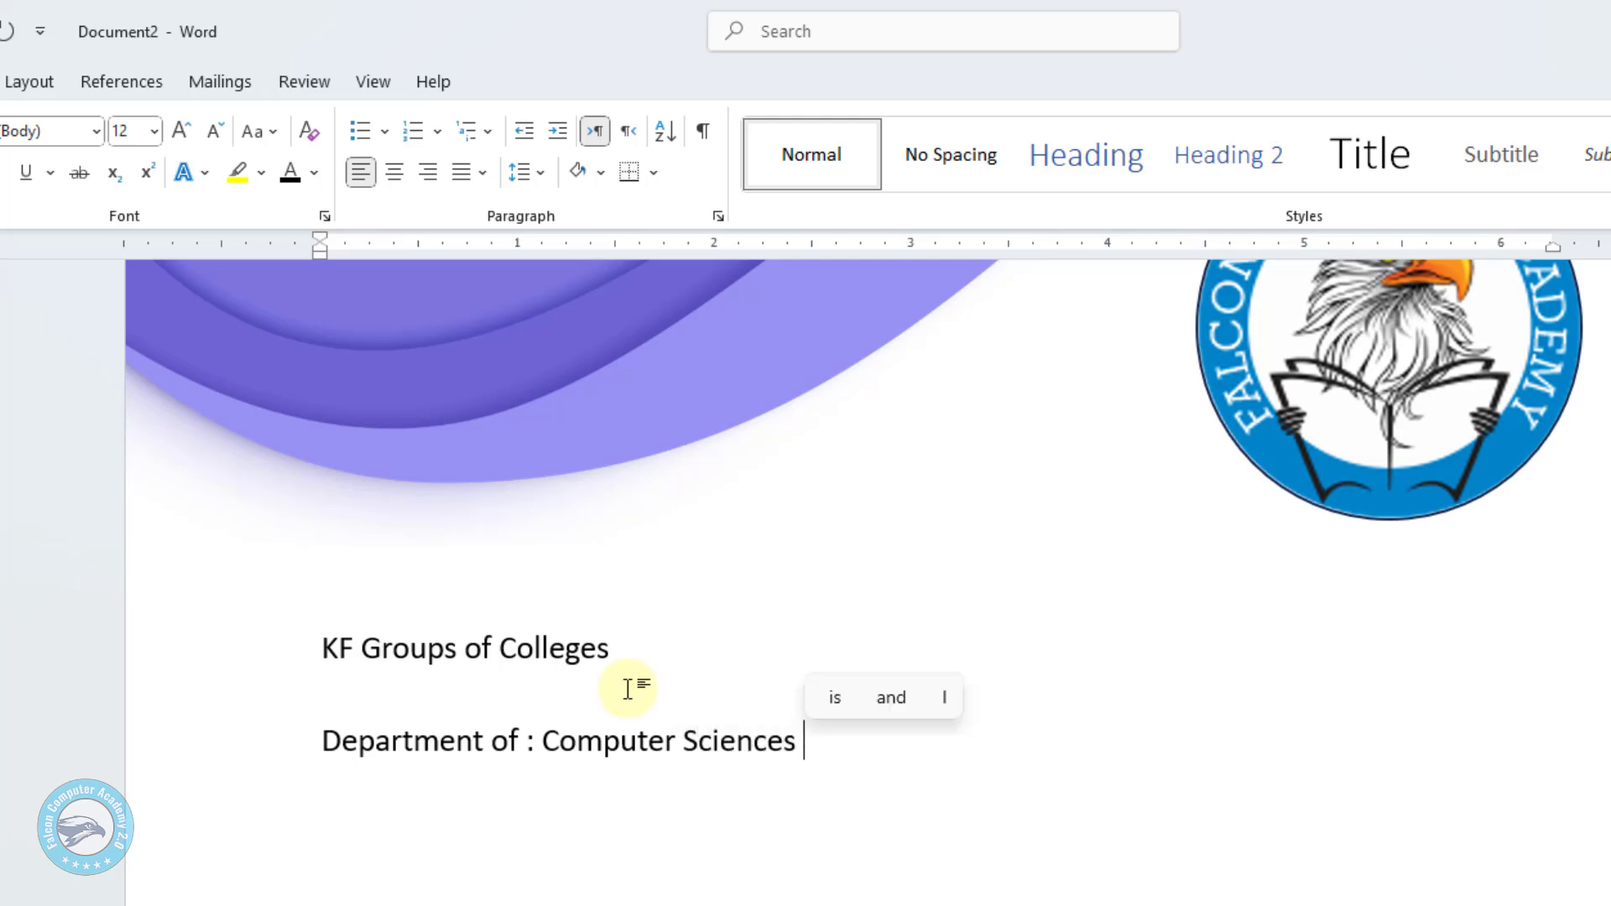
pyautogui.press('Return')
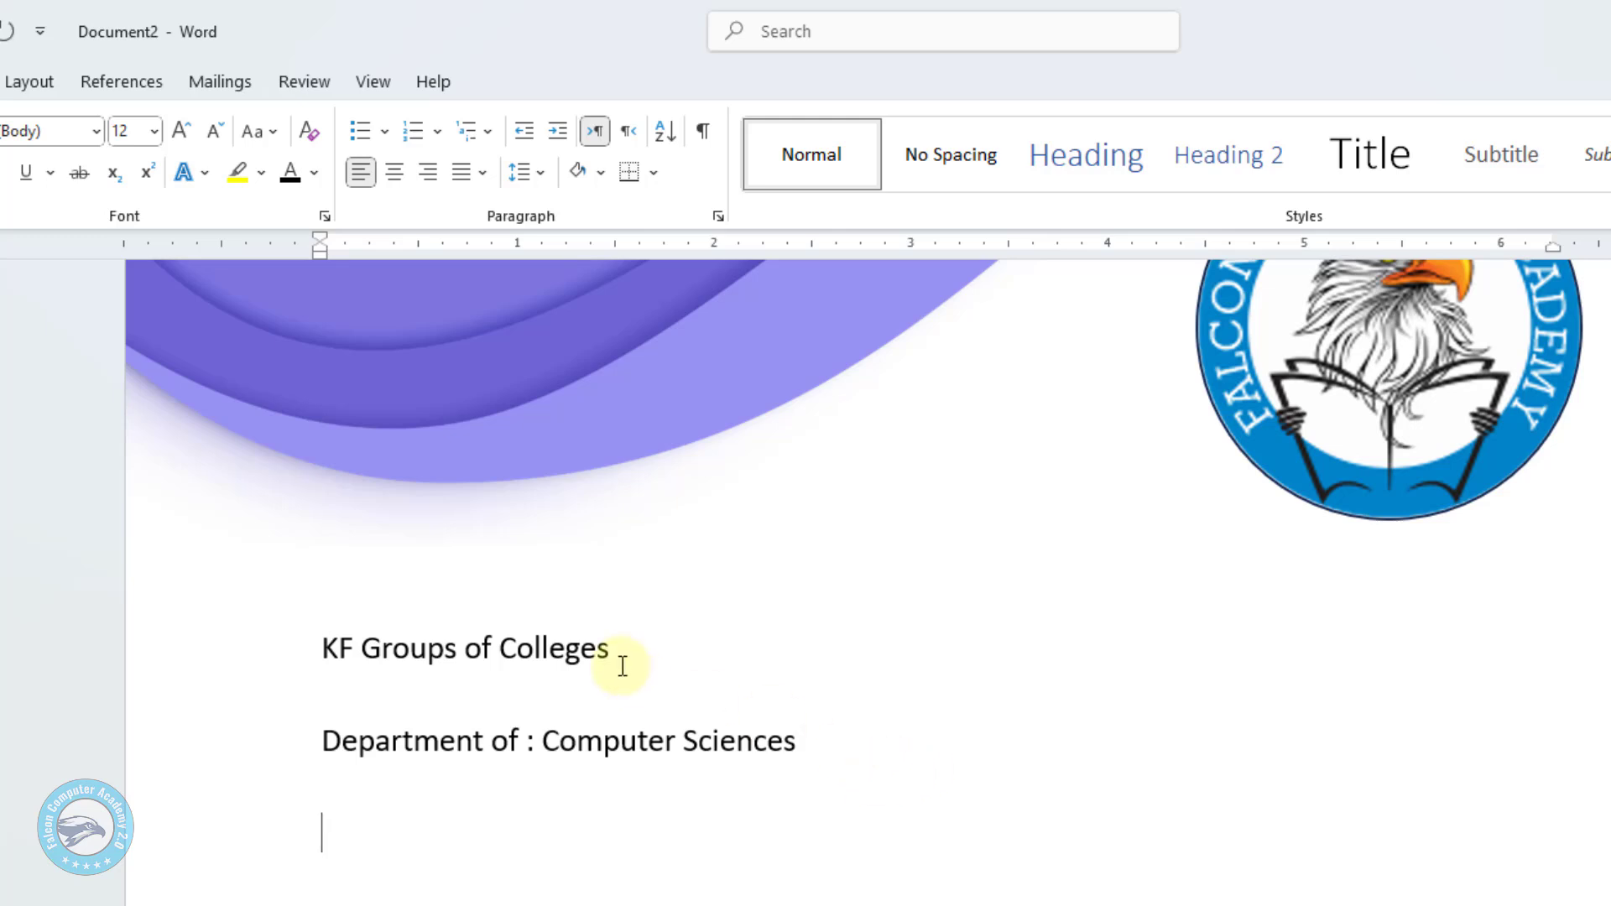
# Center the college title and format it in the Impact font at size 28.
pyautogui.moveTo(643, 655); pyautogui.dragTo(323, 657)
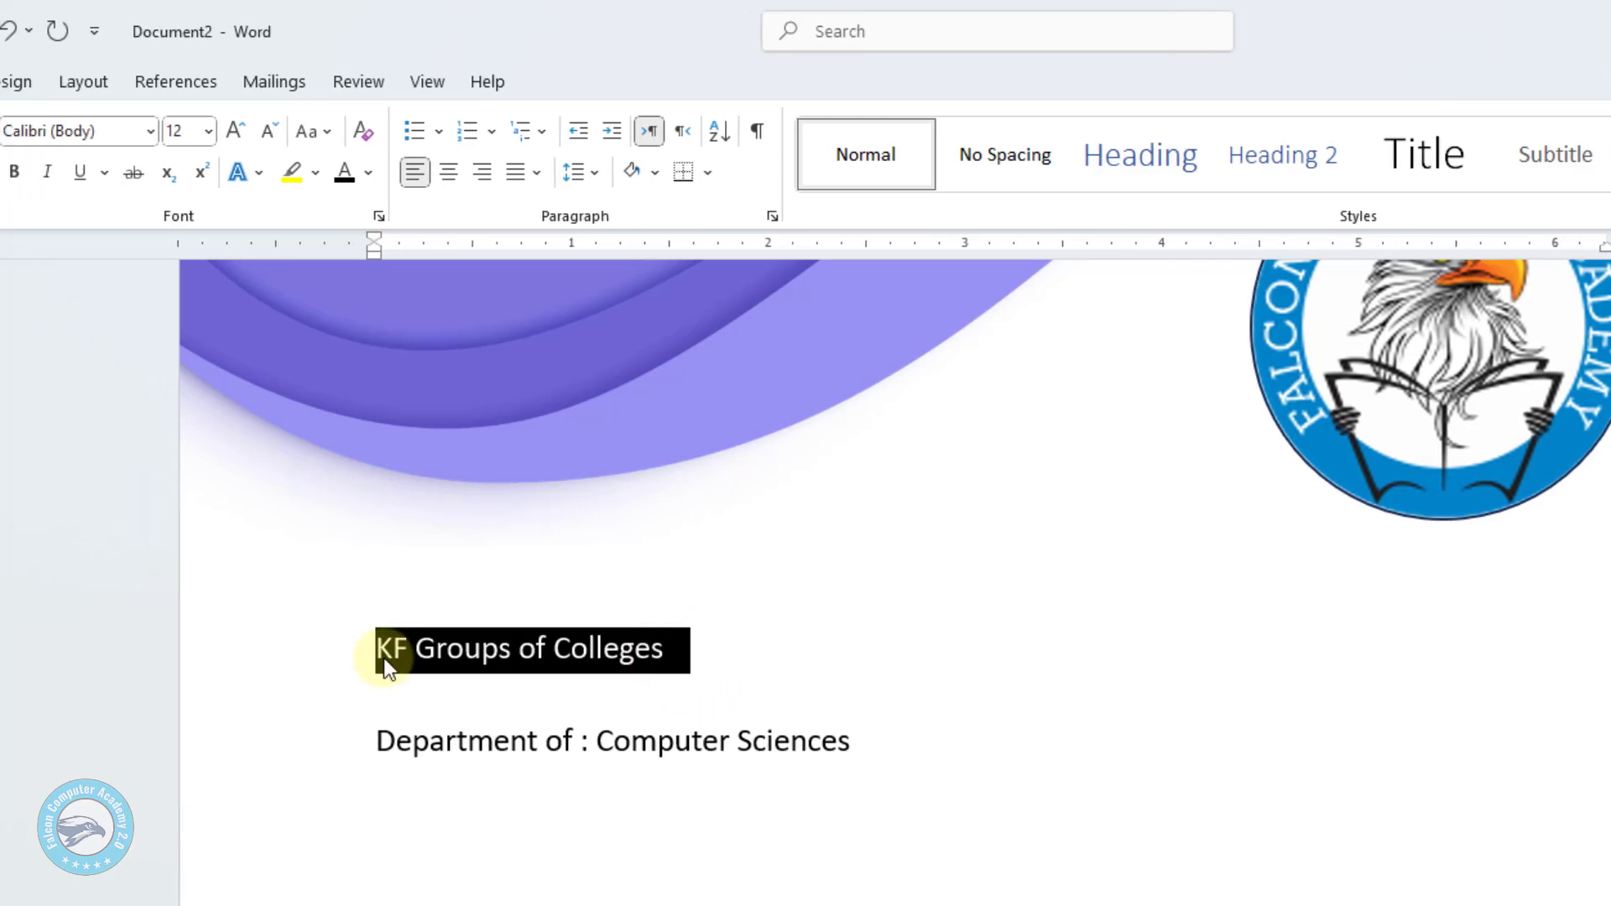
pyautogui.click(672, 174)
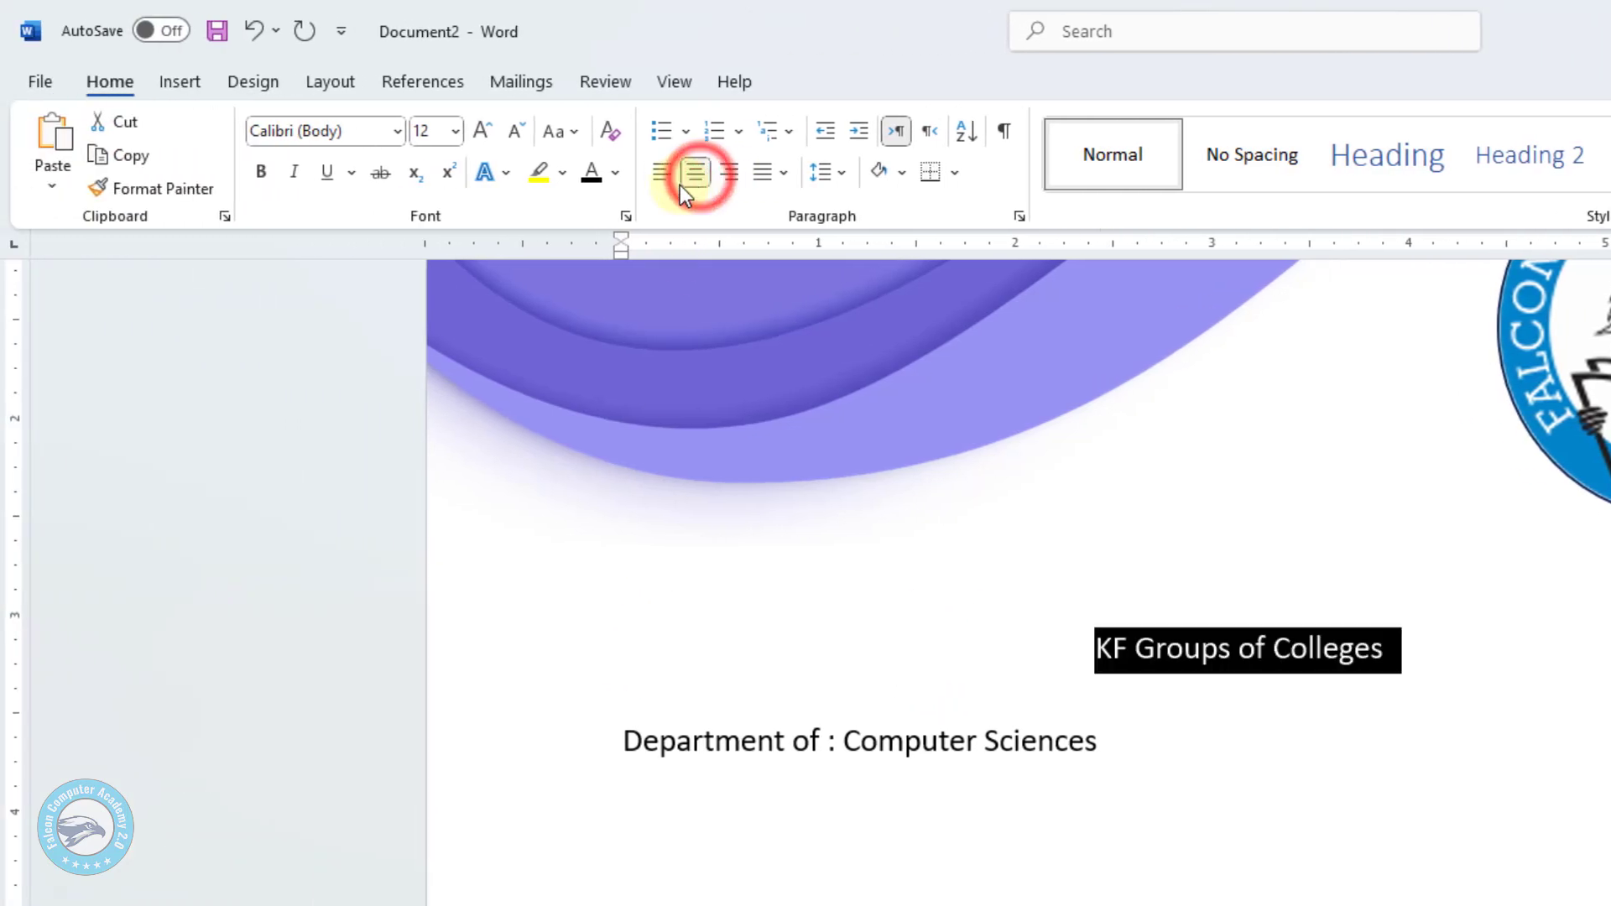
pyautogui.click(454, 133)
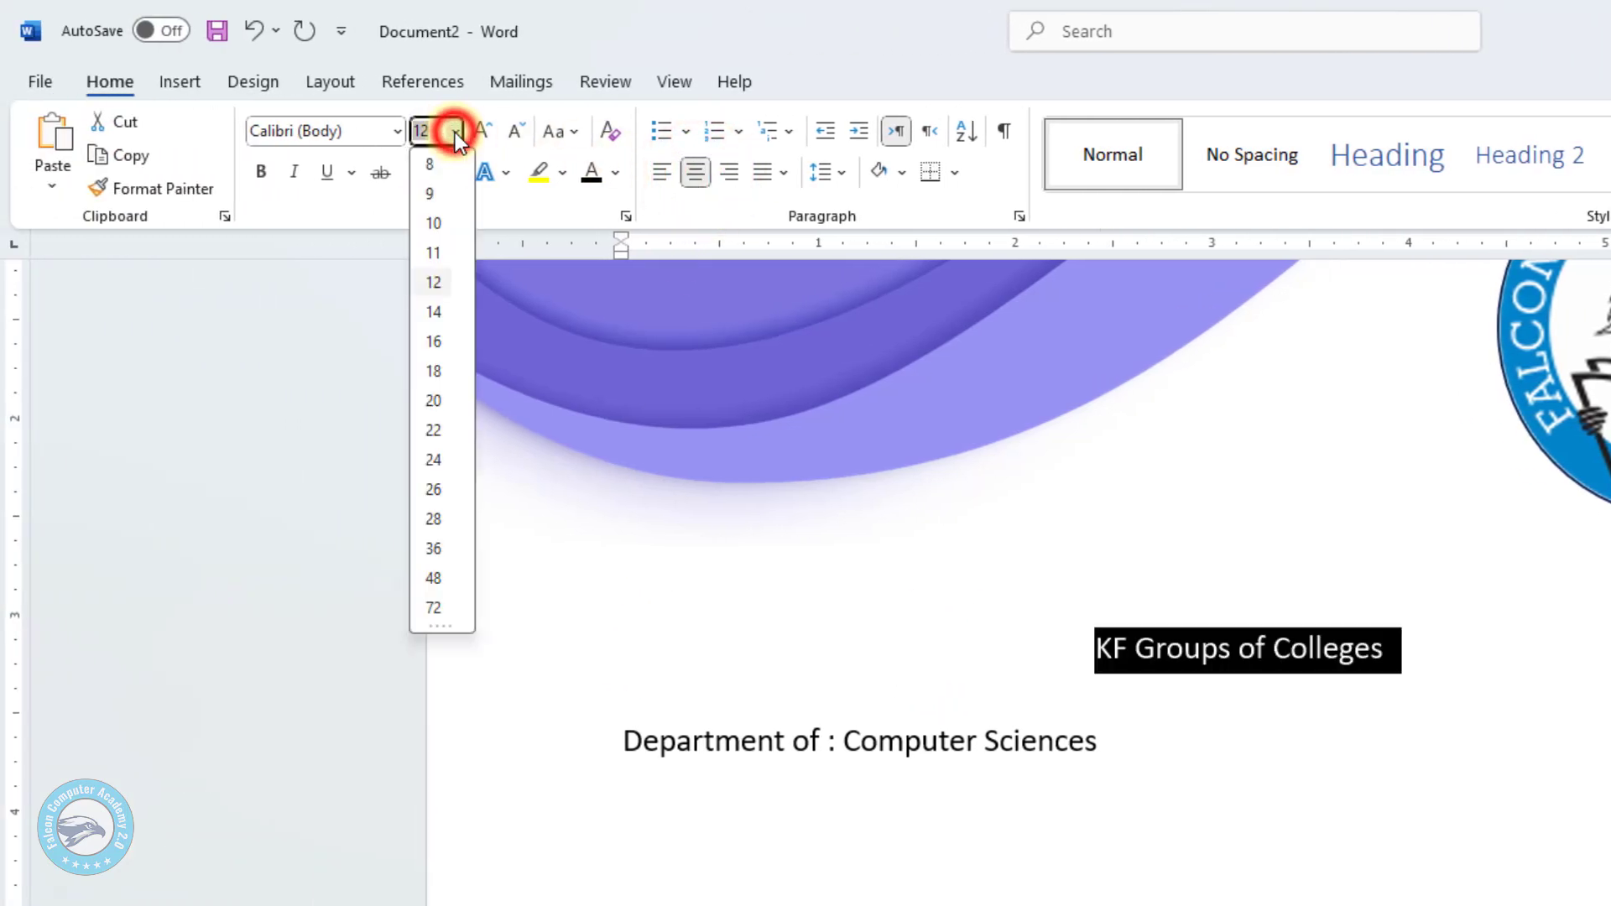
pyautogui.click(433, 520)
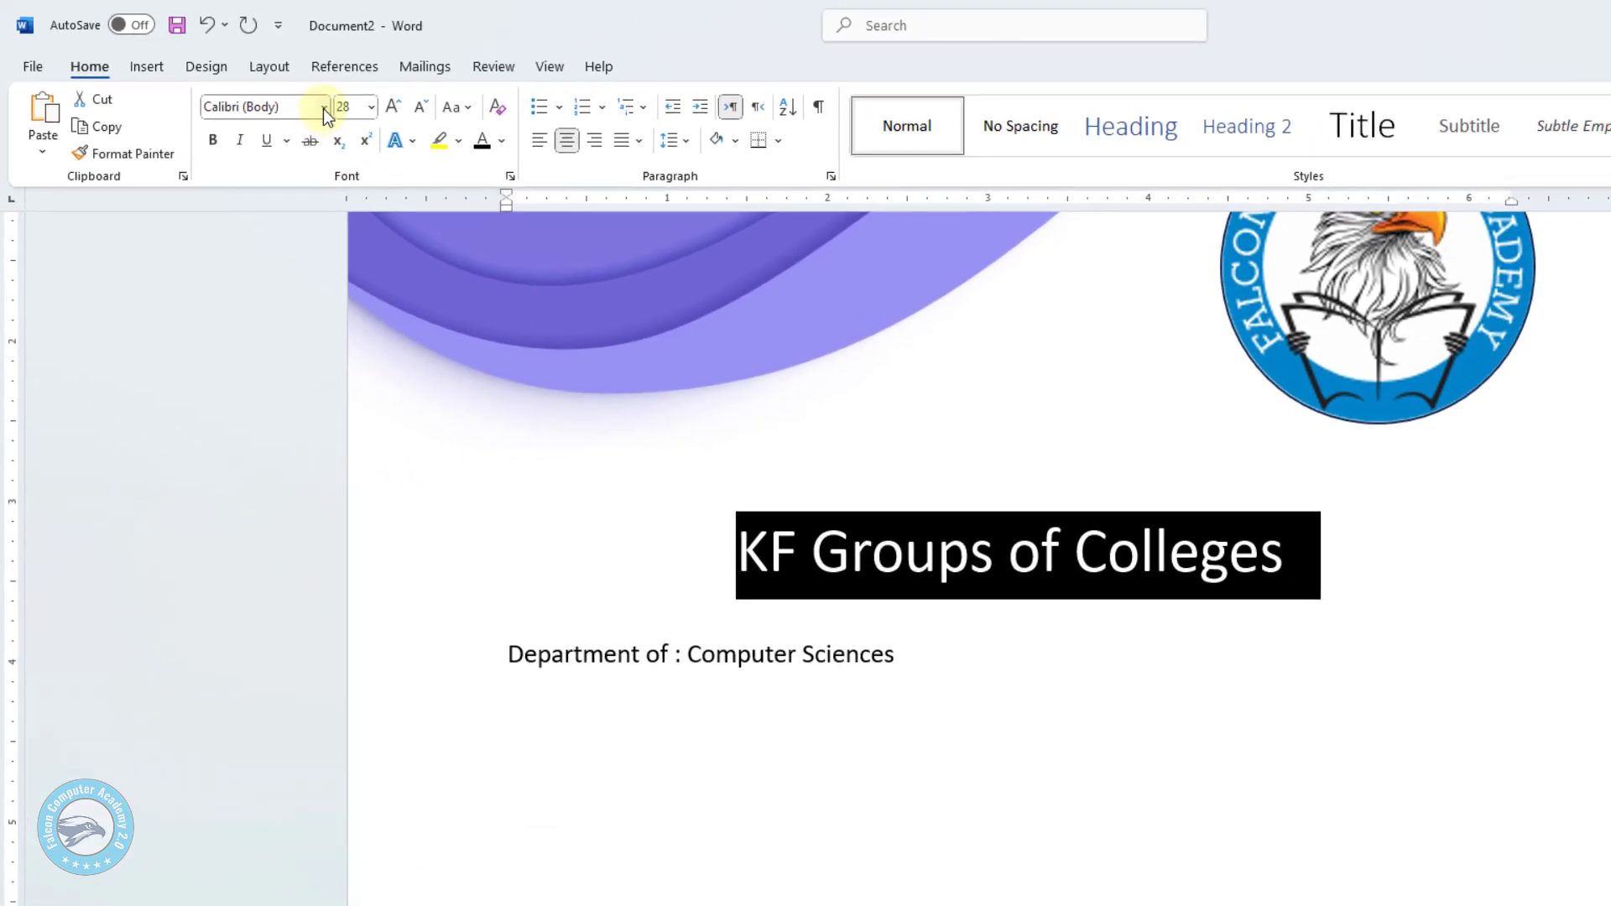
pyautogui.click(324, 109)
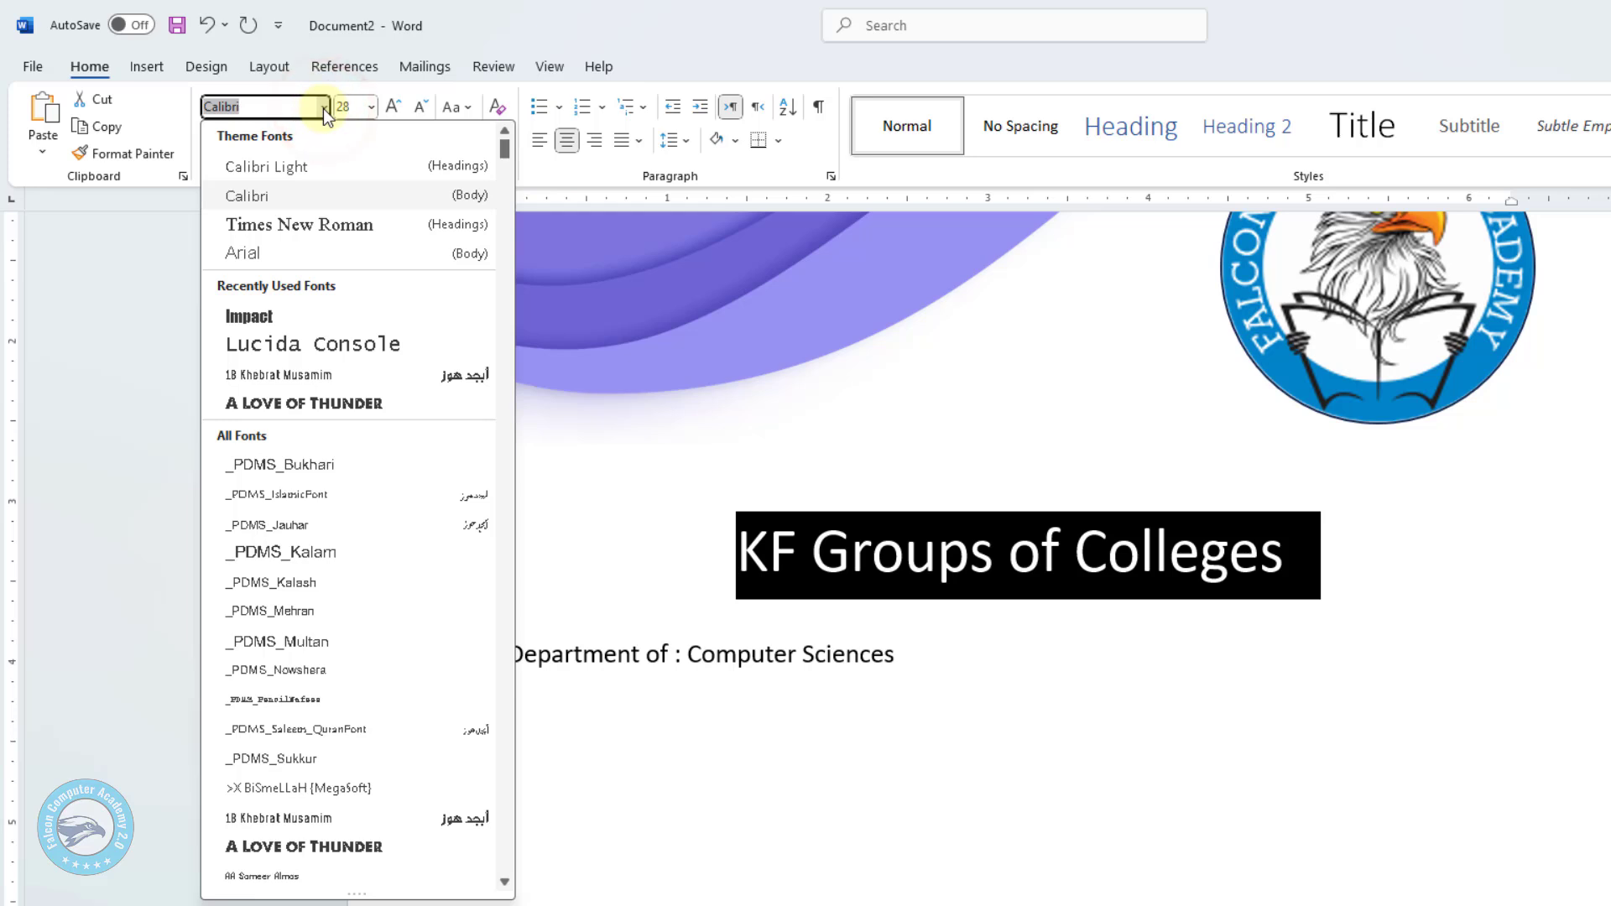
pyautogui.click(285, 316)
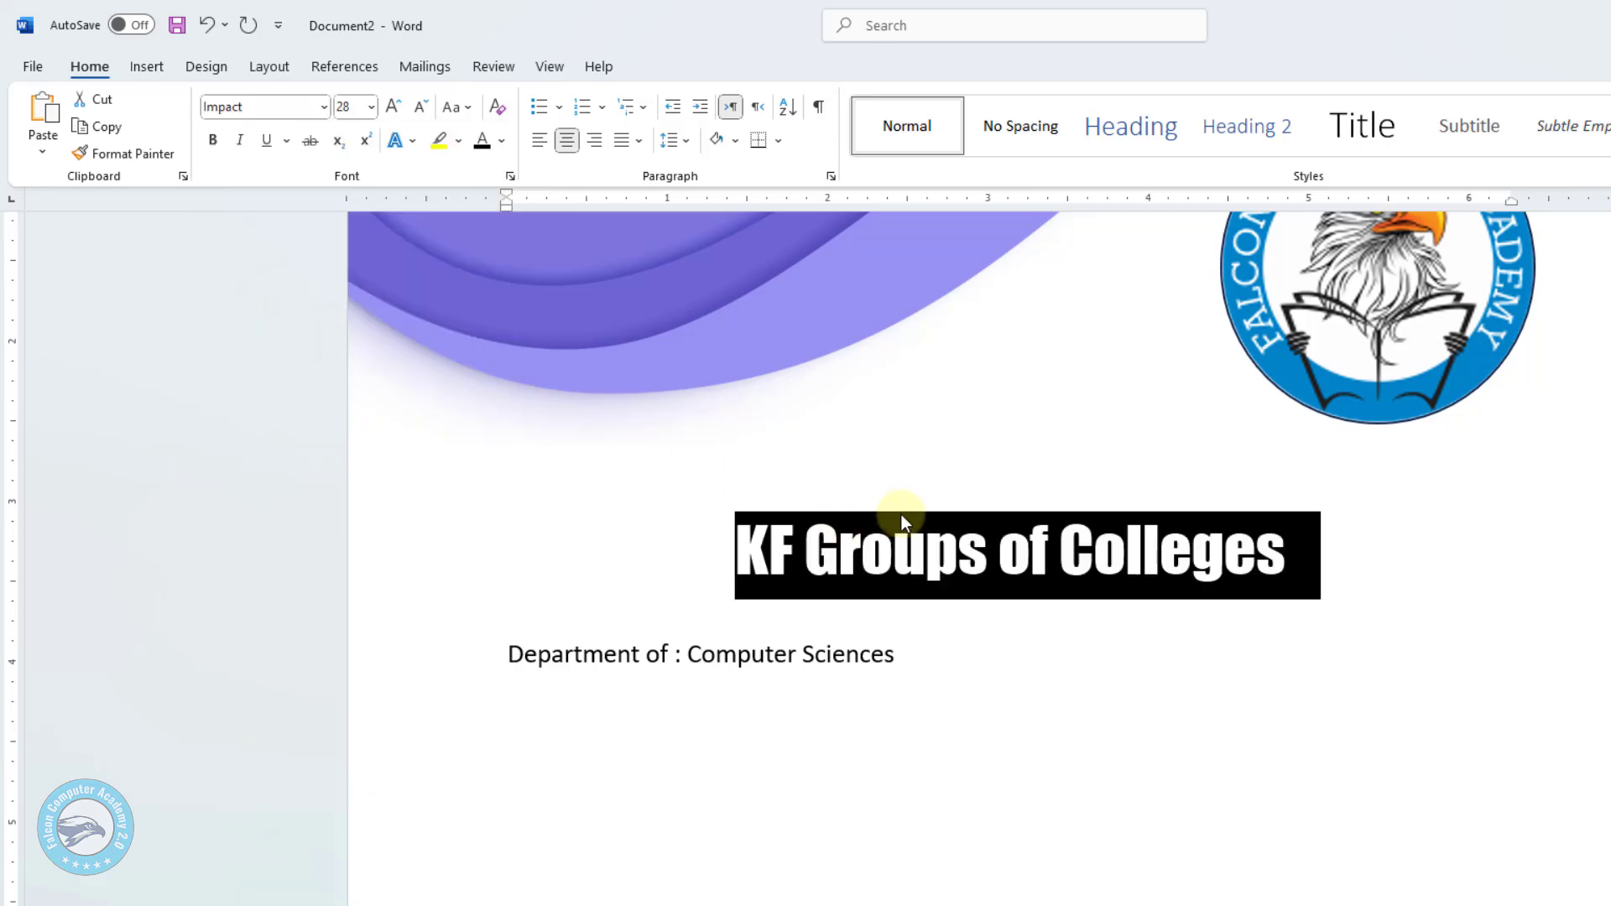
# Give the college title a gradient text fill using the darkest orange radial preset.
pyautogui.click(1017, 554)
pyautogui.moveTo(1309, 558); pyautogui.dragTo(730, 532)
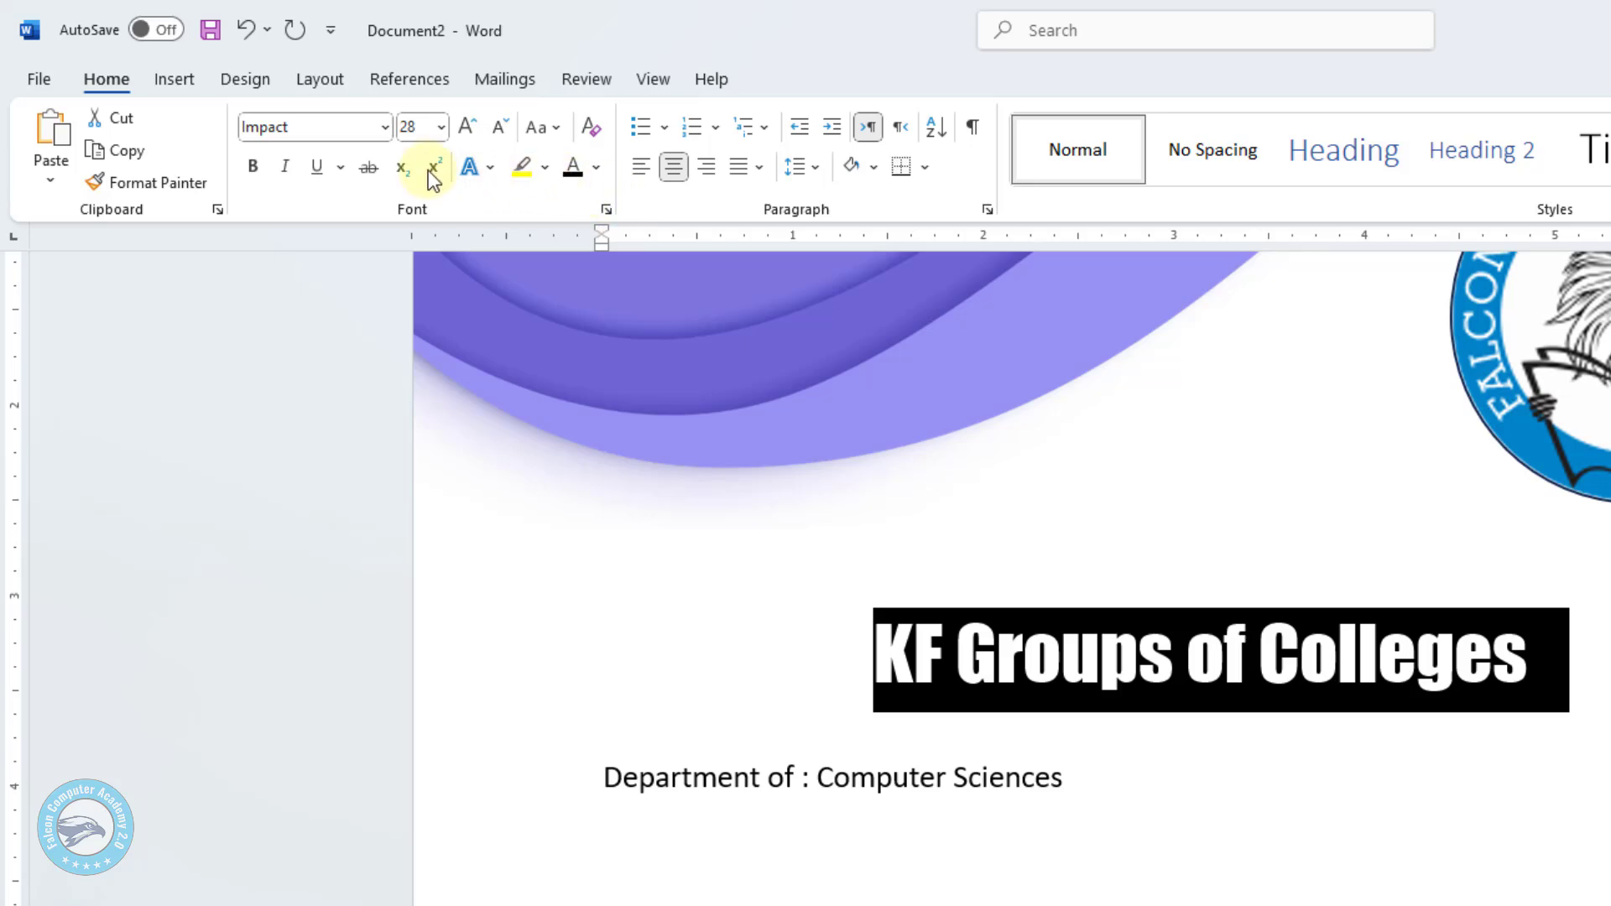
pyautogui.click(107, 85)
pyautogui.click(604, 210)
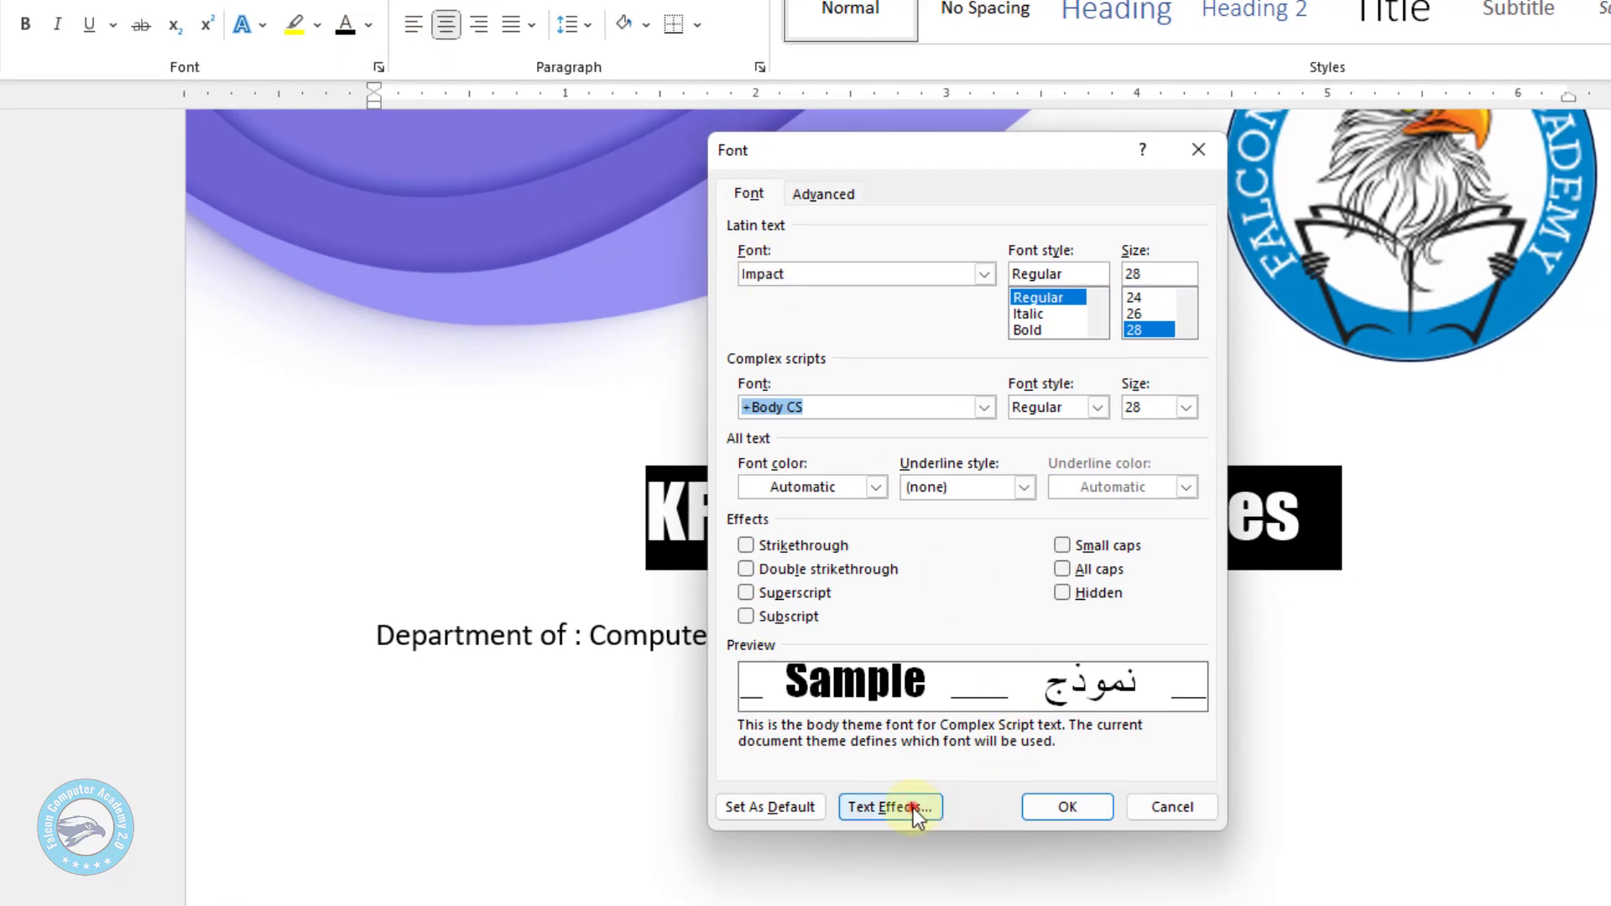
pyautogui.click(913, 807)
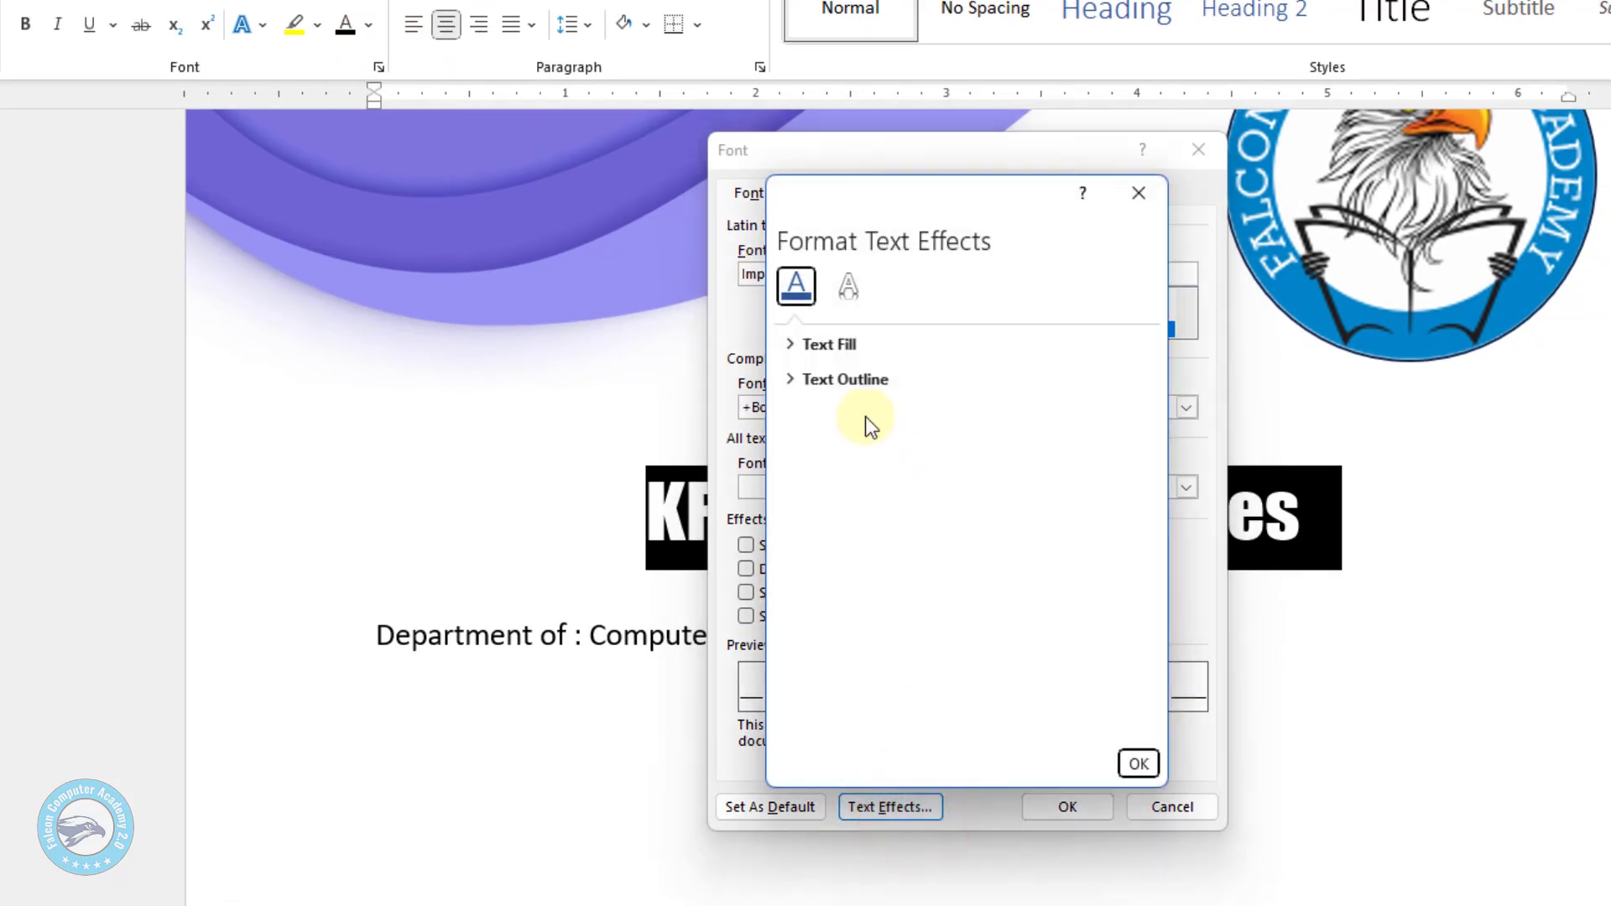
pyautogui.click(793, 344)
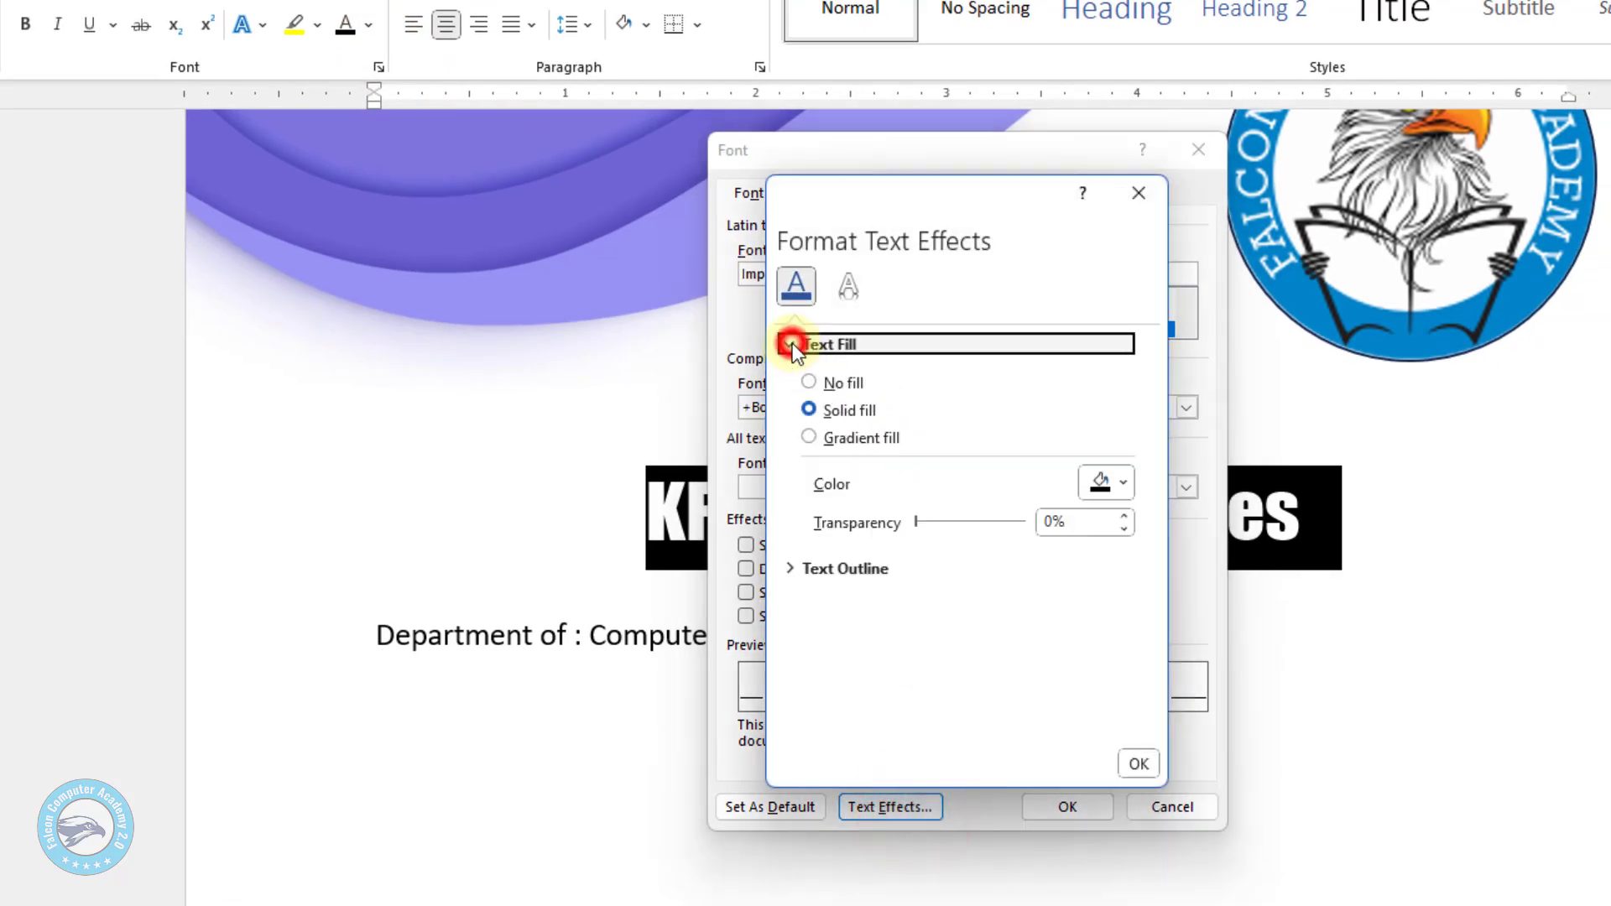
pyautogui.click(839, 438)
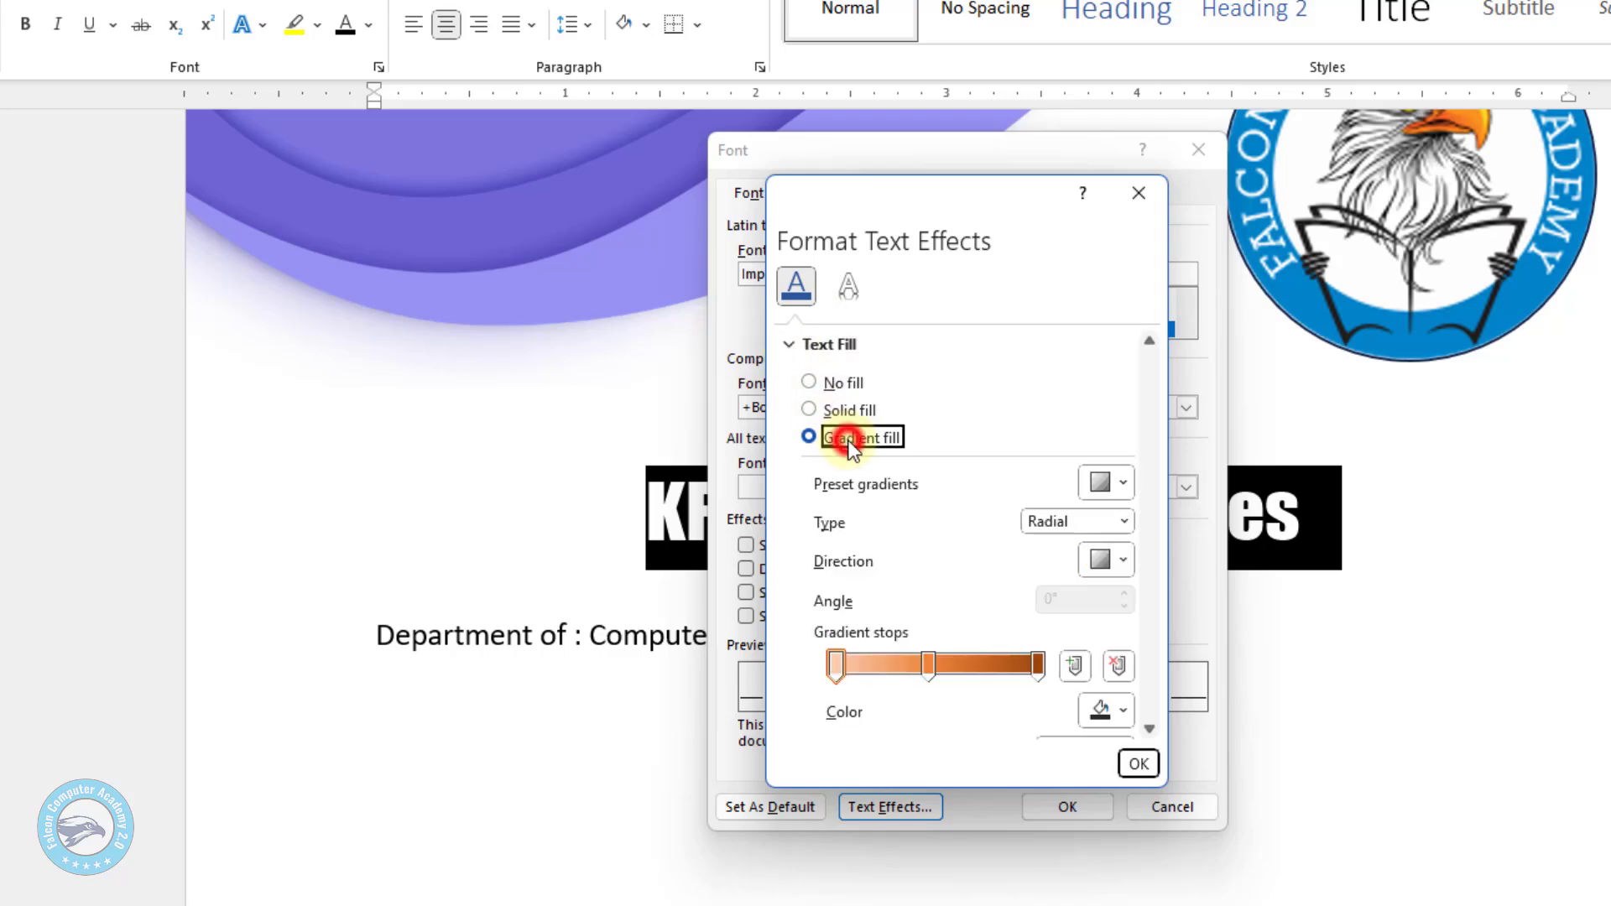
pyautogui.click(1125, 484)
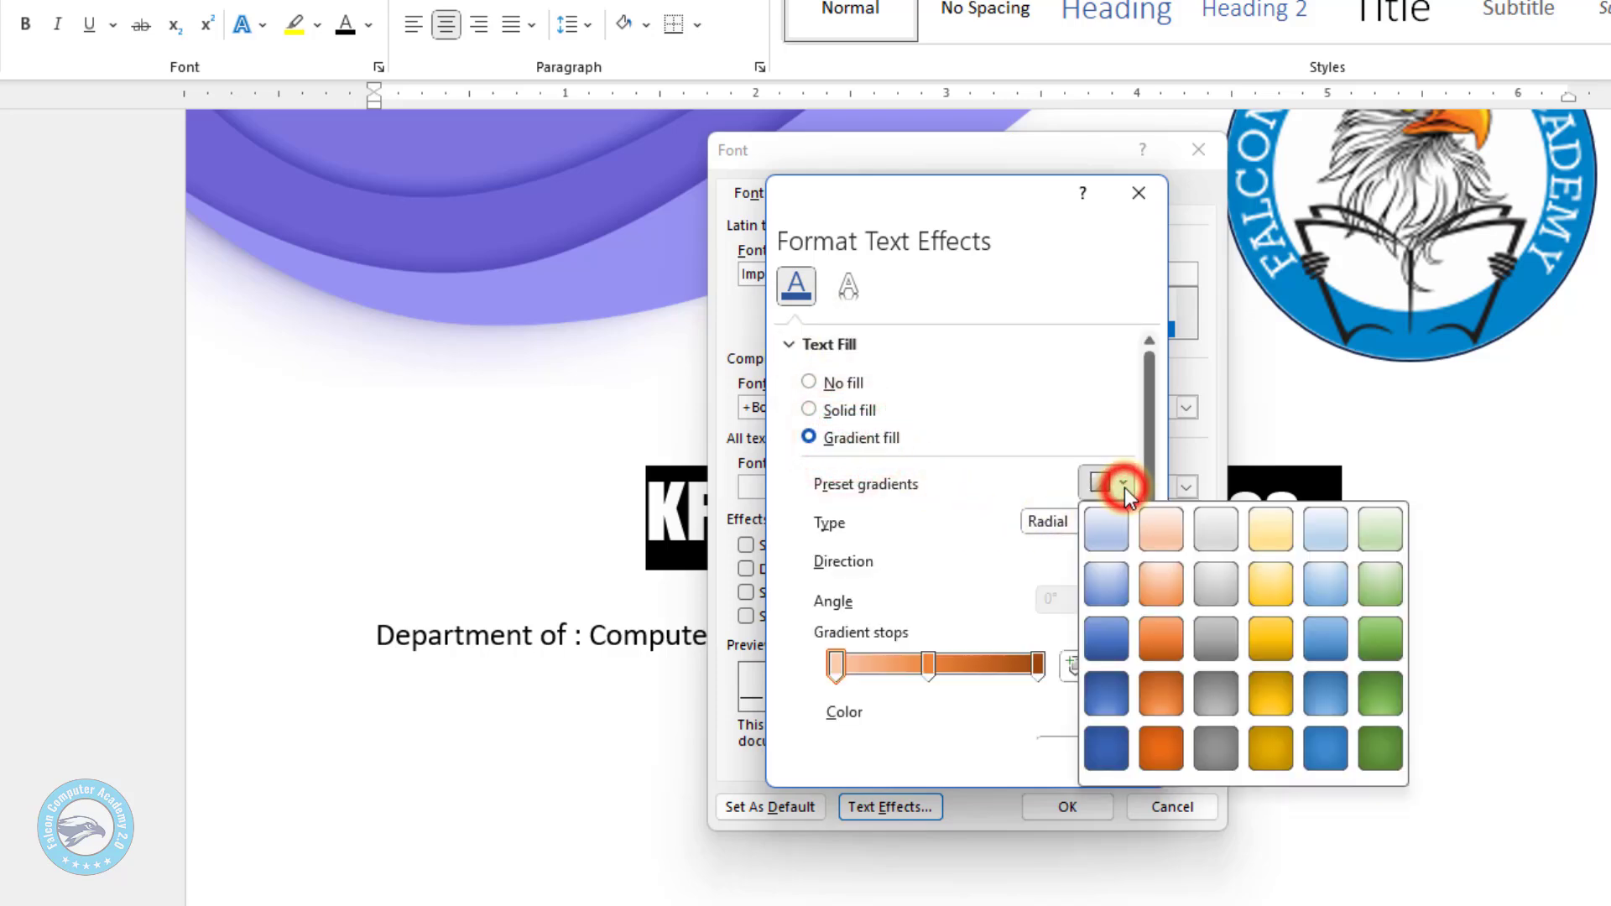
pyautogui.click(1163, 746)
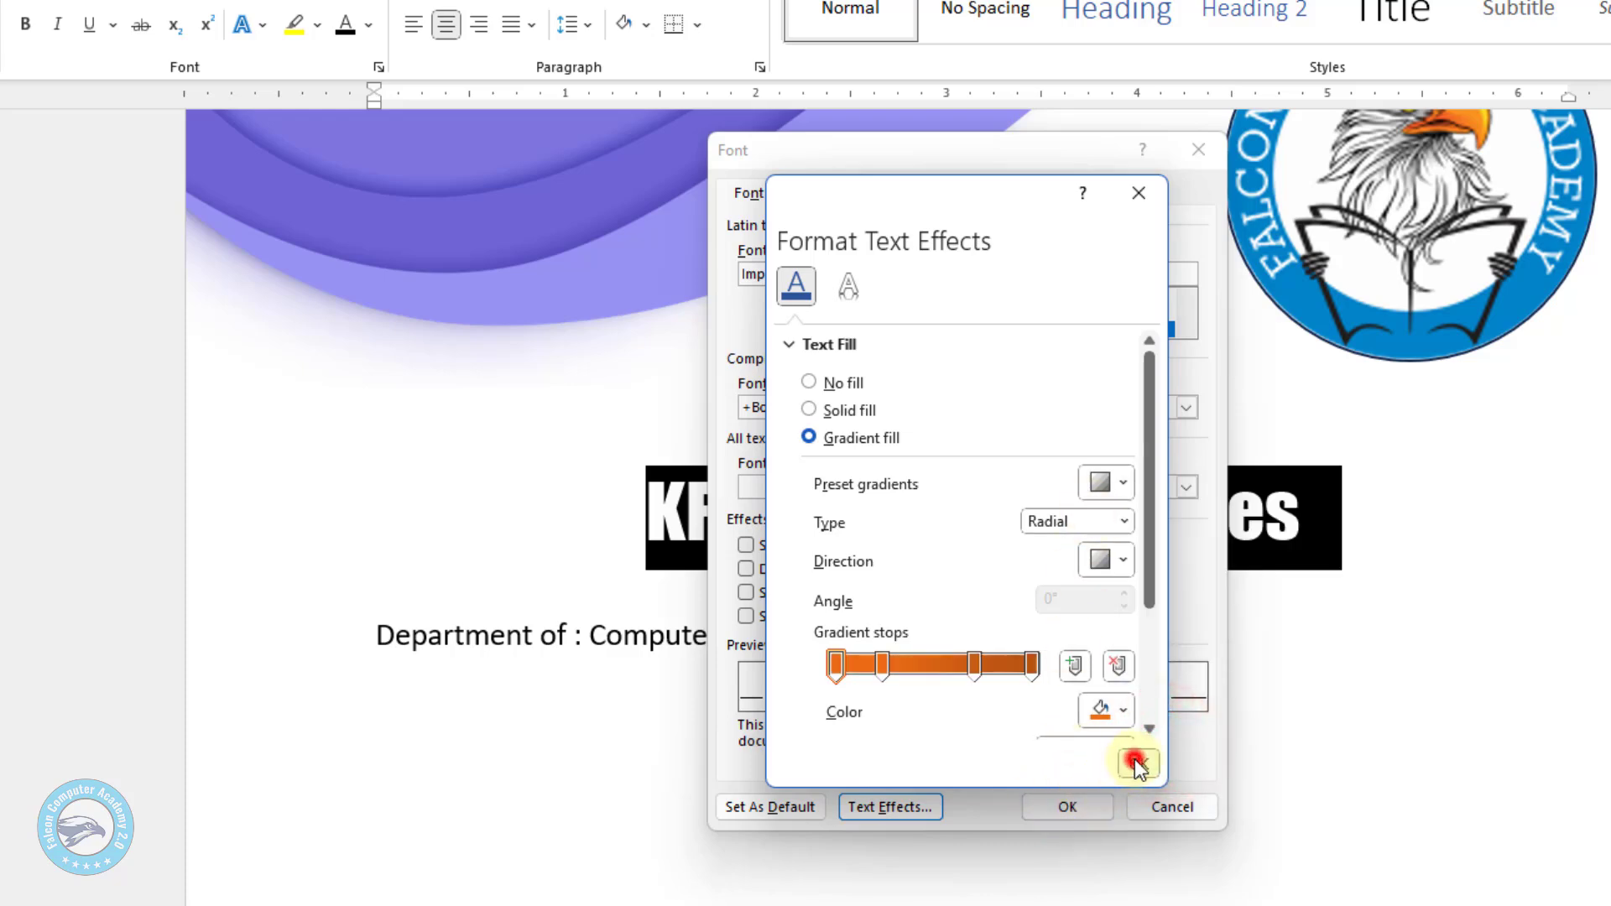
pyautogui.click(1137, 763)
pyautogui.click(1069, 804)
pyautogui.click(1122, 764)
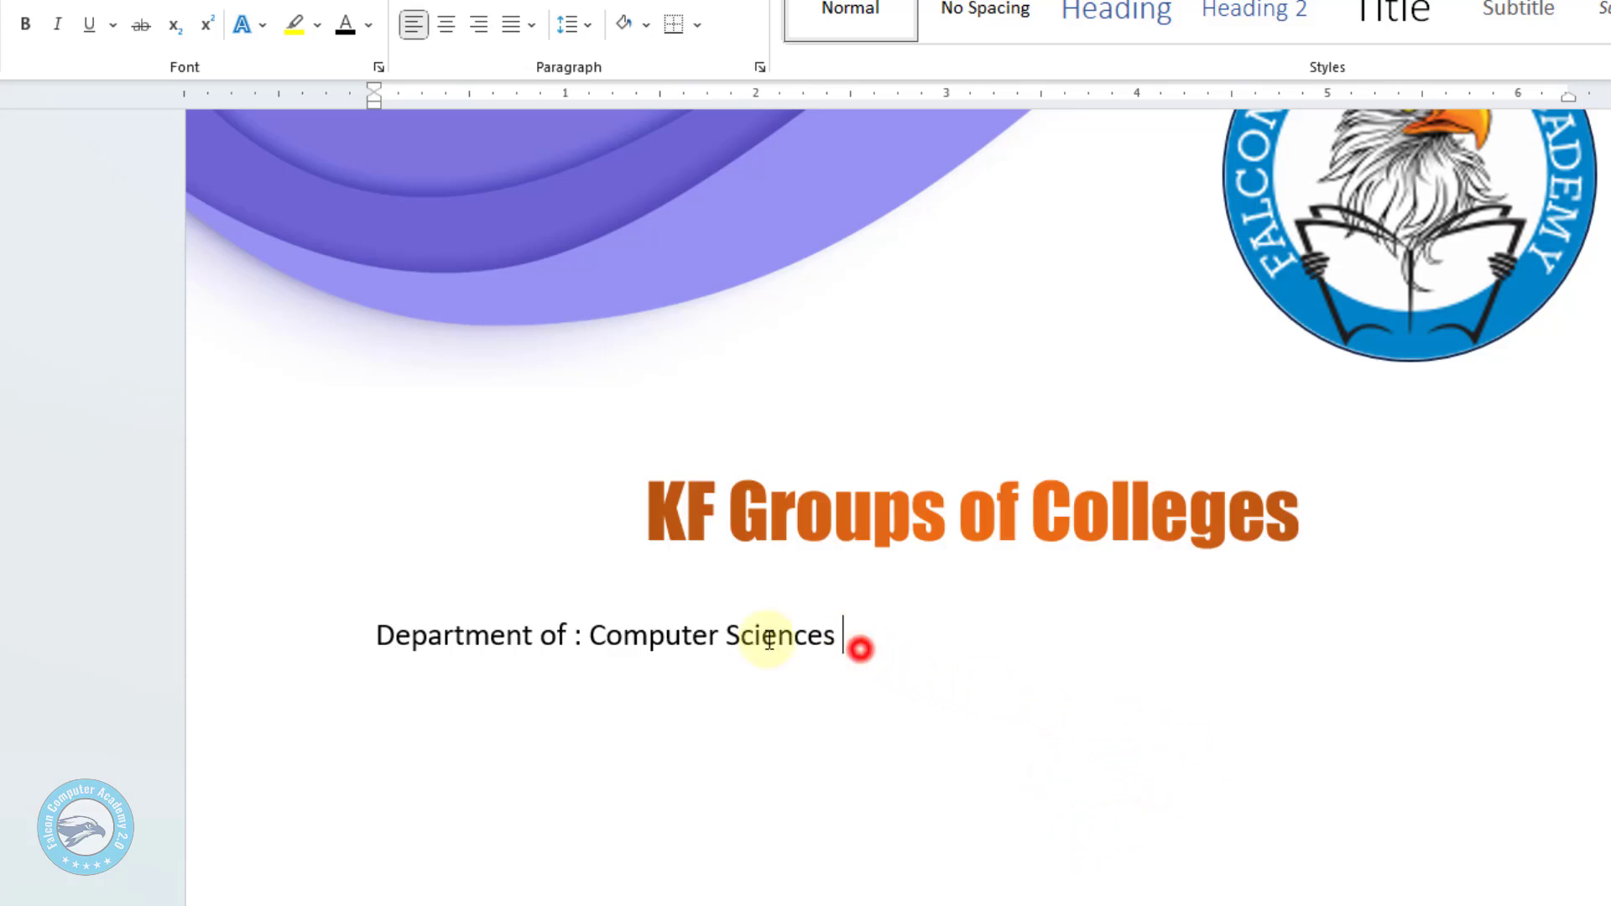
# Apply the Heading 1 style to the department line, make it bold and center it.
pyautogui.moveTo(860, 649); pyautogui.dragTo(394, 638)
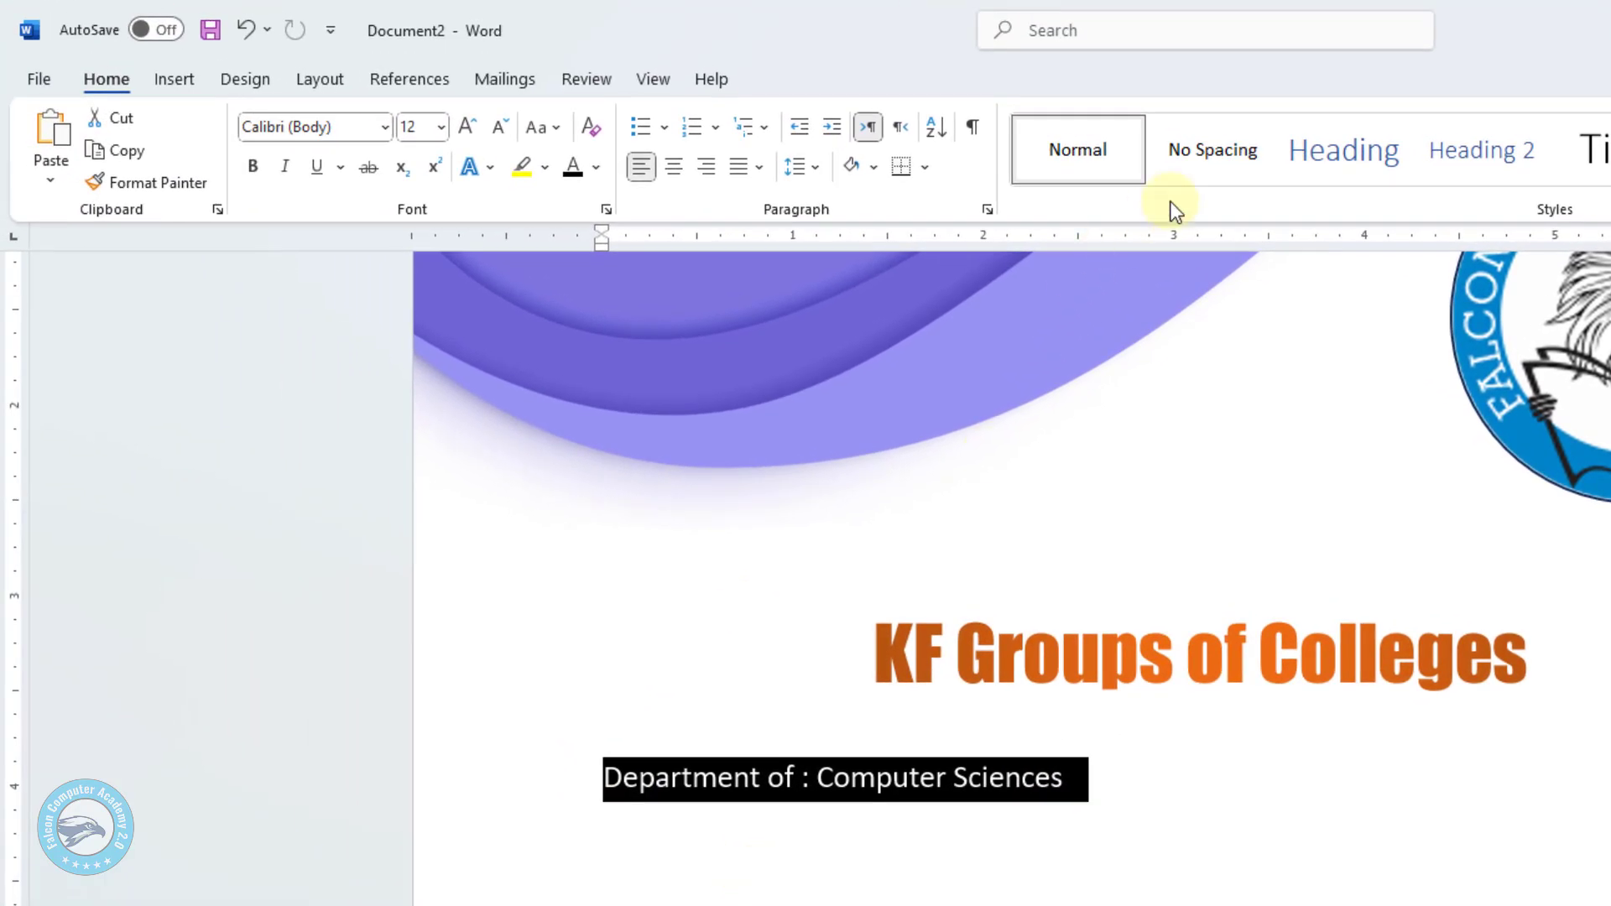
pyautogui.click(1331, 154)
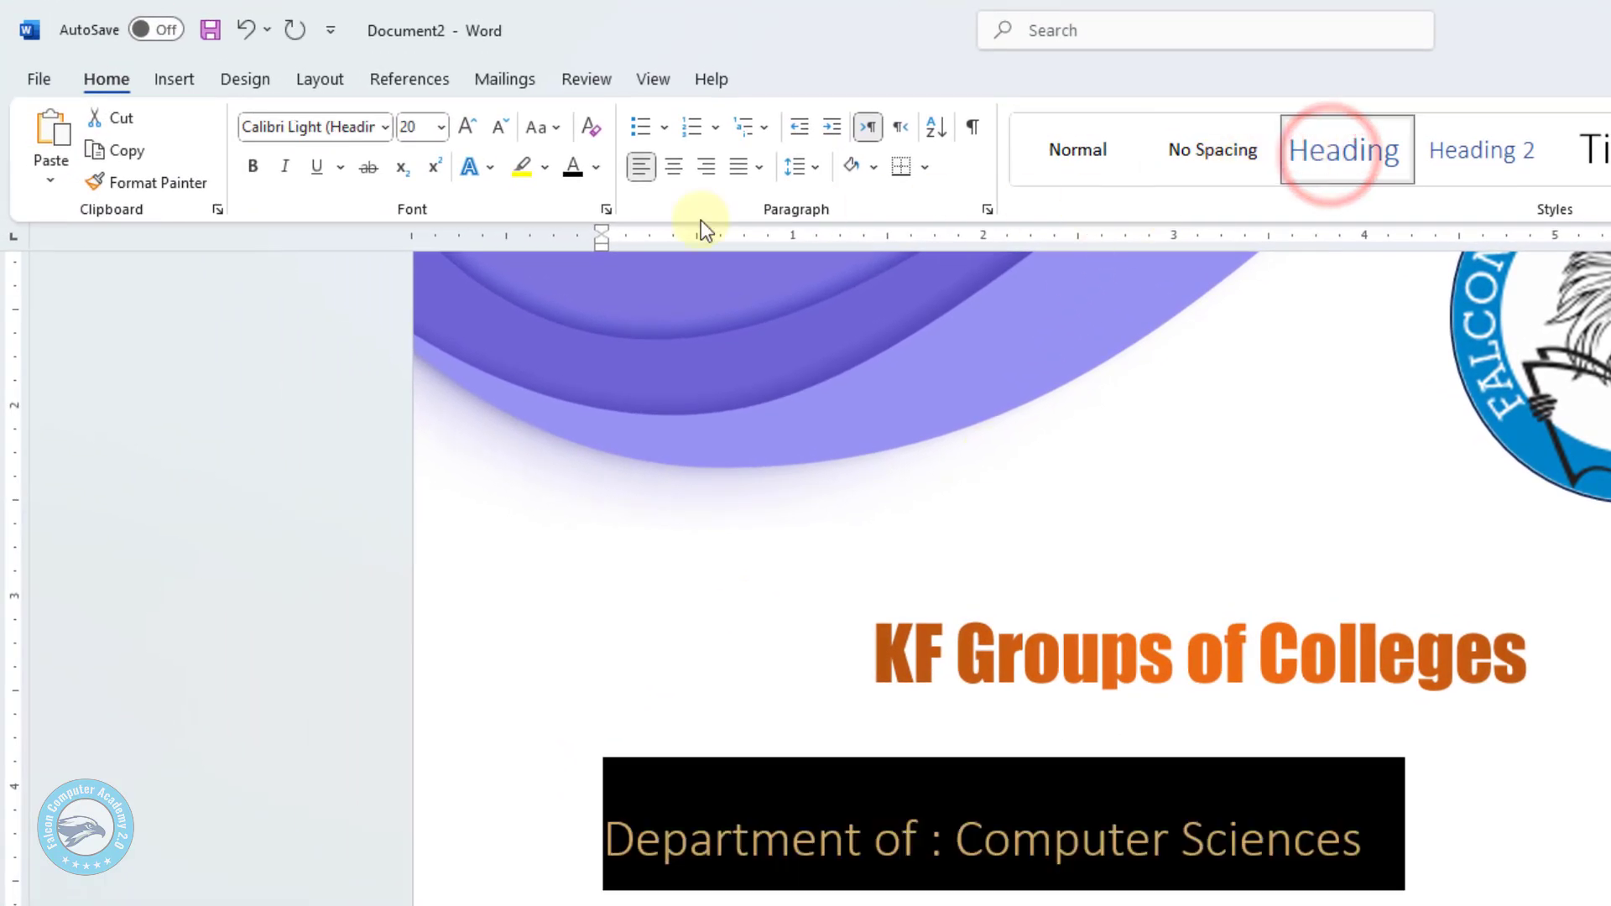
pyautogui.click(253, 168)
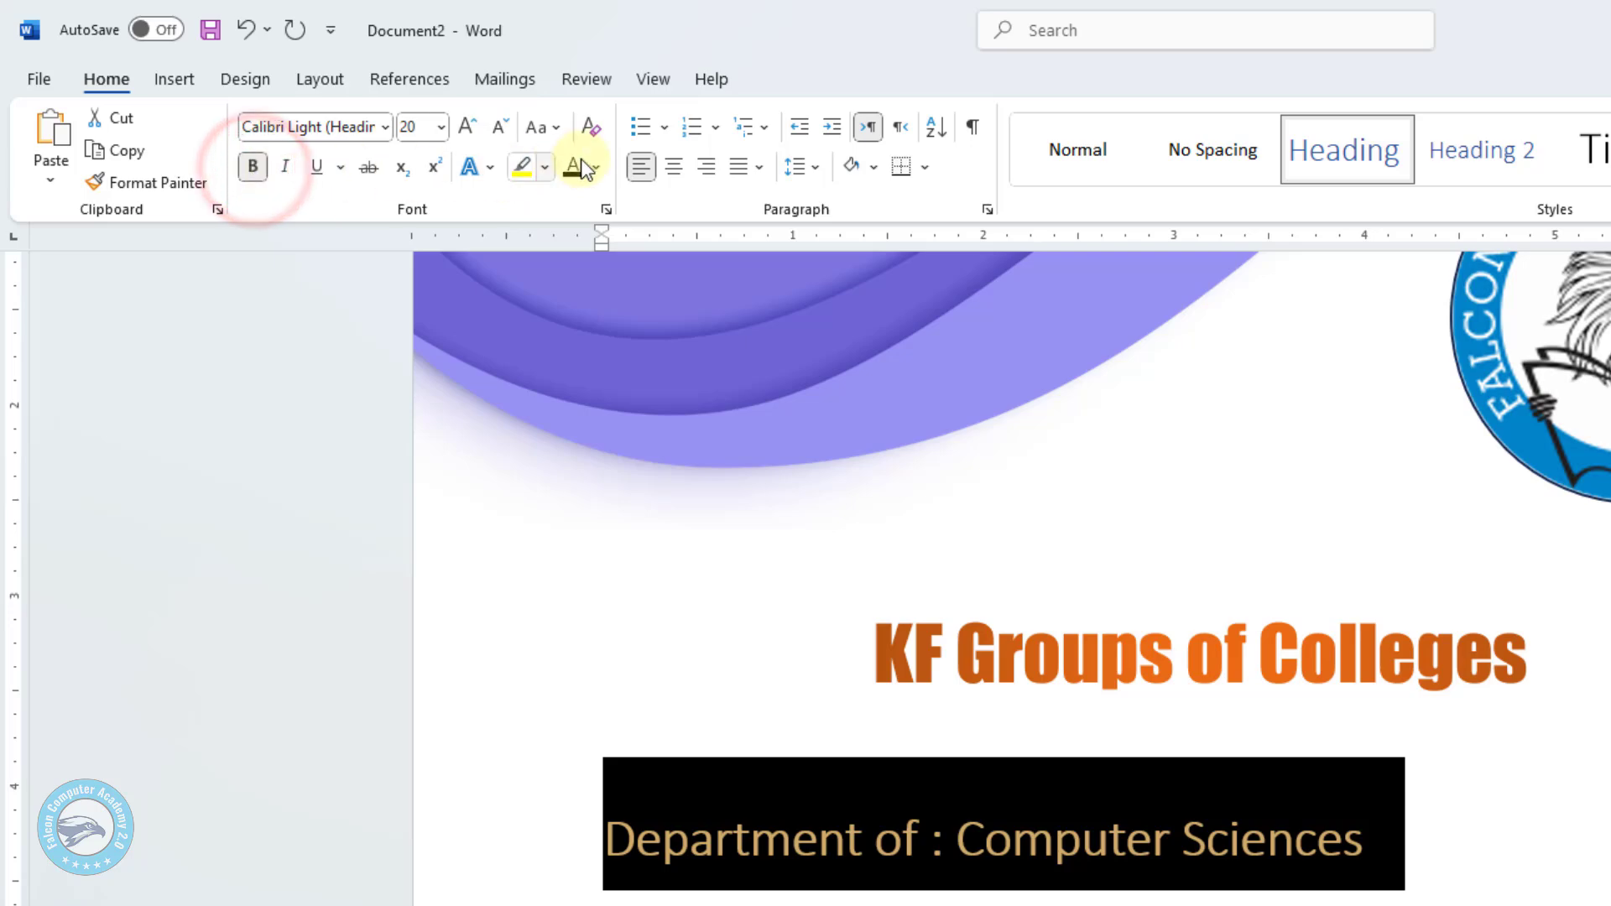
pyautogui.click(674, 167)
# Close up the gap between the college title and the department line.
pyautogui.click(1300, 785)
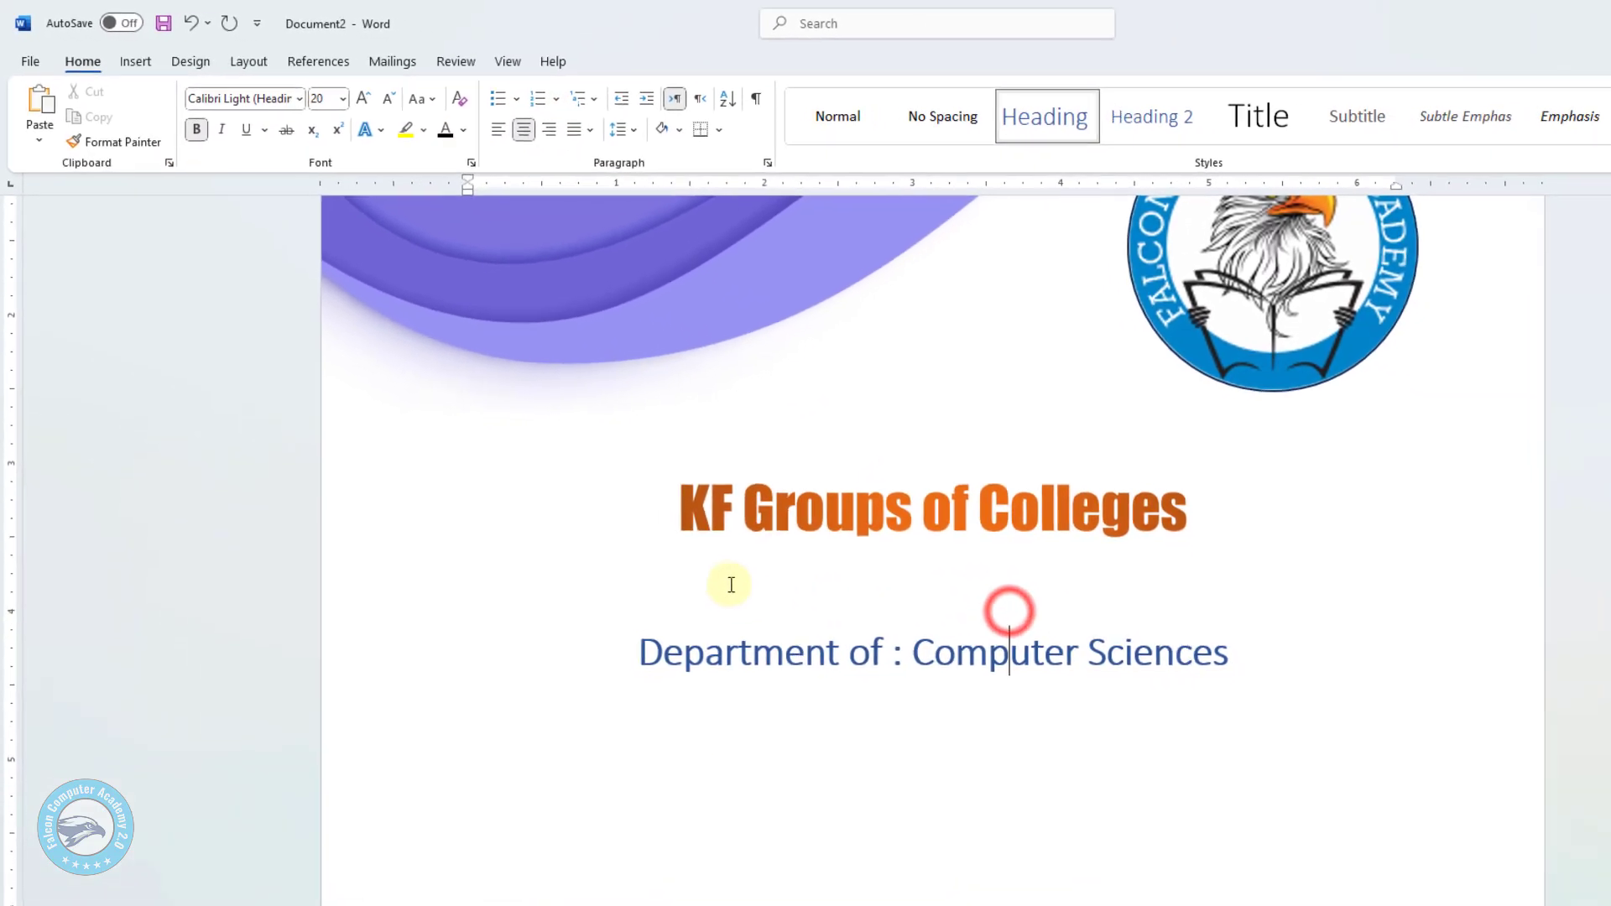
pyautogui.click(933, 747)
pyautogui.press('Delete')
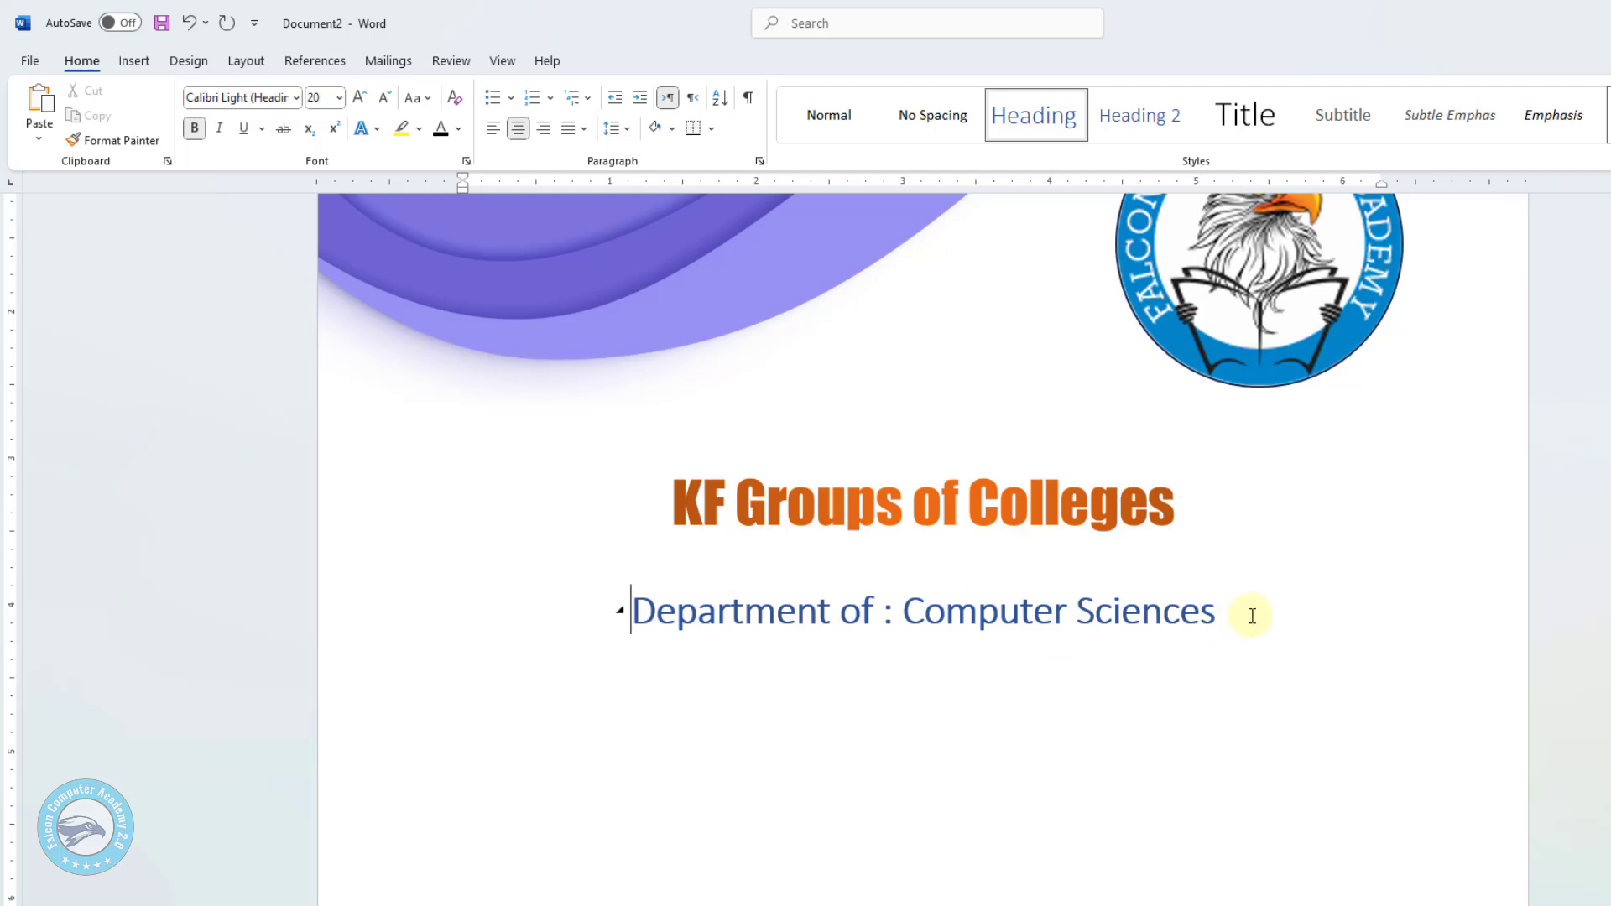
# Draw a rectangle about 2.63" high and 8.59" wide below the department line, spanning the full page width.
pyautogui.scroll(-3, 1270, 618)
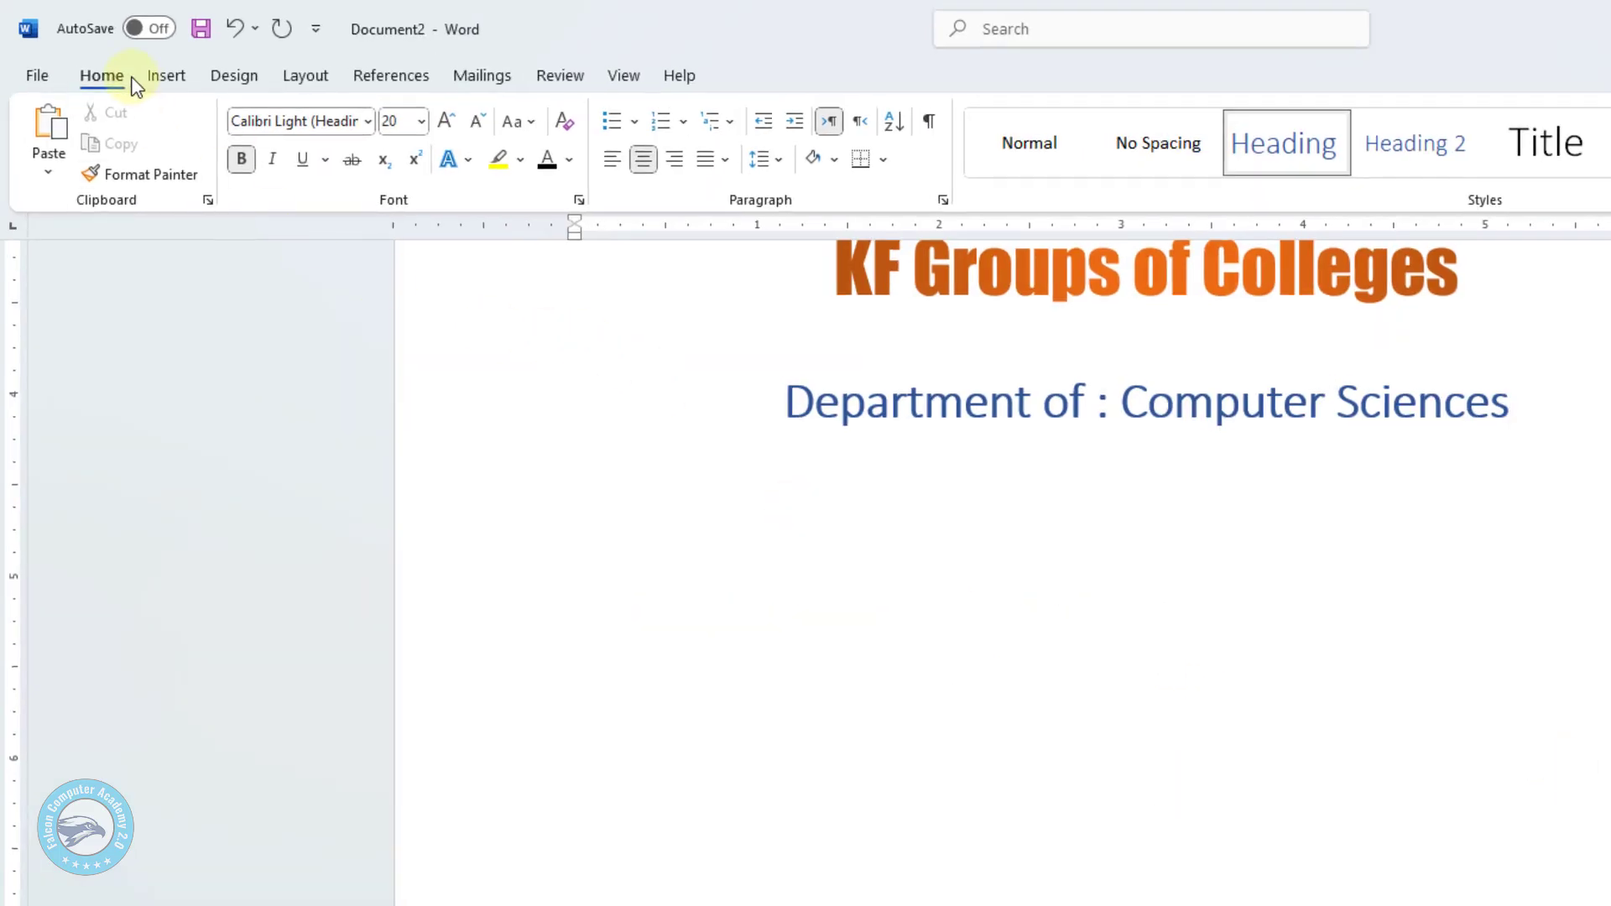
pyautogui.click(159, 77)
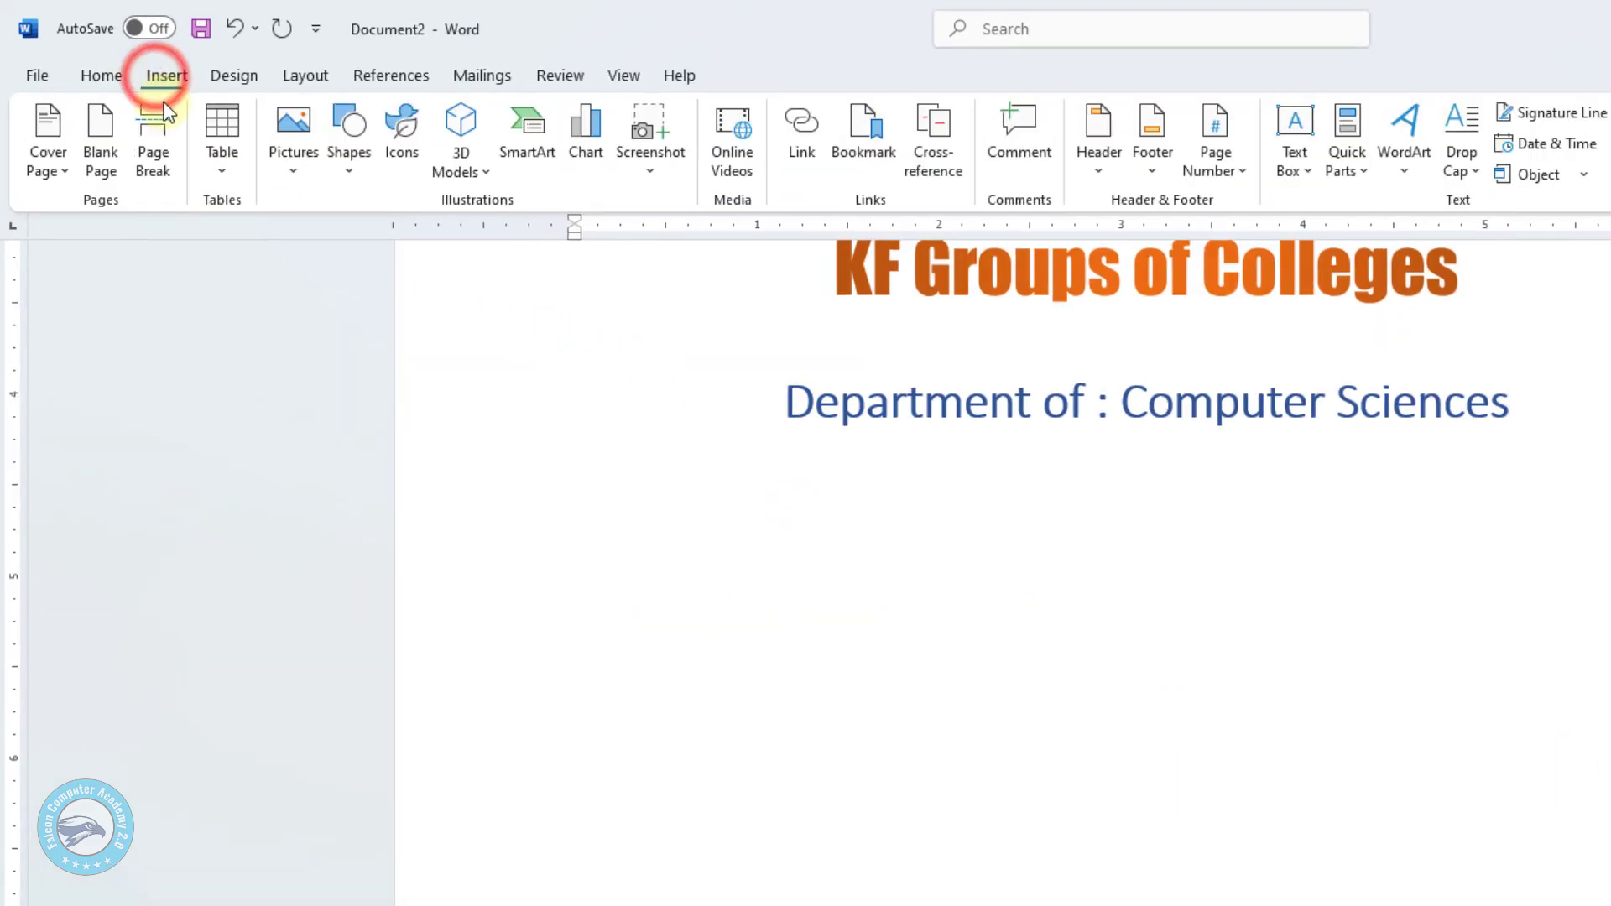
pyautogui.click(350, 174)
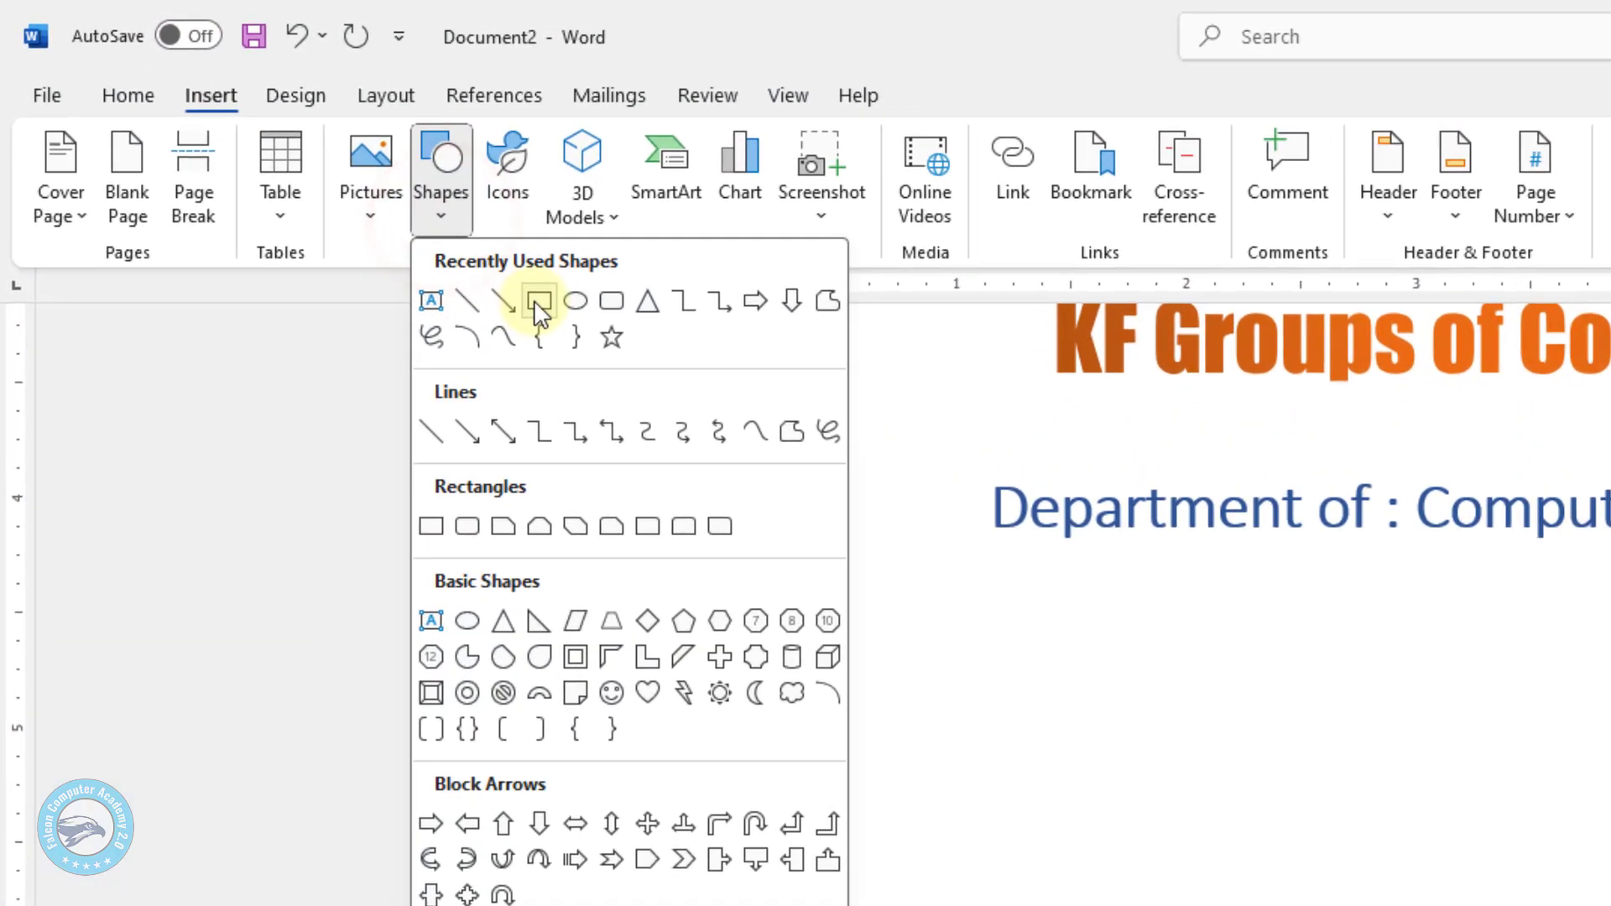
pyautogui.click(569, 319)
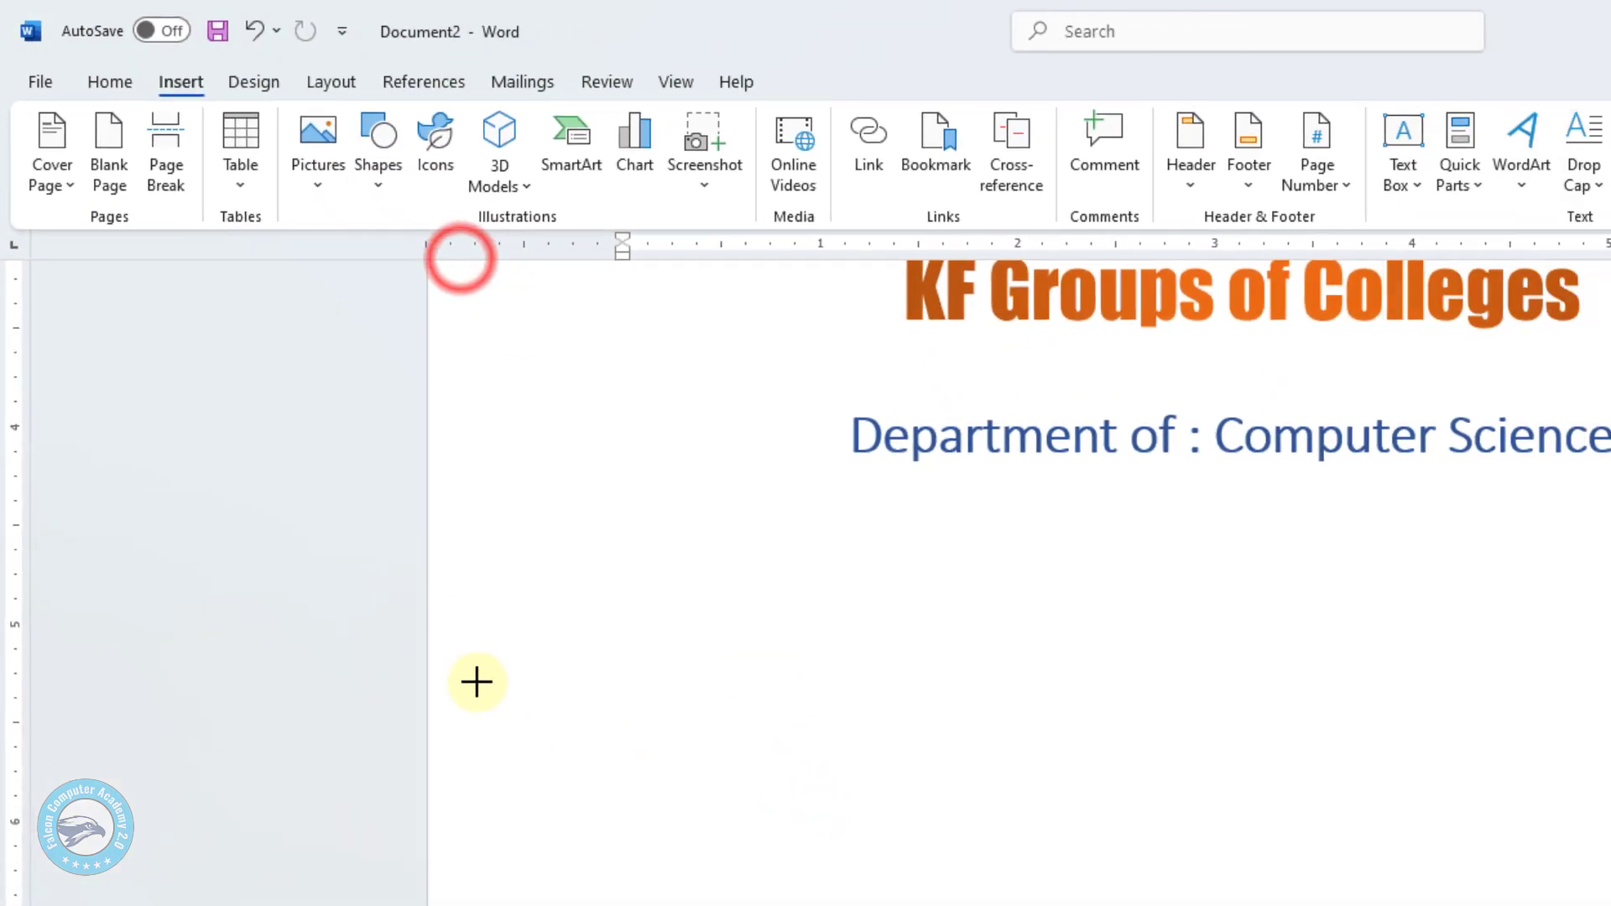
pyautogui.moveTo(336, 492); pyautogui.dragTo(1573, 888)
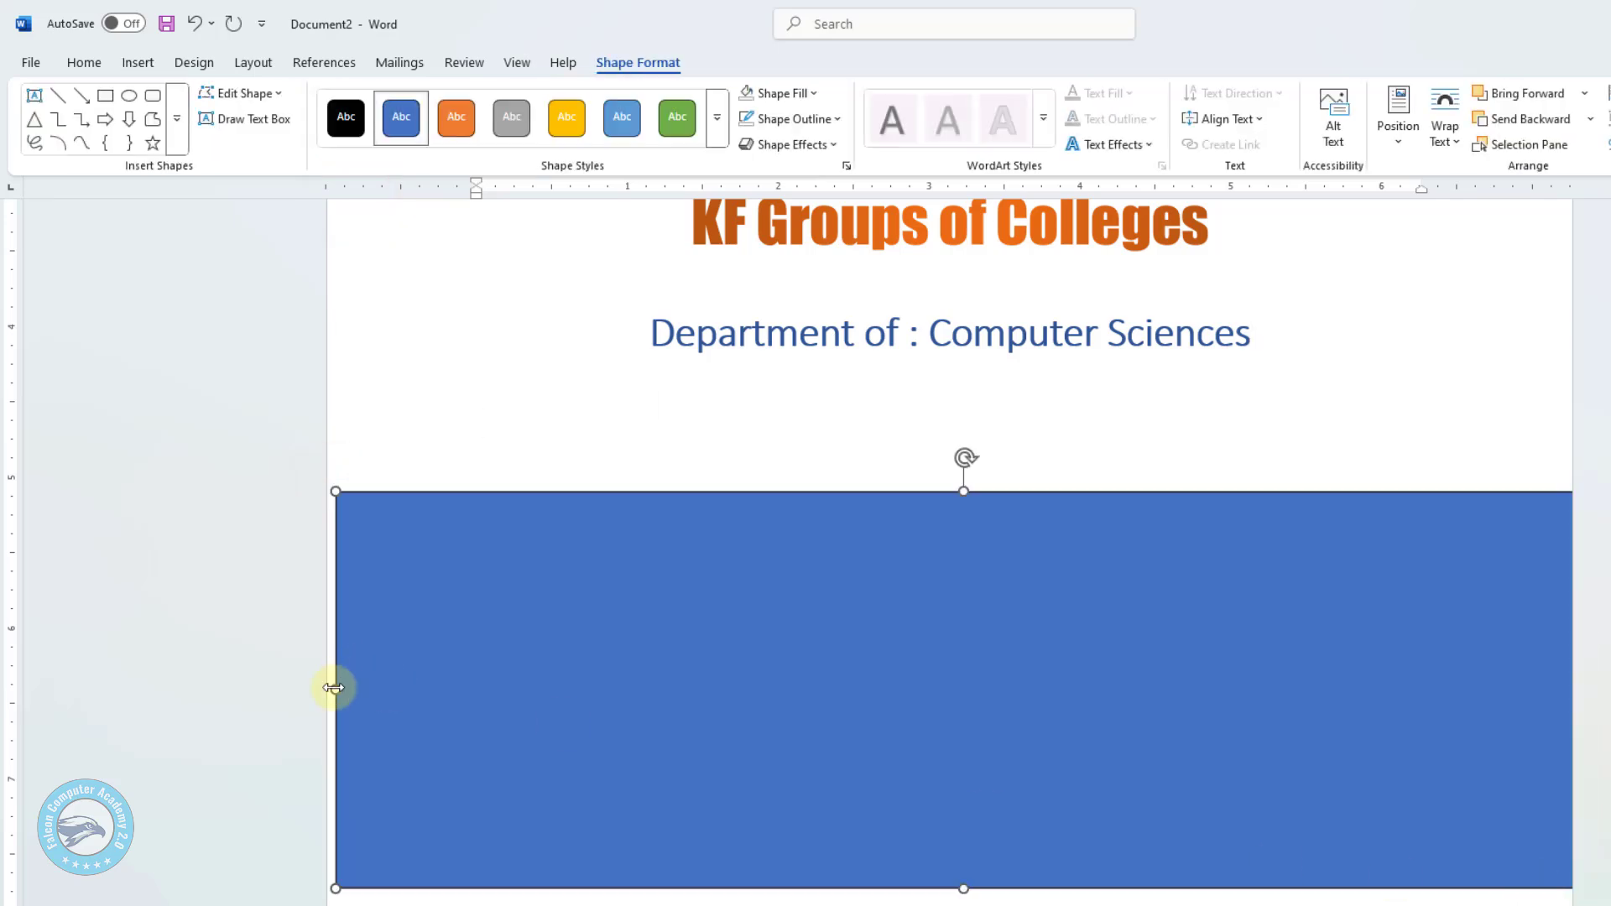
pyautogui.moveTo(331, 684)
pyautogui.mouseDown()
pyautogui.moveTo(299, 687)
pyautogui.moveTo(310, 696)
pyautogui.mouseUp()
pyautogui.moveTo(831, 688); pyautogui.dragTo(843, 623)
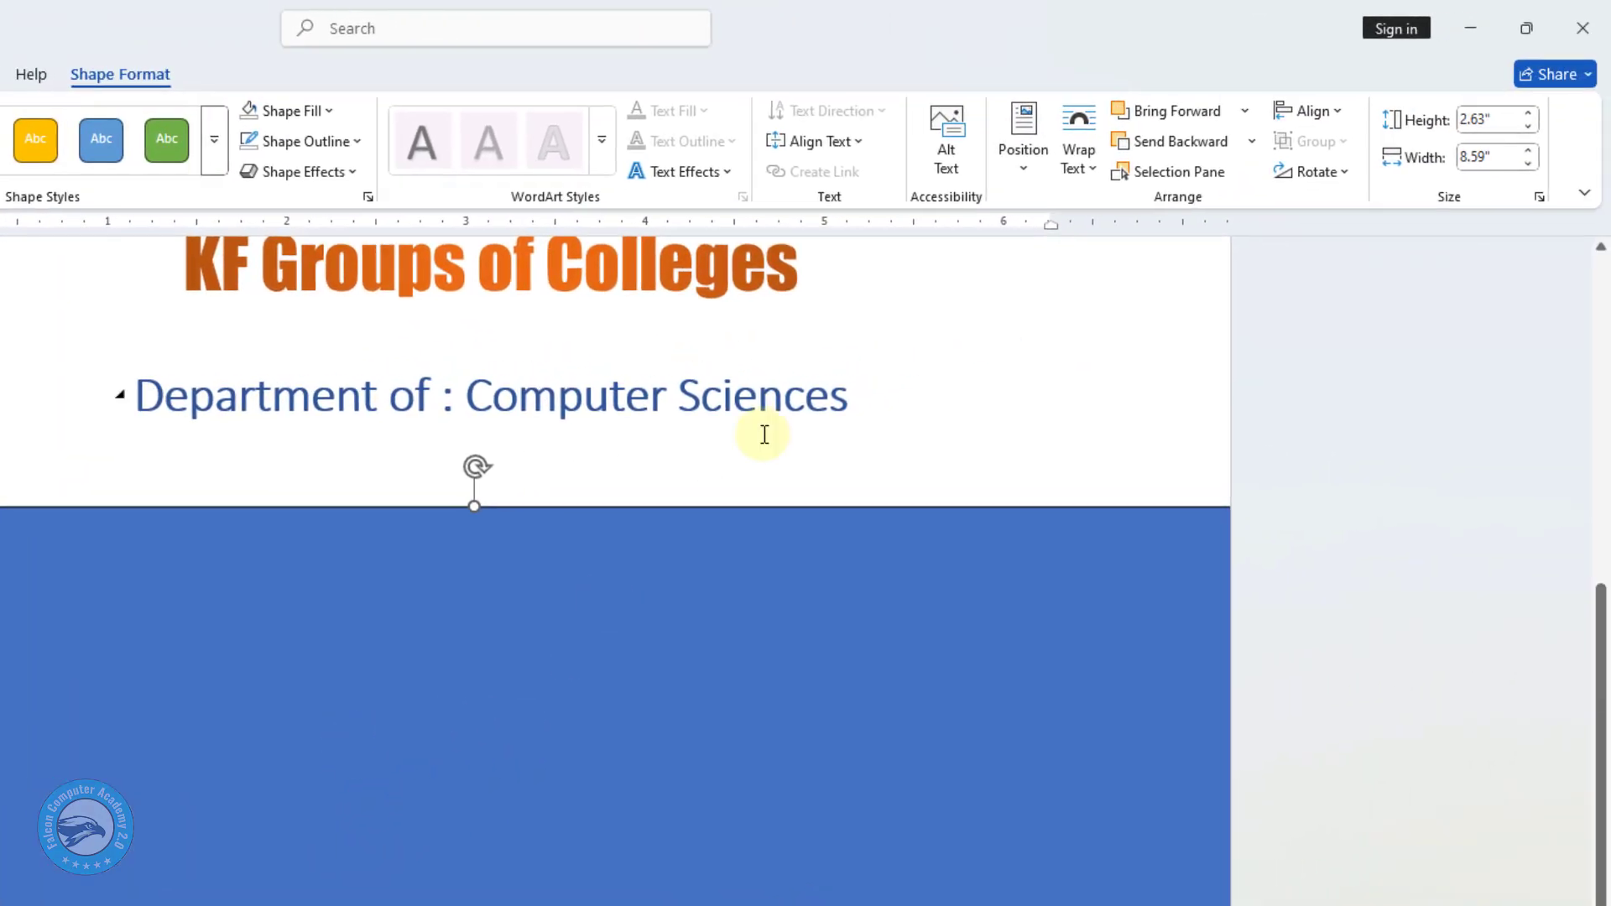
# Set alignment relative to the page and center the rectangle horizontally.
pyautogui.click(1313, 111)
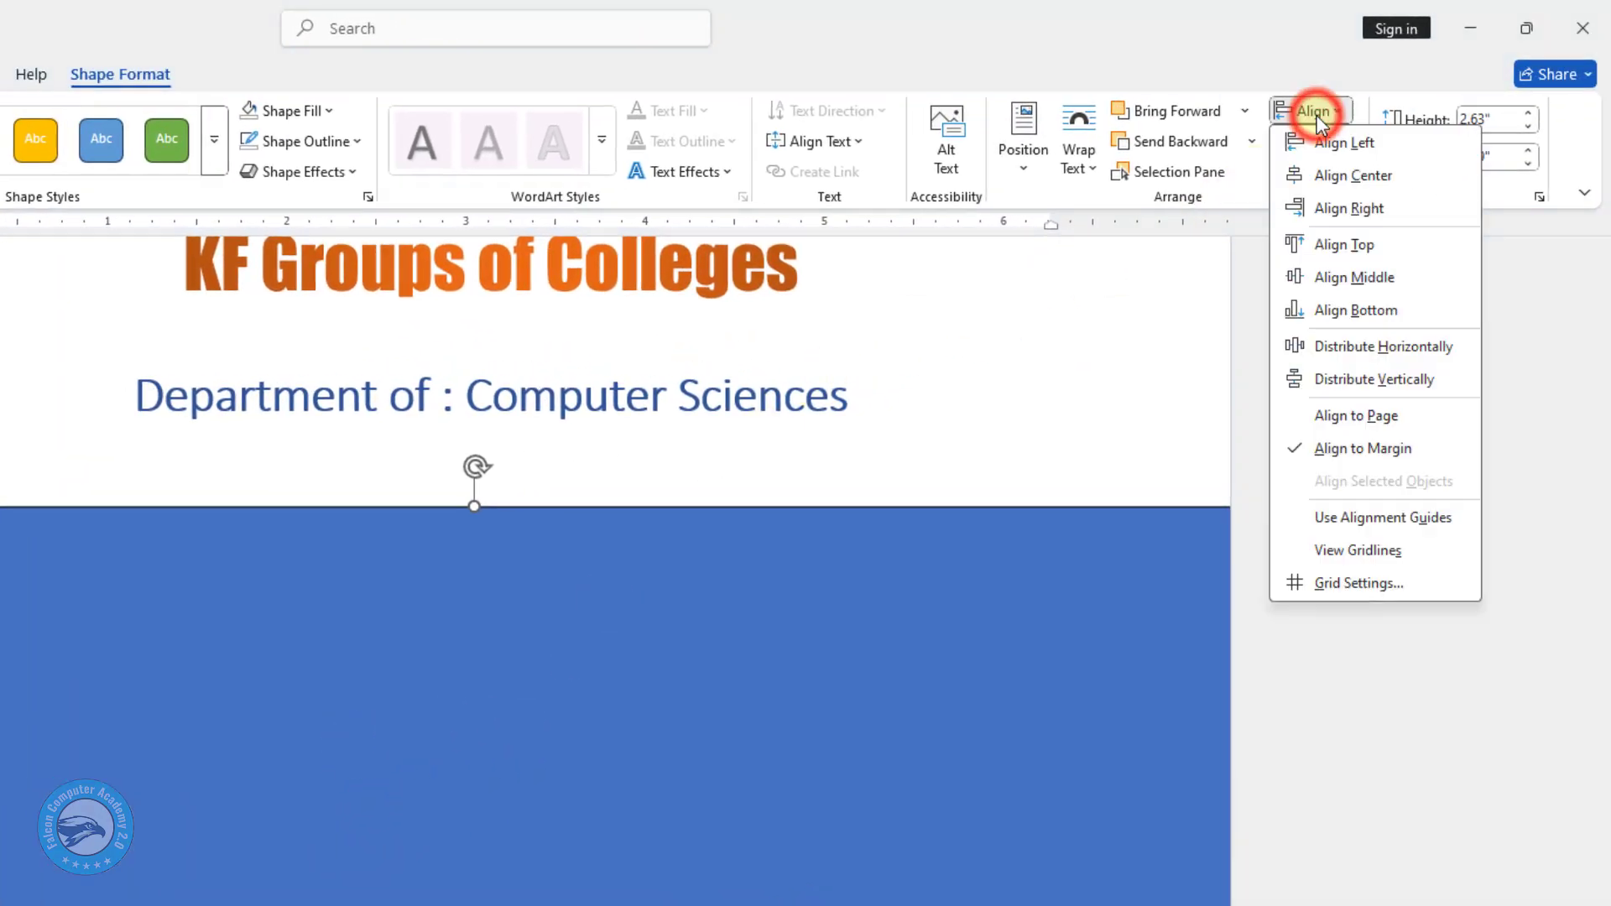
pyautogui.click(1367, 416)
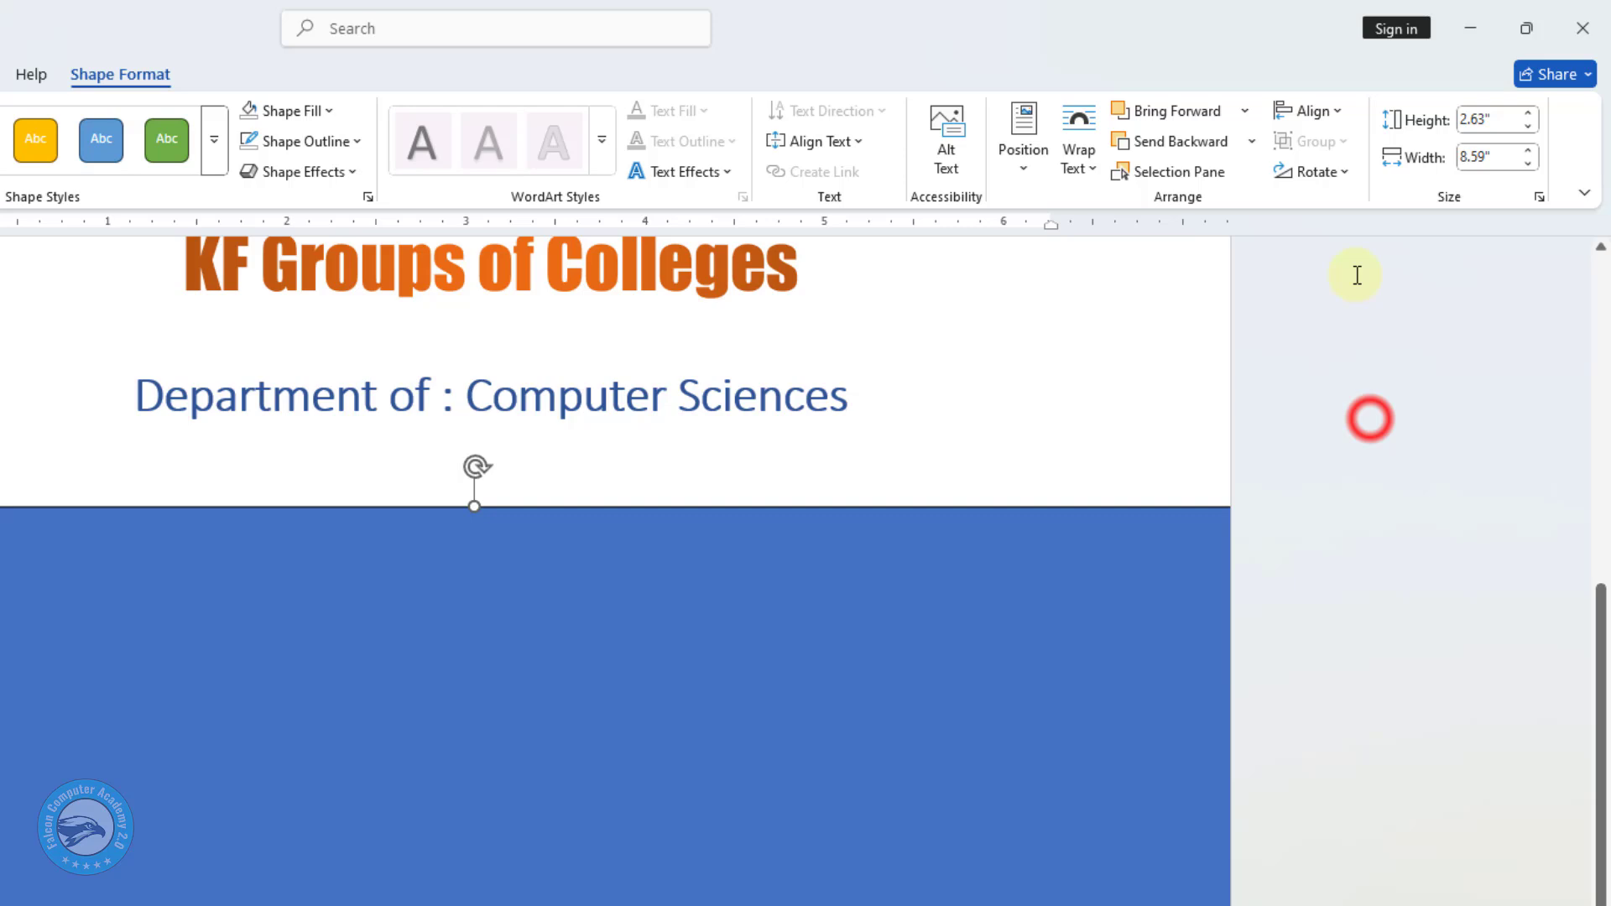
pyautogui.click(163, 618)
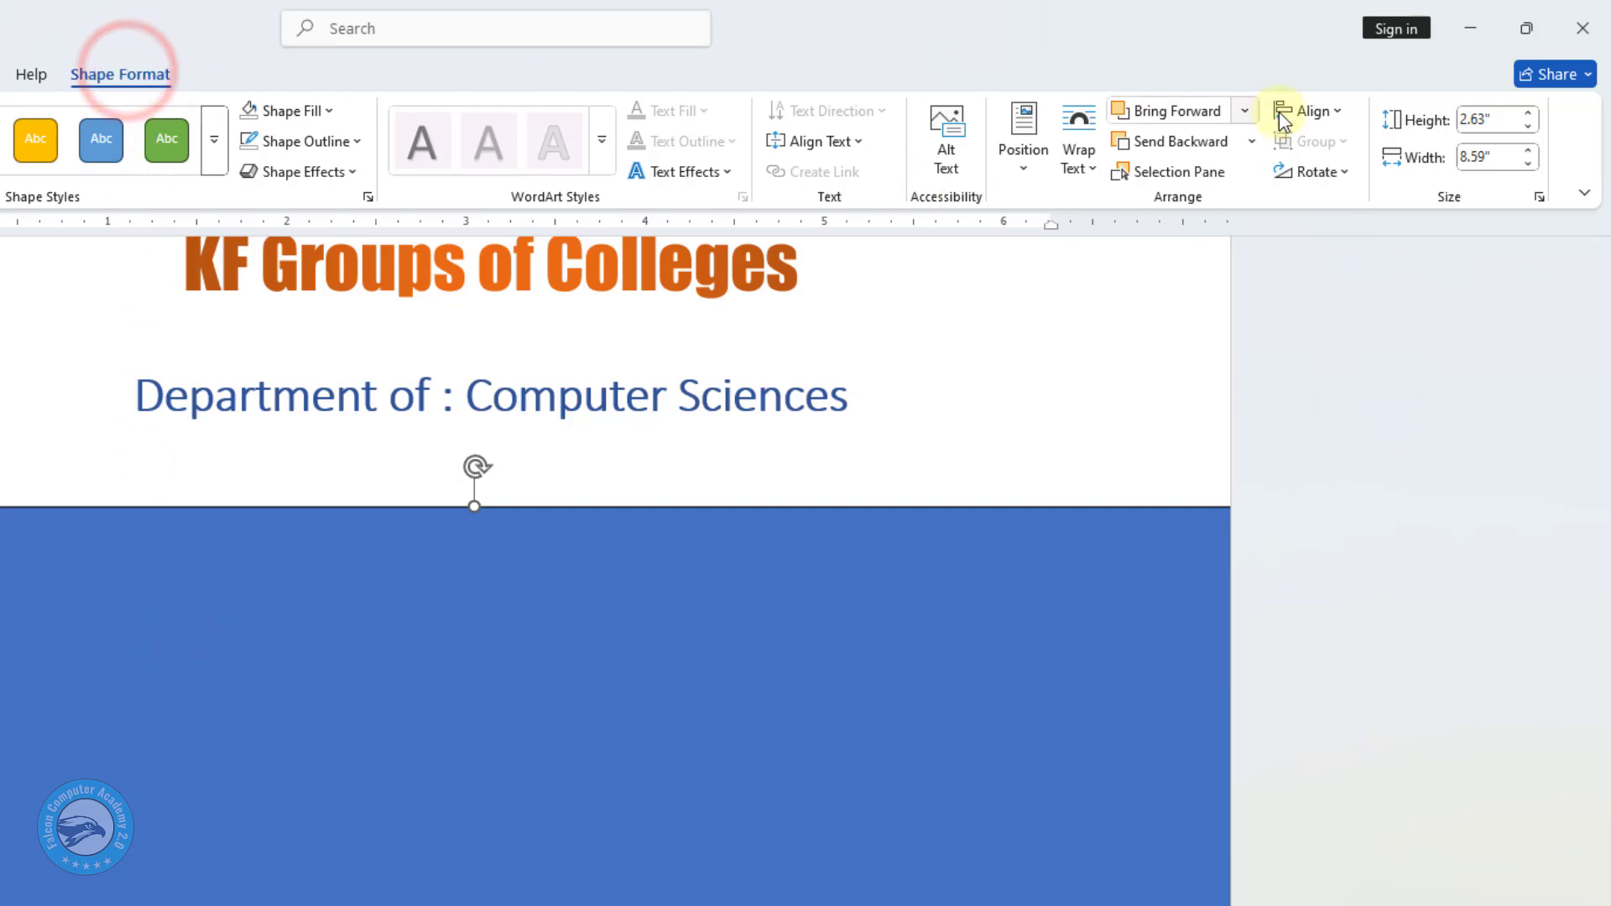
pyautogui.click(1316, 114)
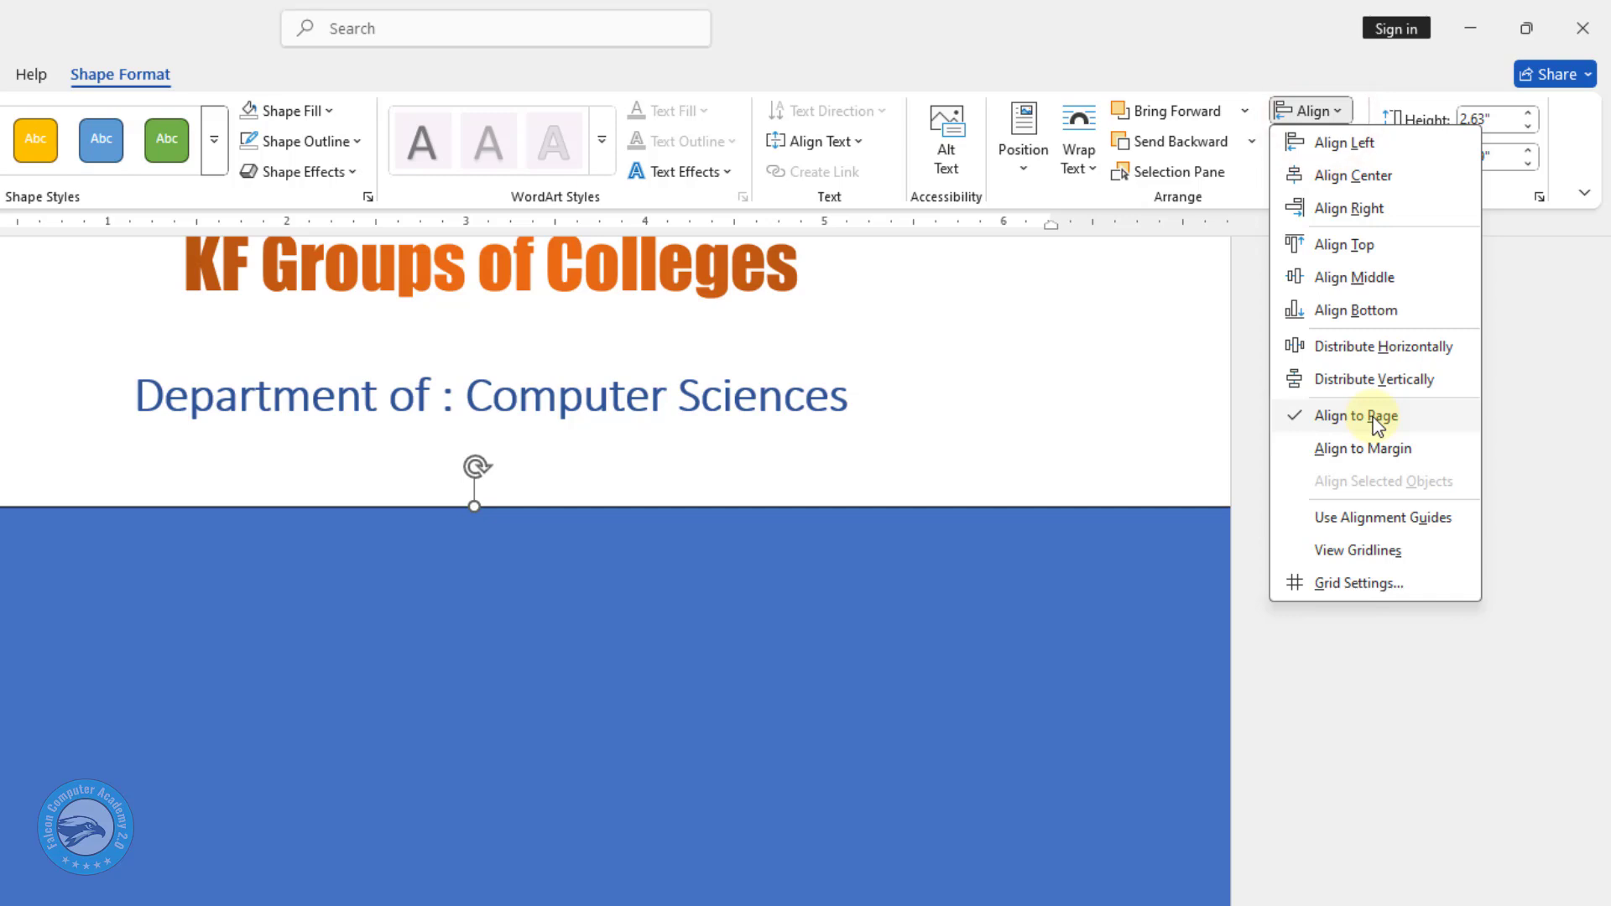
pyautogui.click(1368, 179)
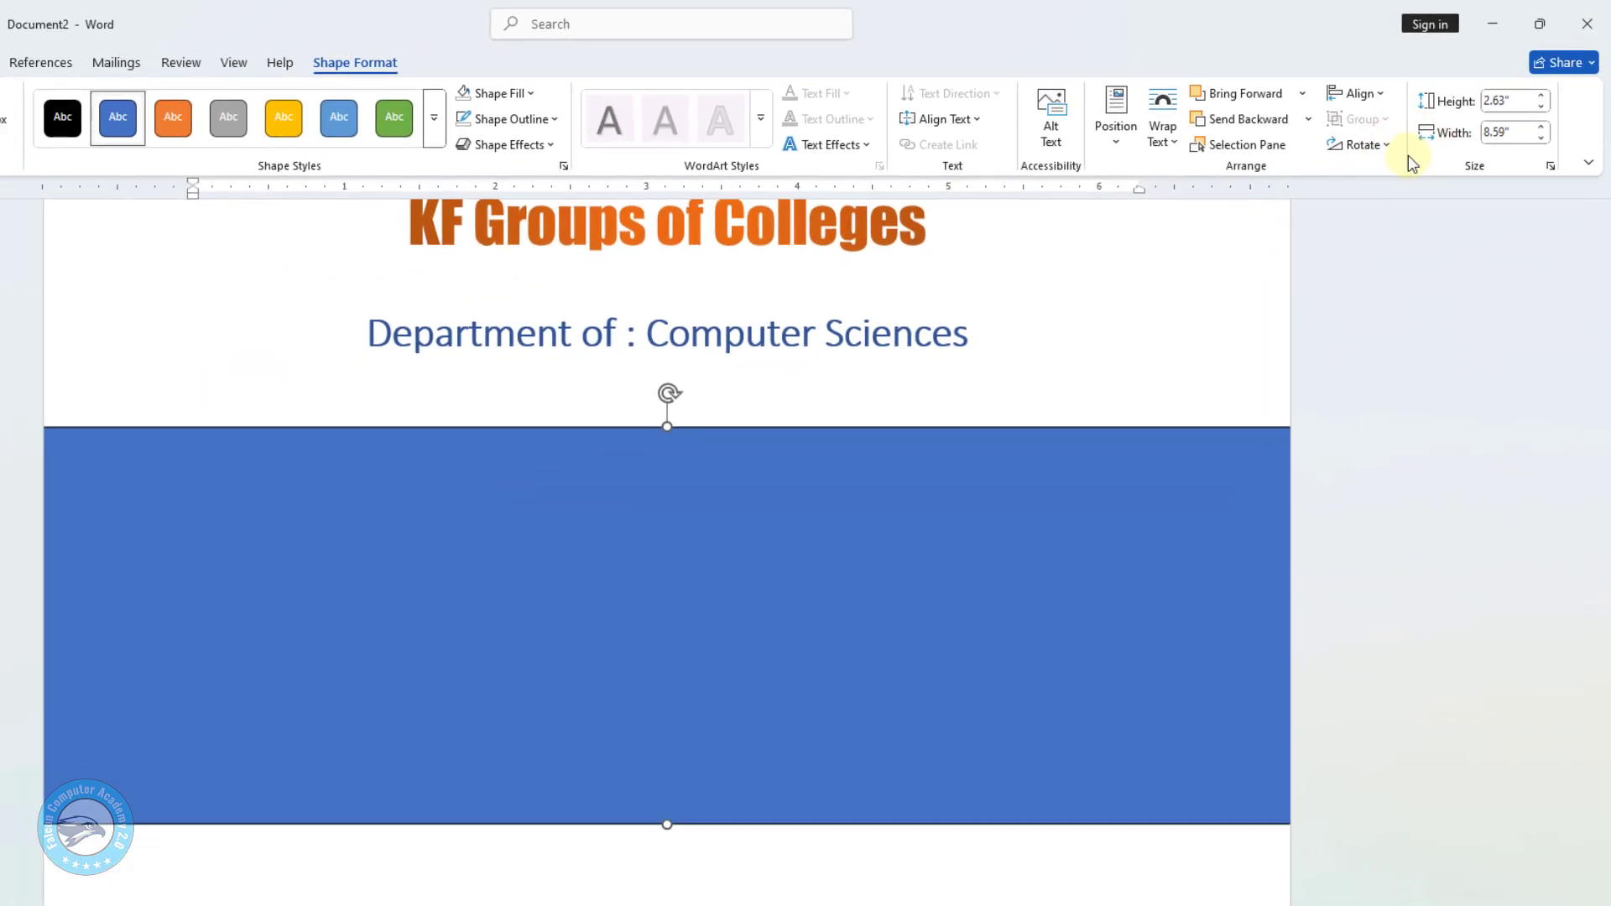
# Fill the rectangle with Gold, Accent 4, Lighter 80% and remove its outline.
pyautogui.click(759, 505)
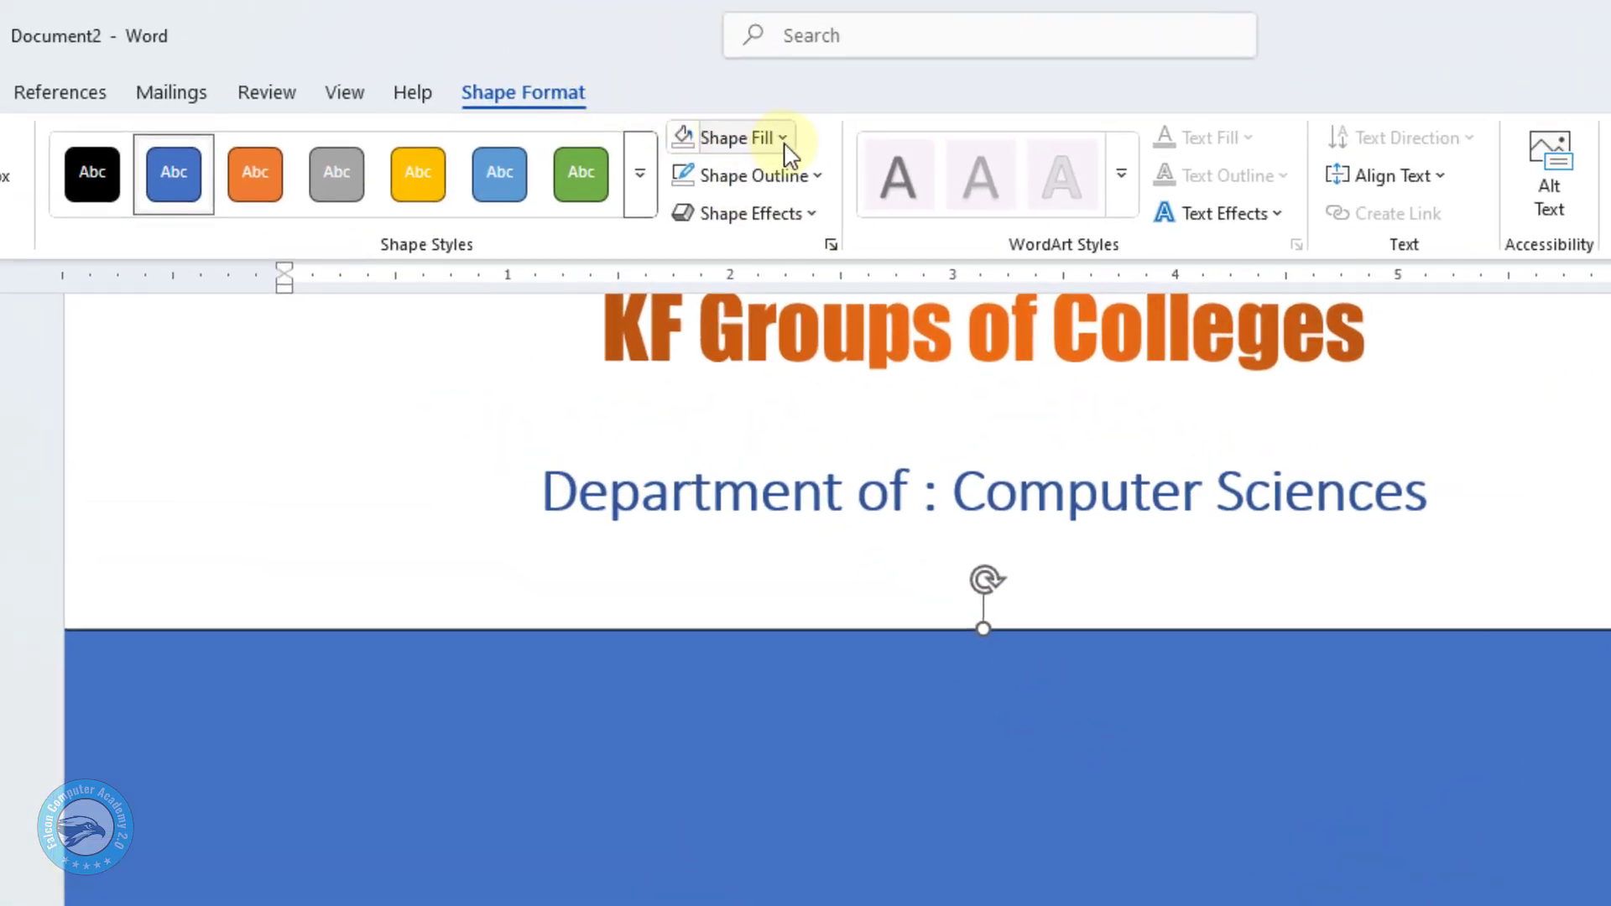
pyautogui.click(783, 139)
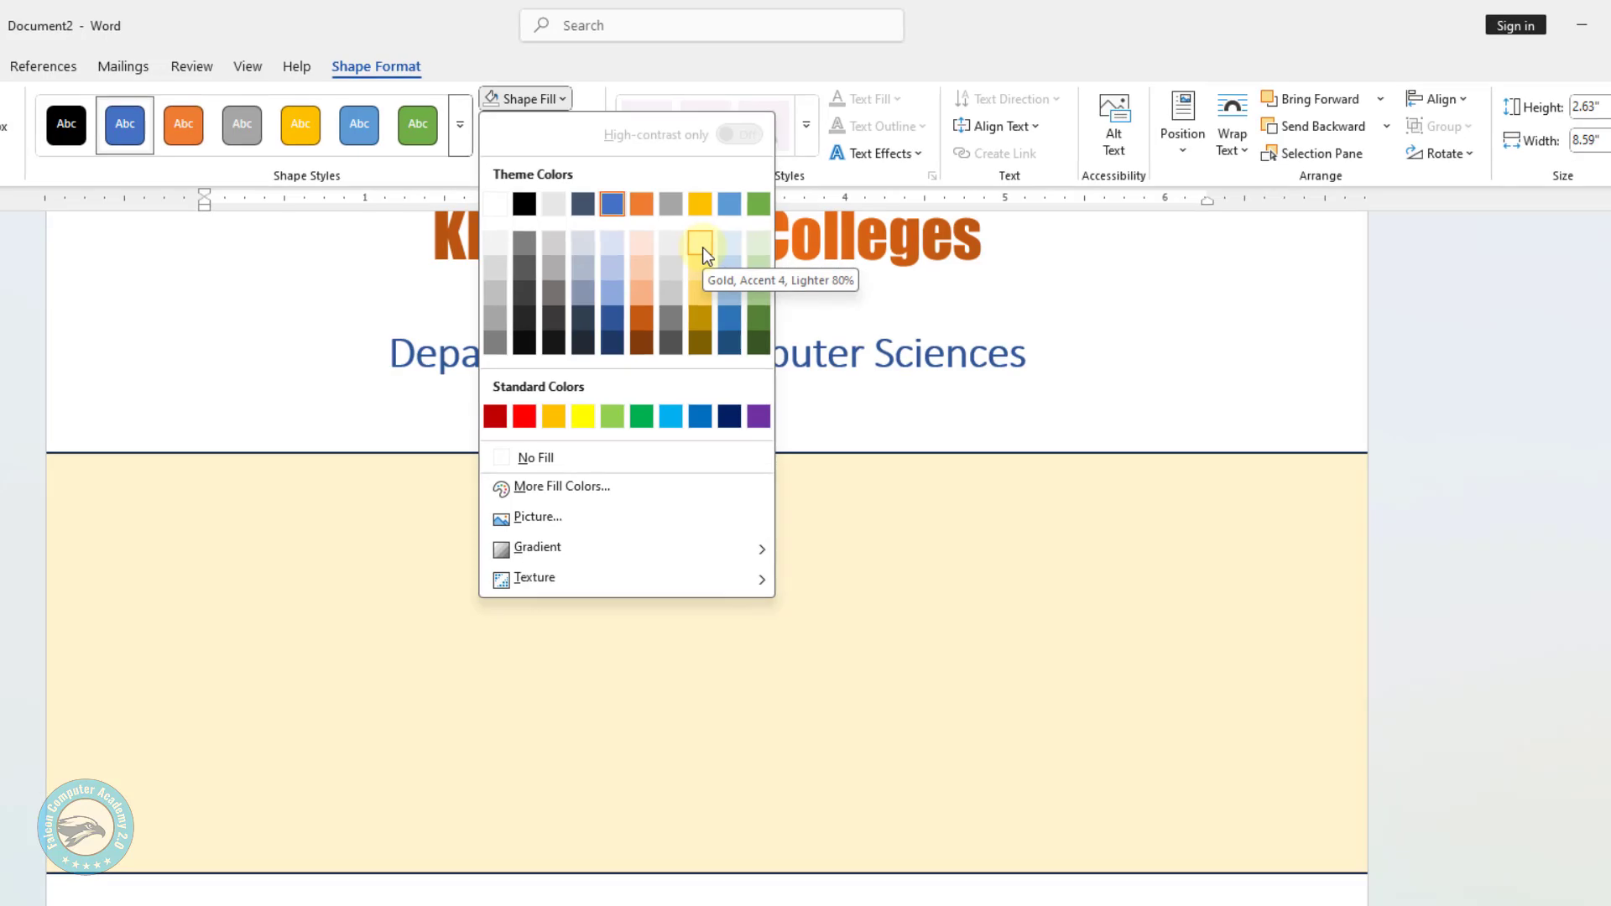
pyautogui.click(901, 313)
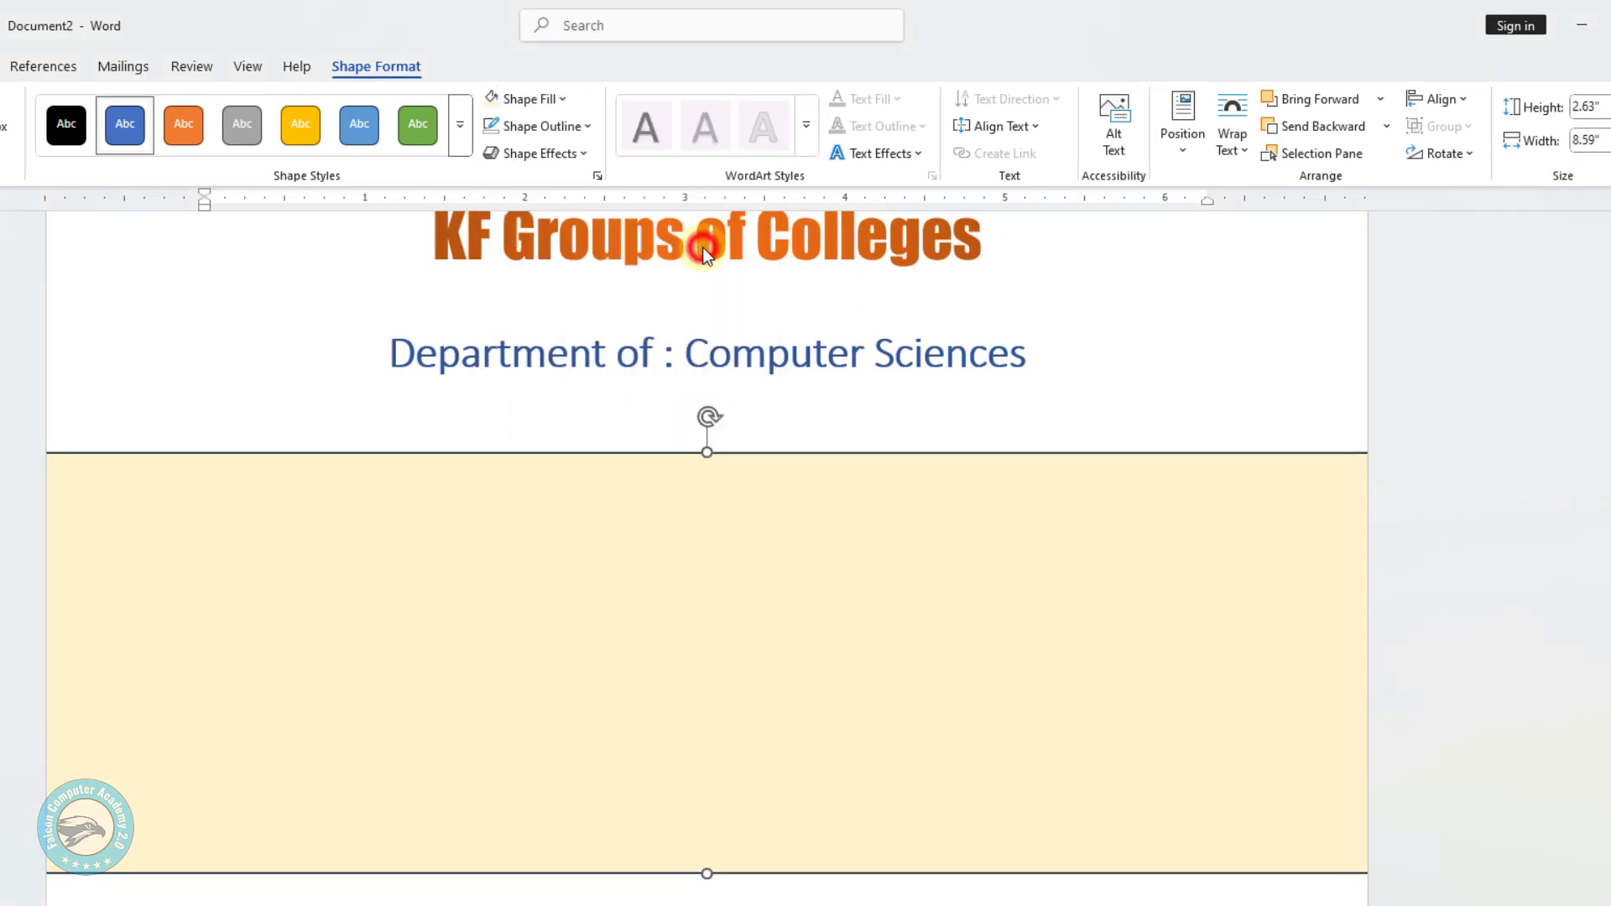
pyautogui.click(584, 128)
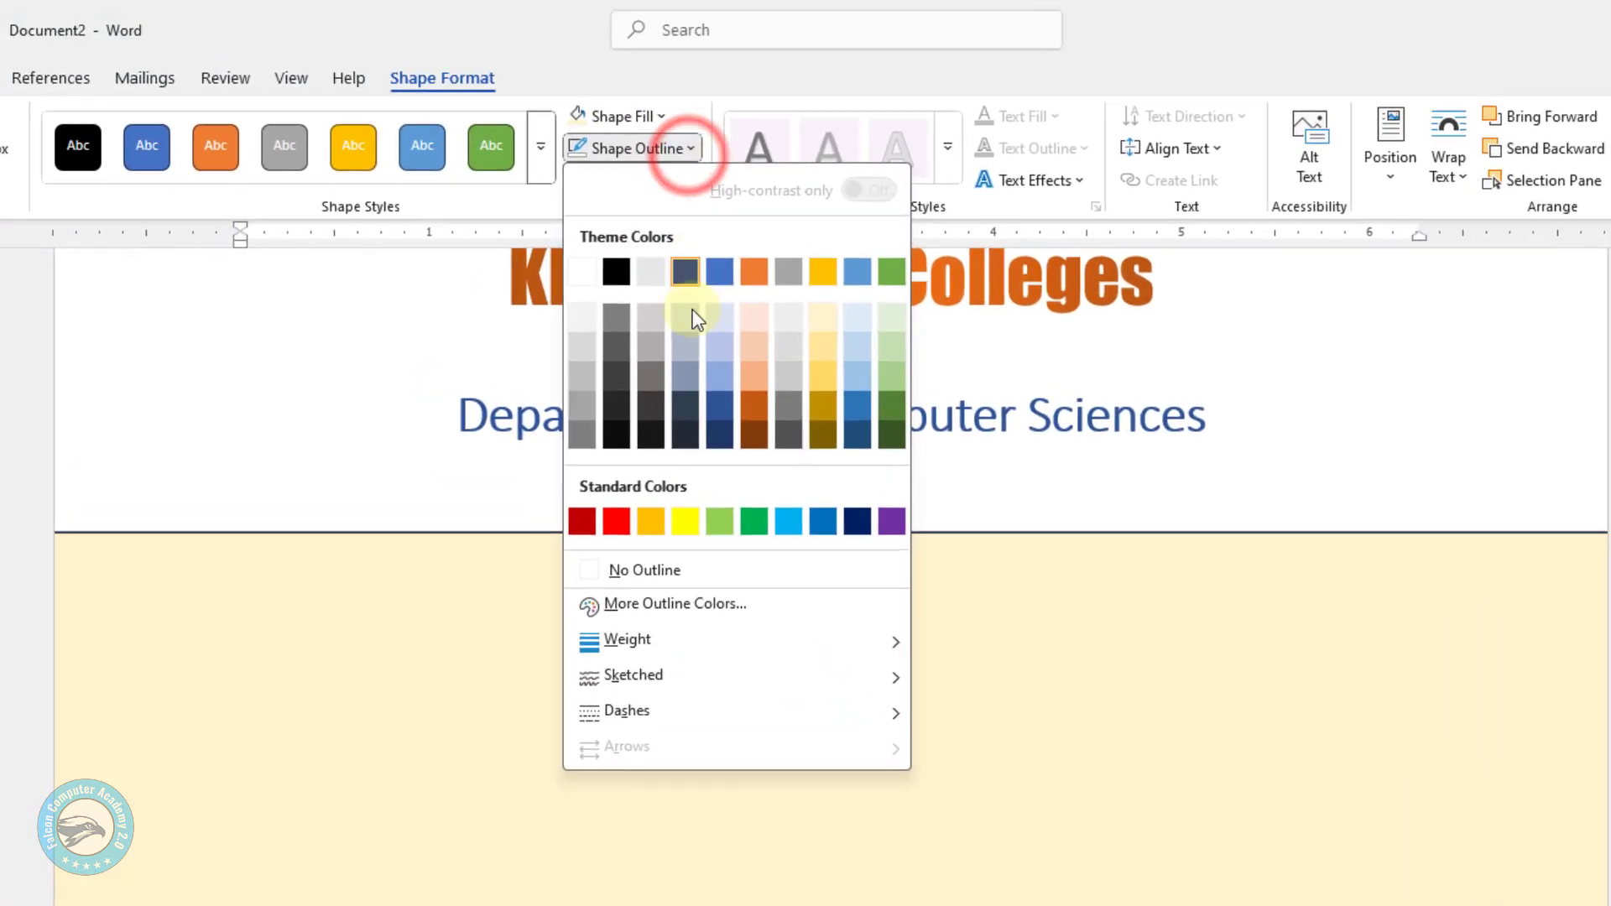
pyautogui.click(667, 569)
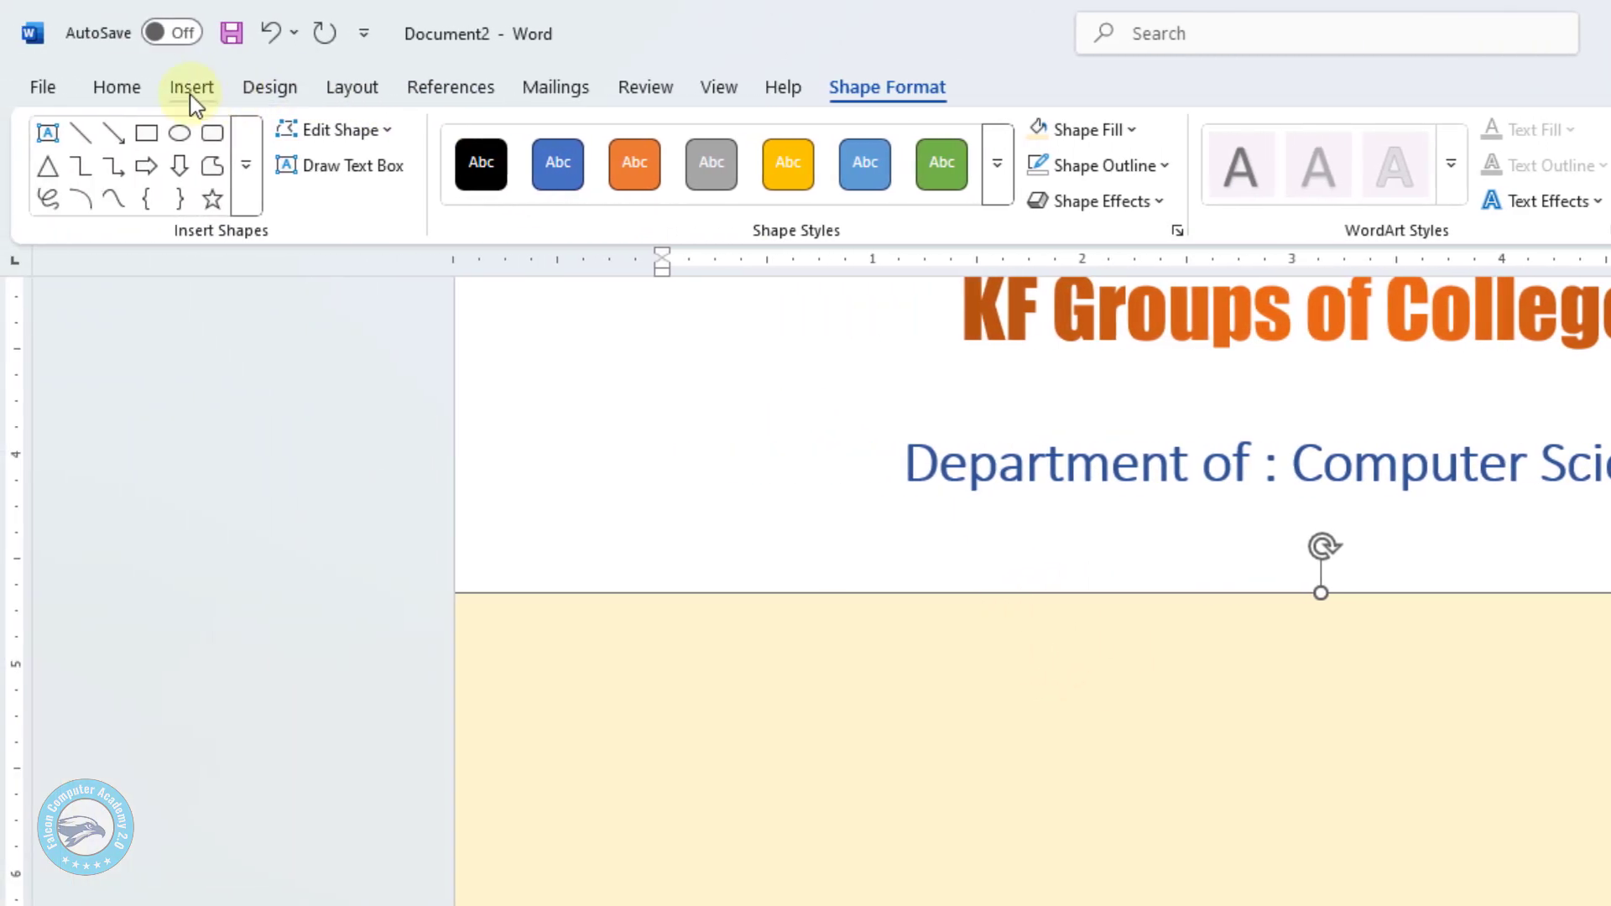
# Draw a second rectangle covering the right half of the gold band at the band's full height.
pyautogui.click(190, 87)
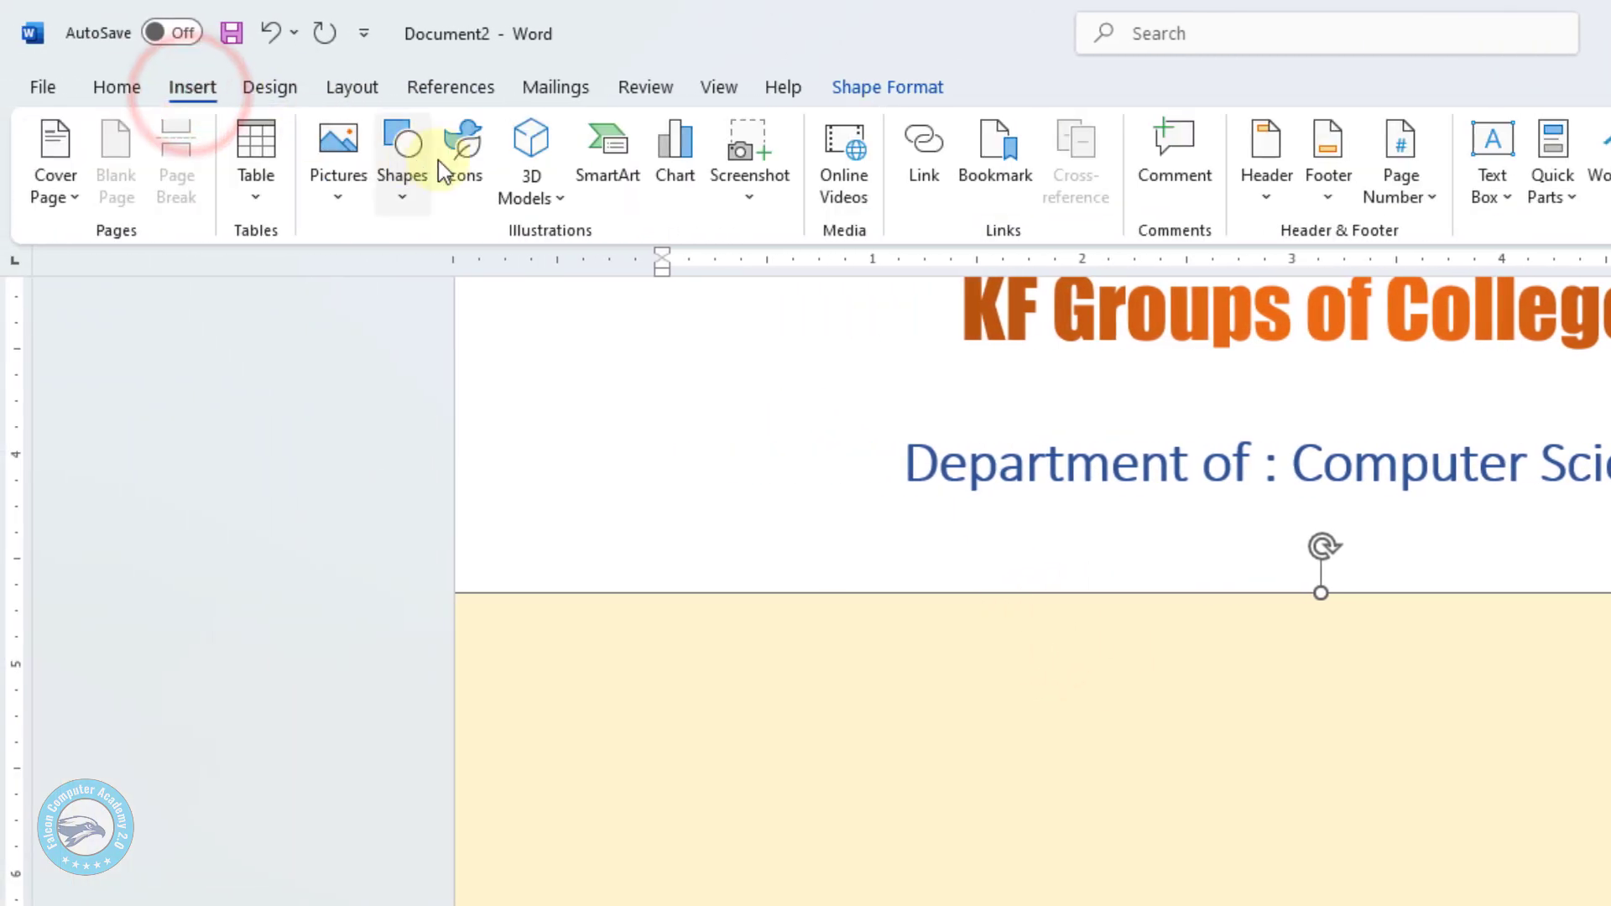
pyautogui.click(405, 203)
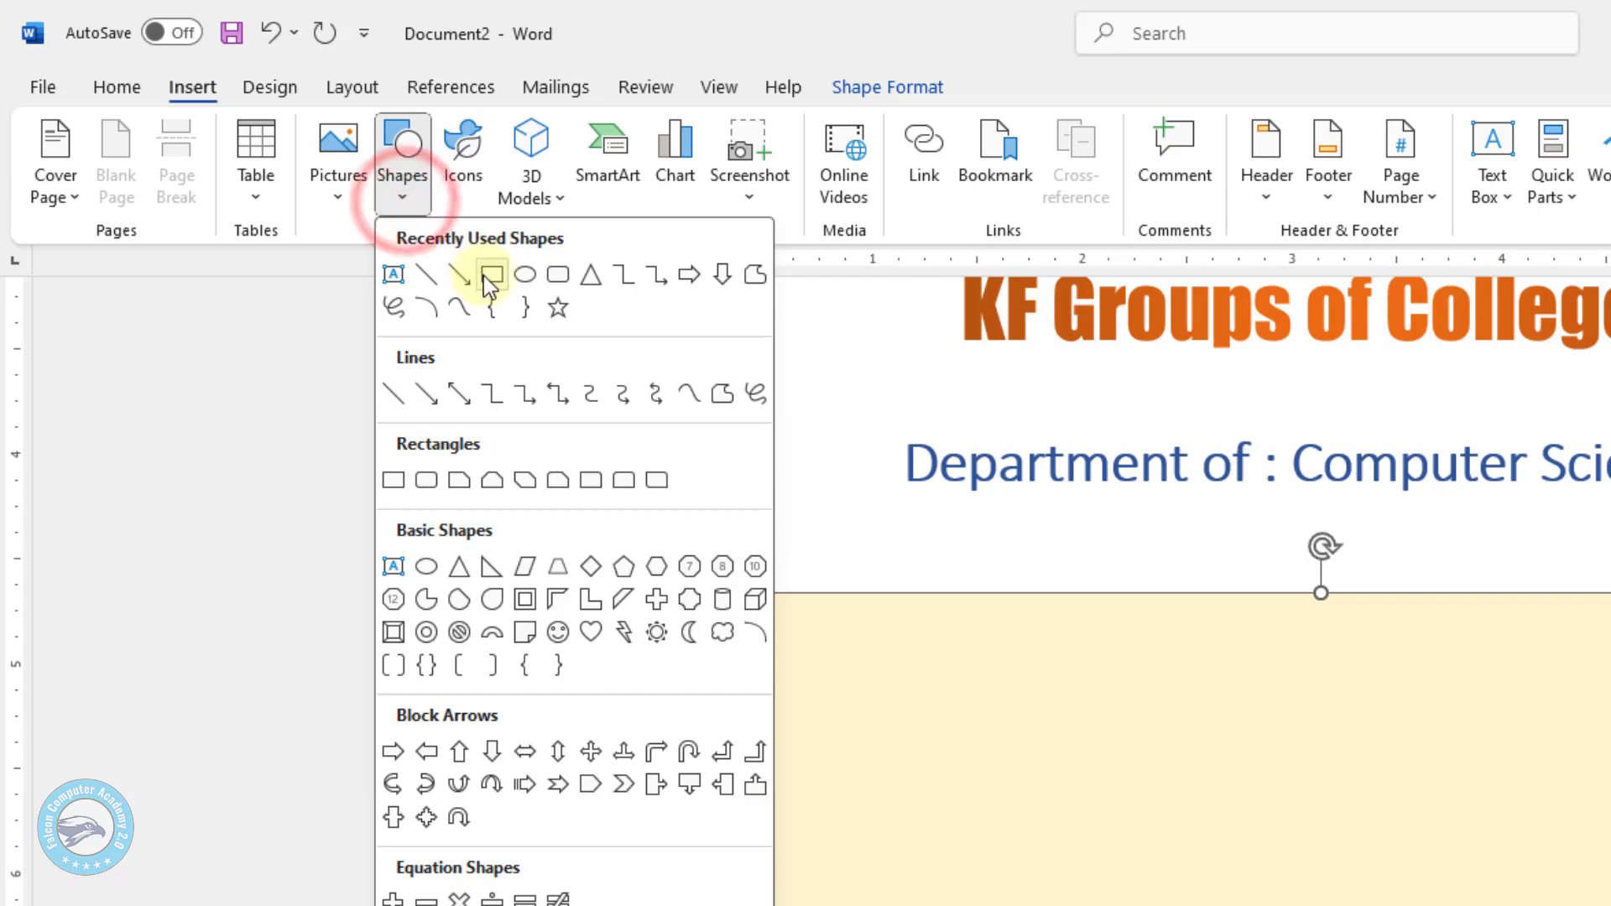
pyautogui.click(486, 276)
pyautogui.moveTo(1068, 501); pyautogui.dragTo(1610, 905)
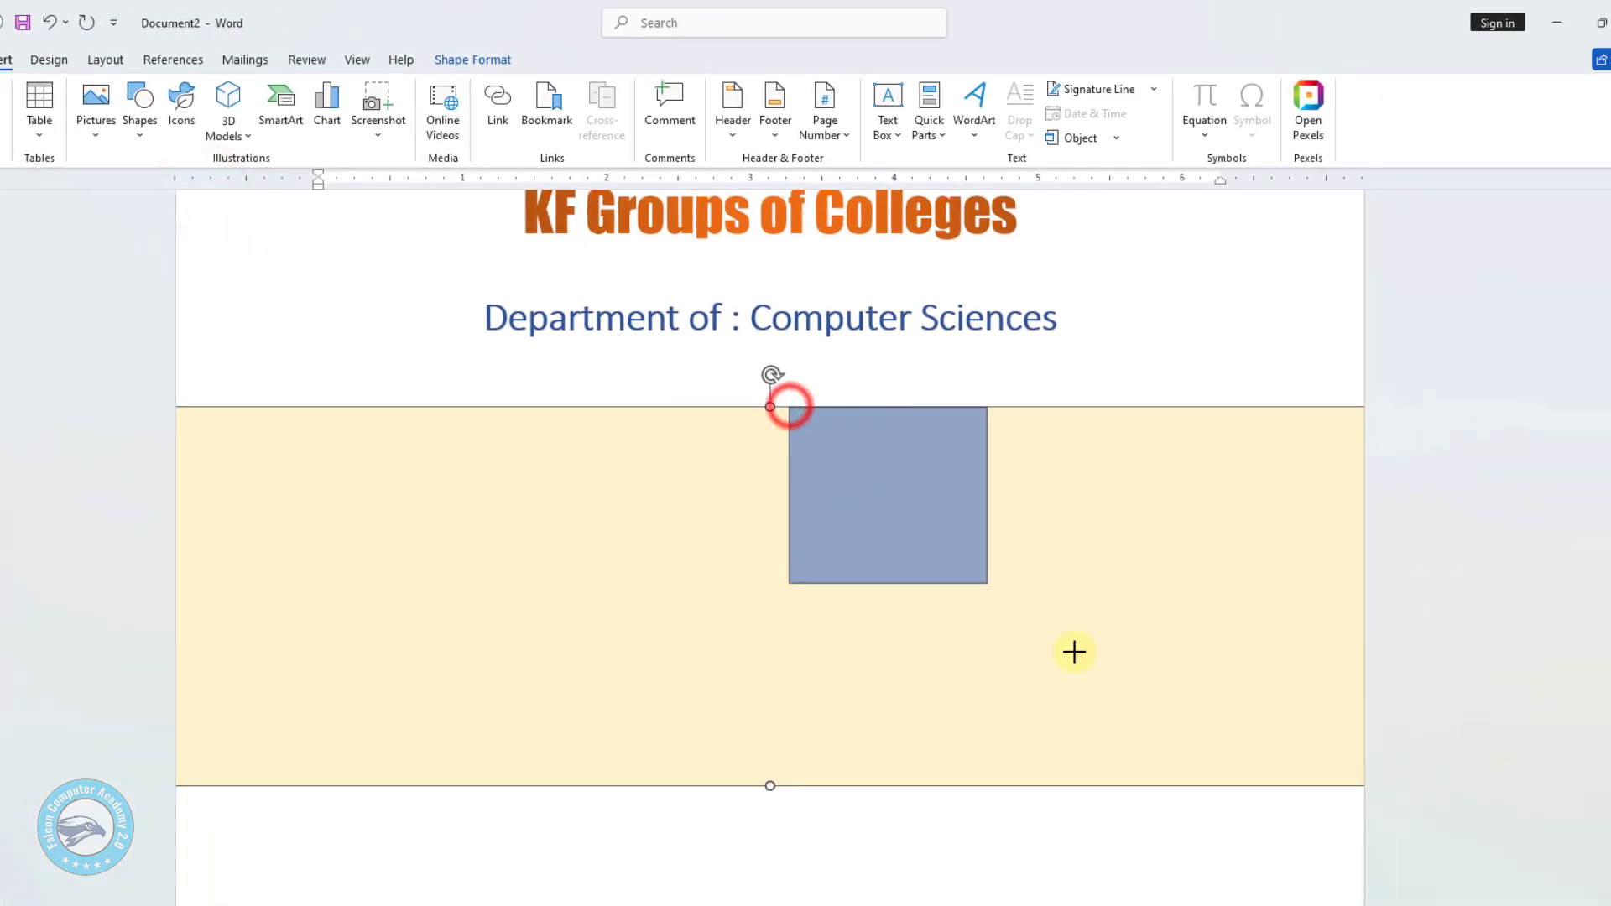
pyautogui.moveTo(1257, 763); pyautogui.dragTo(1362, 786)
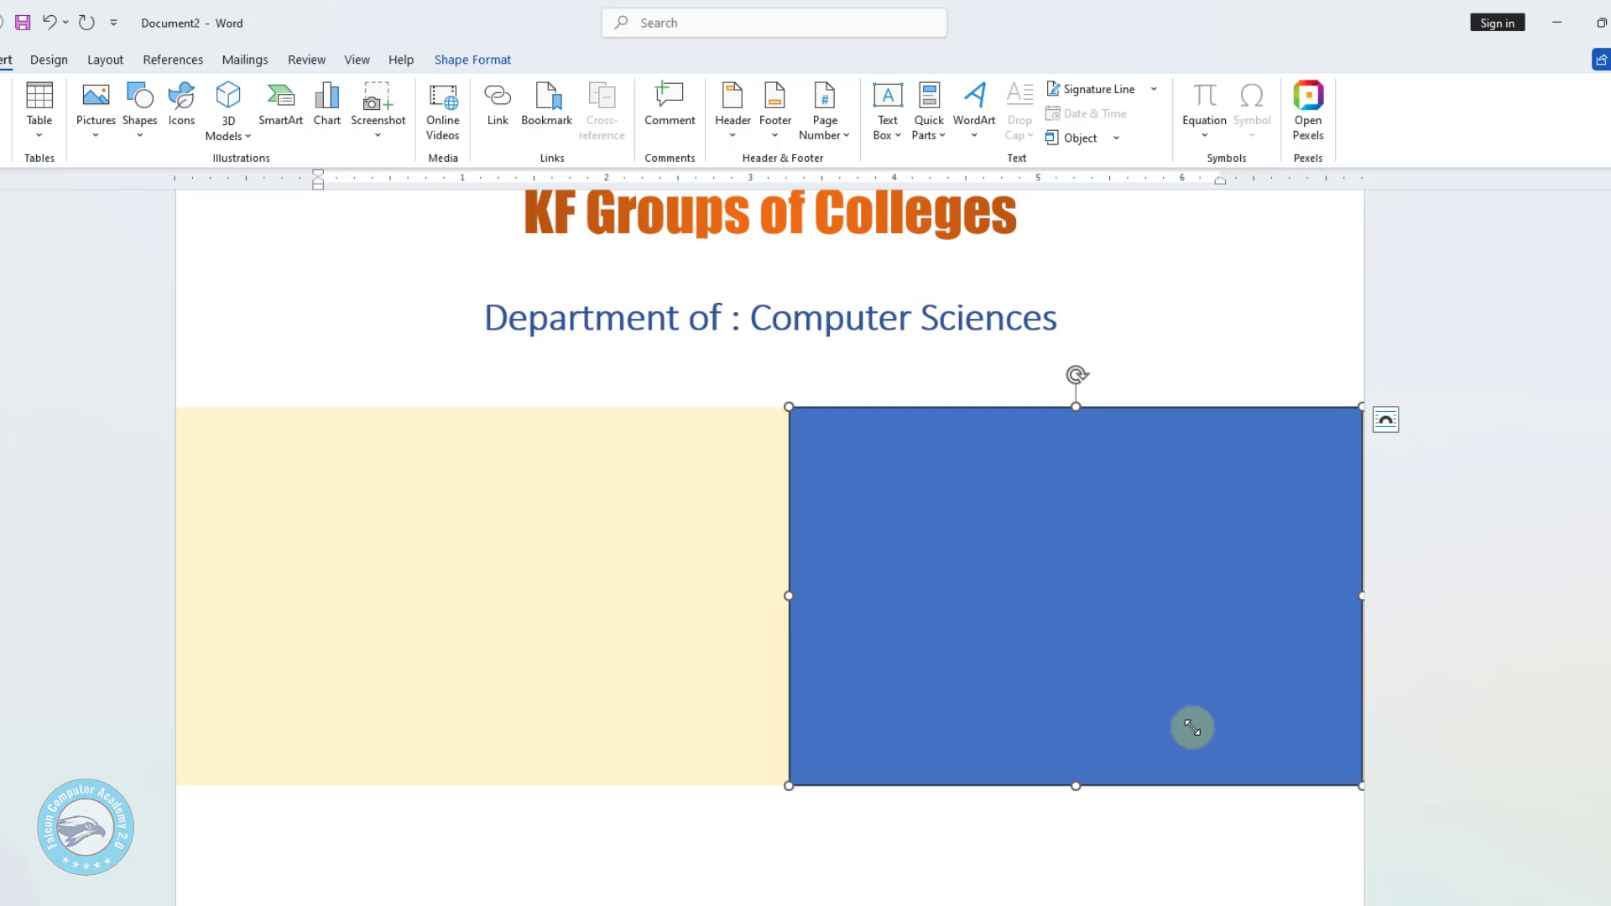
# Edit the points of the blue rectangle and delete its top-left corner point to leave a triangle.
pyautogui.rightClick(863, 450)
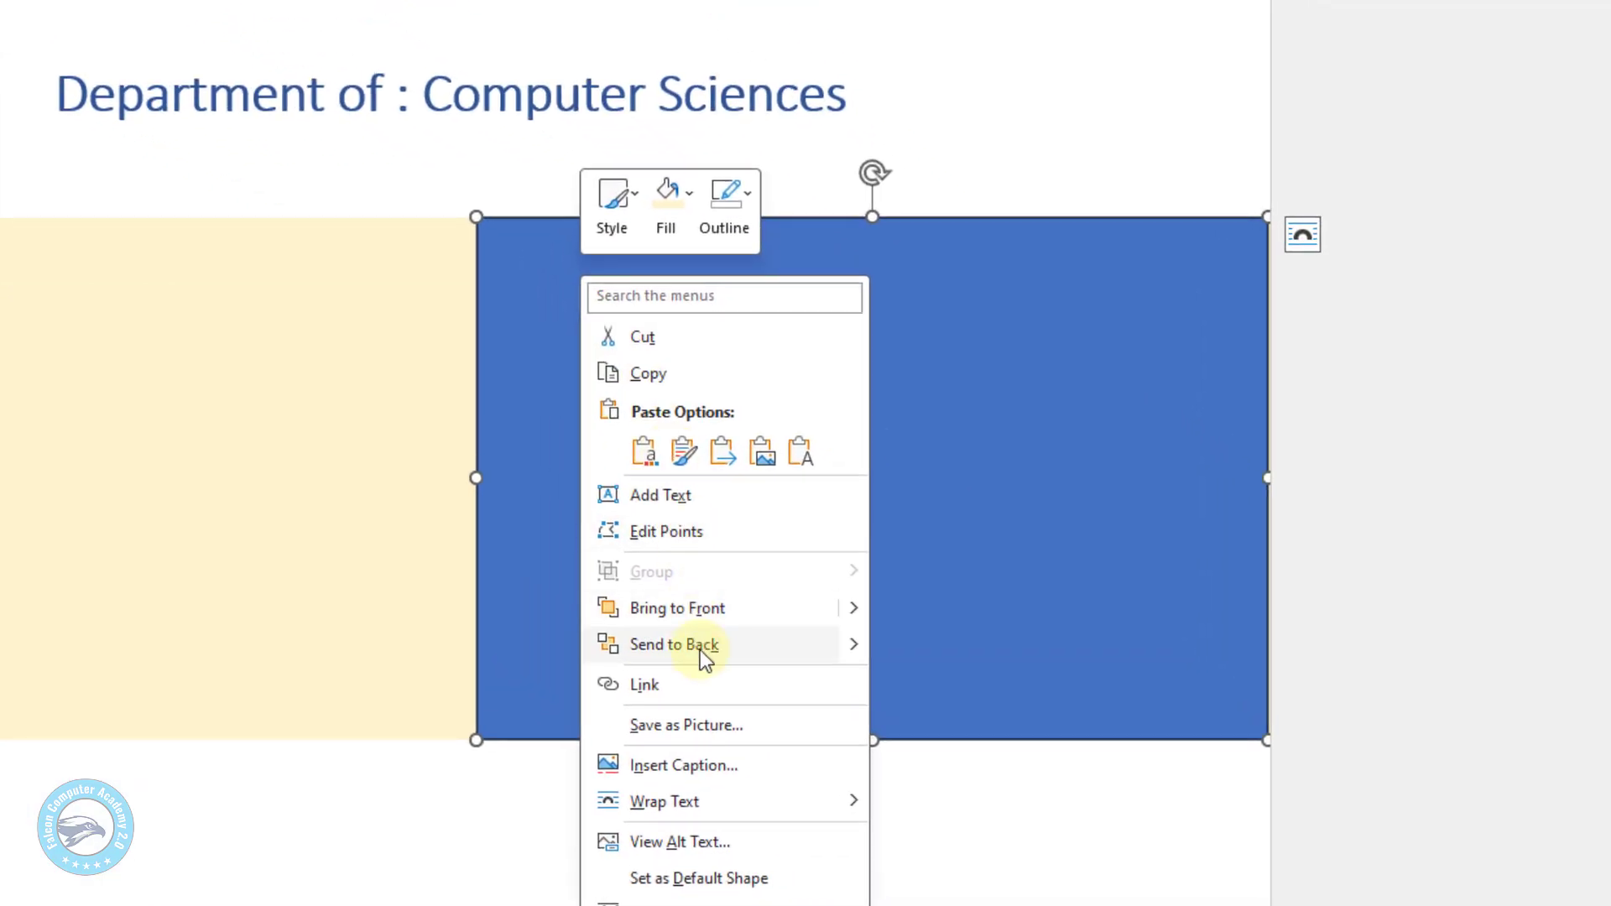
pyautogui.click(682, 531)
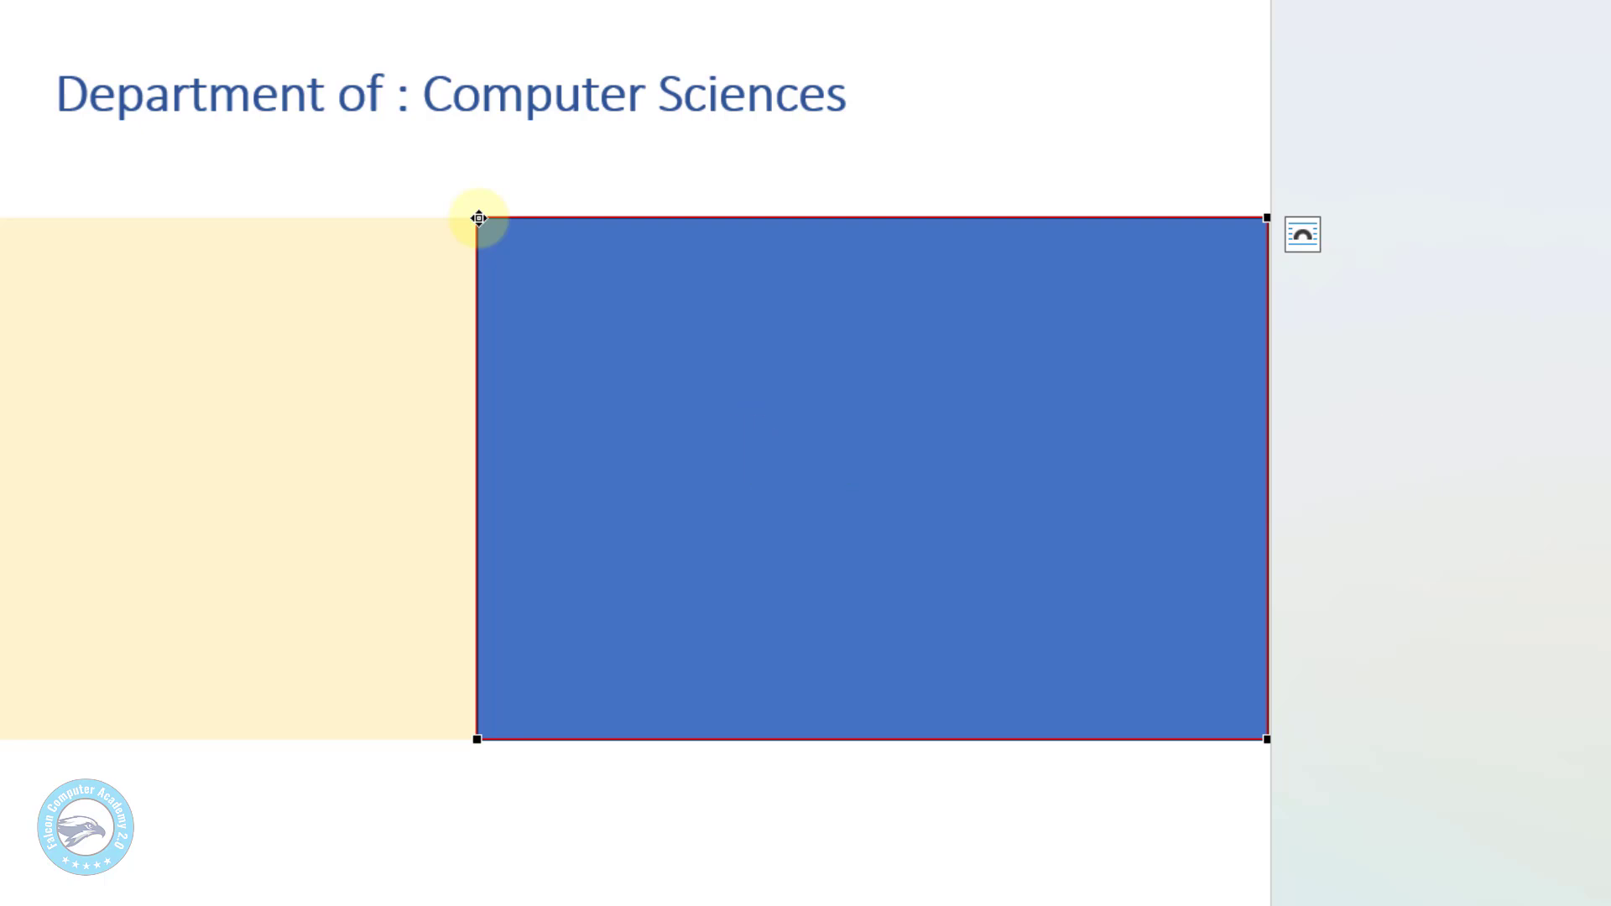
pyautogui.rightClick(478, 218)
pyautogui.click(550, 275)
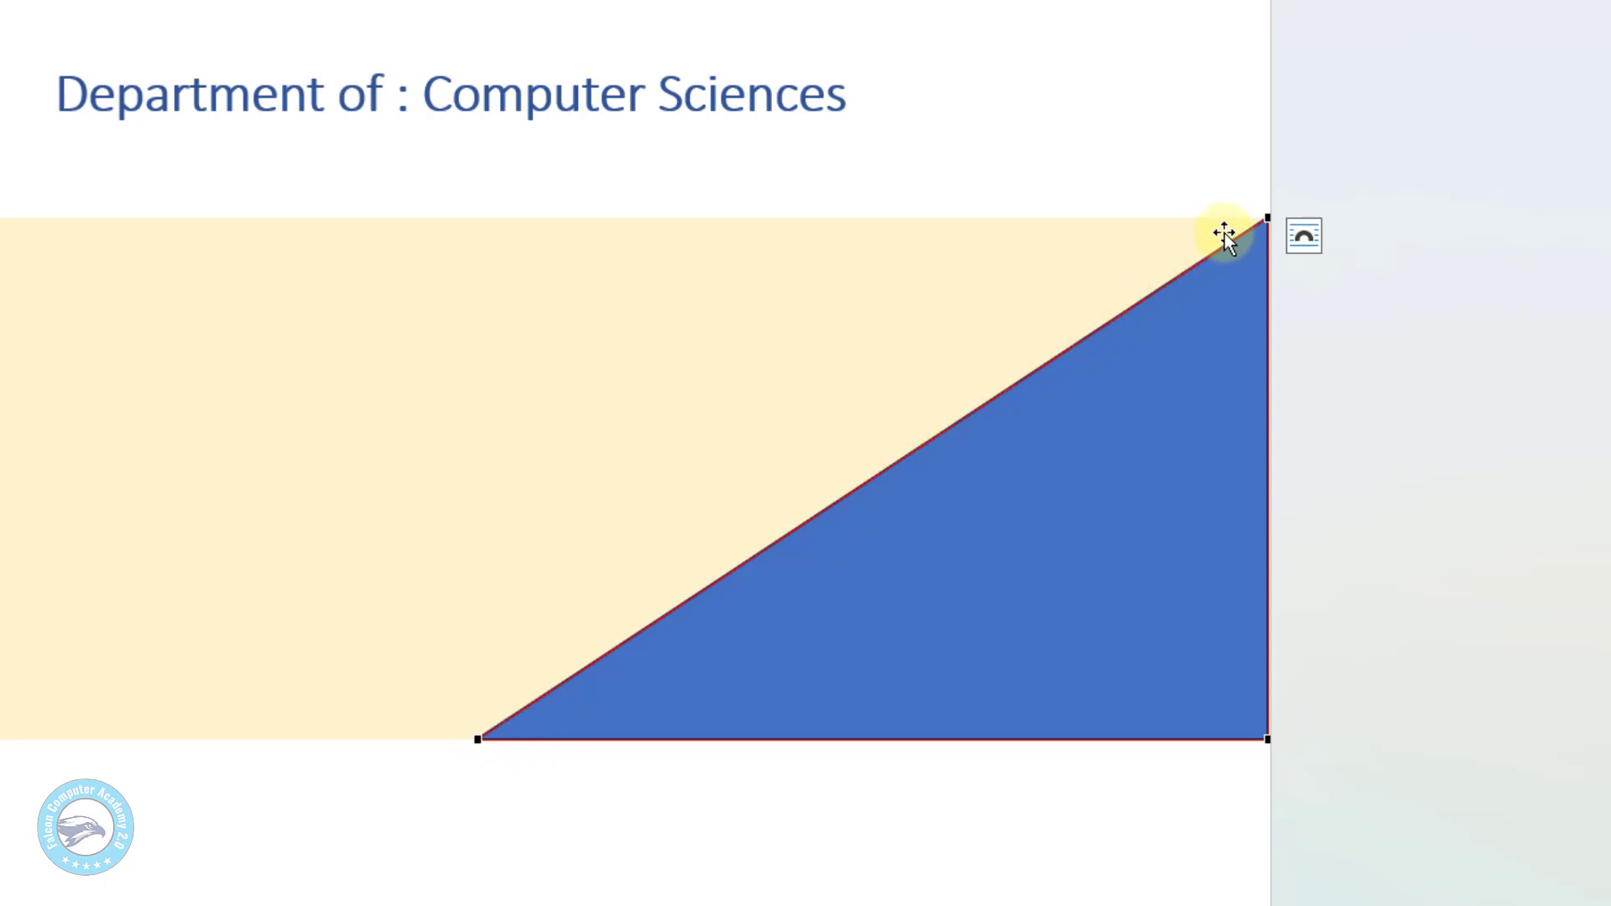
# Bend the triangle's diagonal edge into a smooth outward arc by adjusting the curve handles at both of its end points.
pyautogui.click(1264, 221)
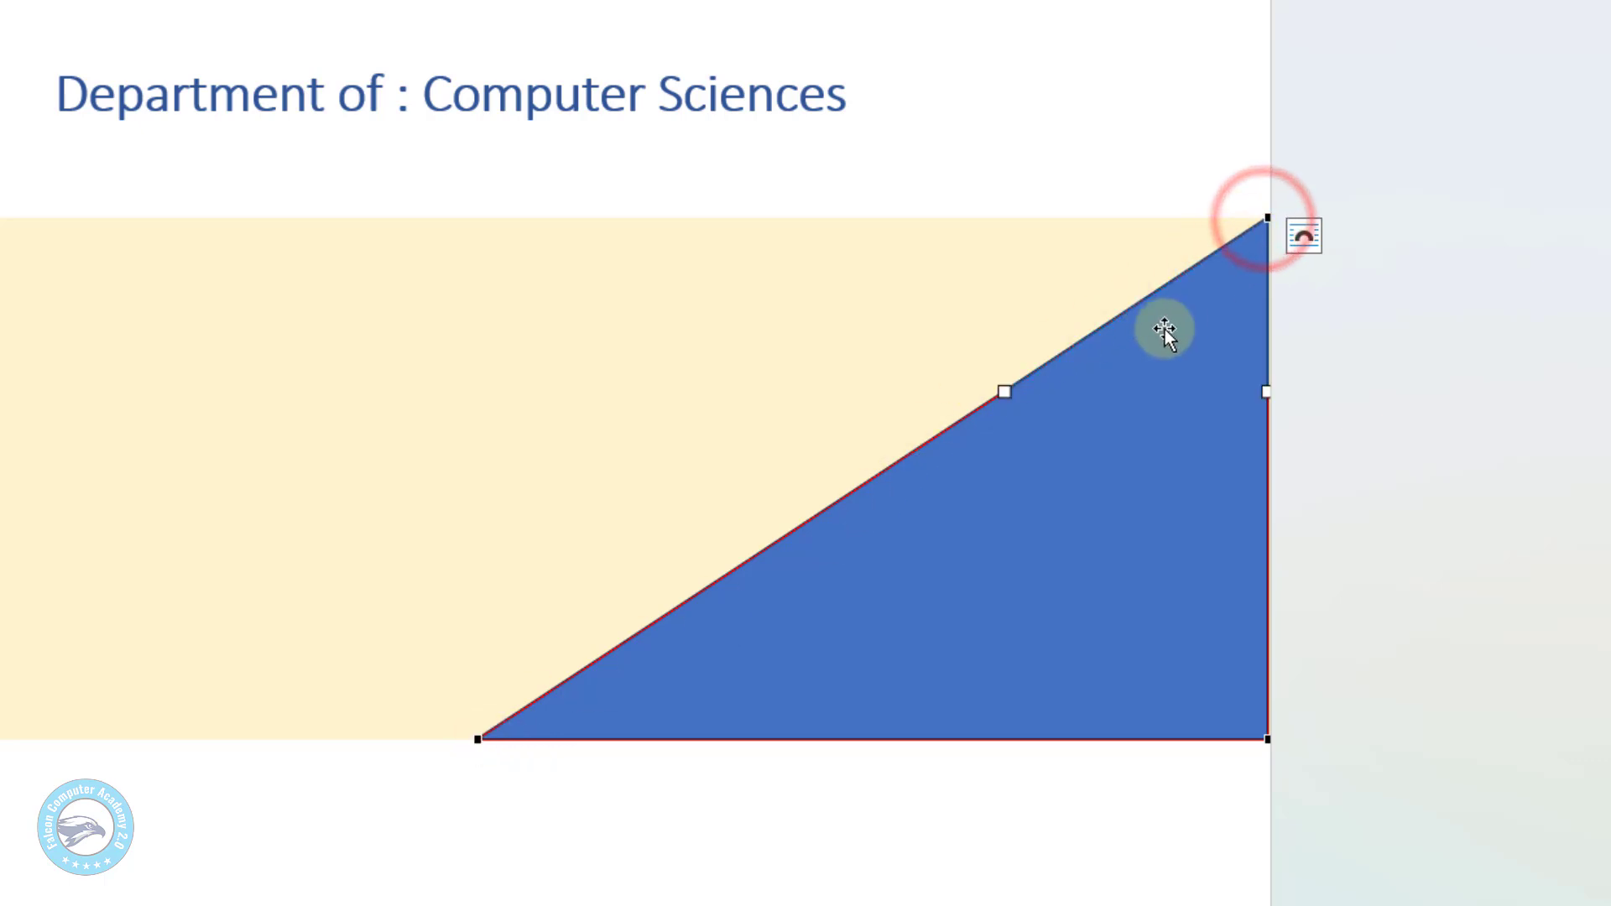
pyautogui.moveTo(1005, 390); pyautogui.dragTo(659, 237)
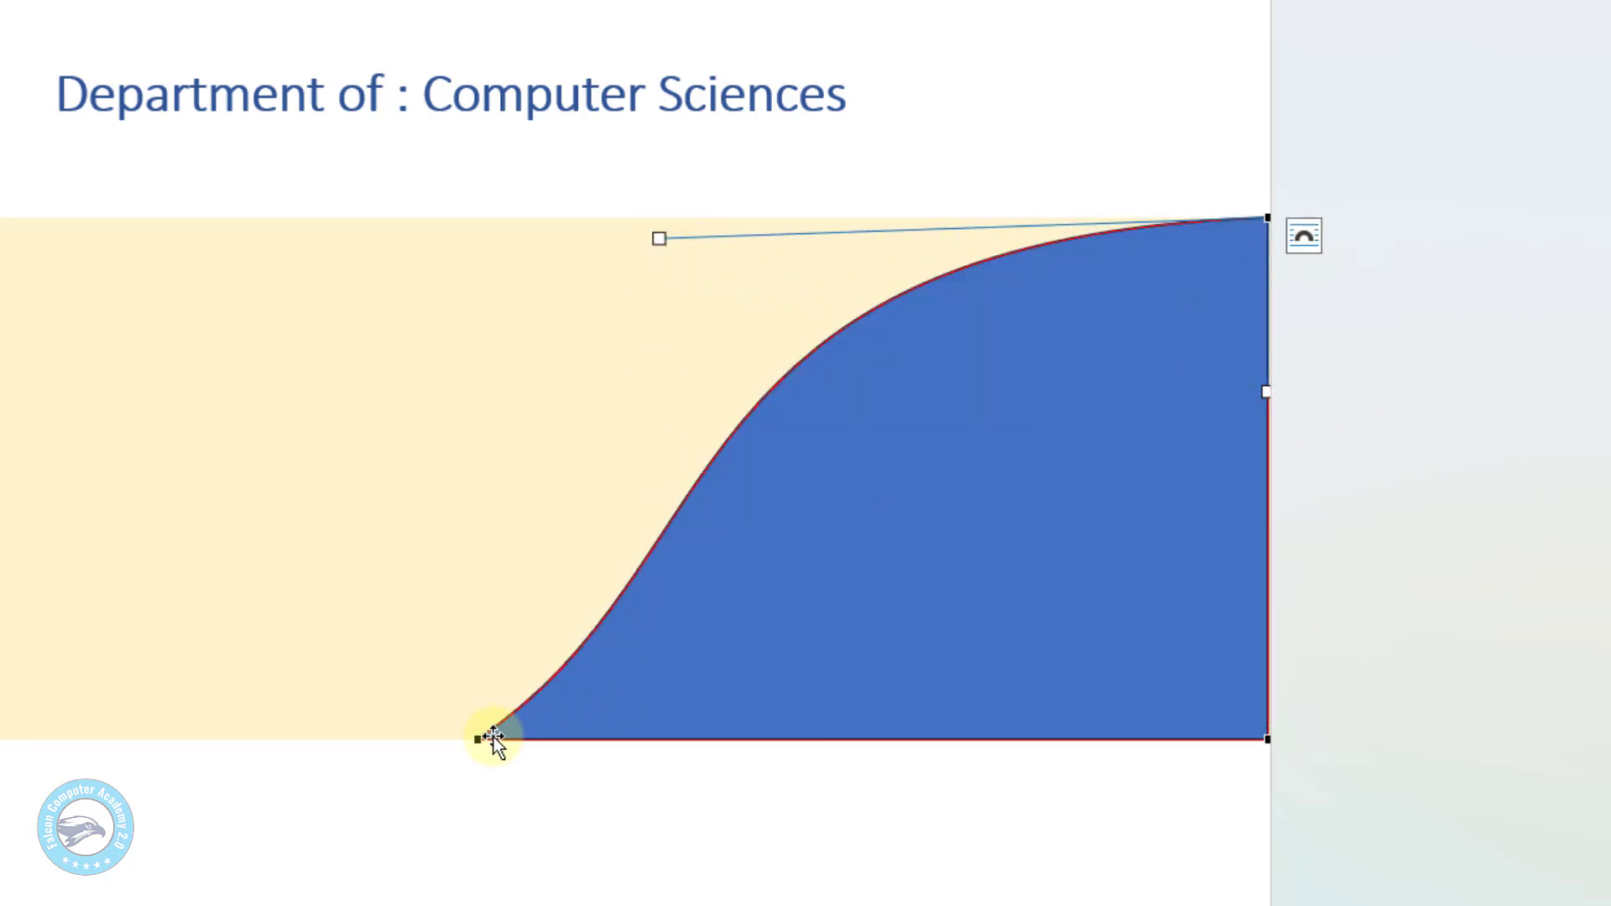
pyautogui.click(482, 739)
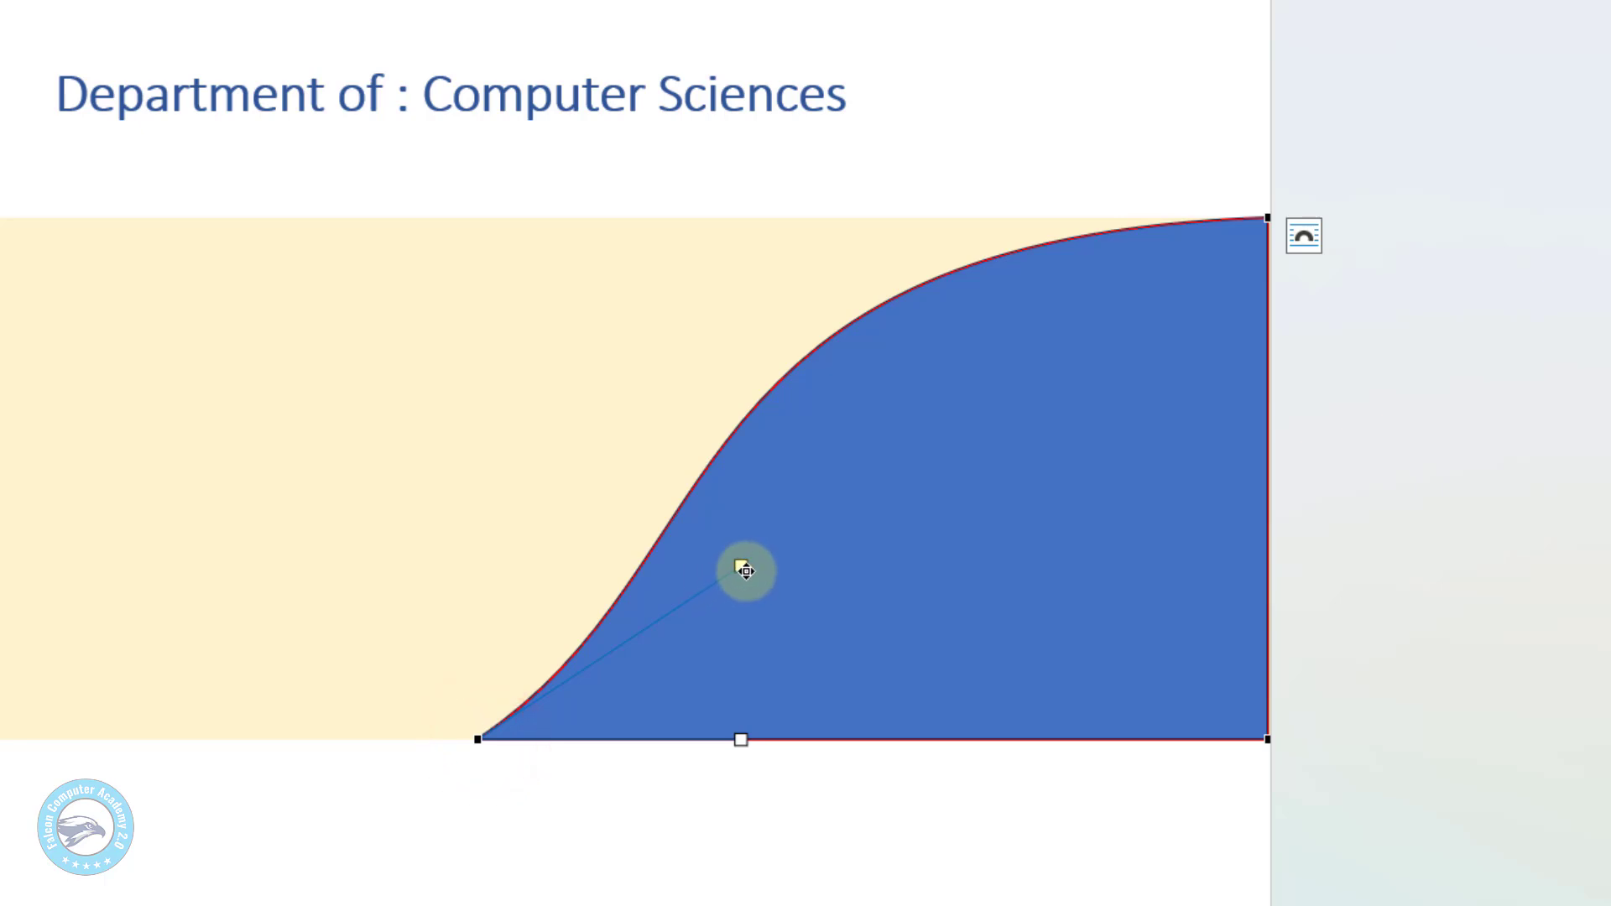
pyautogui.moveTo(741, 568); pyautogui.dragTo(529, 502)
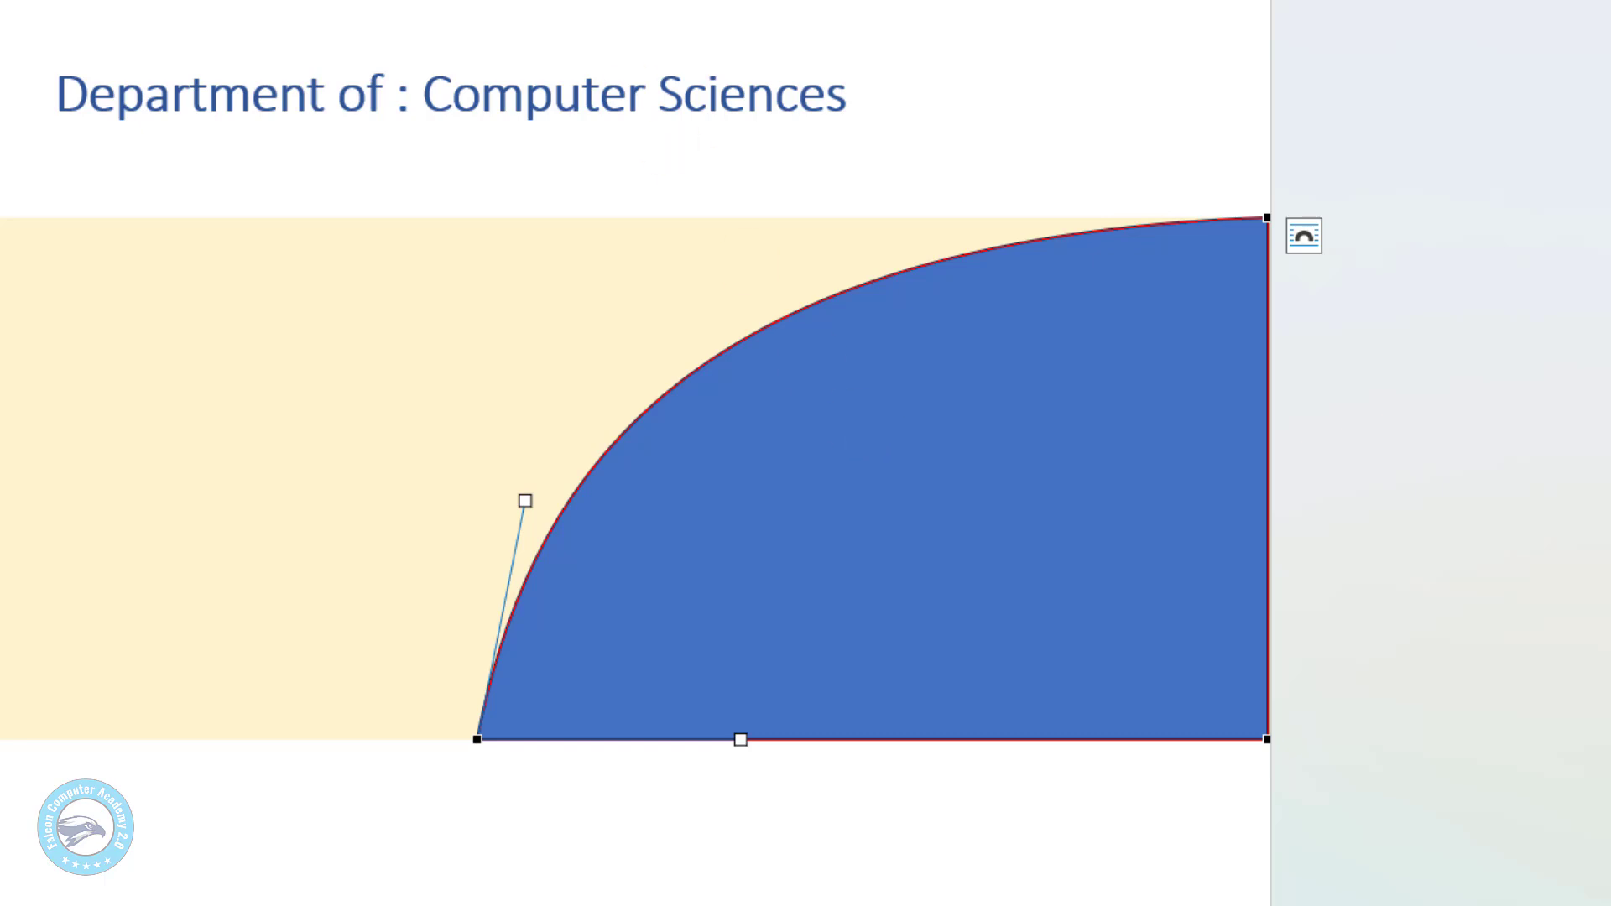
# Remove the outline of the curved blue shape.
pyautogui.click(294, 79)
pyautogui.click(535, 151)
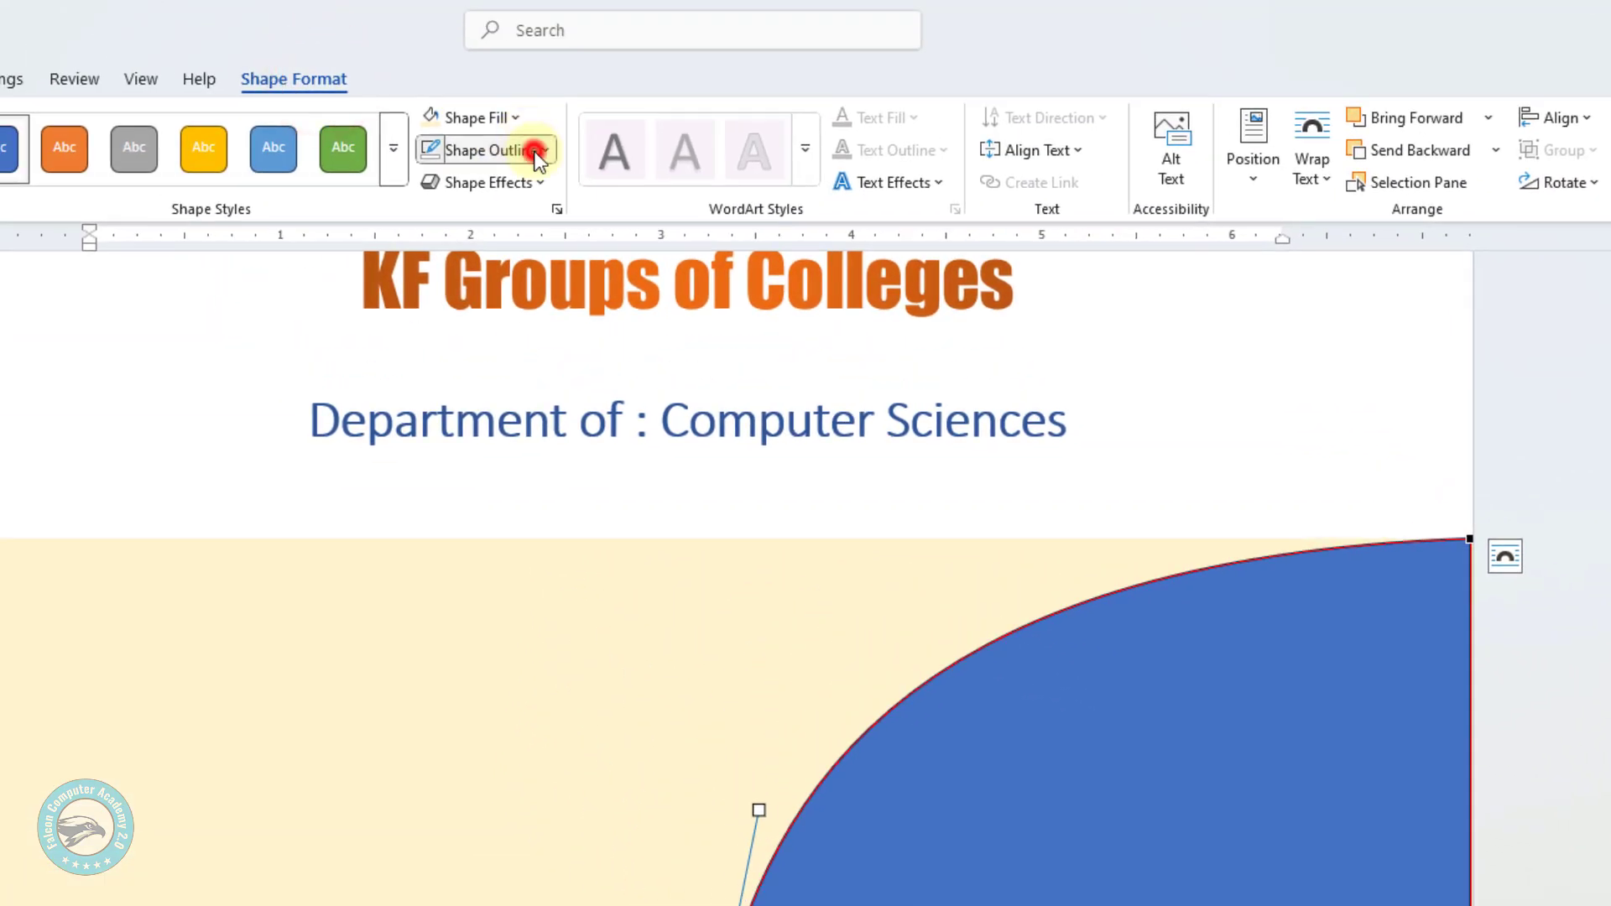
pyautogui.click(551, 578)
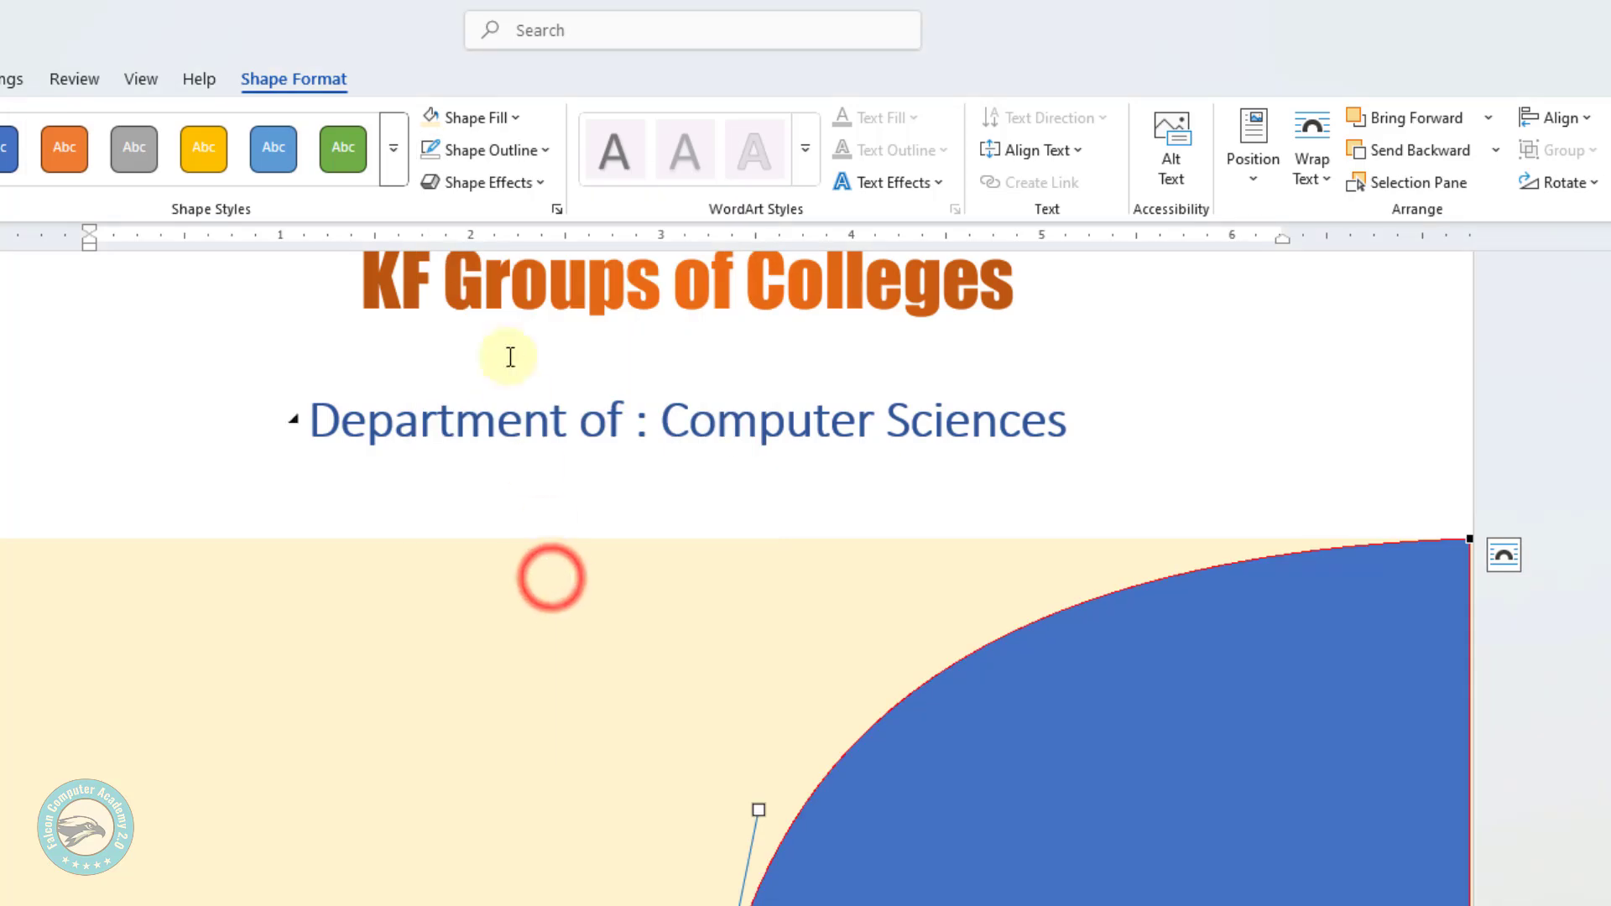
# Fill the curved shape with the laptop-and-book picture file from the Downloads folder.
pyautogui.click(515, 118)
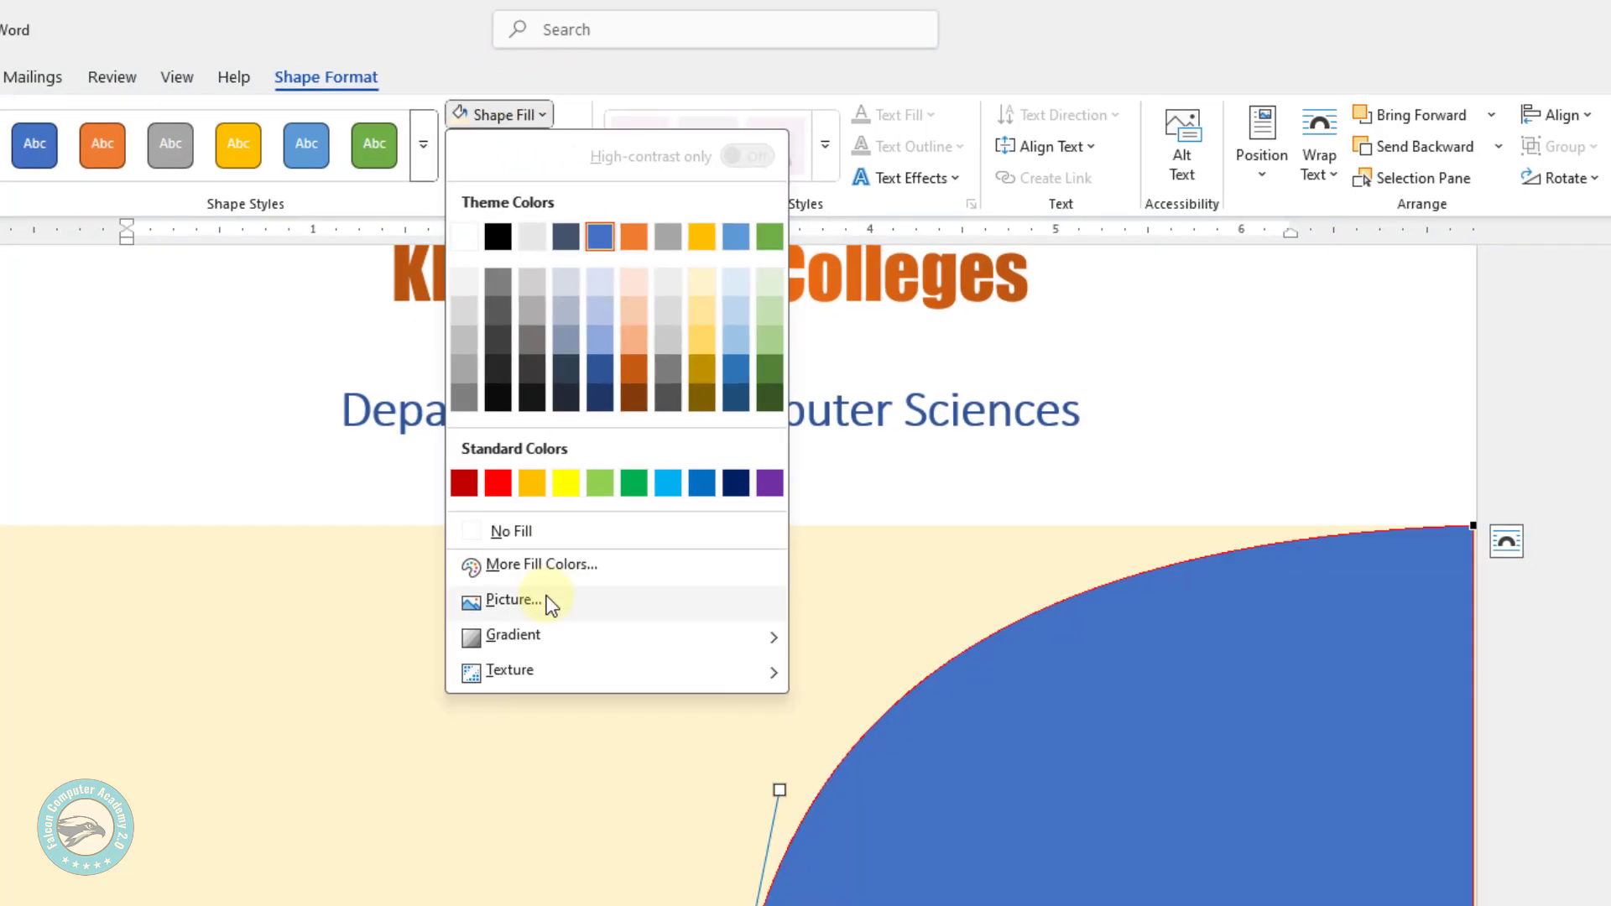
pyautogui.click(550, 602)
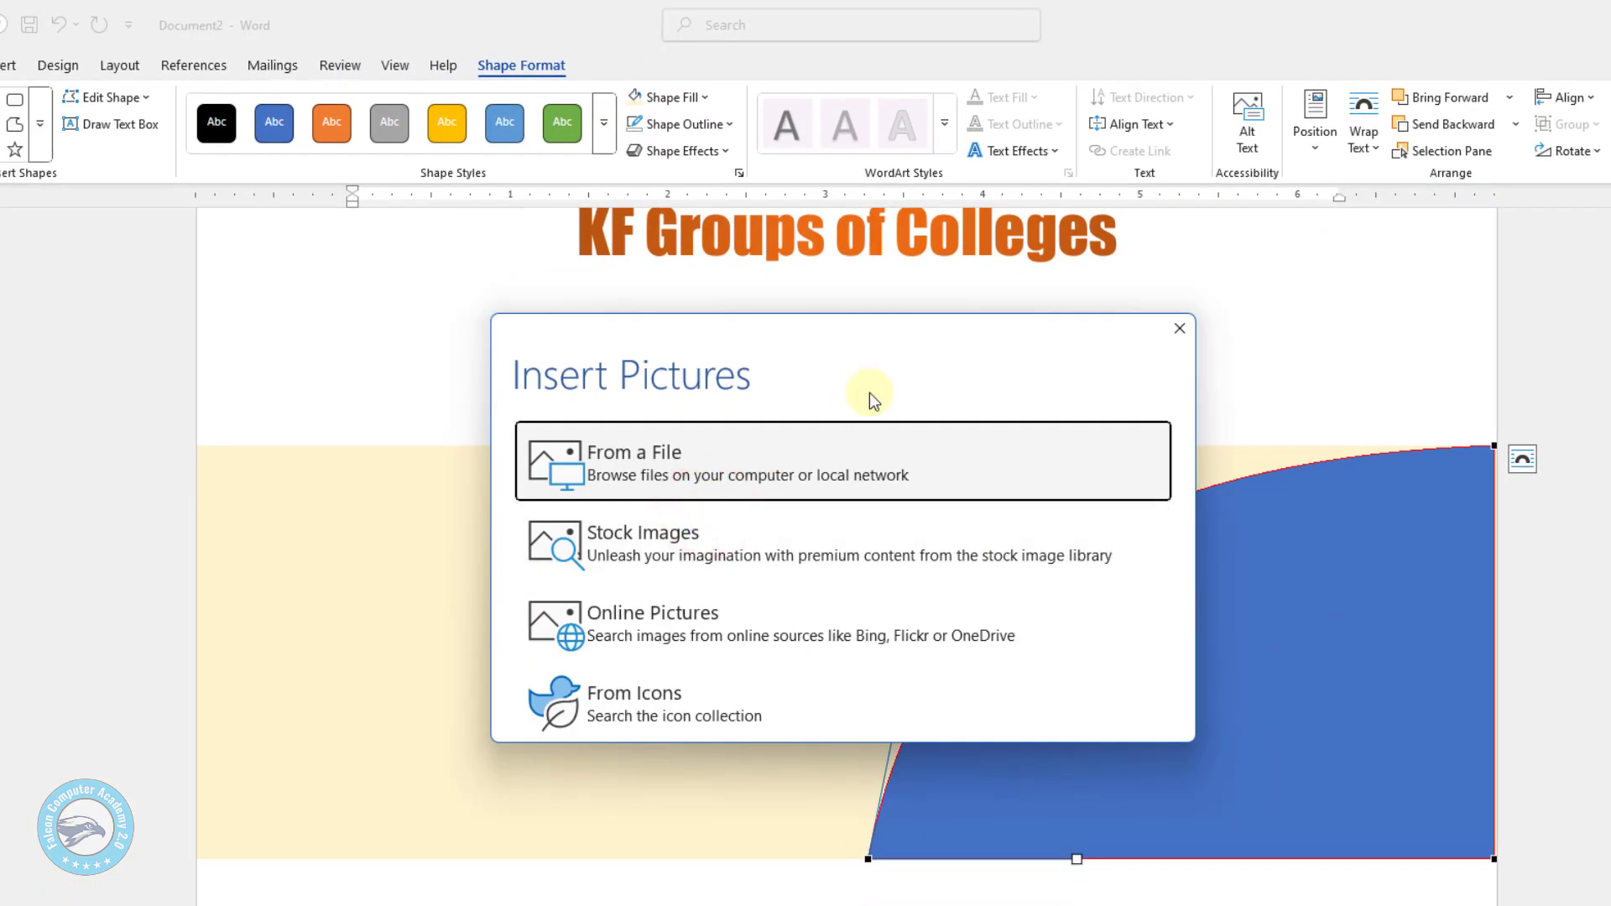
pyautogui.click(695, 461)
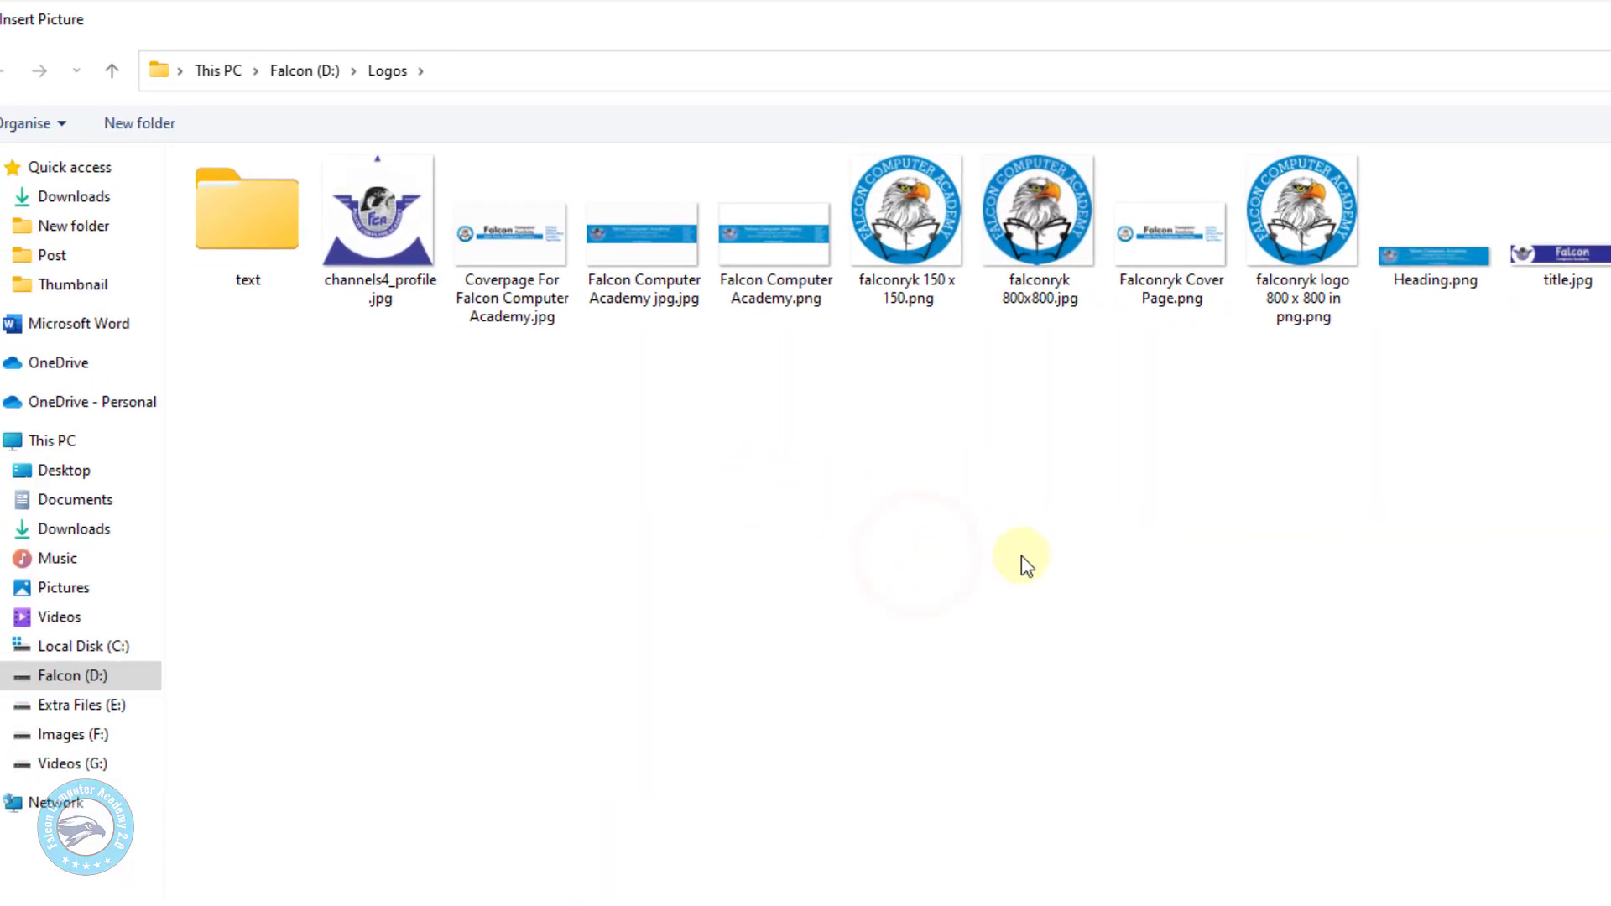
pyautogui.click(134, 208)
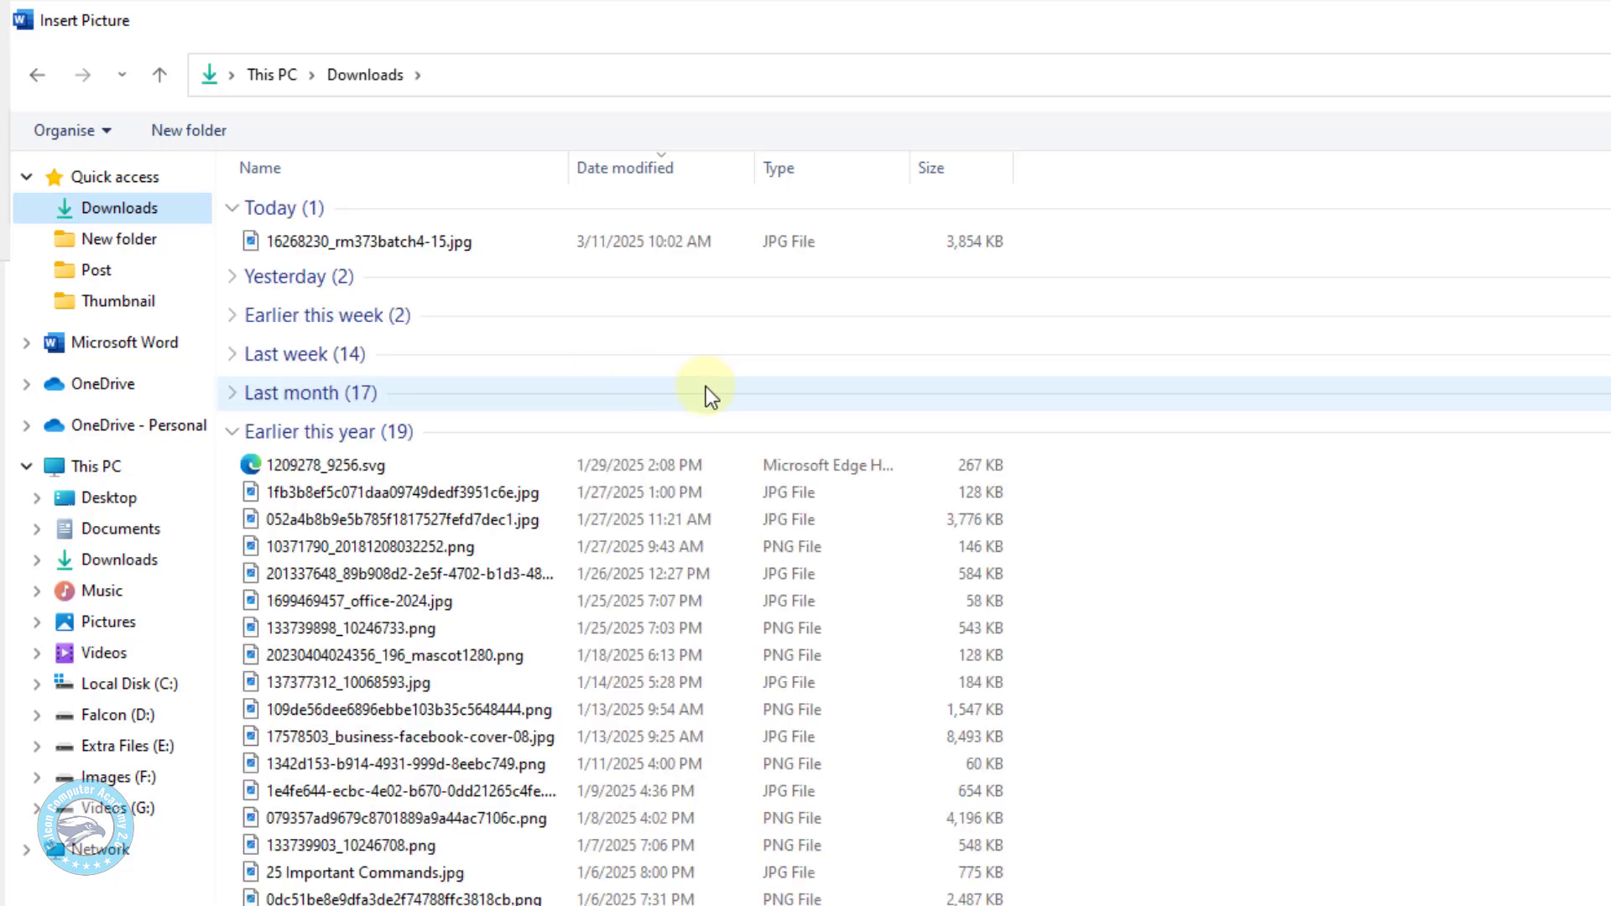
pyautogui.doubleClick(358, 467)
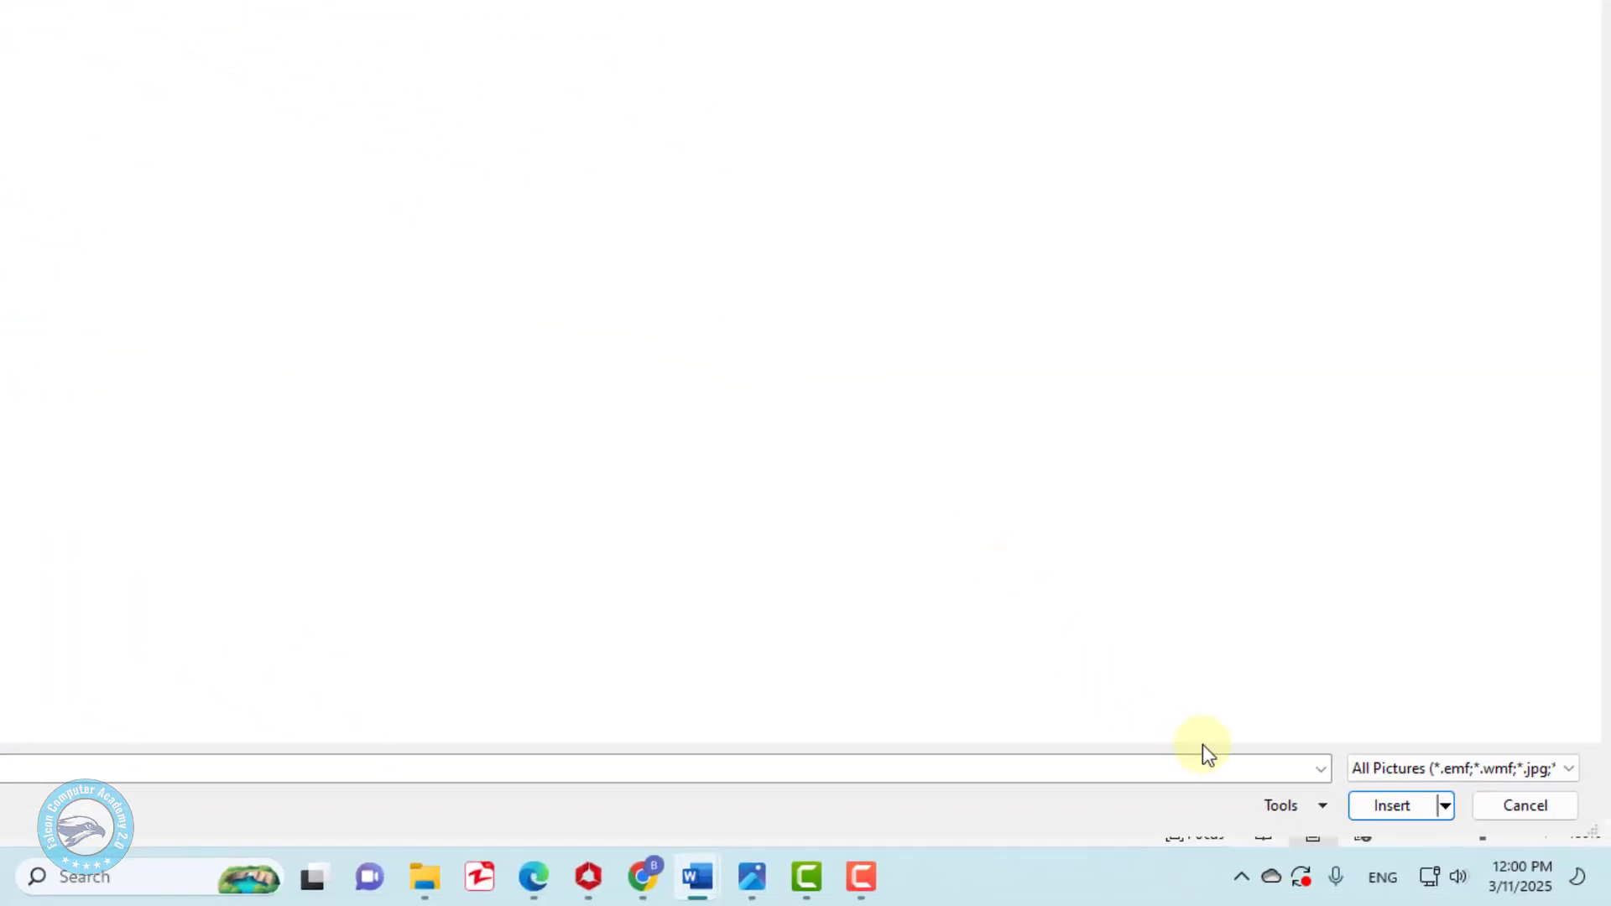
pyautogui.click(1403, 806)
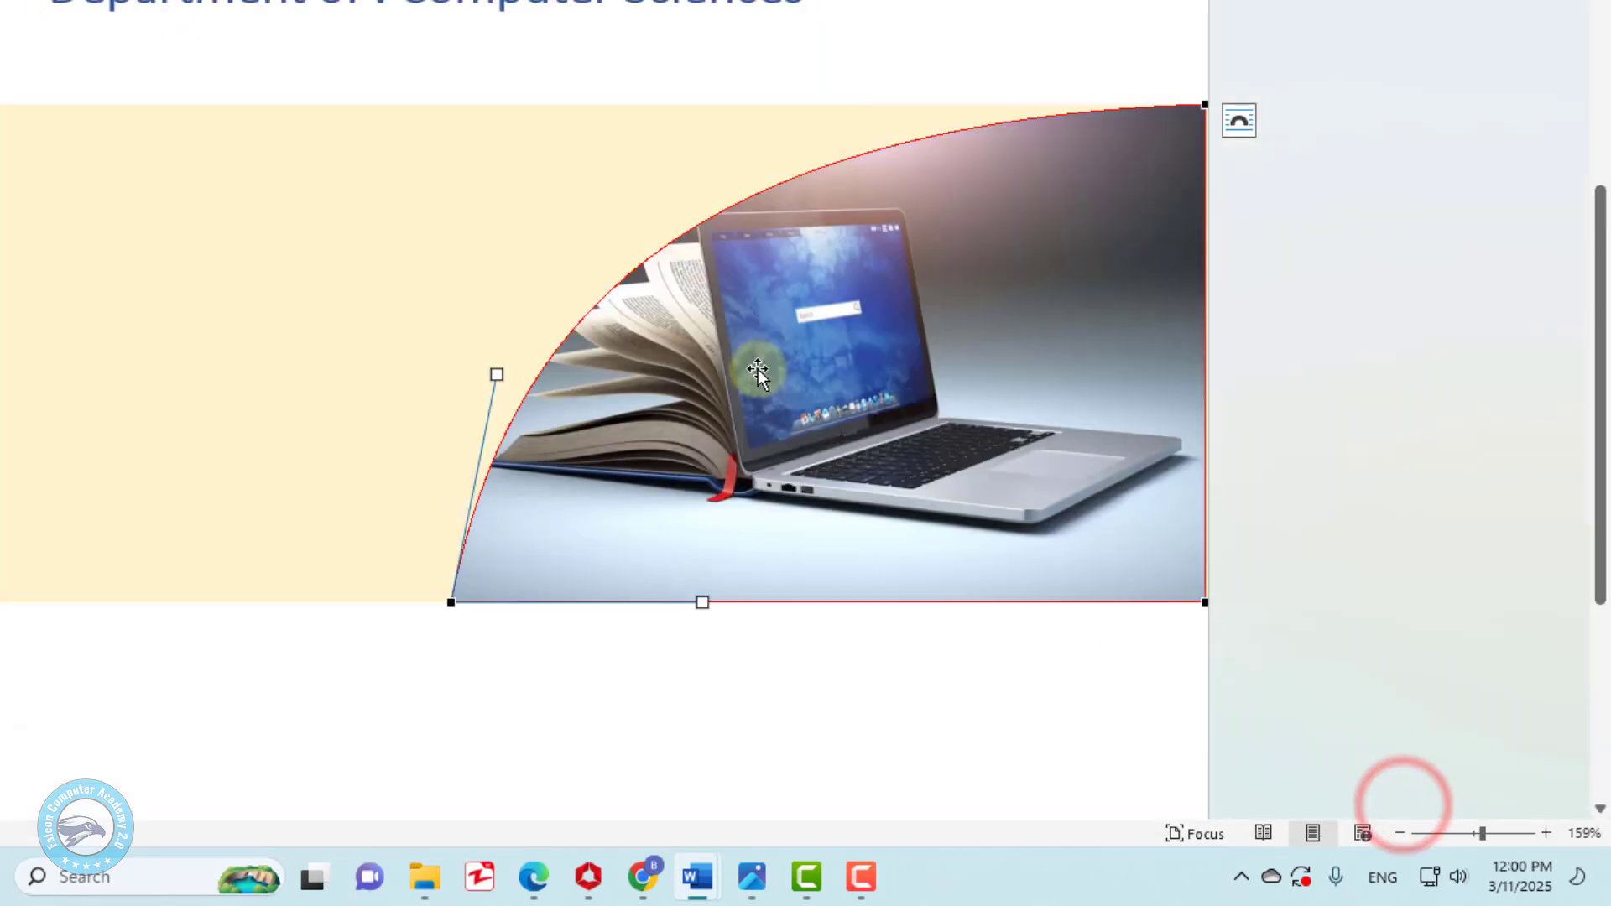
# Crop the laptop-and-book picture with the Fill option, then reposition and slightly enlarge it so the book and laptop fit the curved shape.
pyautogui.click(885, 361)
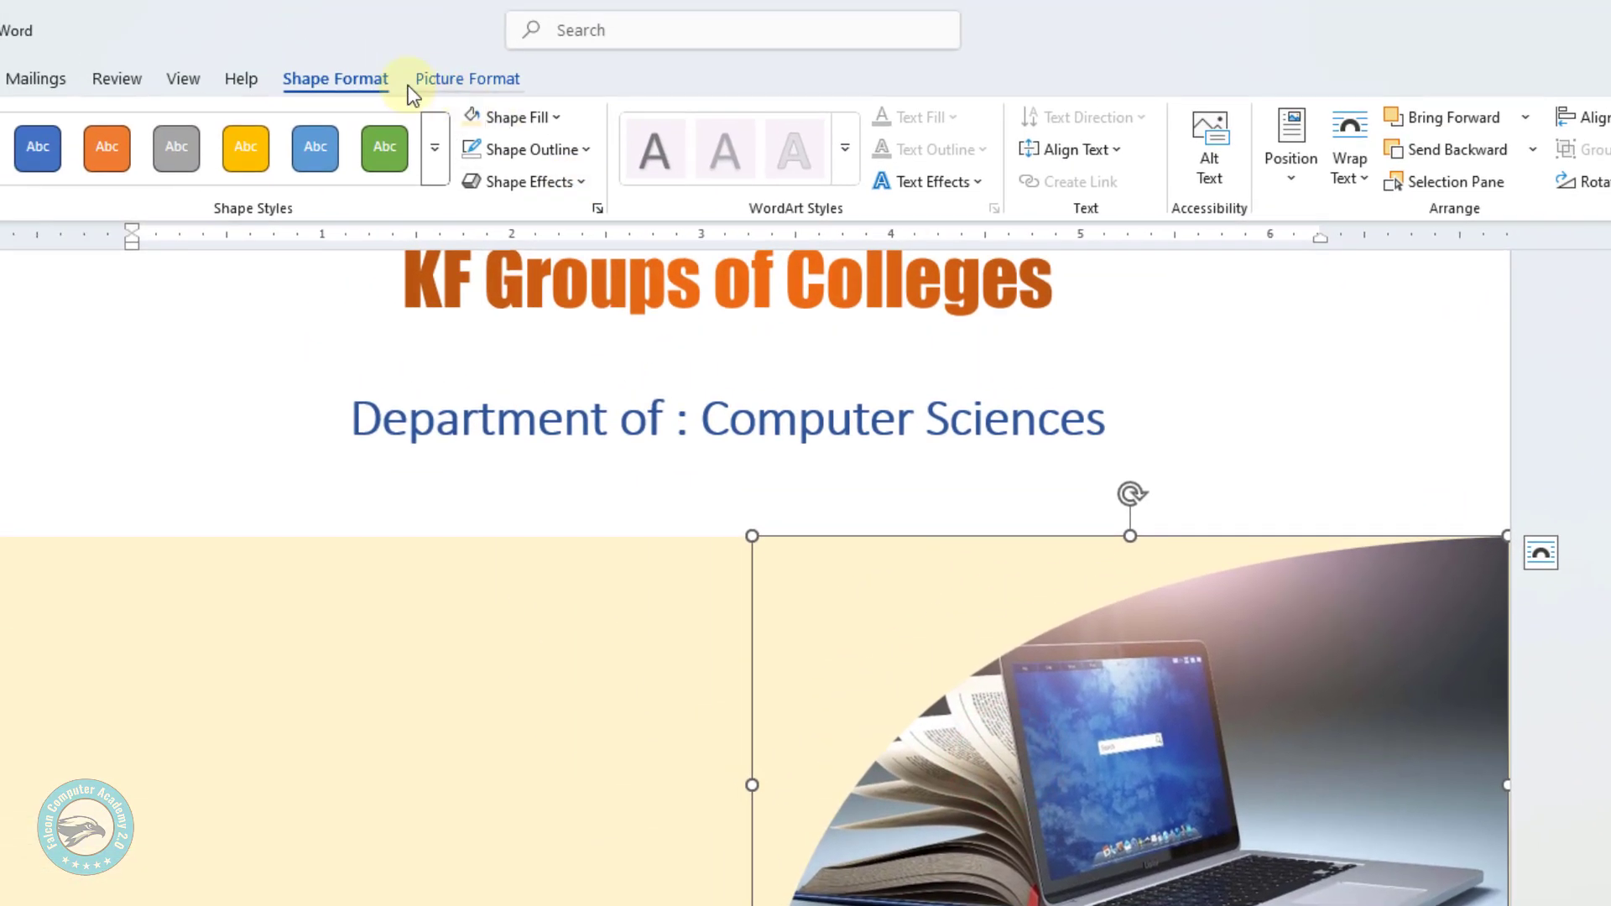
pyautogui.click(468, 79)
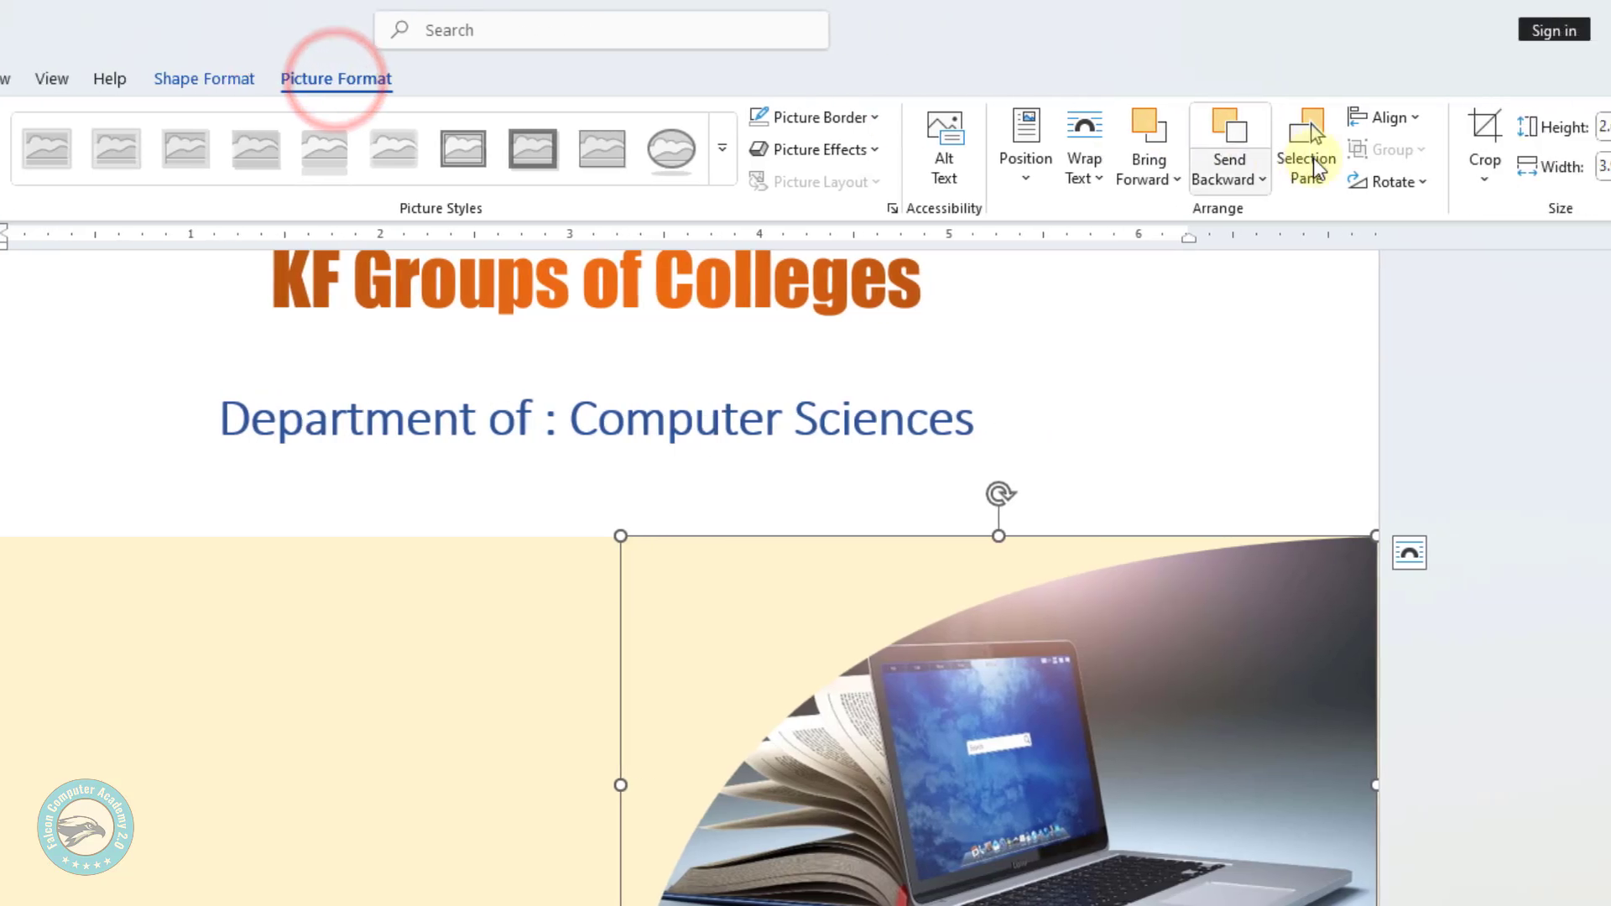
pyautogui.click(1481, 178)
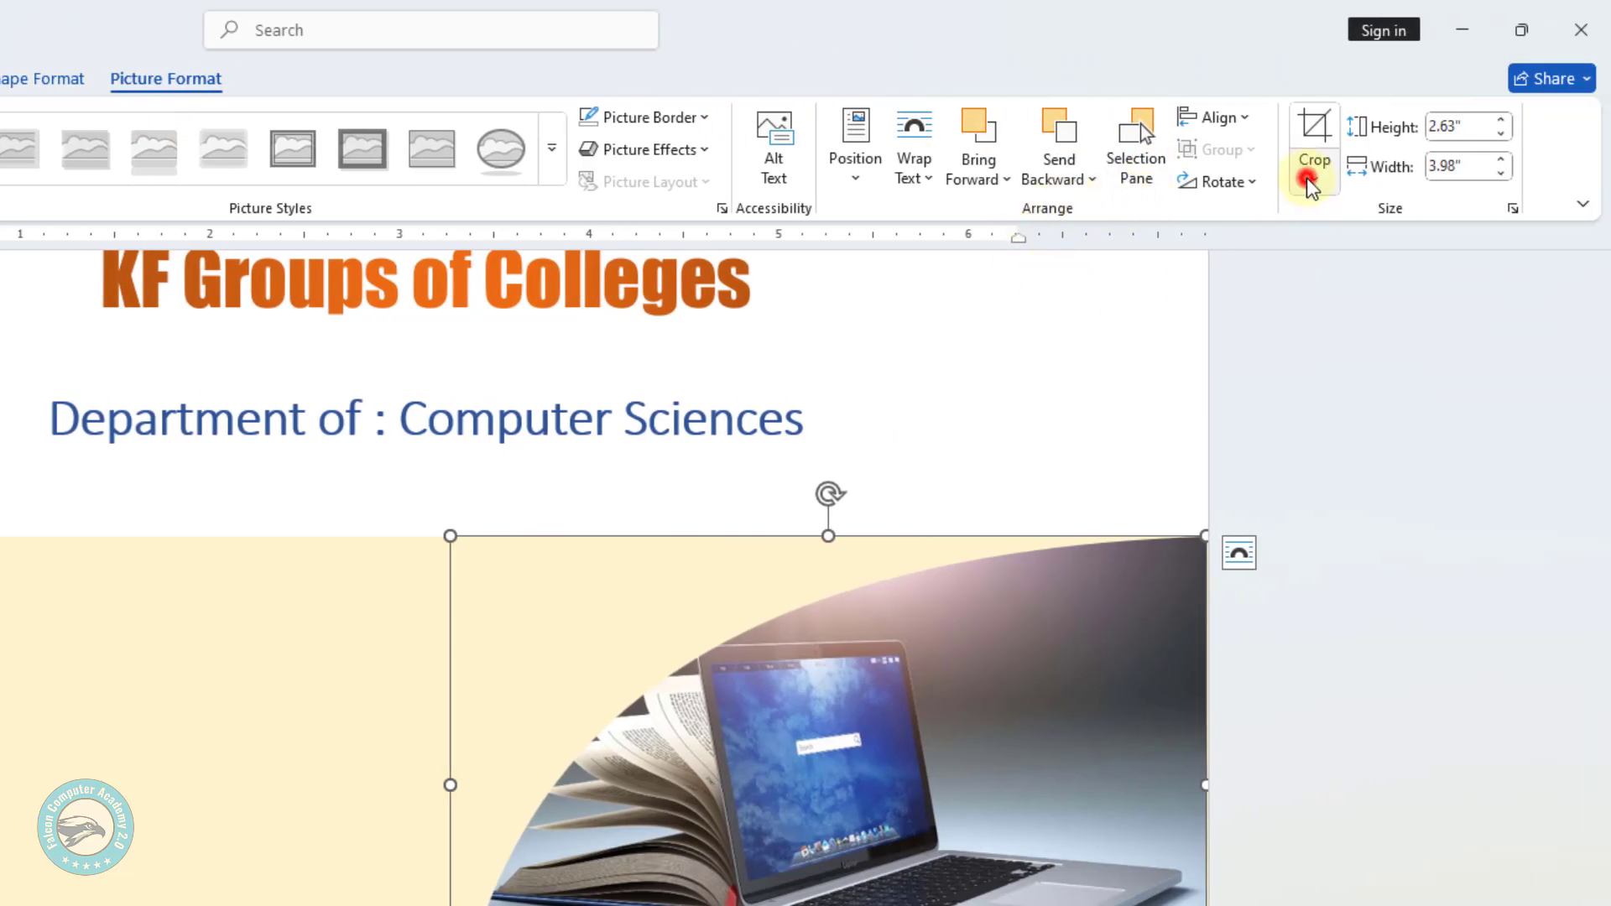
pyautogui.click(1347, 323)
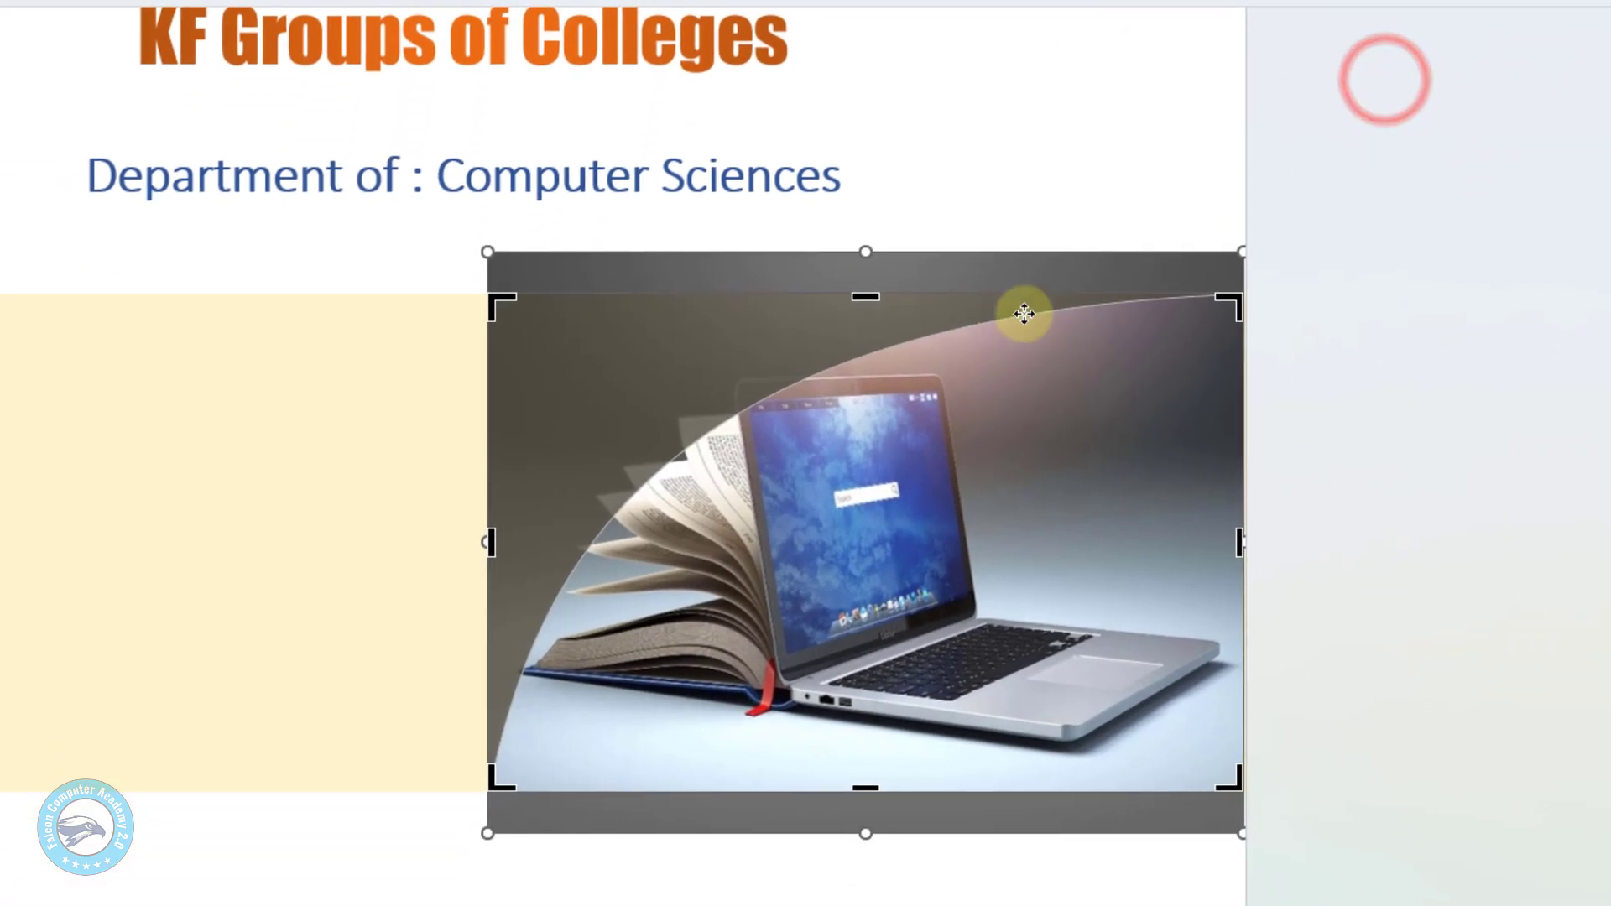
pyautogui.moveTo(895, 487); pyautogui.dragTo(871, 532)
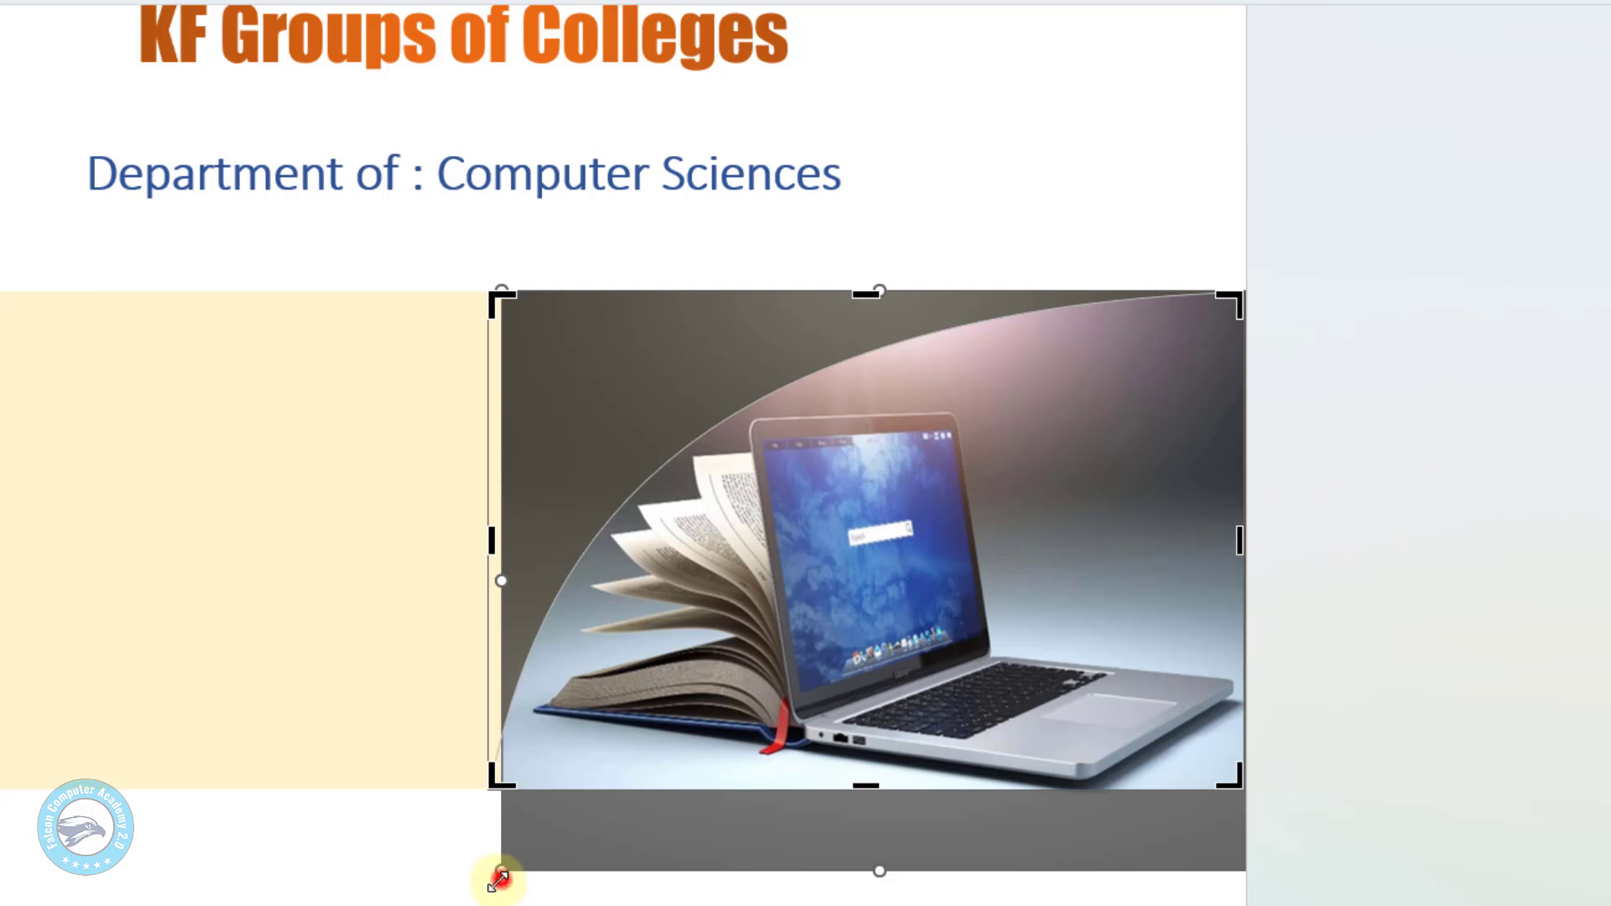
pyautogui.moveTo(499, 879); pyautogui.dragTo(482, 882)
pyautogui.moveTo(730, 683)
pyautogui.mouseDown()
pyautogui.moveTo(745, 676)
pyautogui.moveTo(738, 690)
pyautogui.mouseUp()
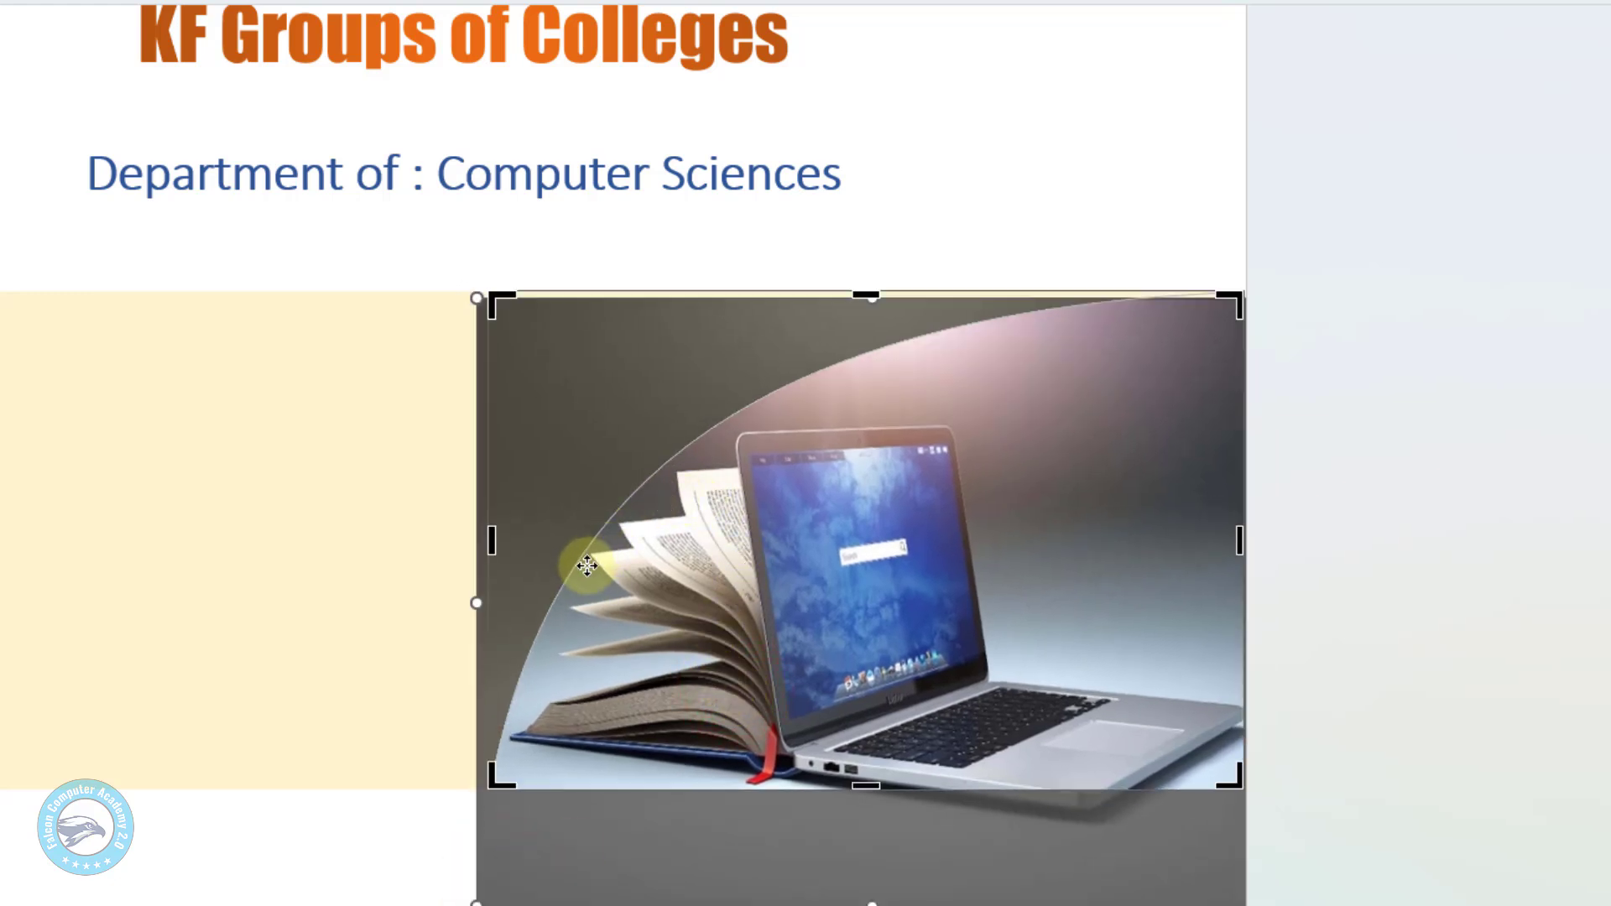
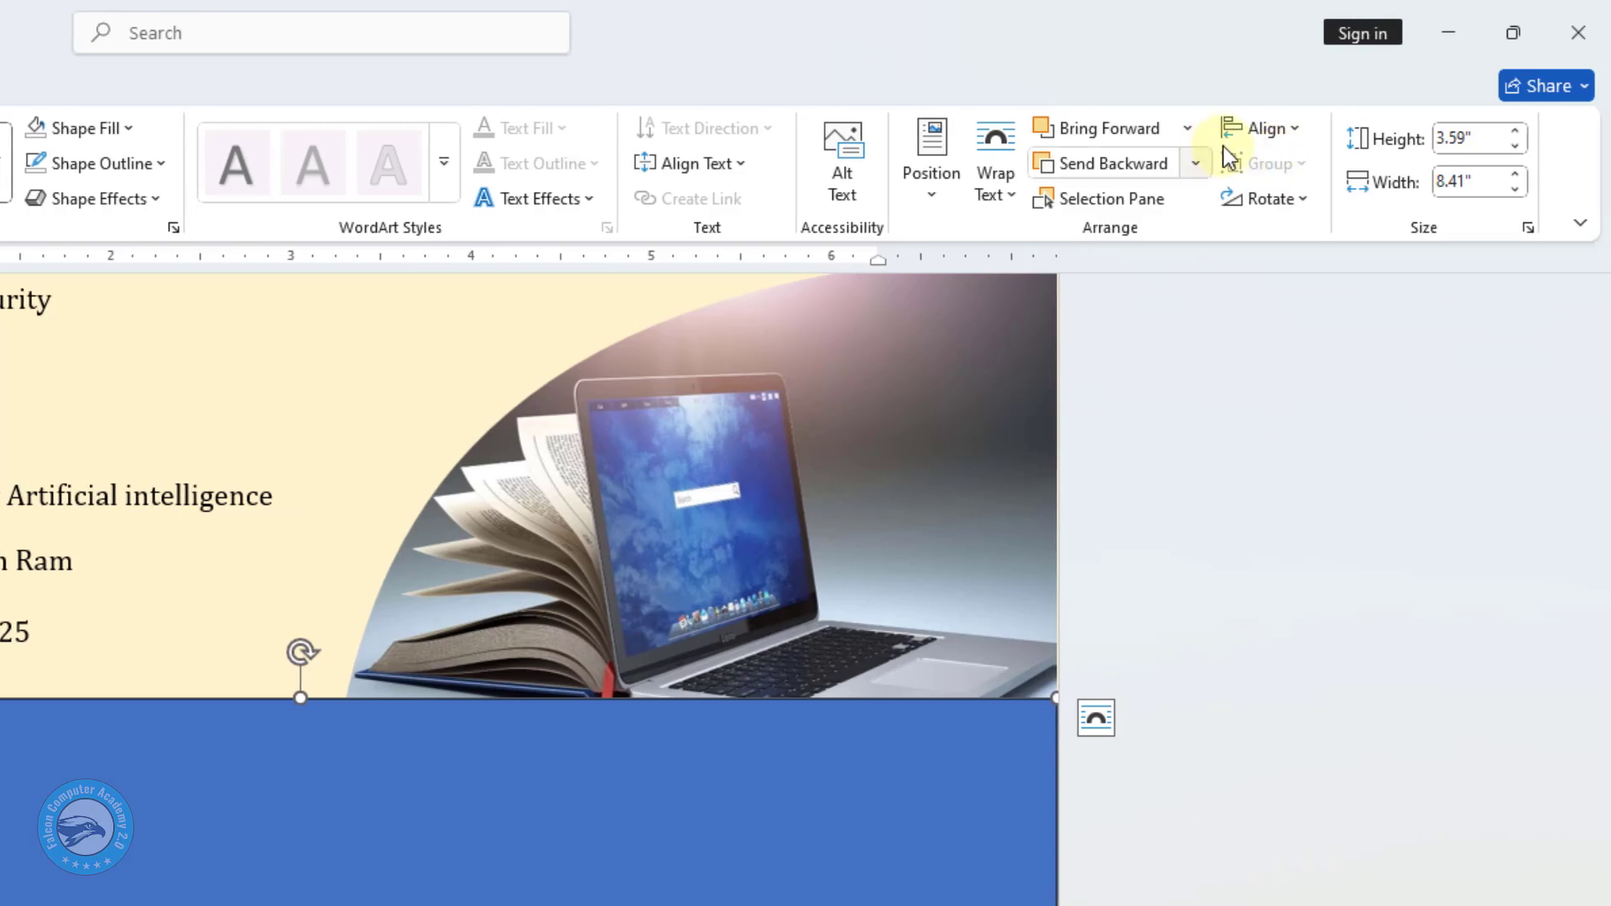
# Center the blue rectangle below the gold band horizontally on the page and remove its outline.
pyautogui.click(1293, 130)
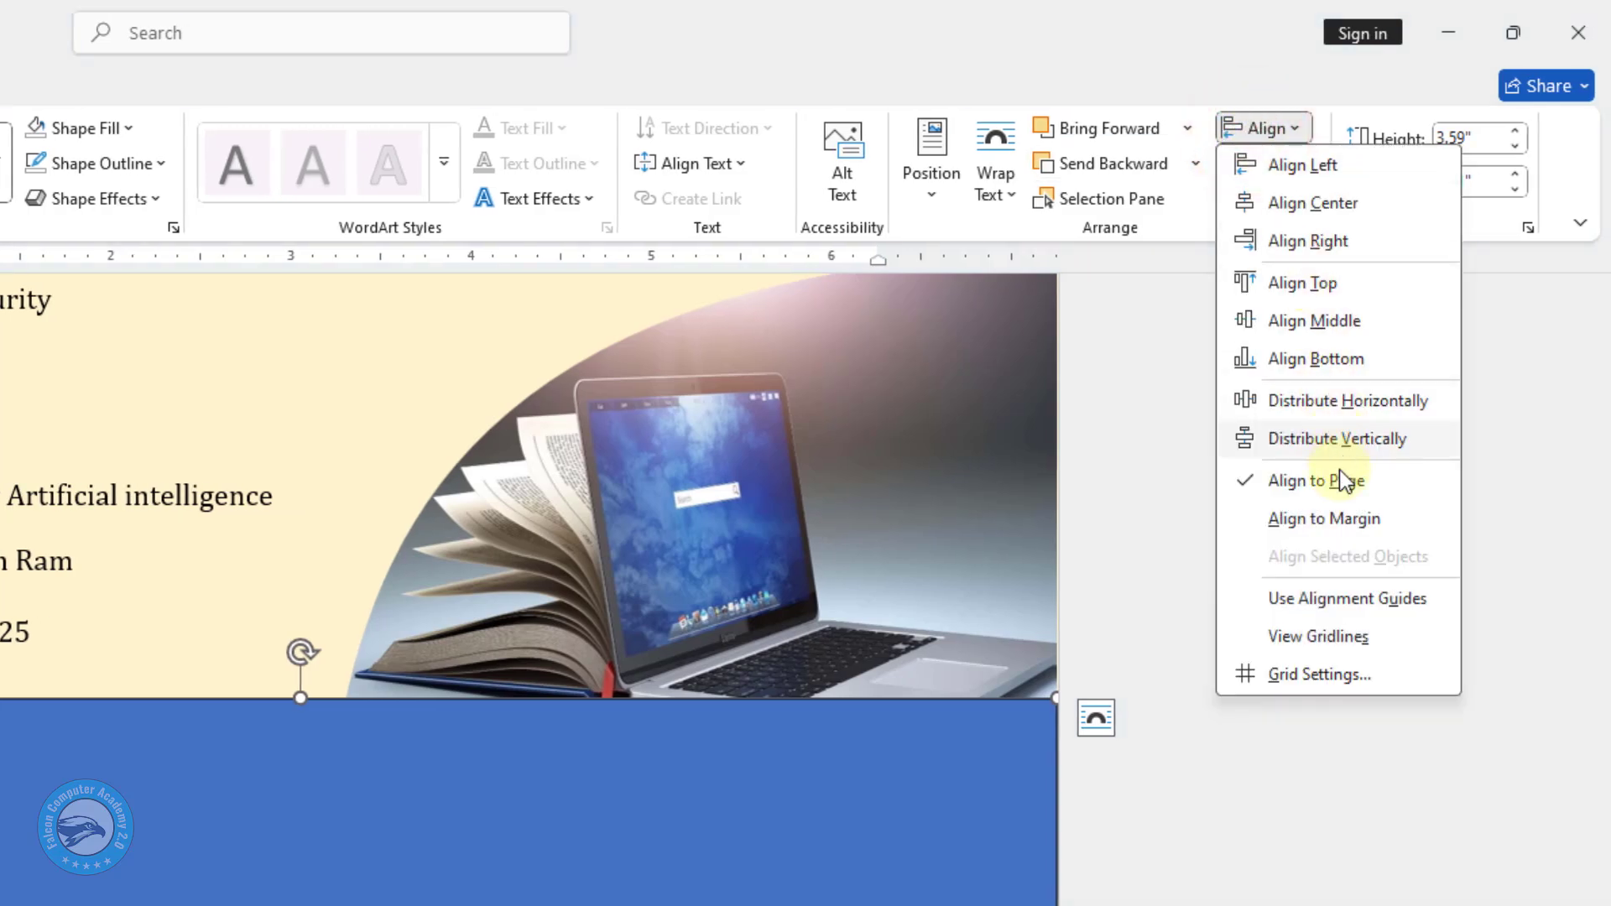
pyautogui.click(1334, 209)
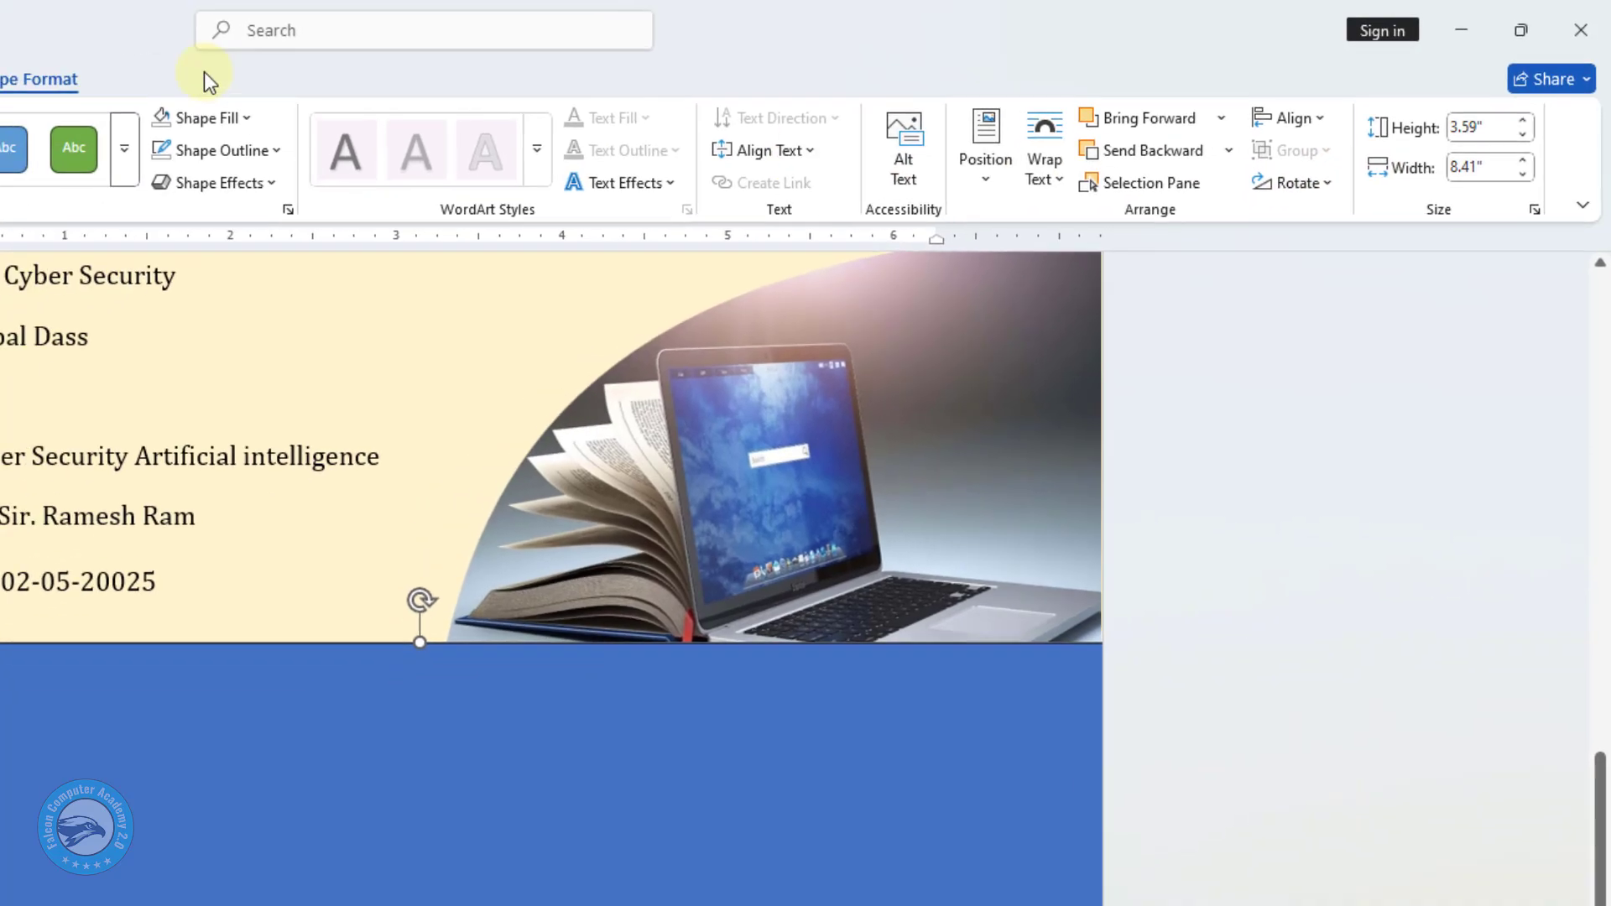
pyautogui.click(225, 151)
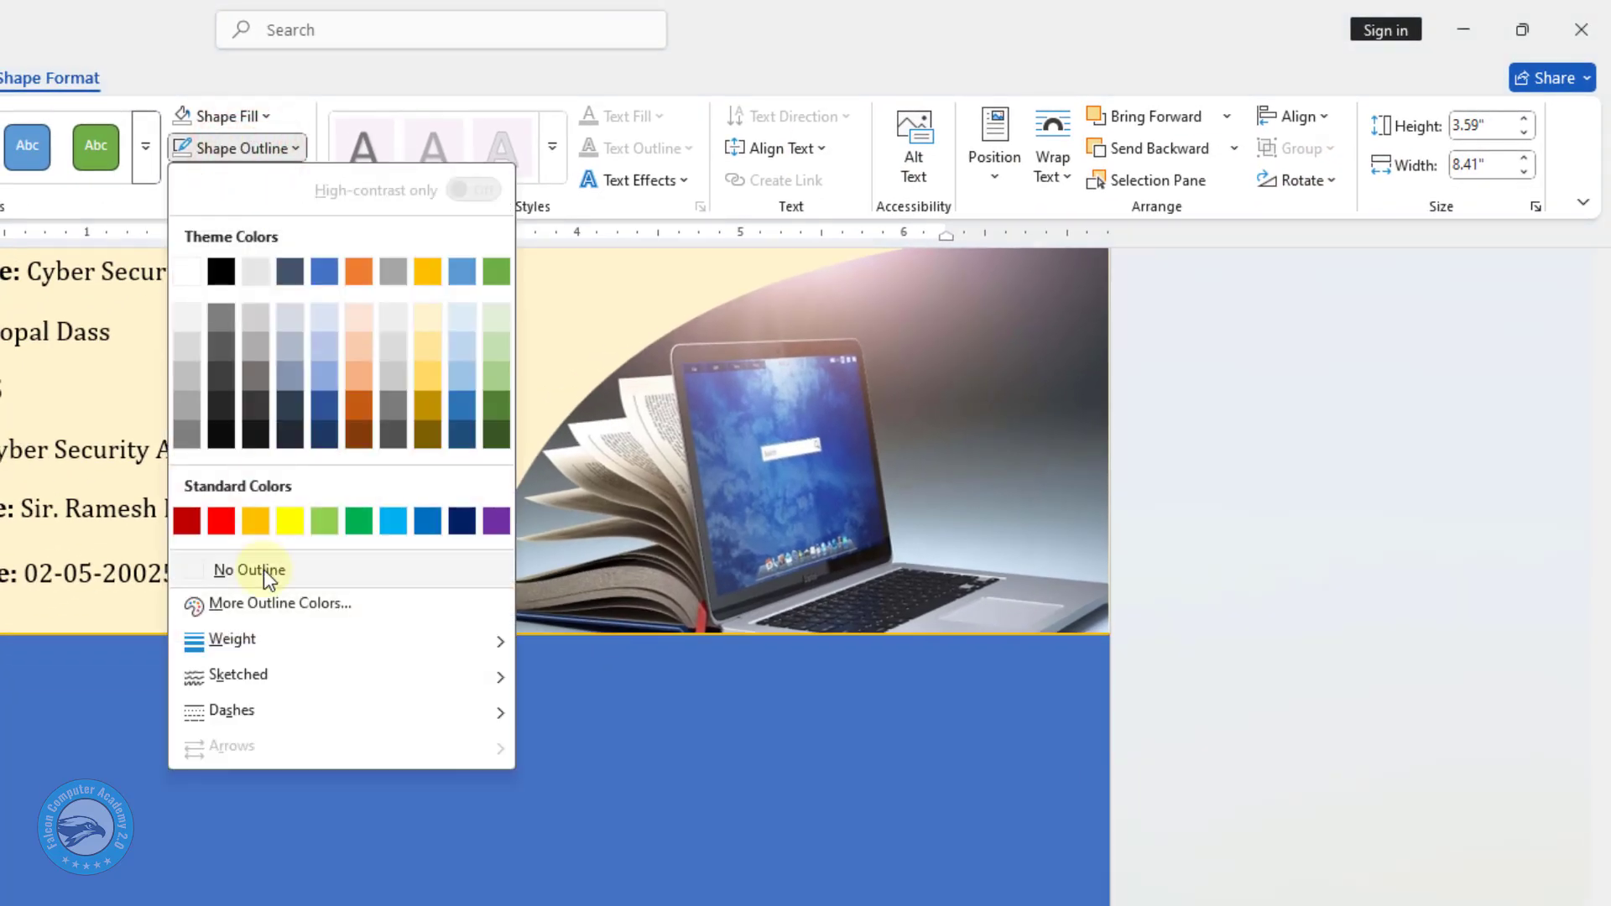
pyautogui.click(264, 569)
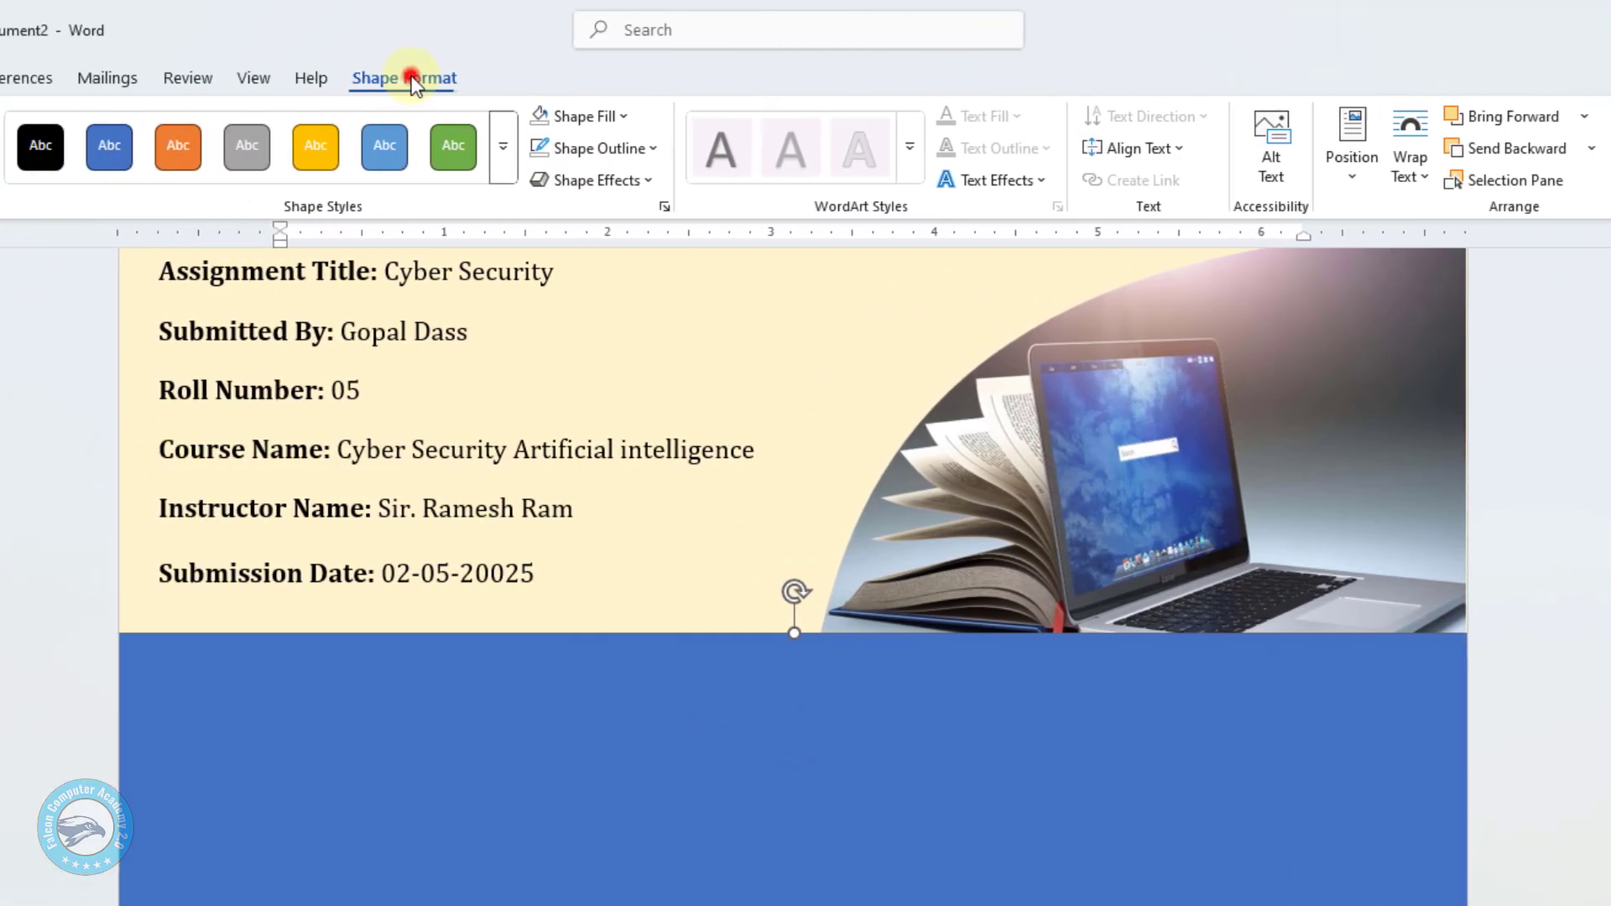
# Fill the blue rectangle with the picture 16268230_rm373batch4-15.jpg from the Cover Page Design Data folder.
pyautogui.click(49, 78)
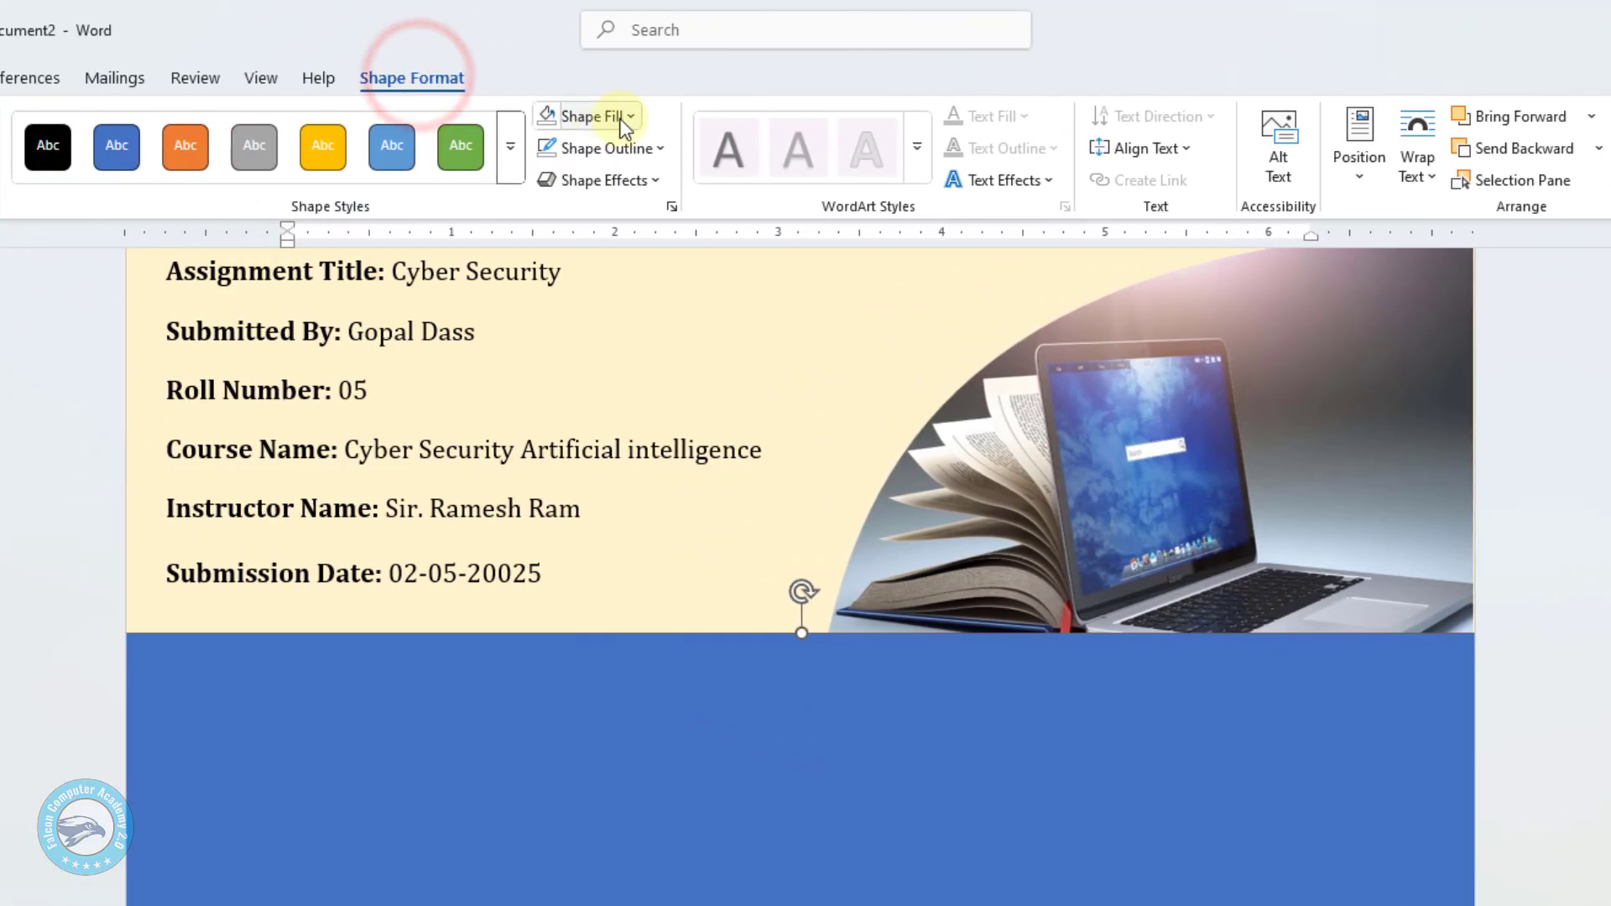
pyautogui.click(623, 119)
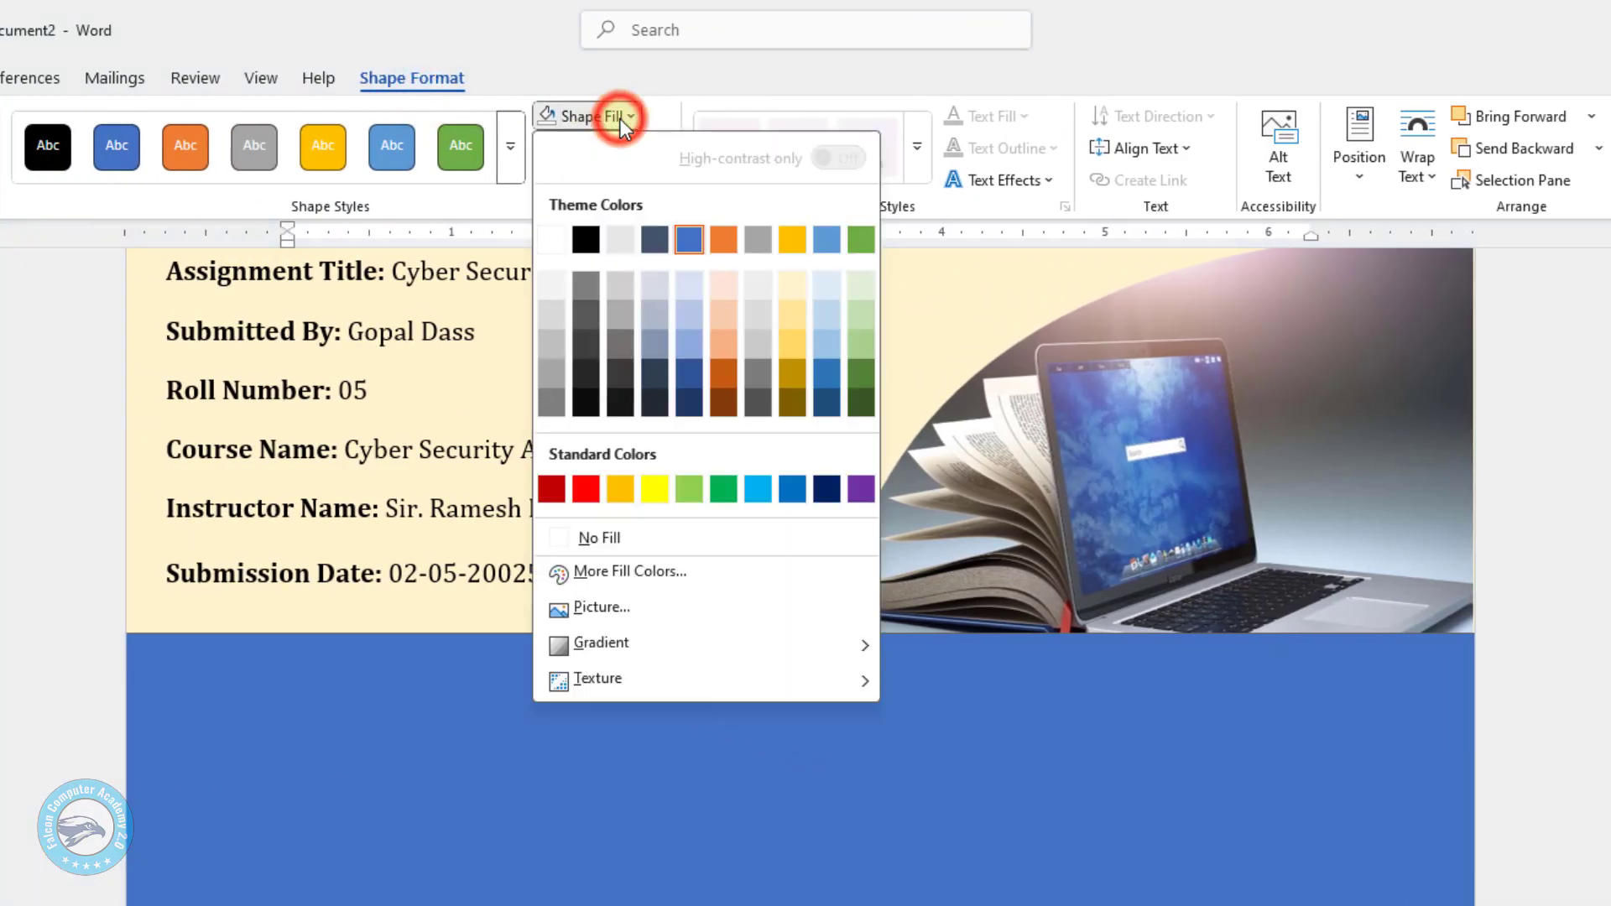
pyautogui.click(640, 608)
pyautogui.click(624, 534)
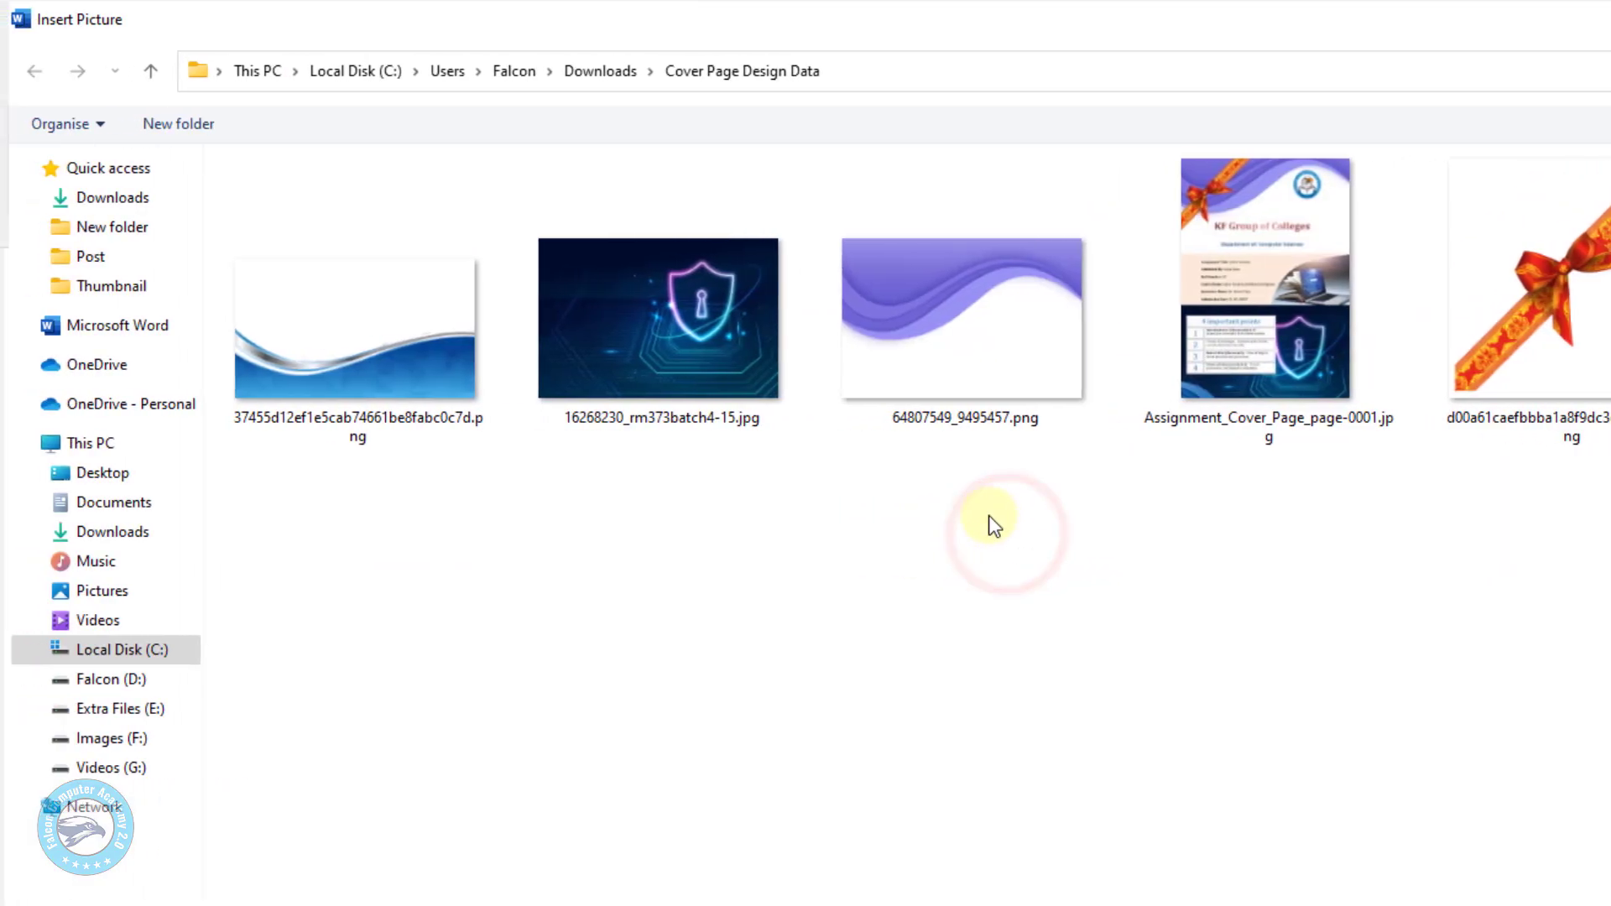
pyautogui.click(683, 337)
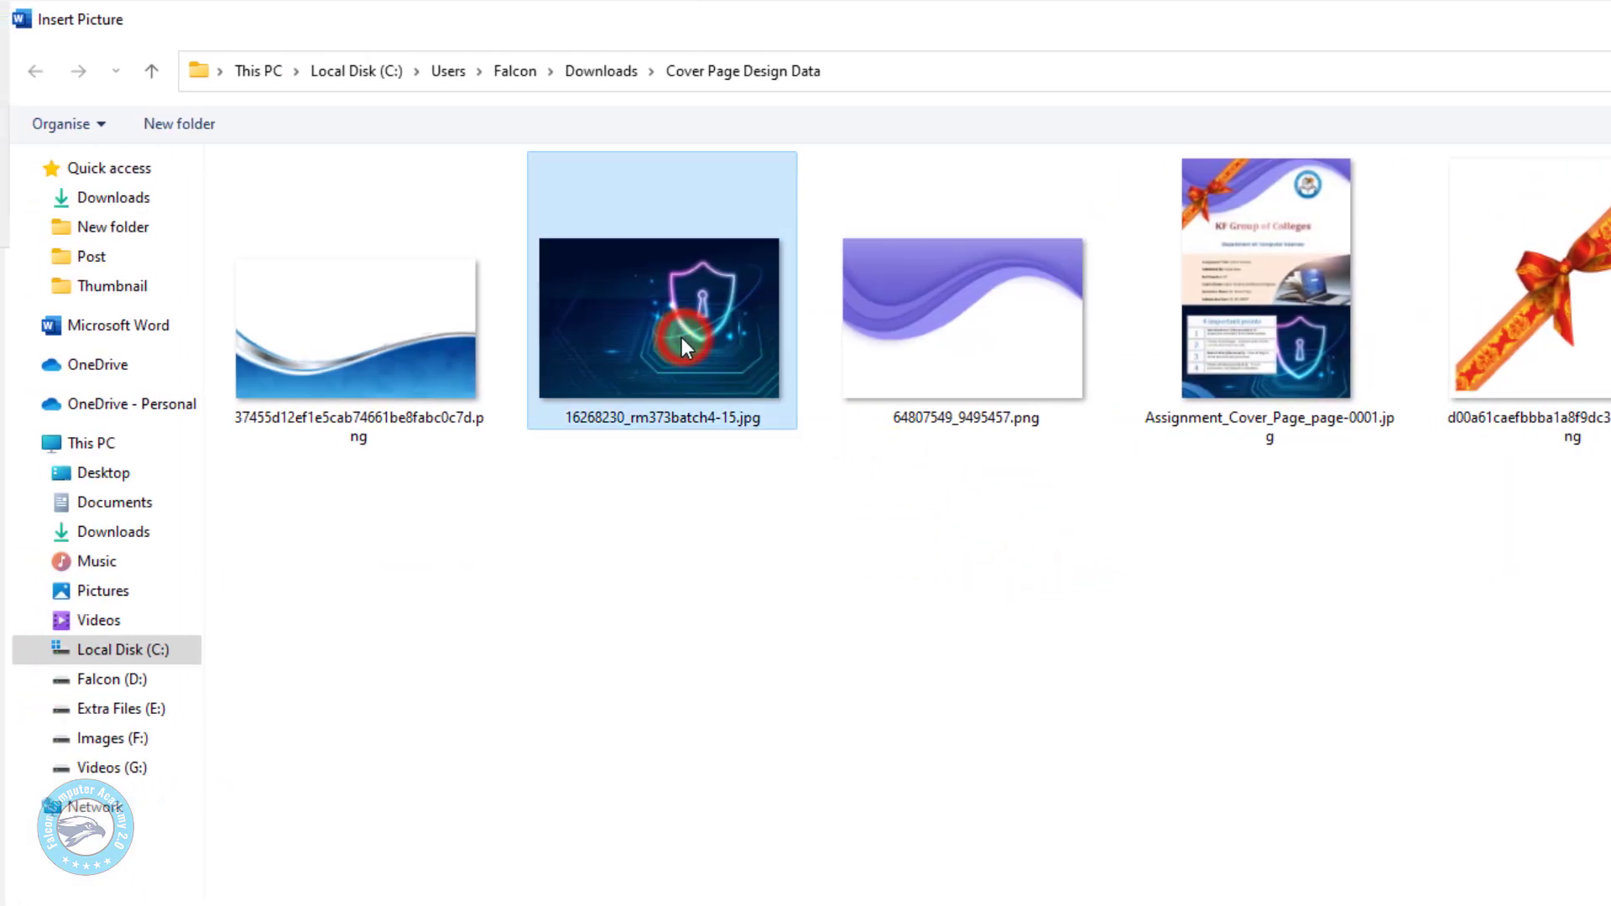
pyautogui.click(1496, 863)
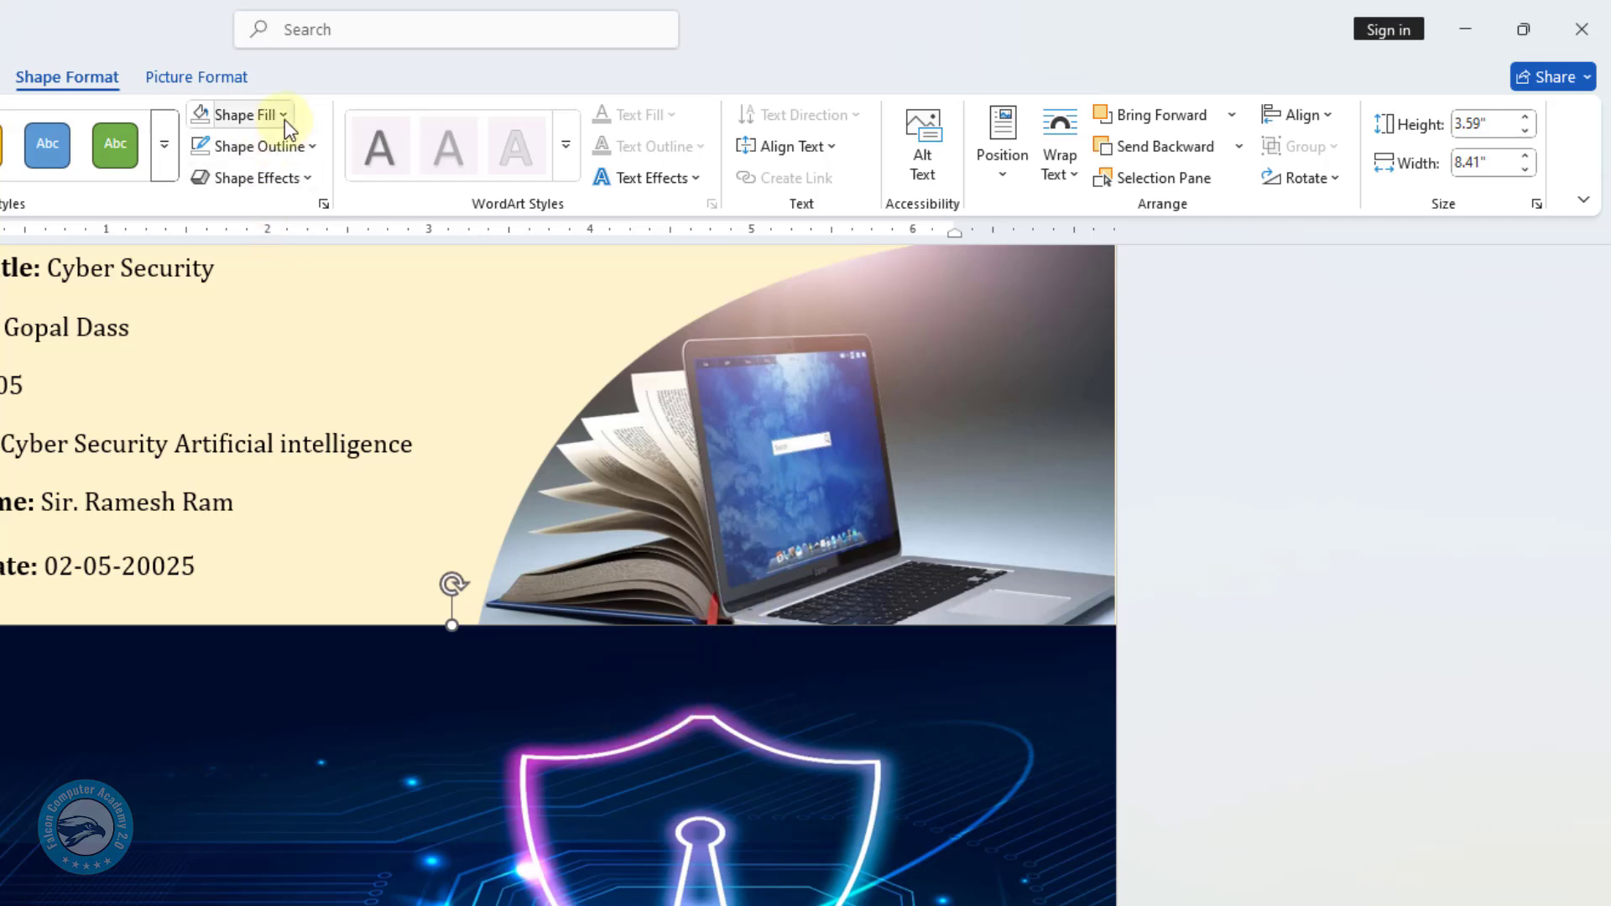
# Crop the shield picture with the Fill option and move it down within the rectangle so the whole shield is shown.
pyautogui.click(195, 76)
pyautogui.click(1317, 174)
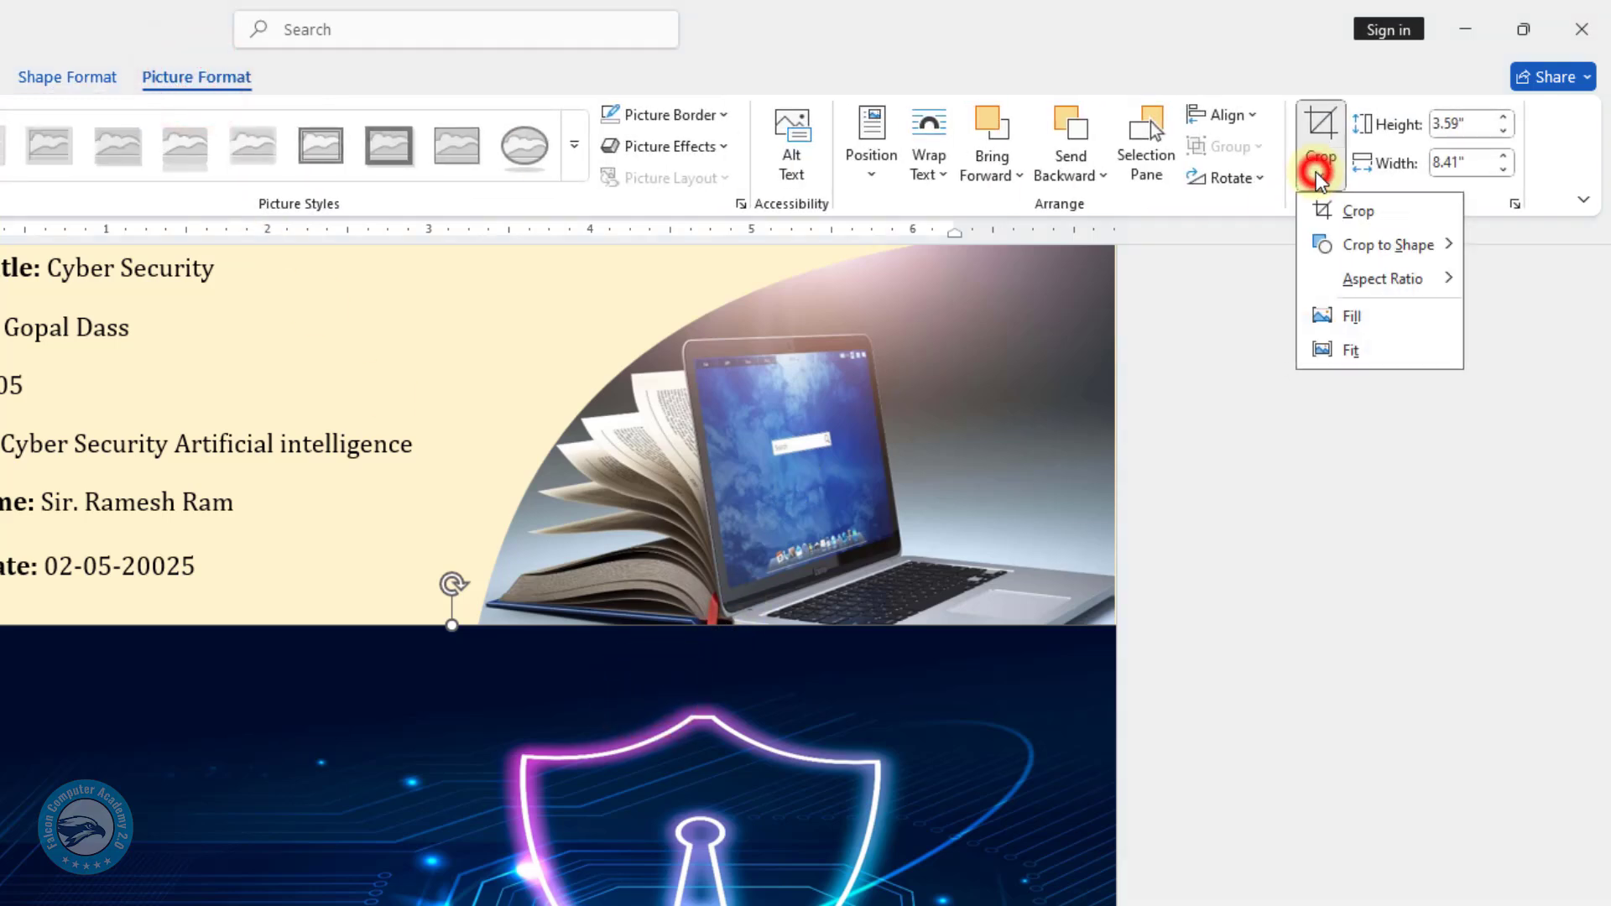
pyautogui.click(1352, 316)
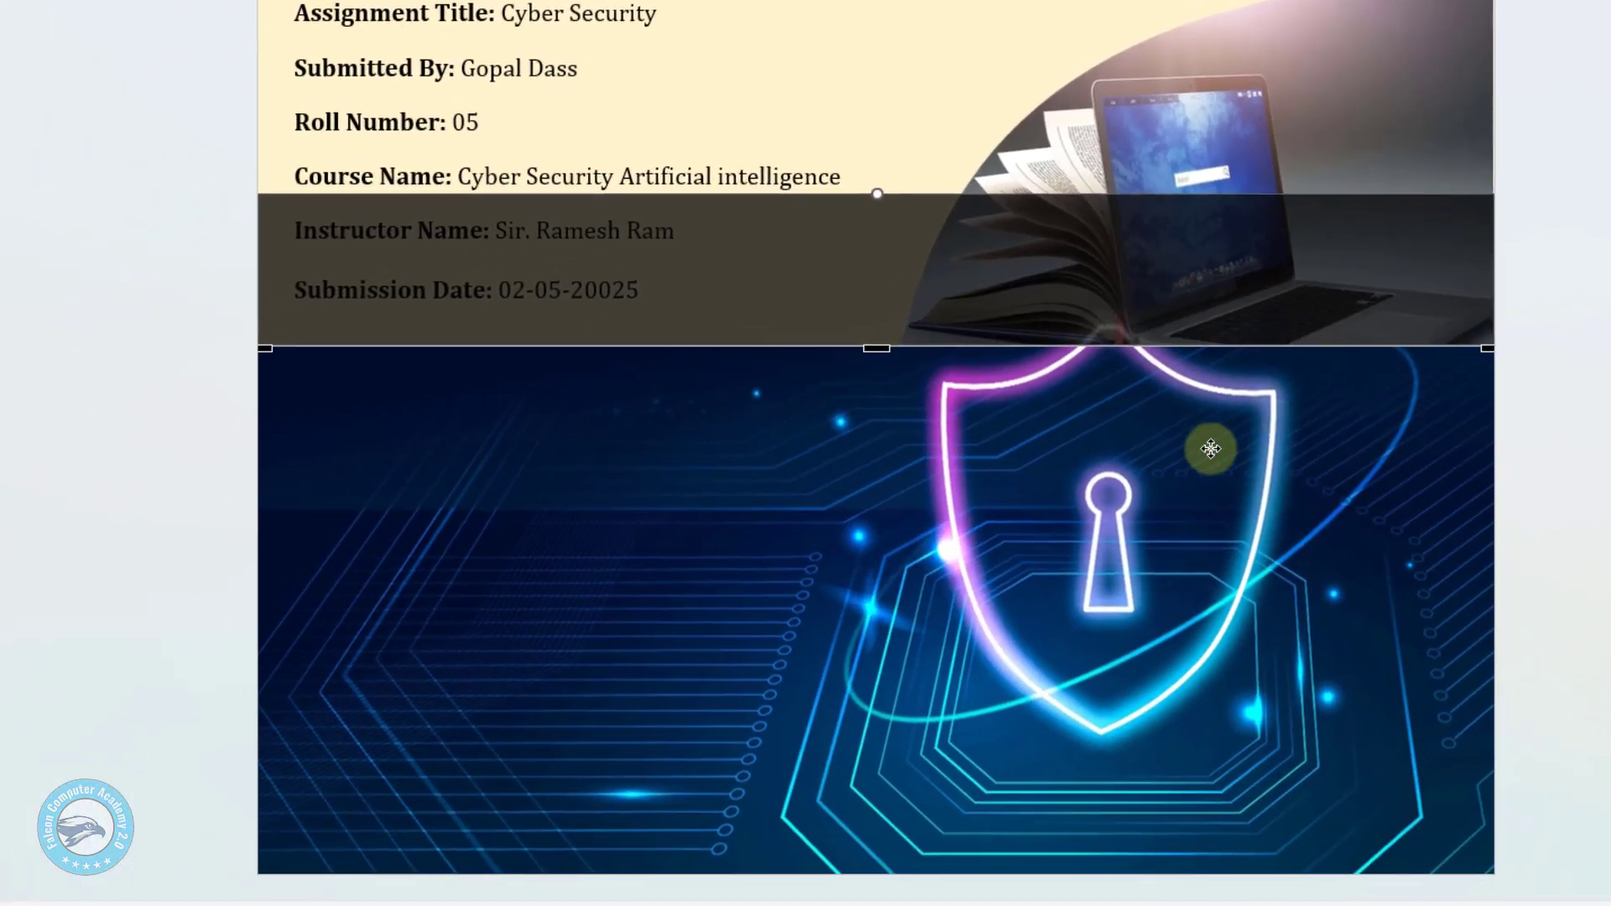
pyautogui.moveTo(1210, 449); pyautogui.dragTo(1187, 549)
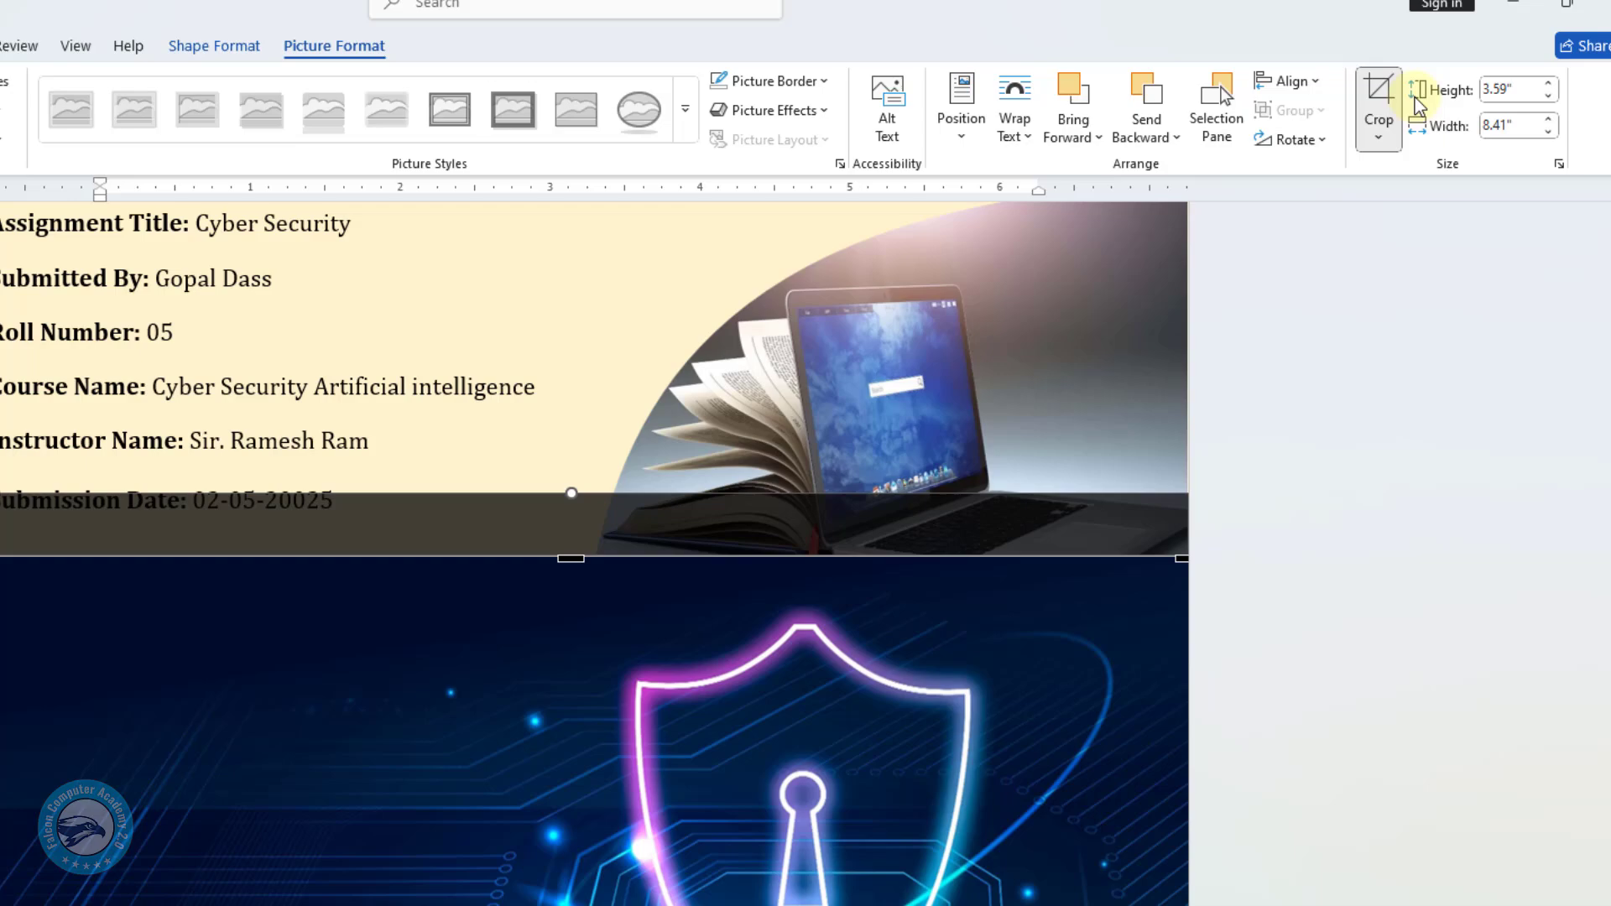
pyautogui.click(1341, 118)
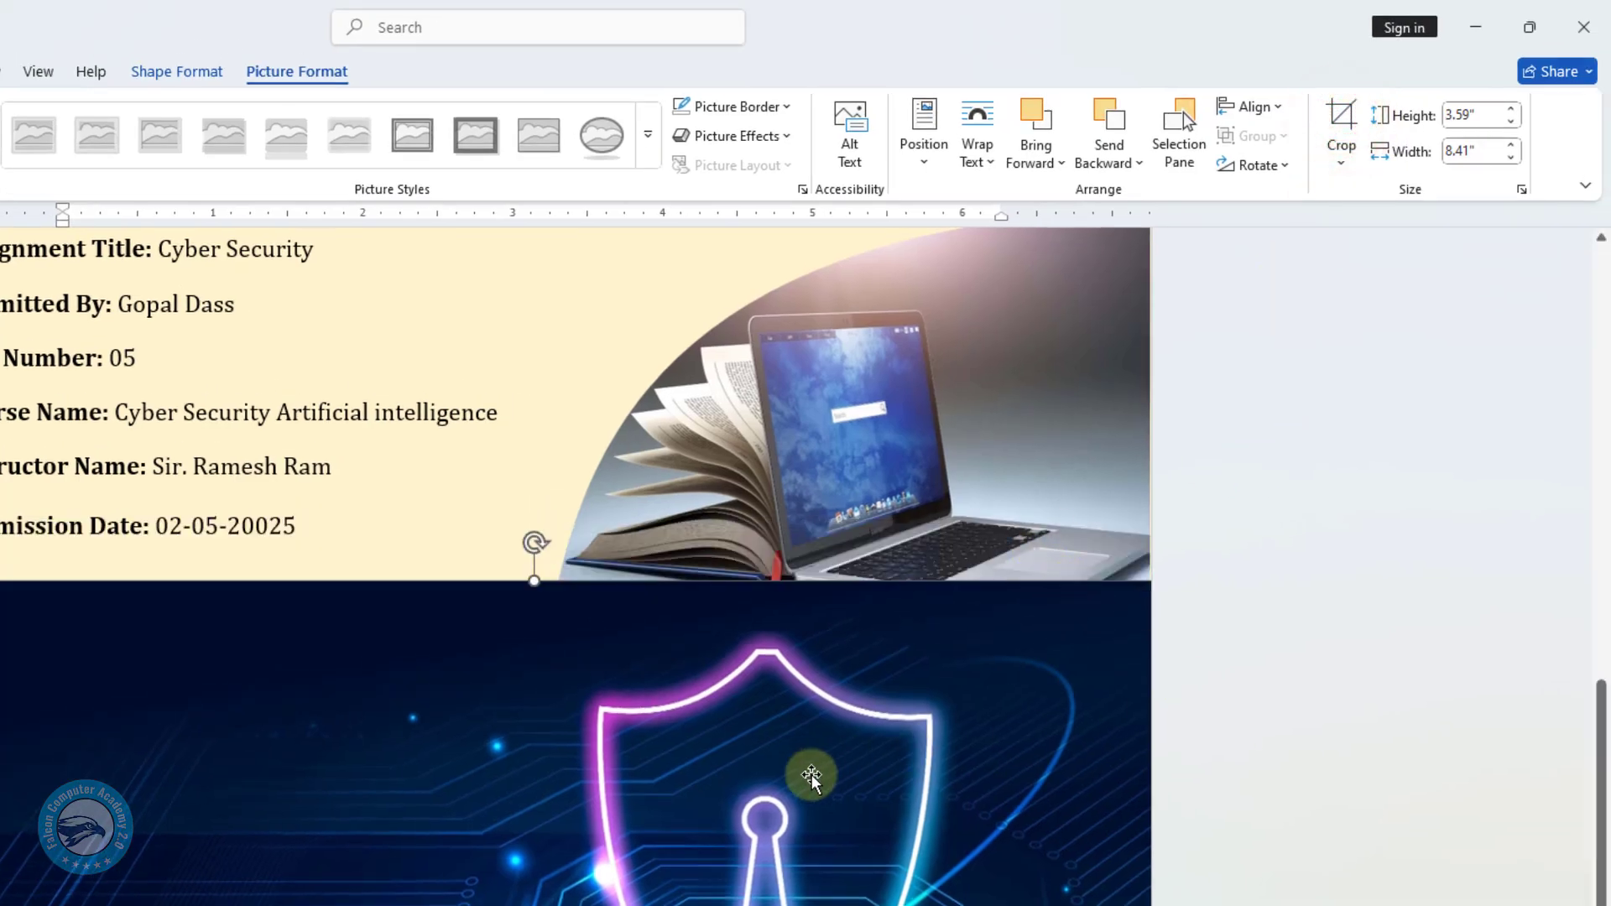
# Review the lower part of the page and compare it with the sample cover page in the image viewer.
pyautogui.keyDown('ctrl'); pyautogui.scroll(-4, 812, 776); pyautogui.keyUp('ctrl')
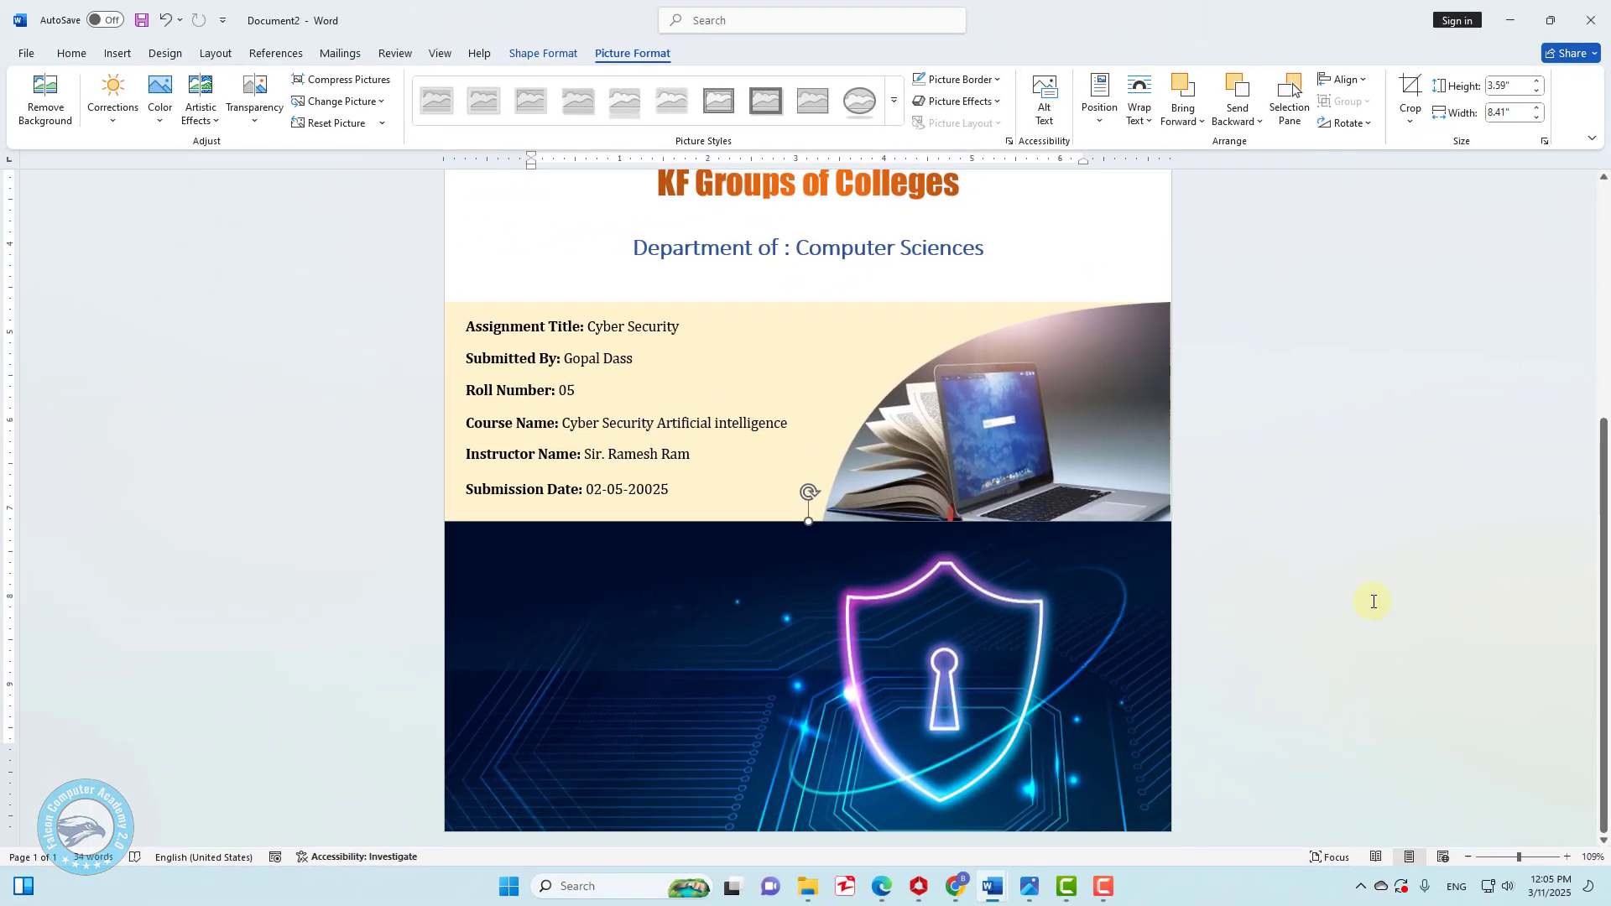
pyautogui.keyDown('ctrl'); pyautogui.scroll(8, 820, 671); pyautogui.keyUp('ctrl')
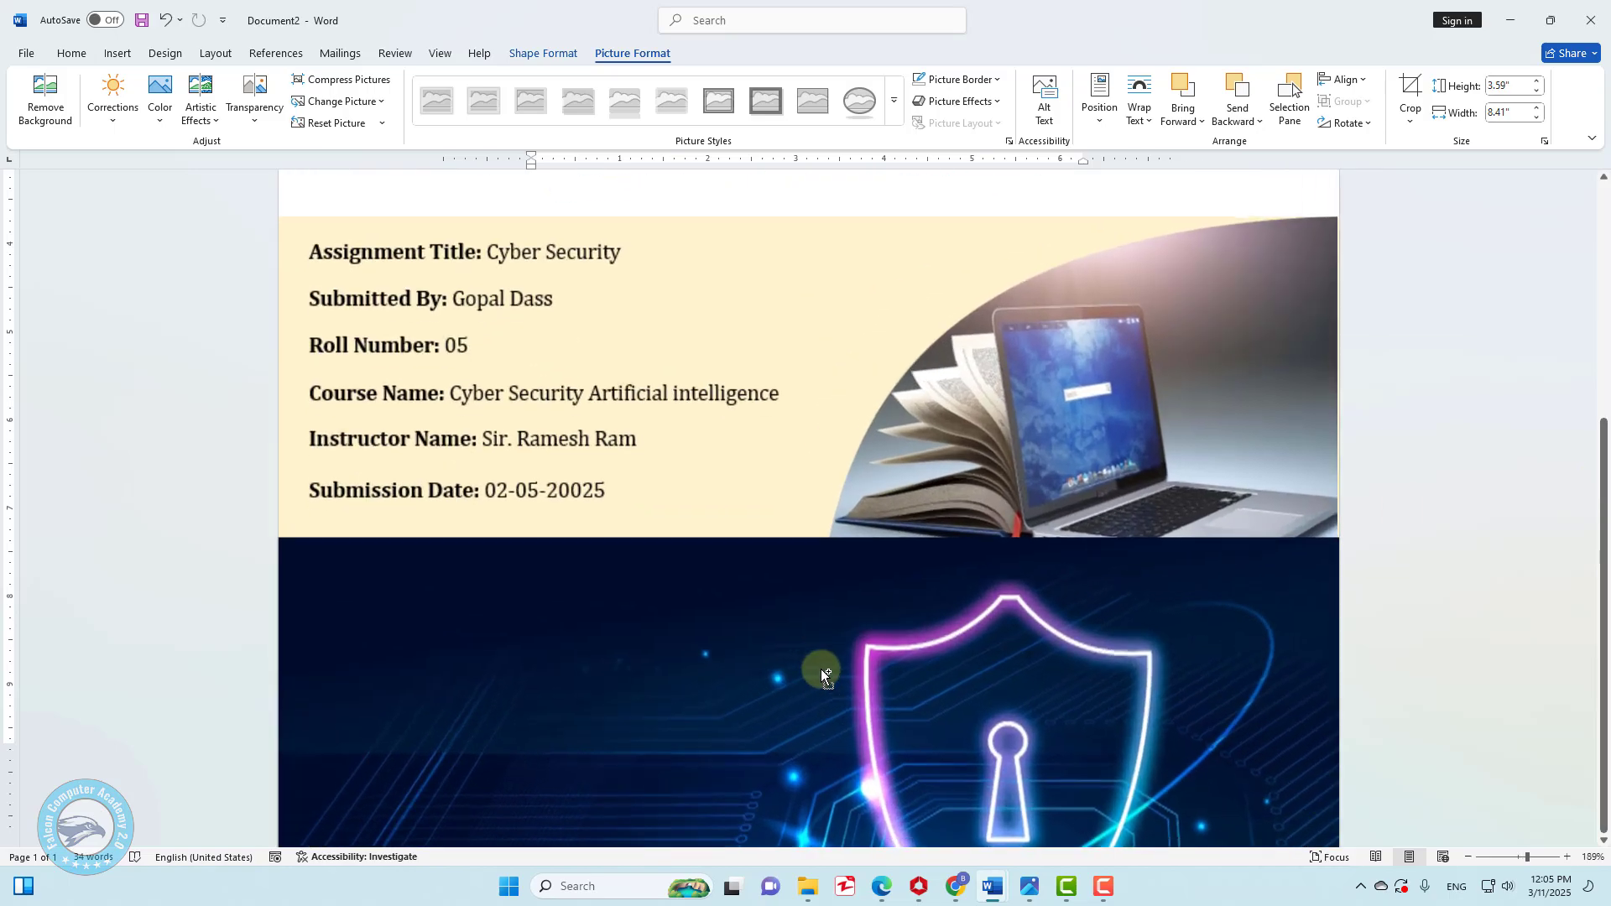
pyautogui.click(1031, 886)
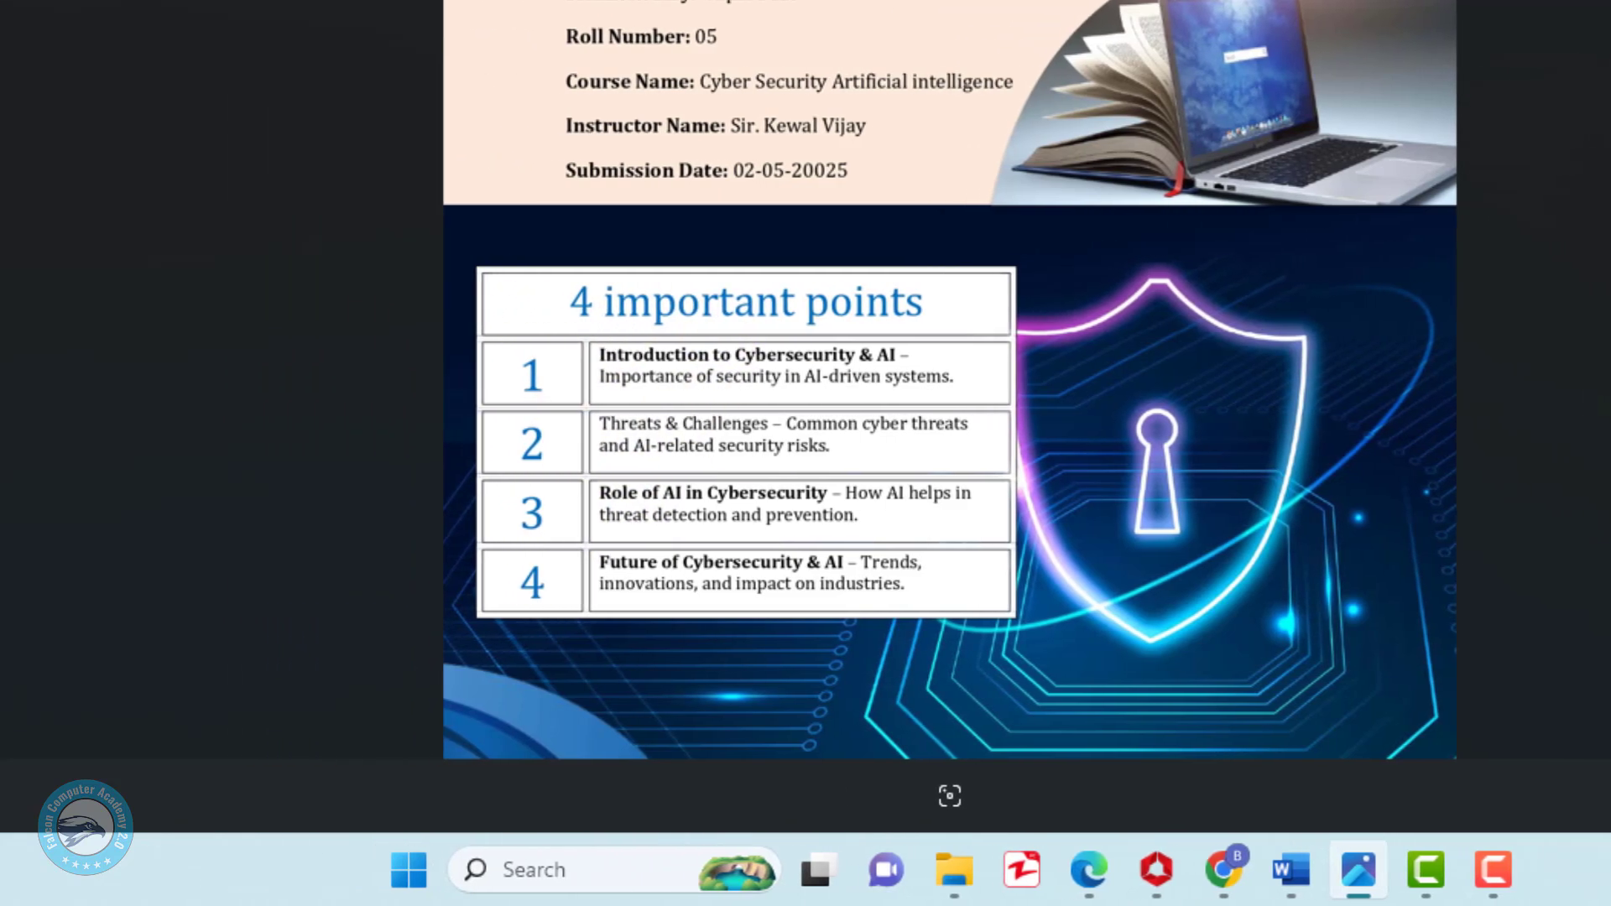
pyautogui.hotkey('alt', 'F4')
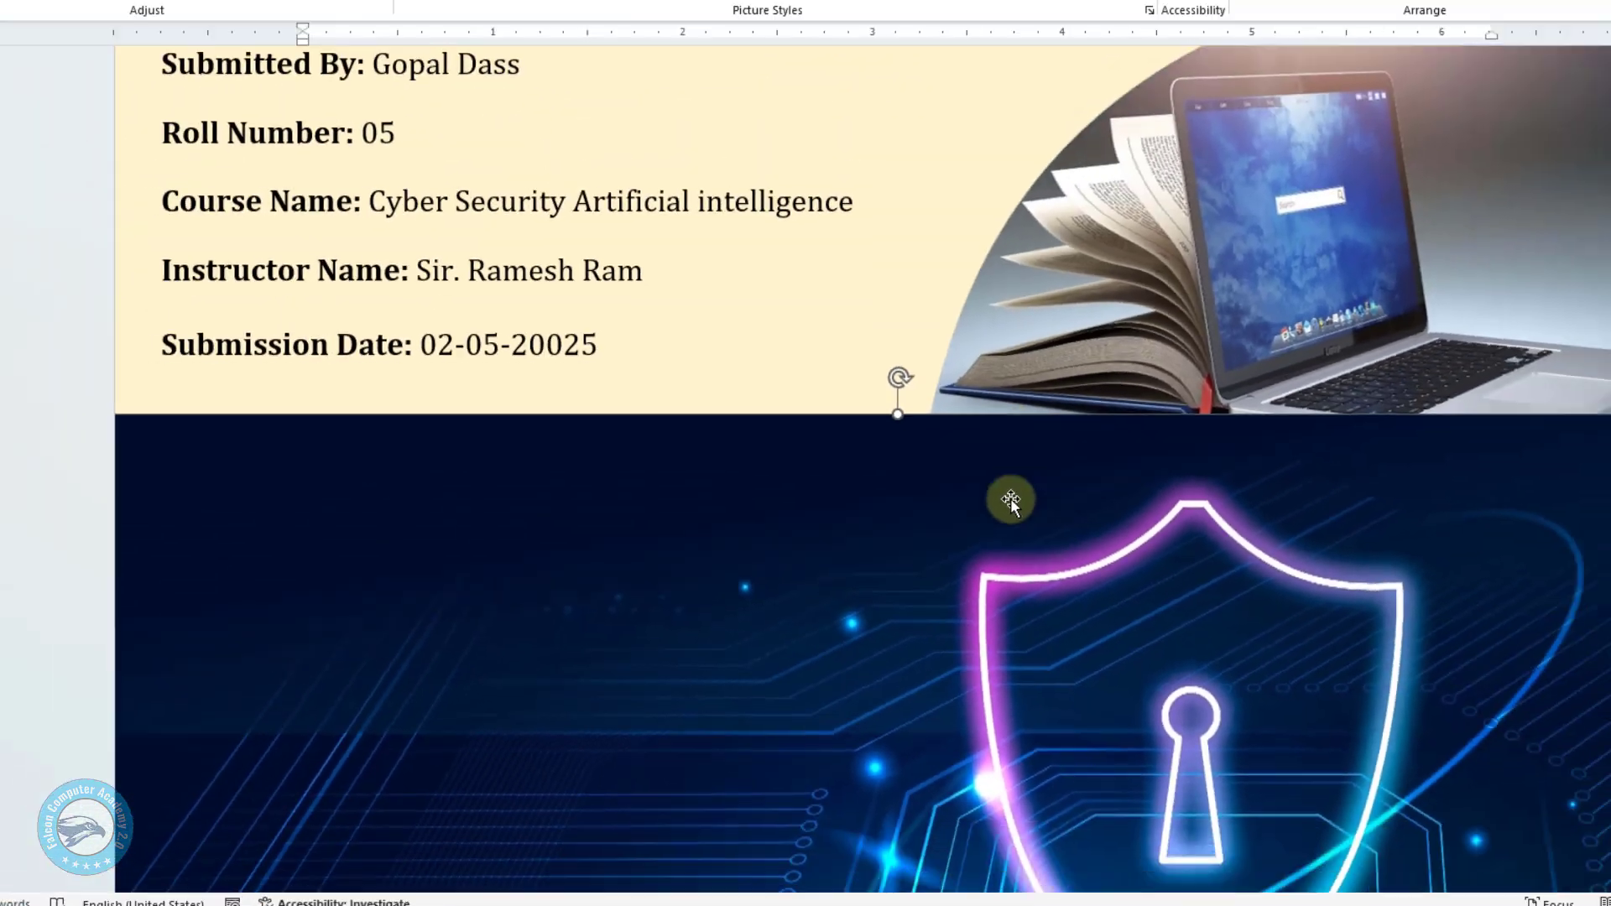
# Draw a large text box over the empty area beside the shield in the lower picture and remove its outline.
pyautogui.scroll(-3, 1010, 499)
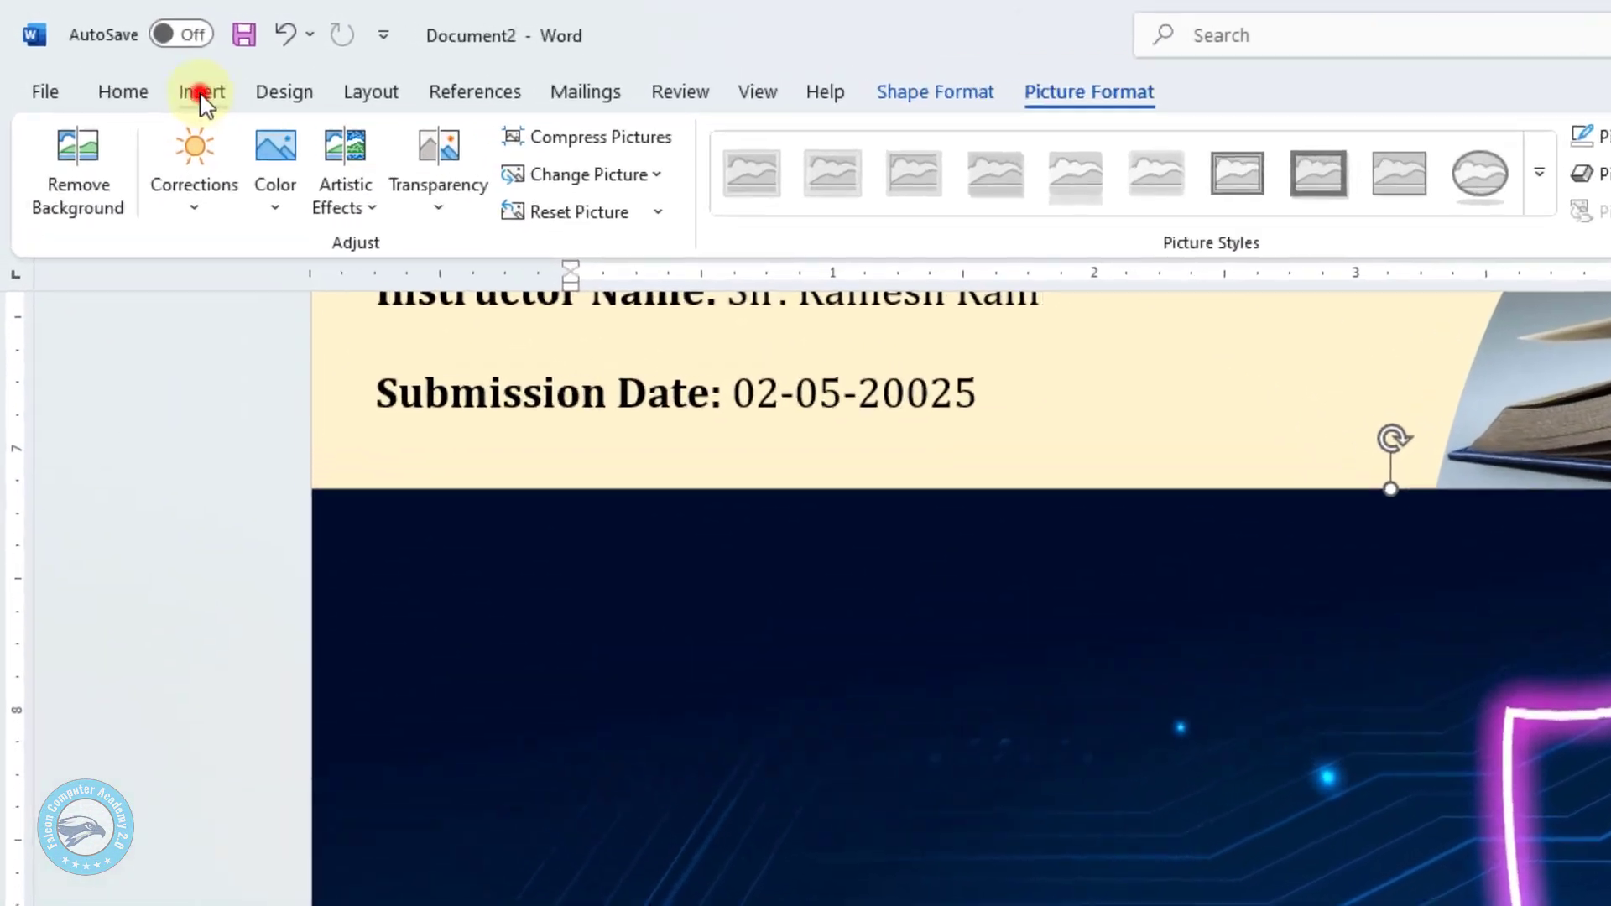
pyautogui.click(132, 59)
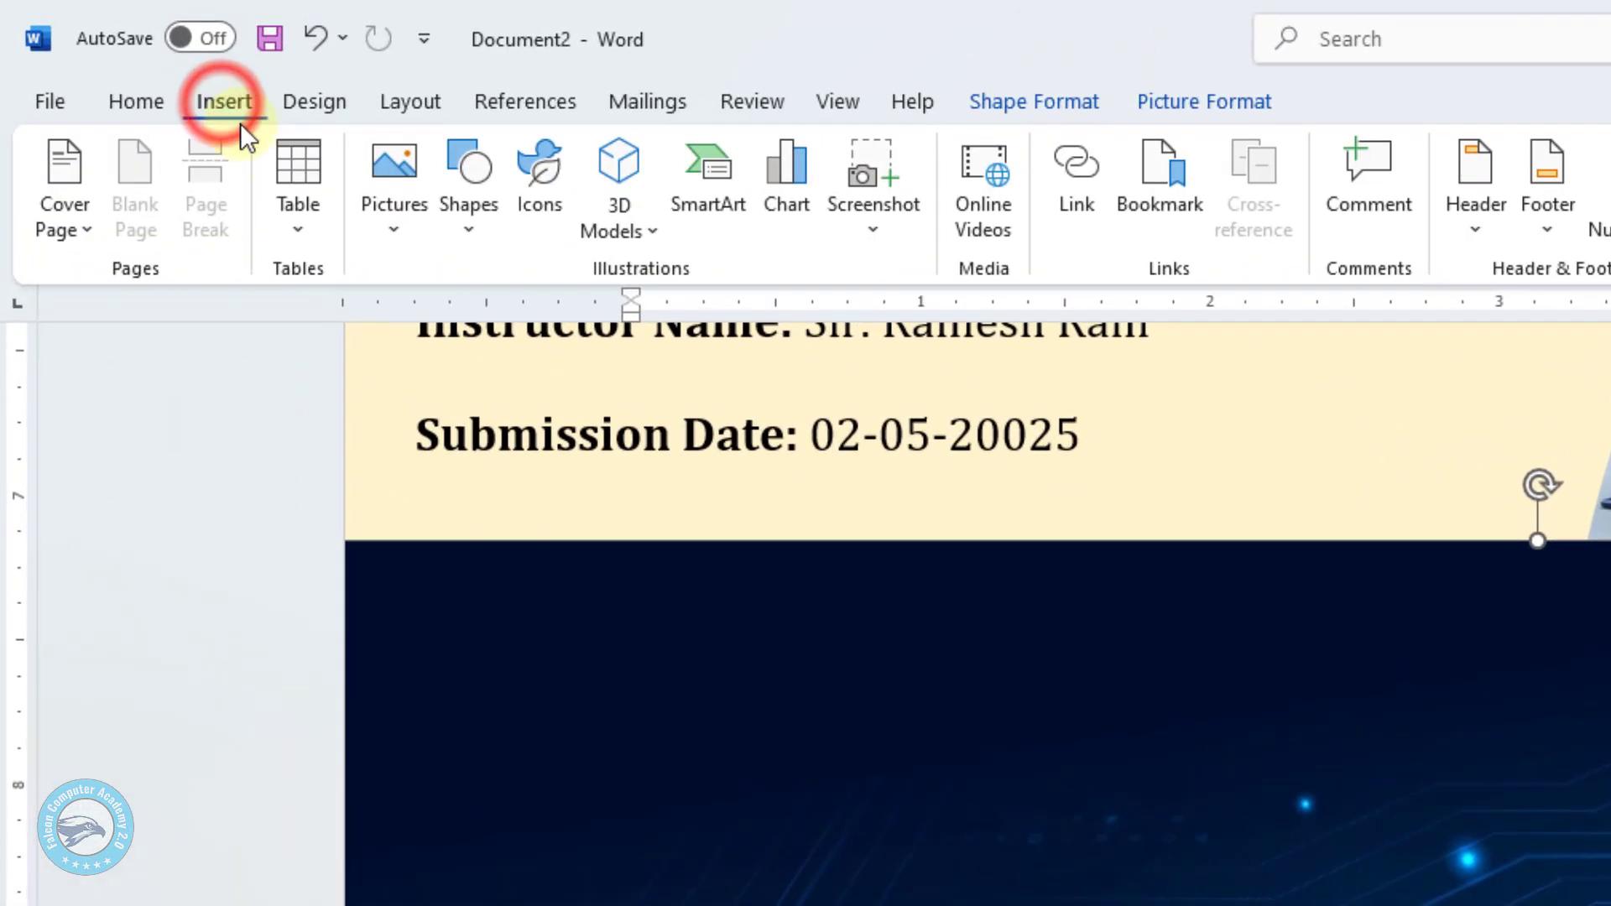
pyautogui.click(279, 136)
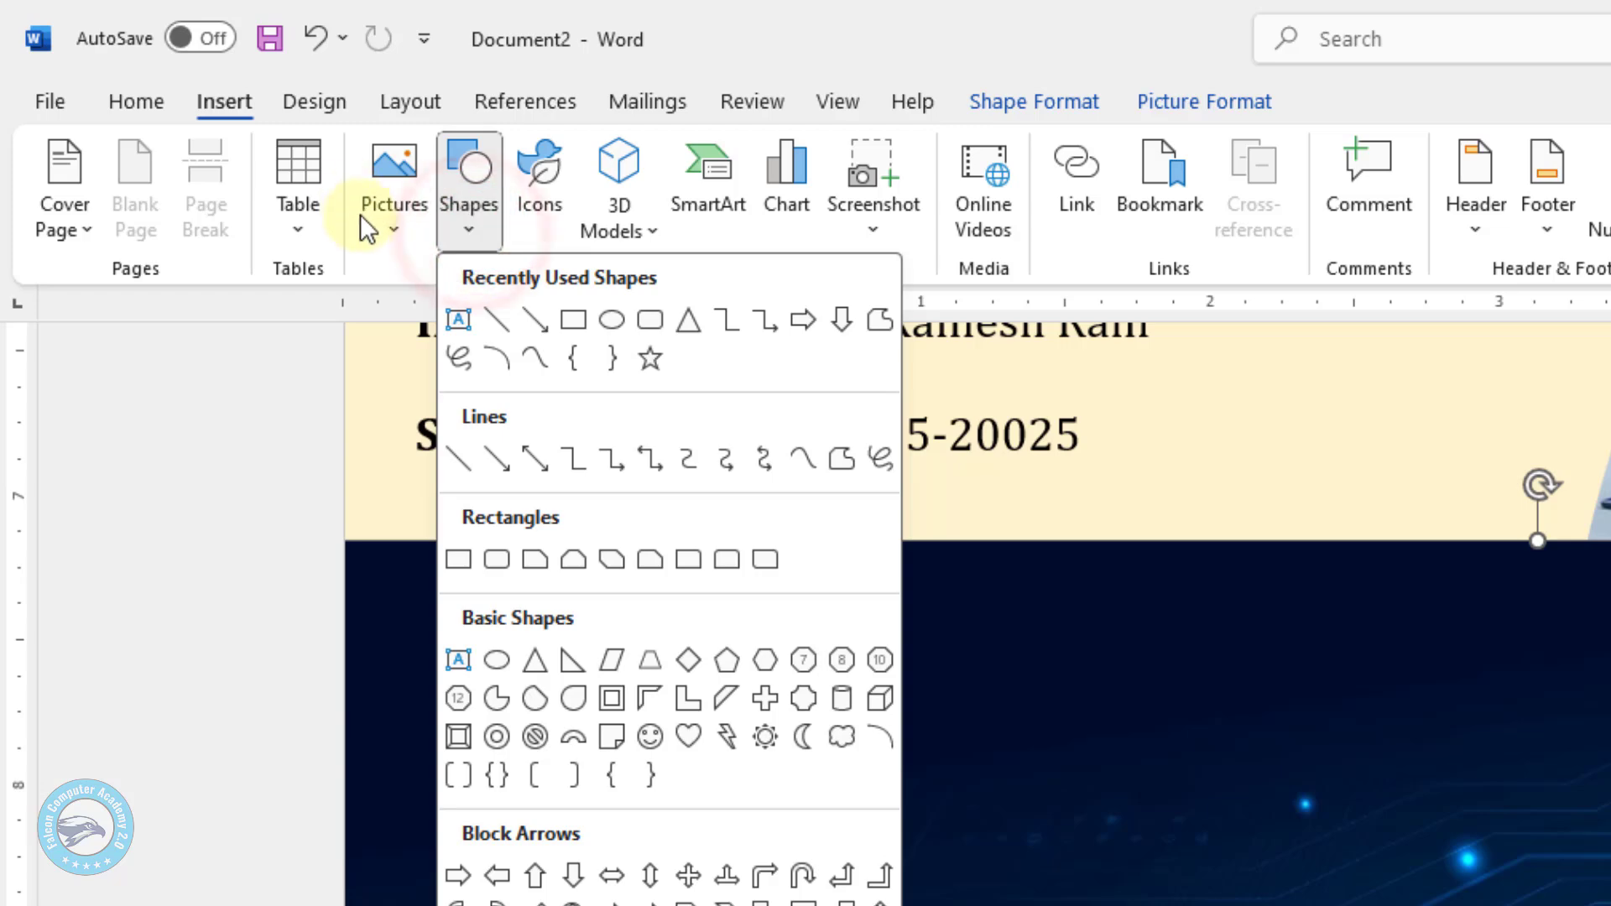
pyautogui.click(1262, 270)
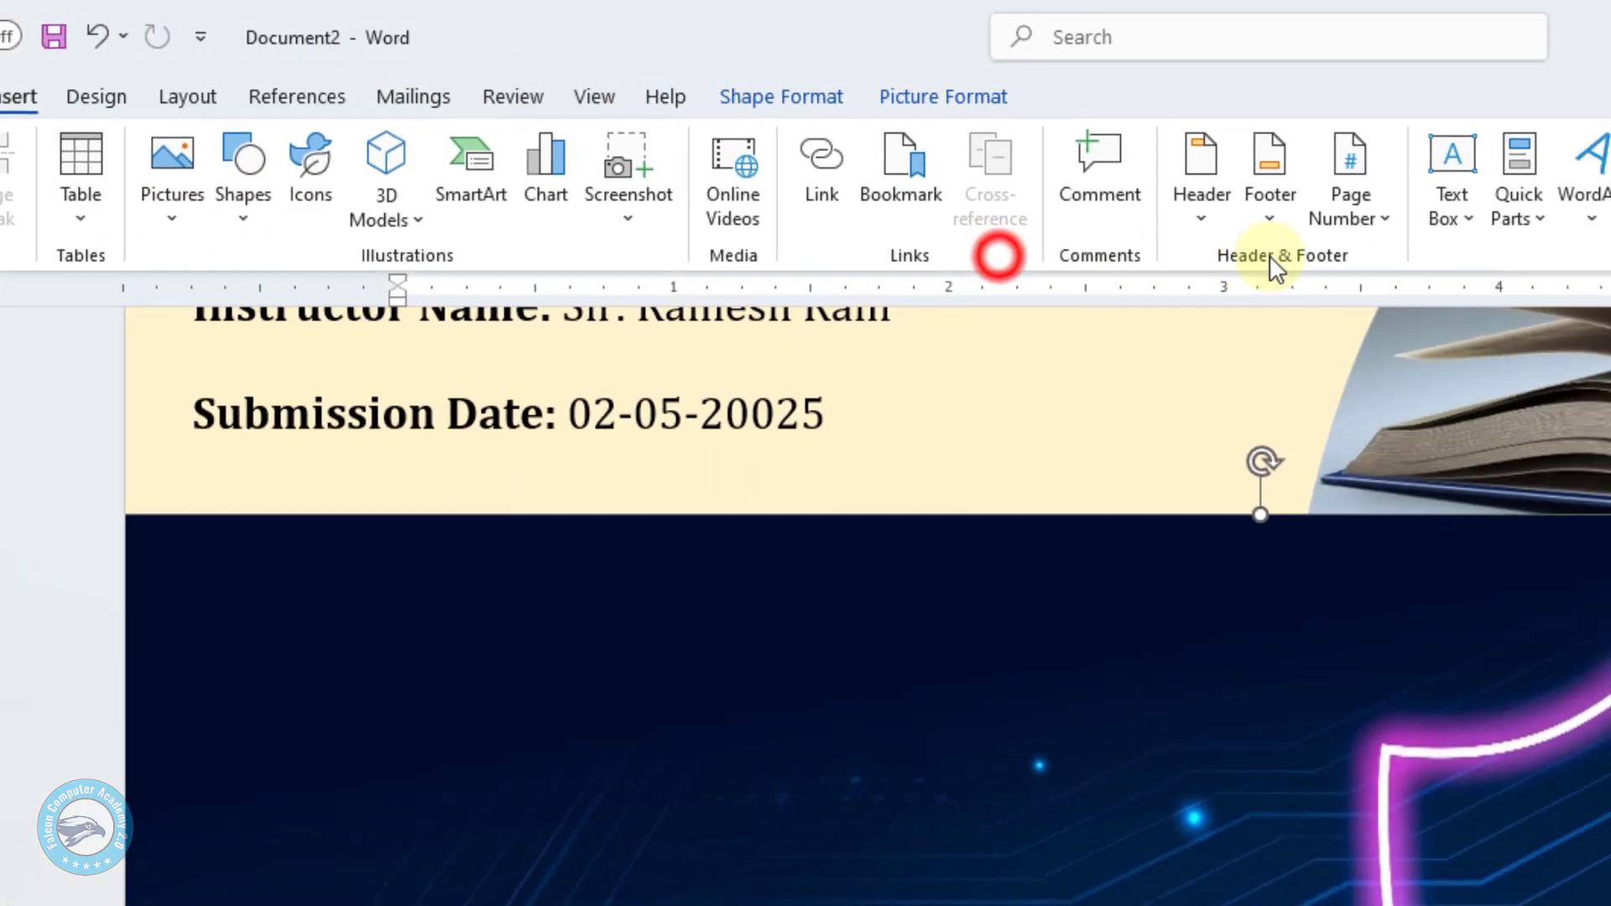
pyautogui.click(1002, 200)
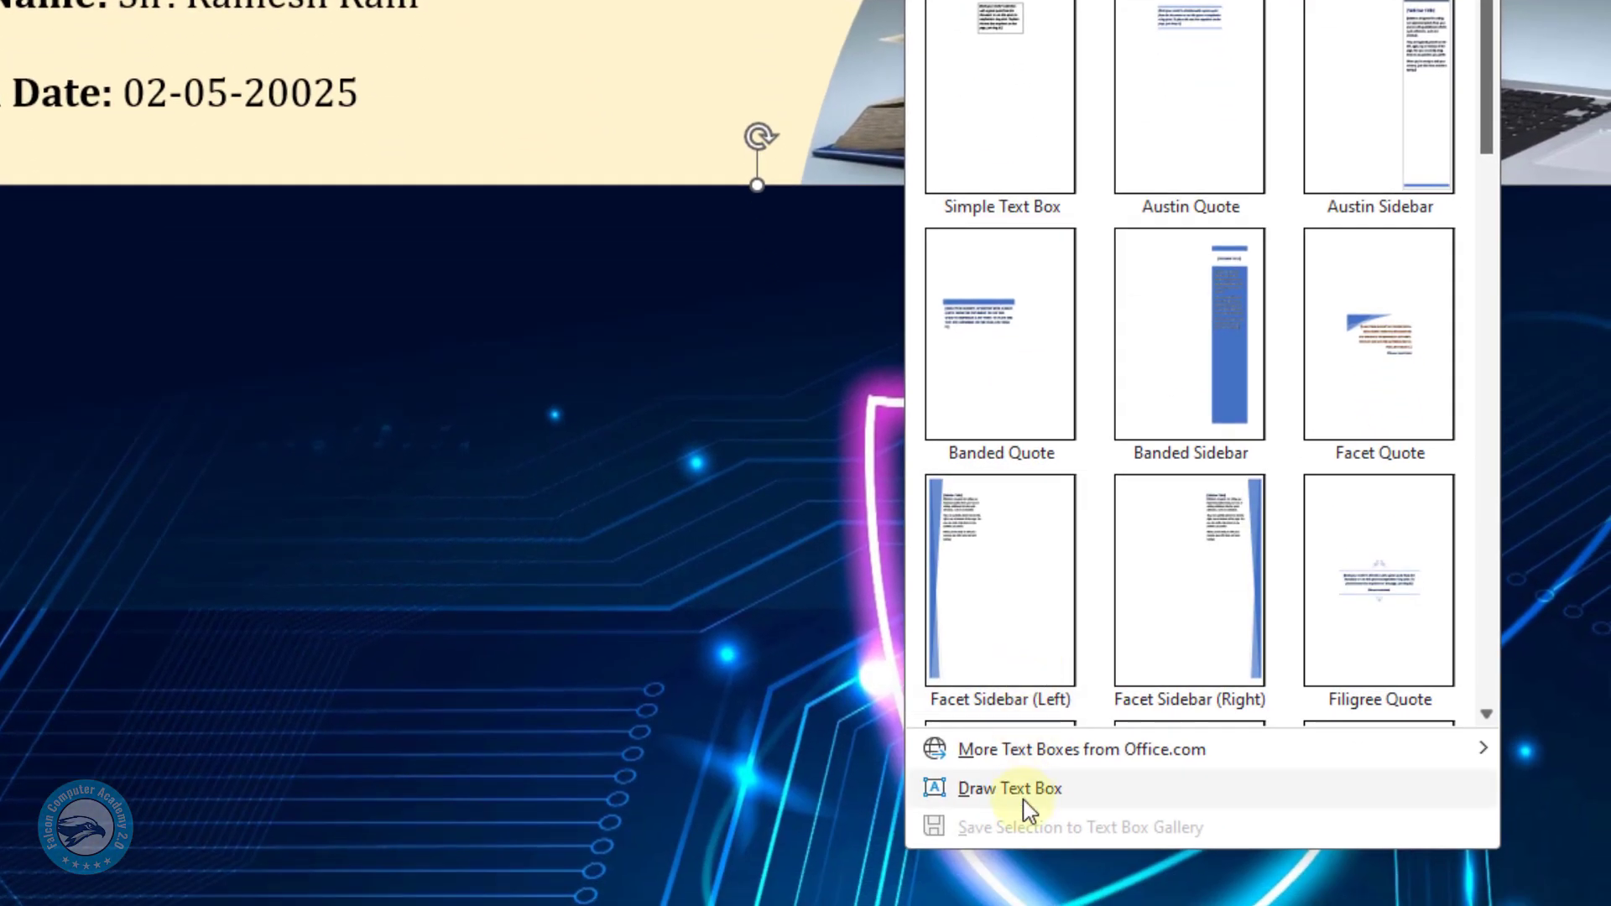
pyautogui.click(1021, 795)
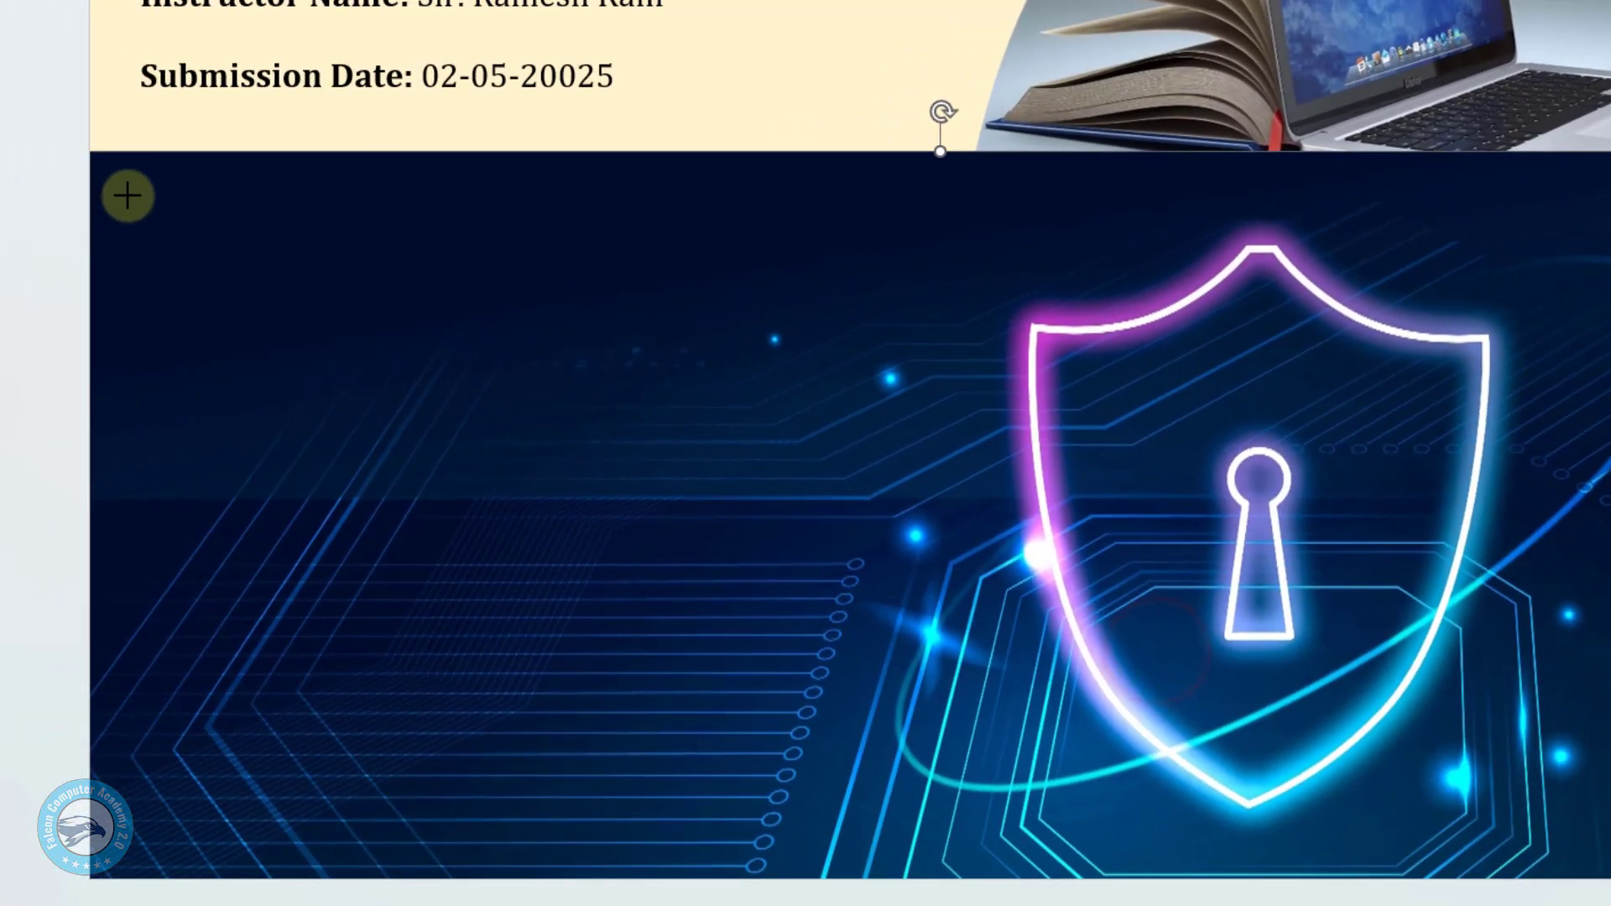
pyautogui.moveTo(122, 192); pyautogui.dragTo(971, 843)
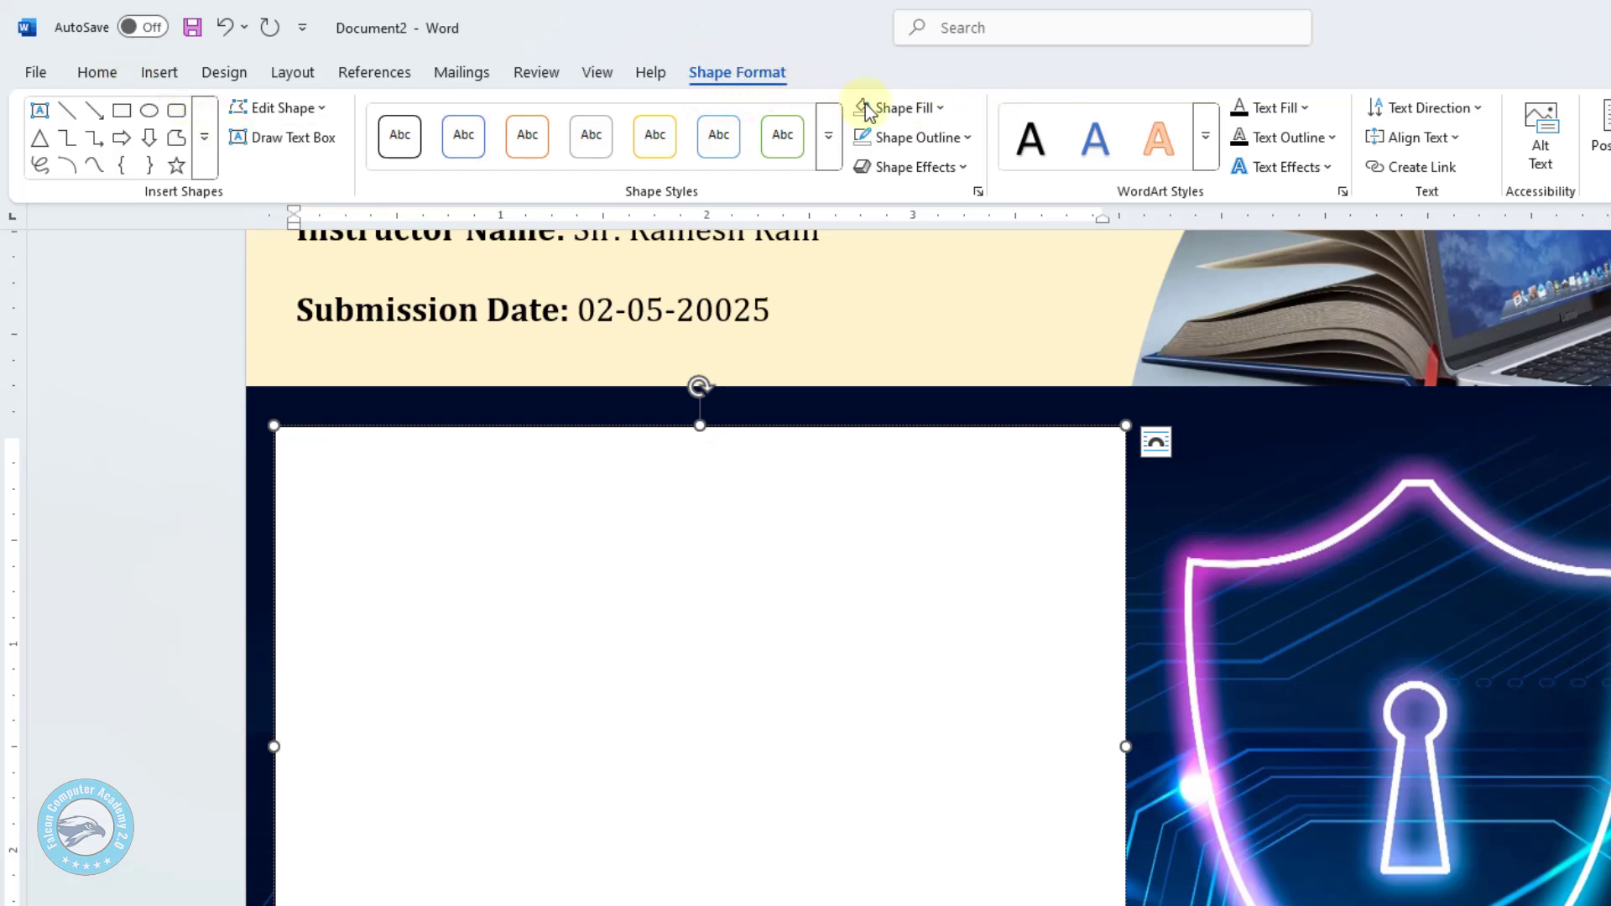
pyautogui.click(967, 138)
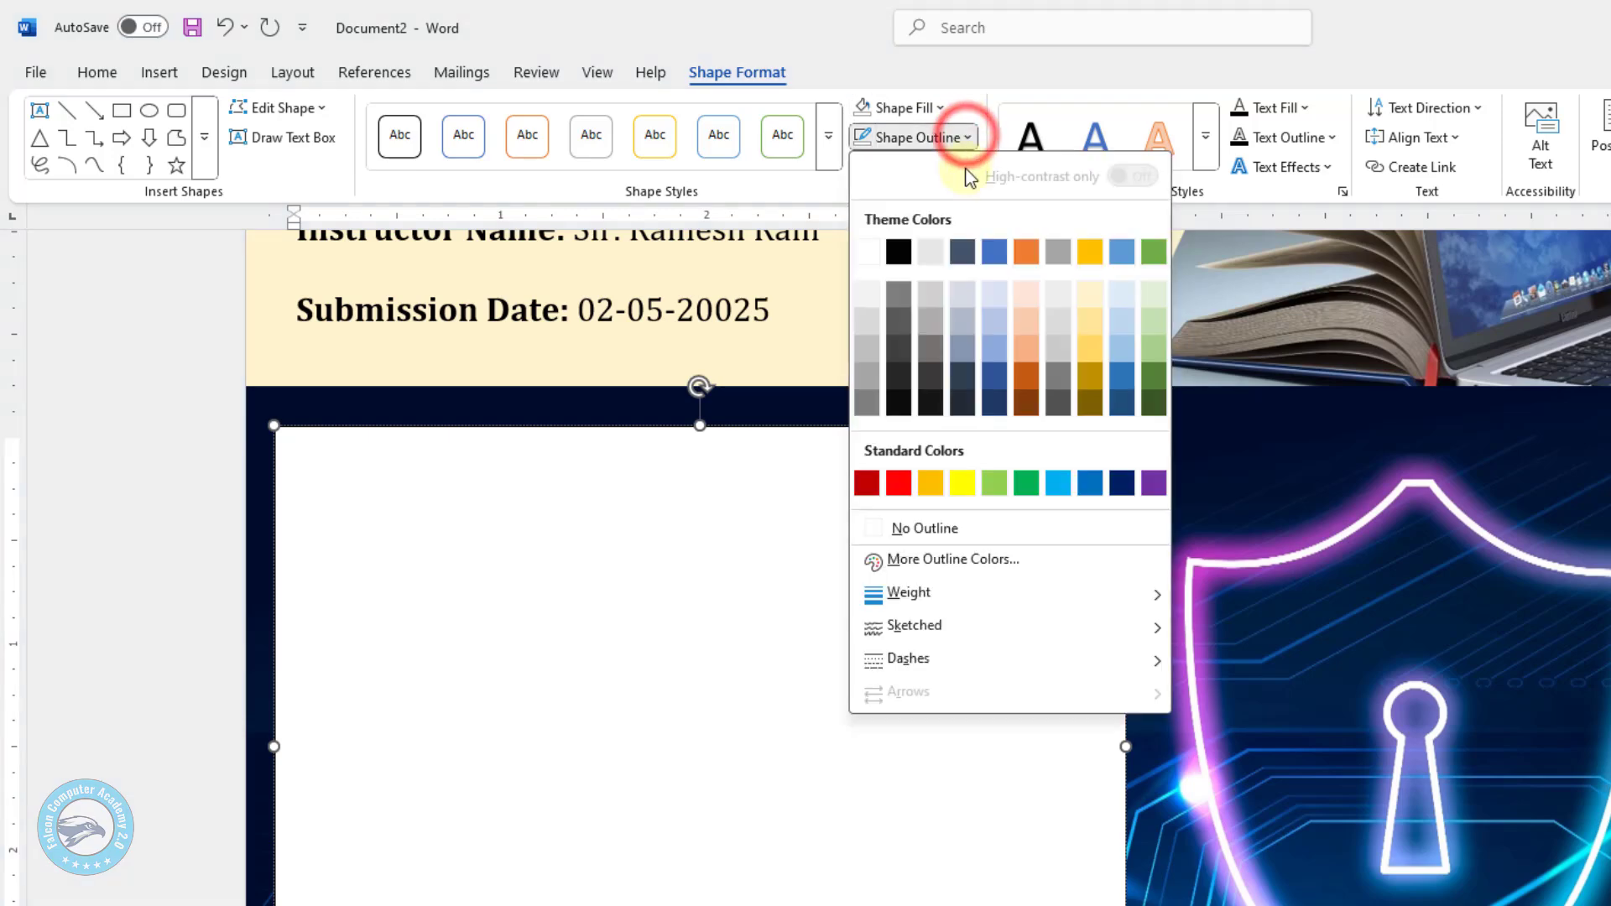
pyautogui.click(925, 529)
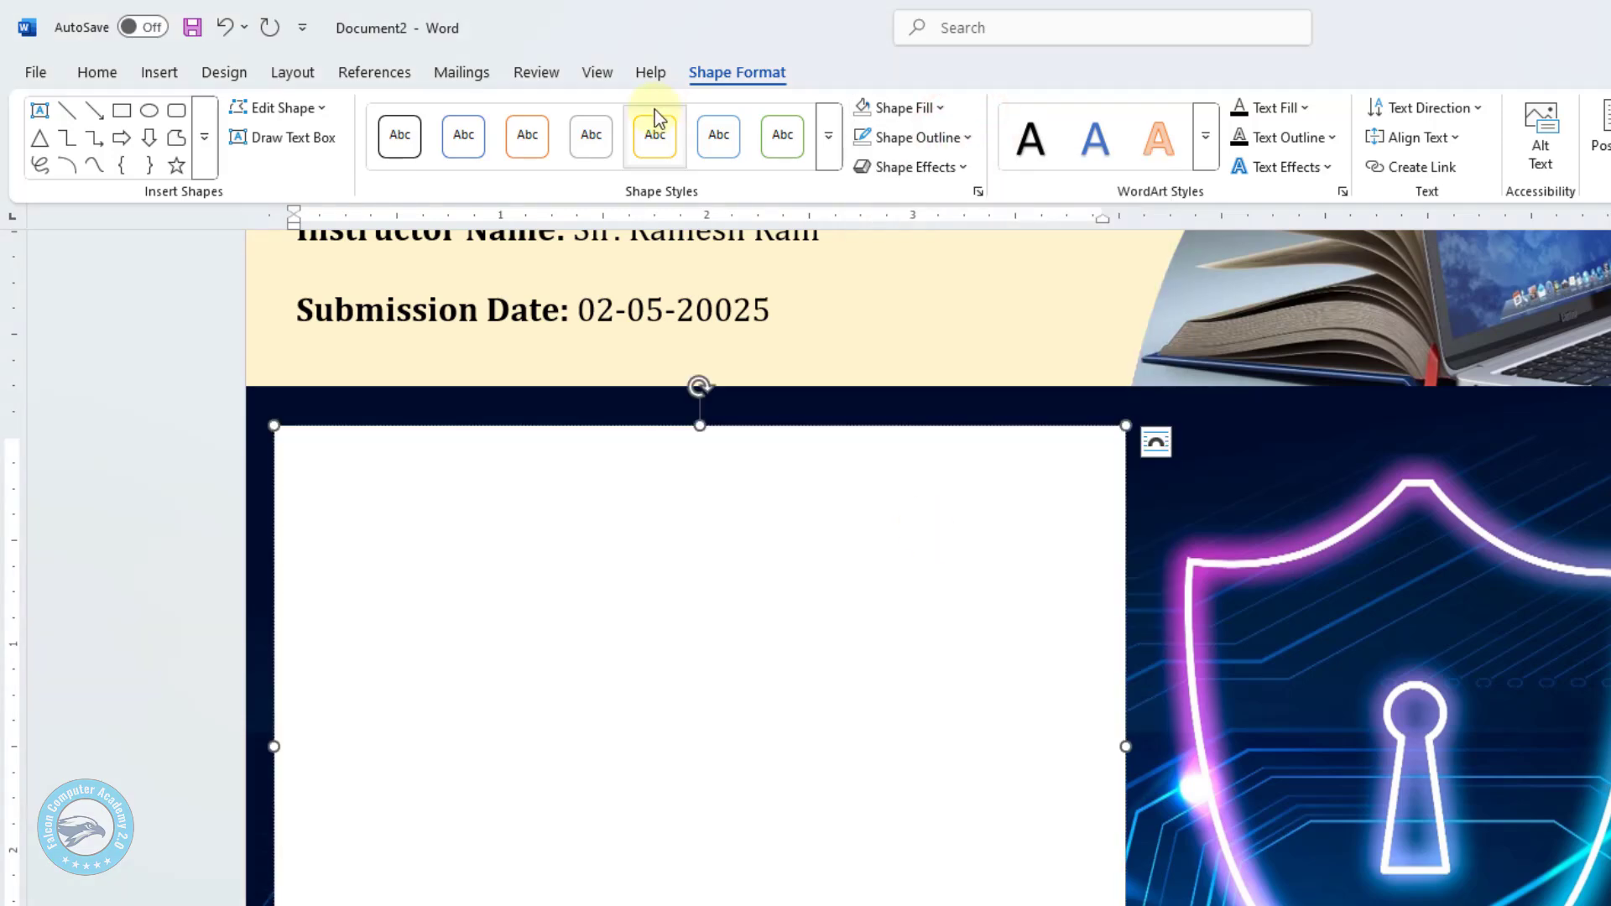
# Apply the No Spacing style to the empty text box and check the sample cover page in the image viewer.
pyautogui.click(282, 74)
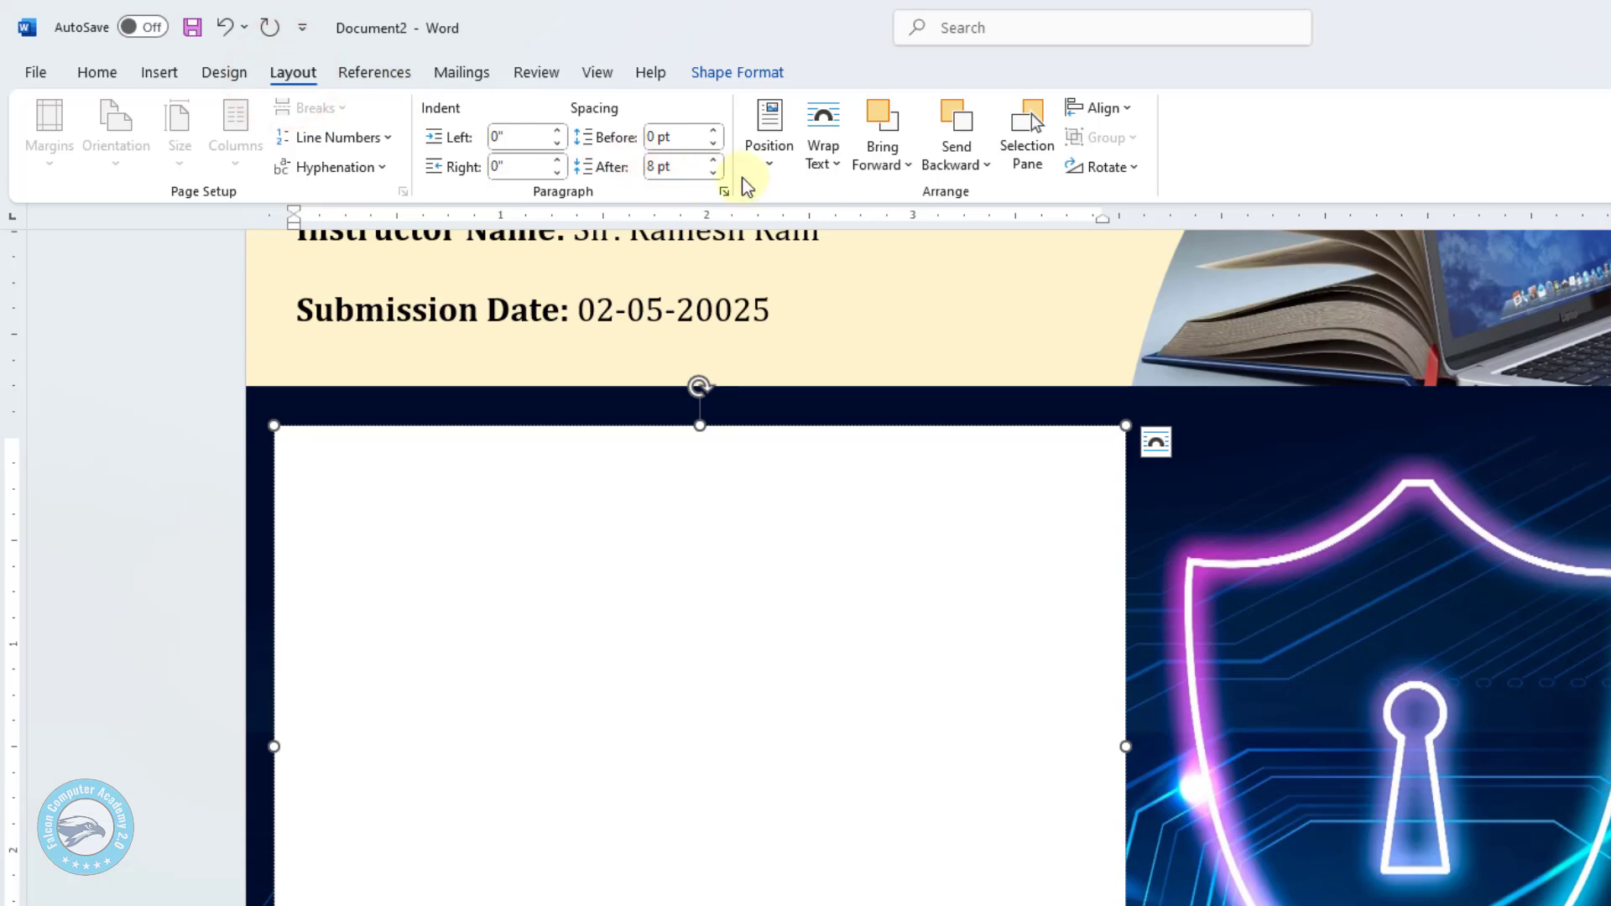
pyautogui.click(97, 72)
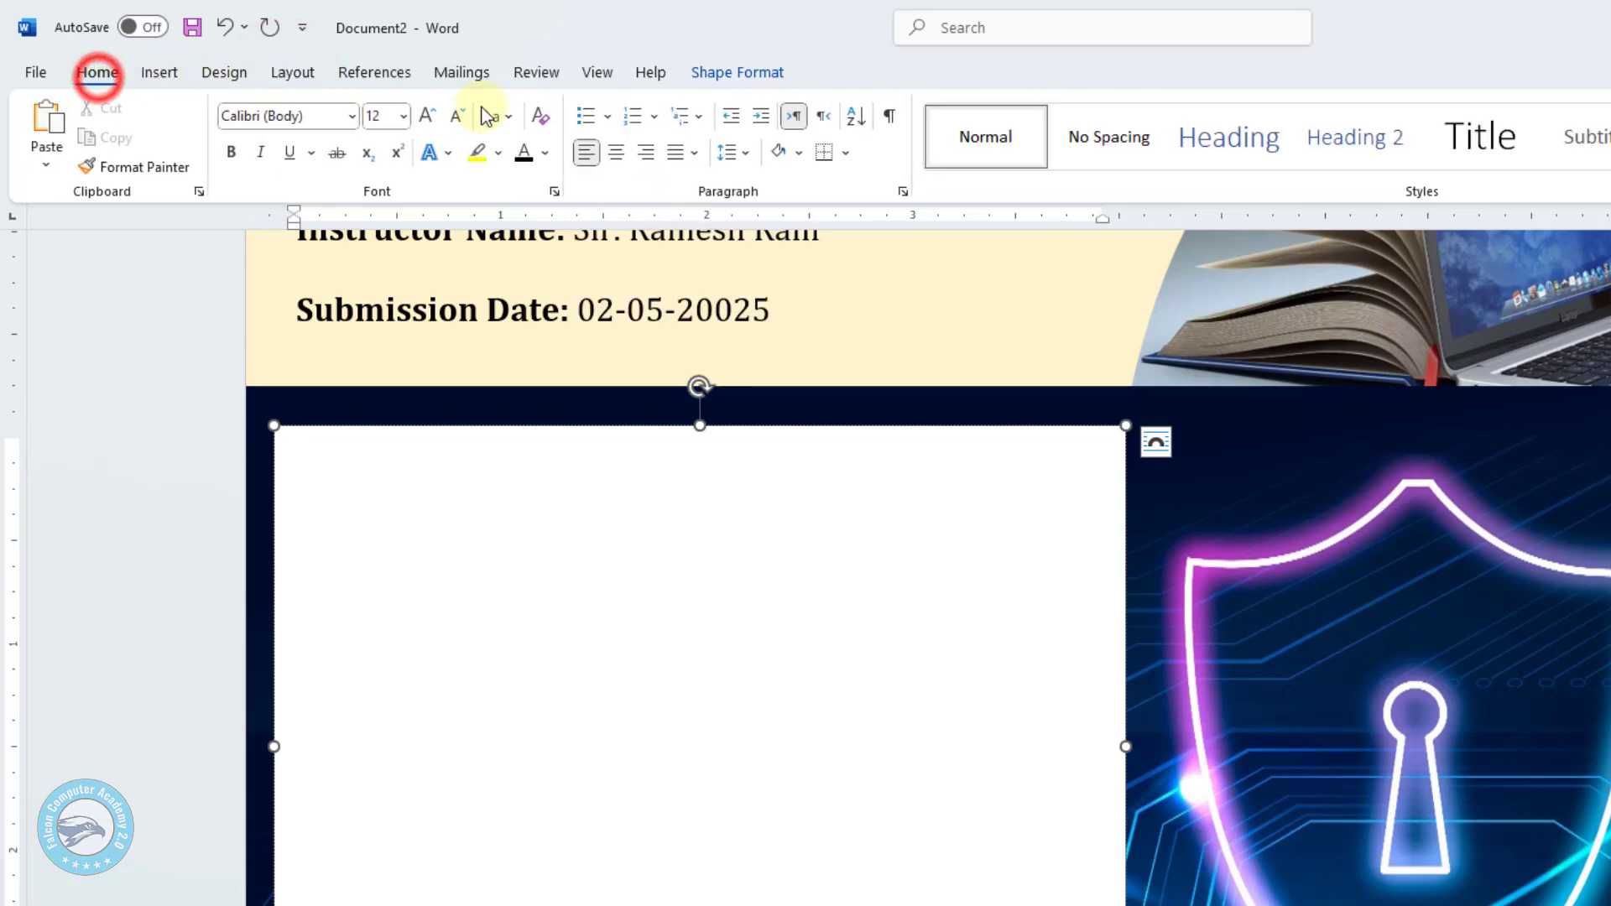
pyautogui.click(1100, 146)
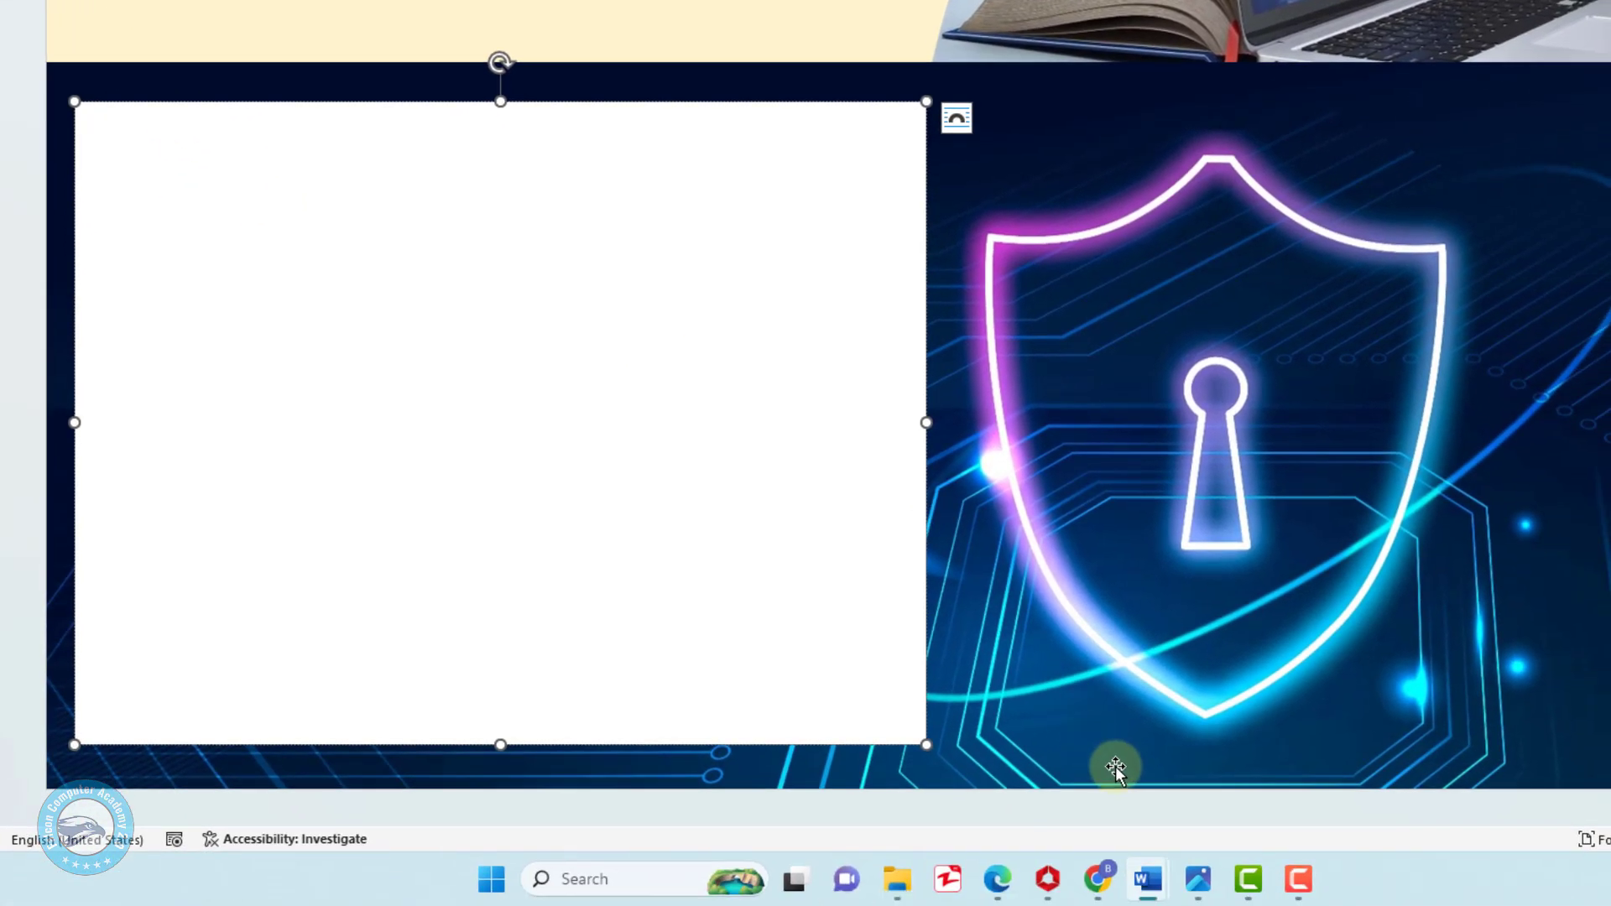
pyautogui.click(1199, 894)
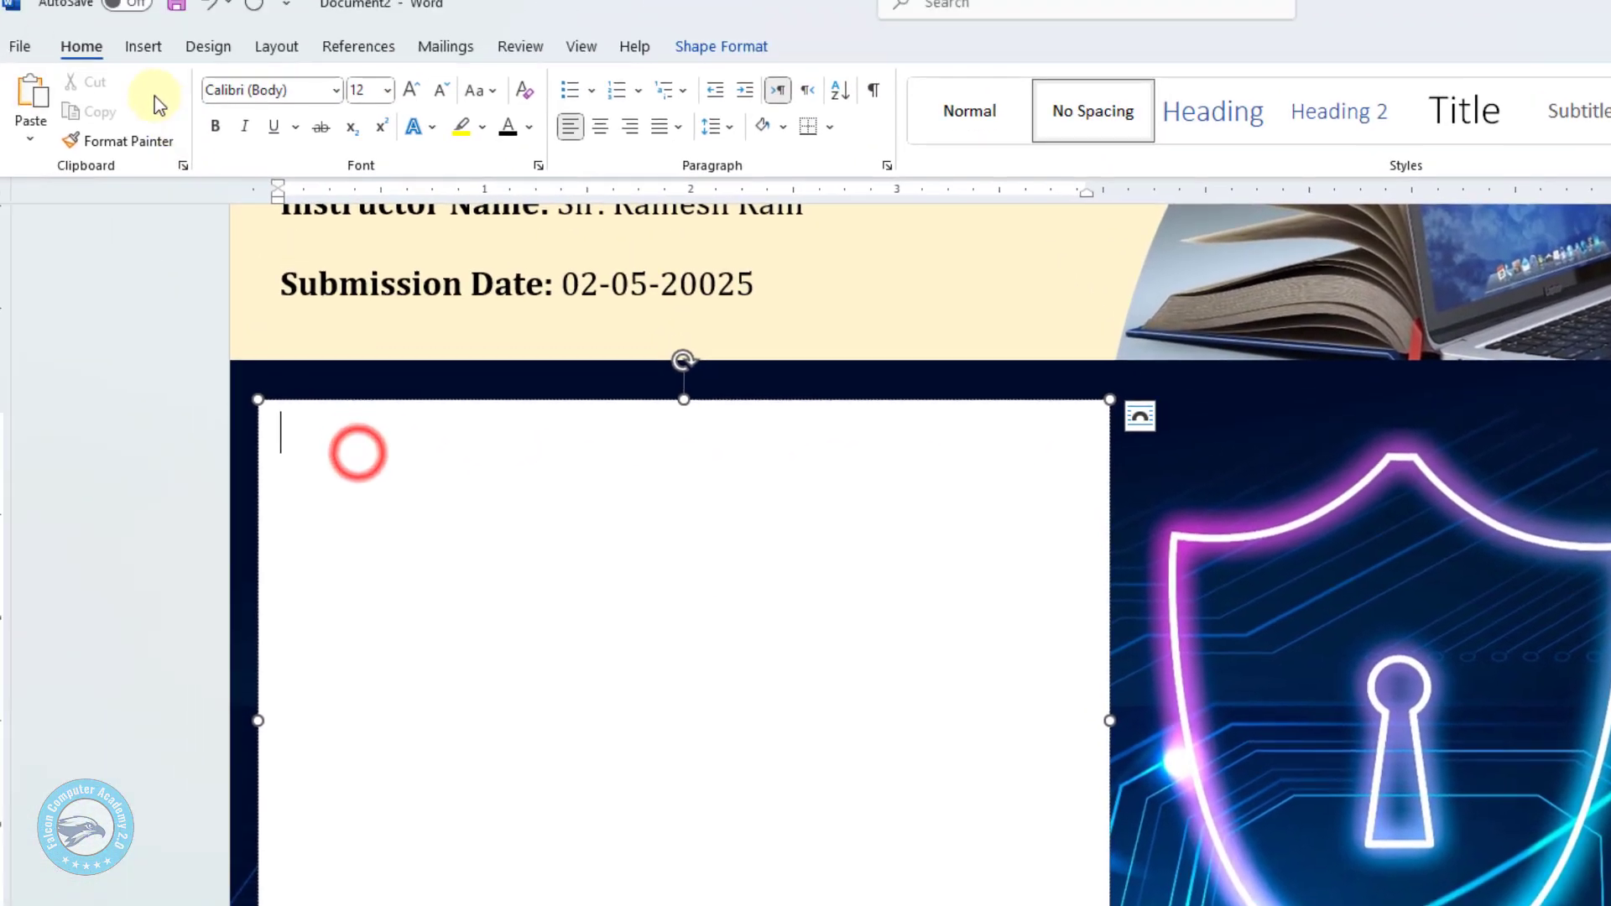
# Insert a table with 2 columns and 5 rows in the text box and narrow its first column to about 0.7 inch.
pyautogui.click(144, 43)
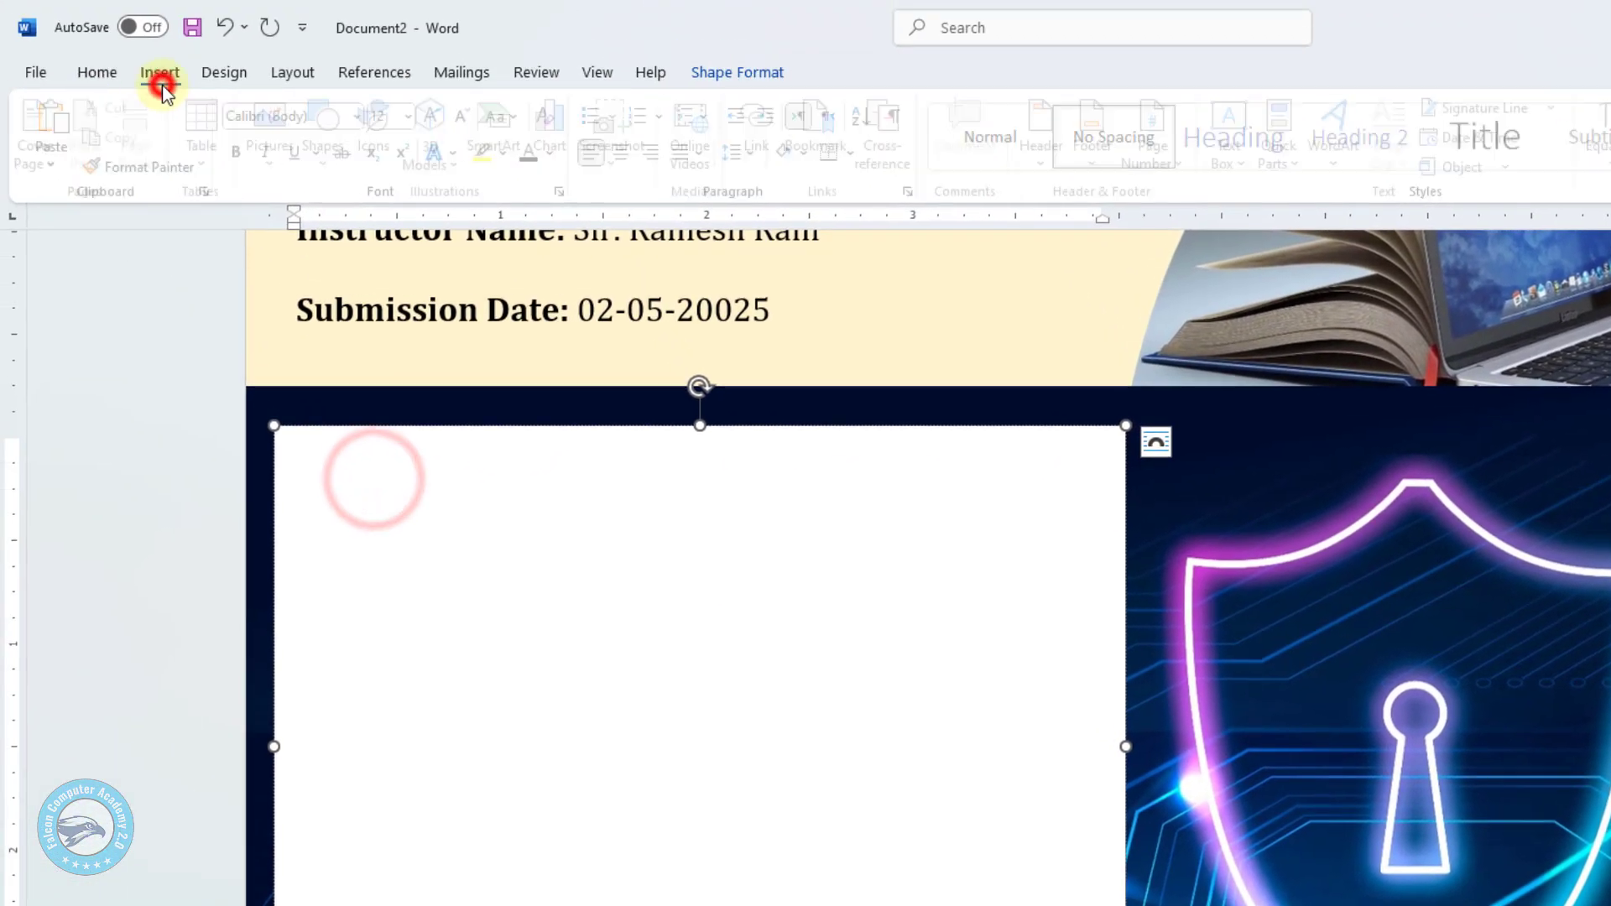
pyautogui.click(207, 158)
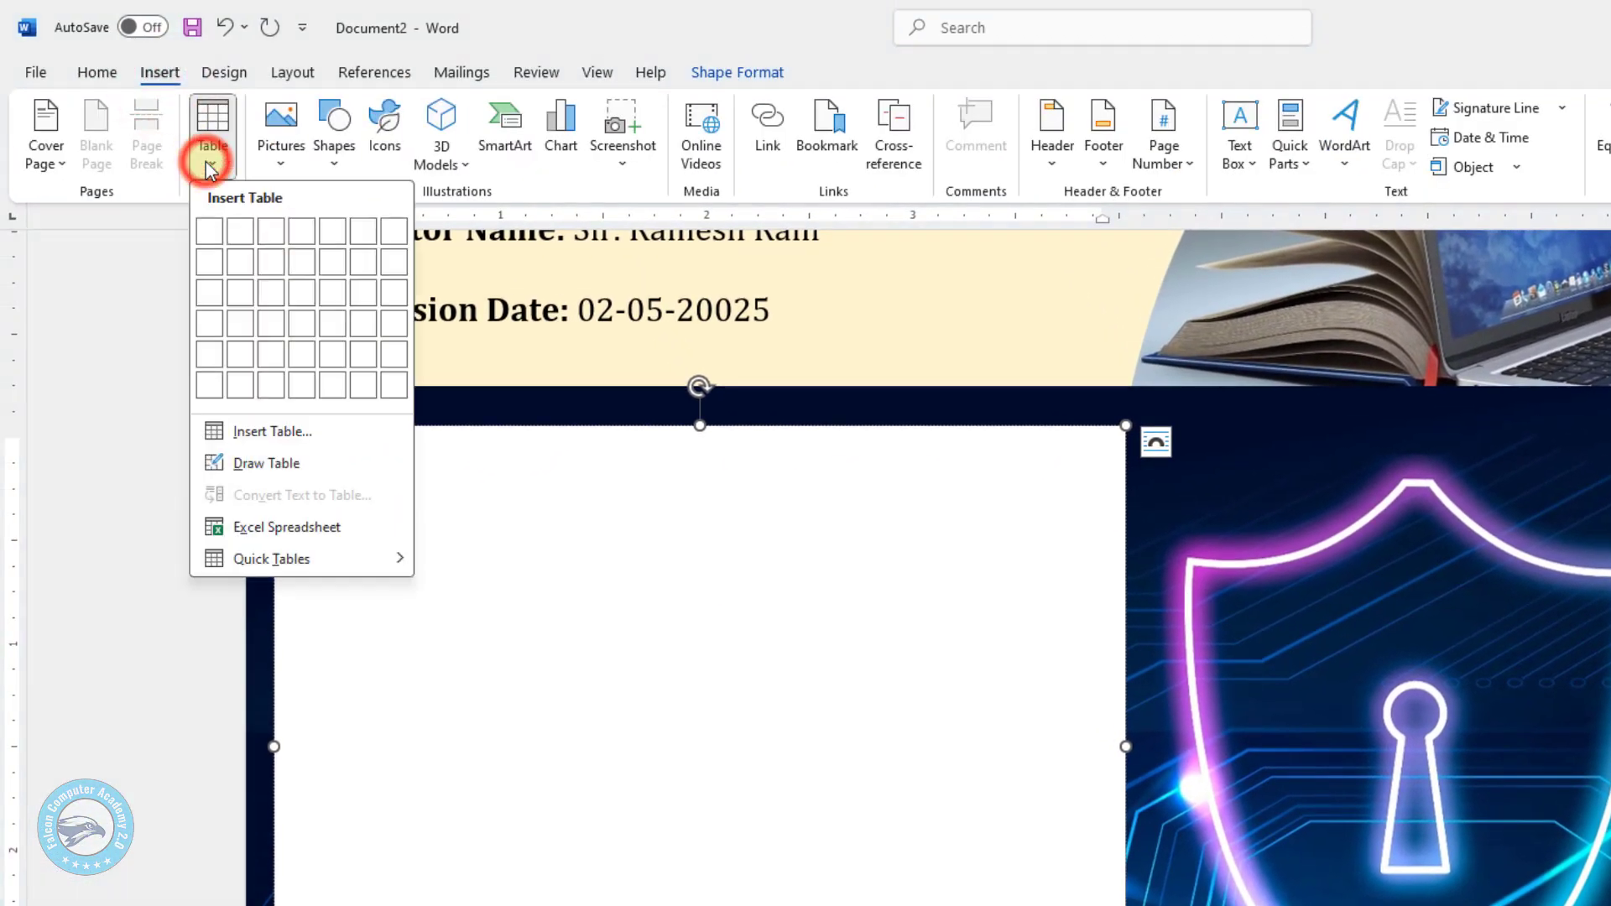
pyautogui.click(273, 432)
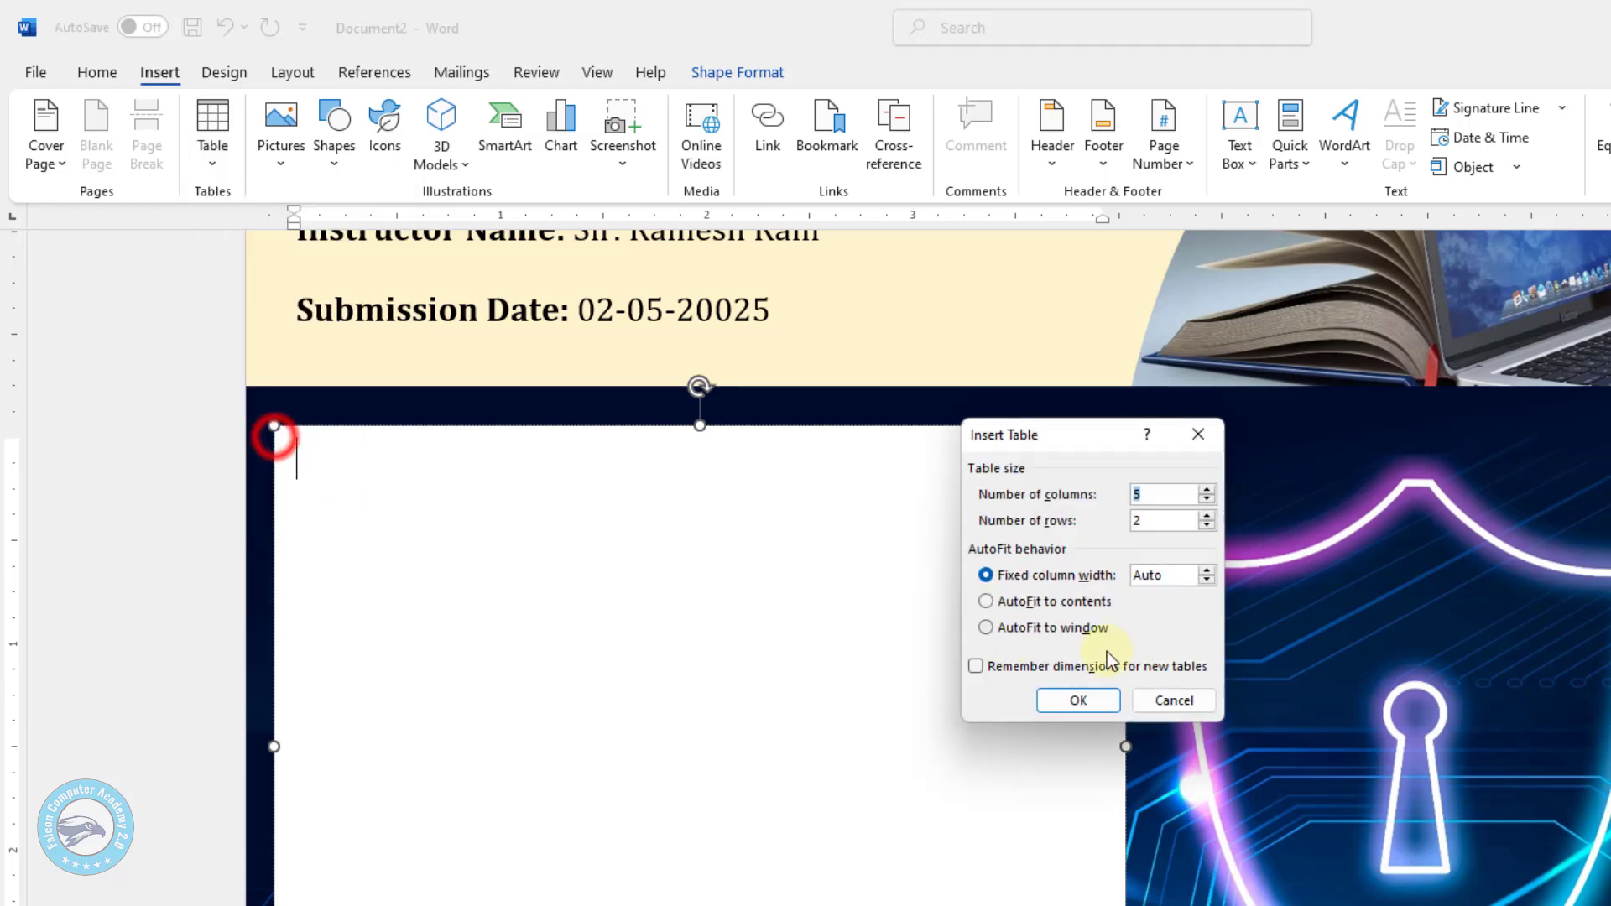
pyautogui.write('2')
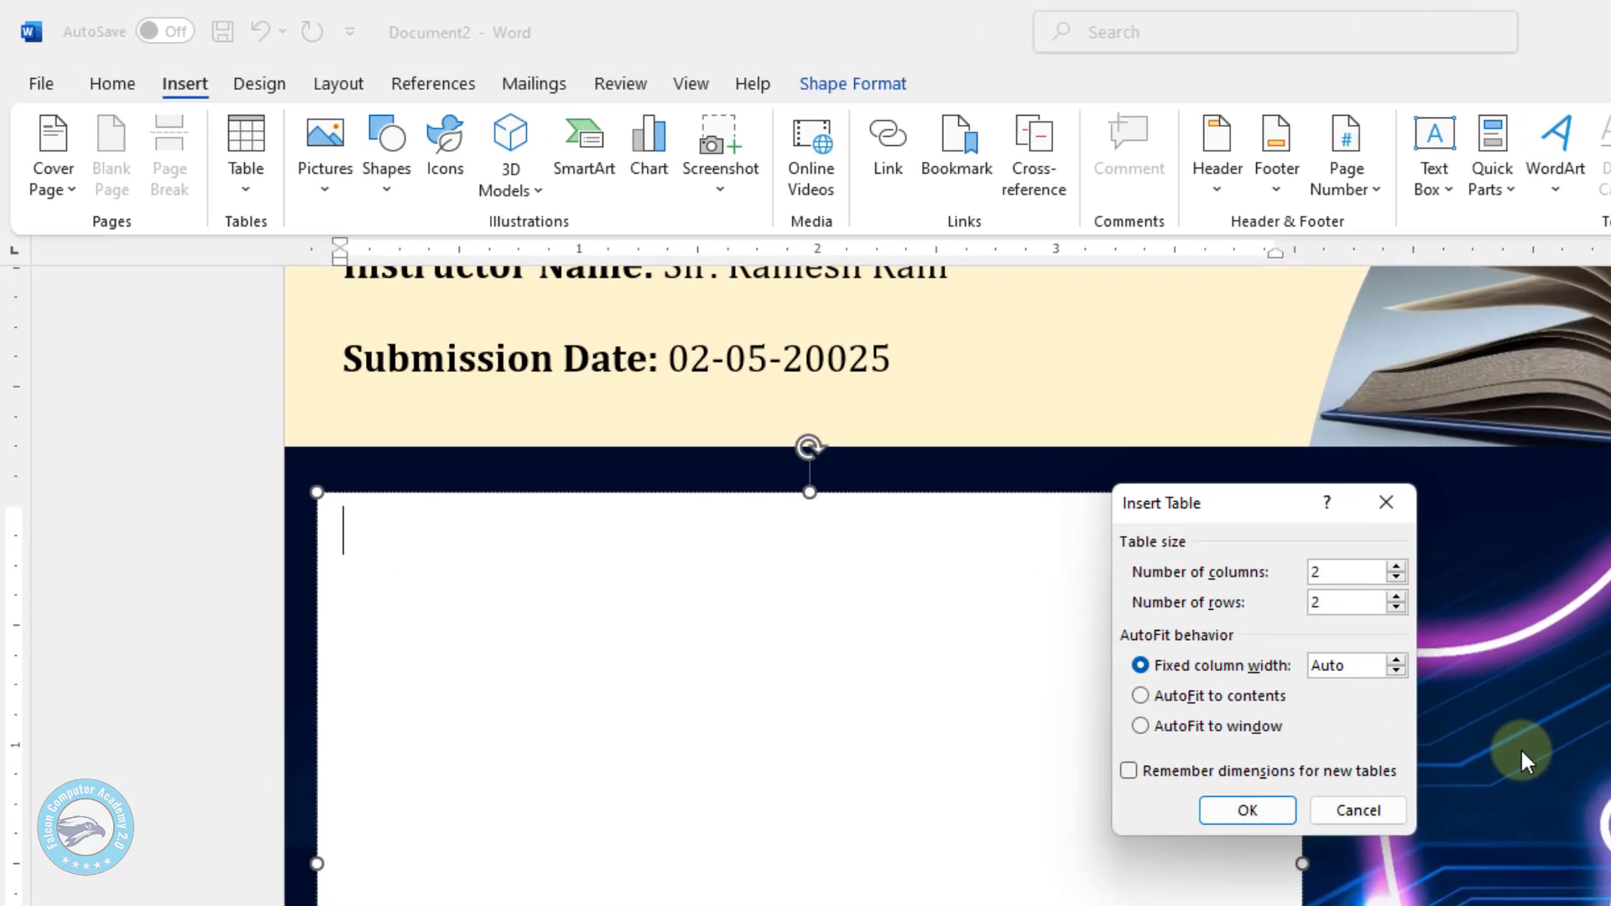
pyautogui.press('Tab')
pyautogui.write('5')
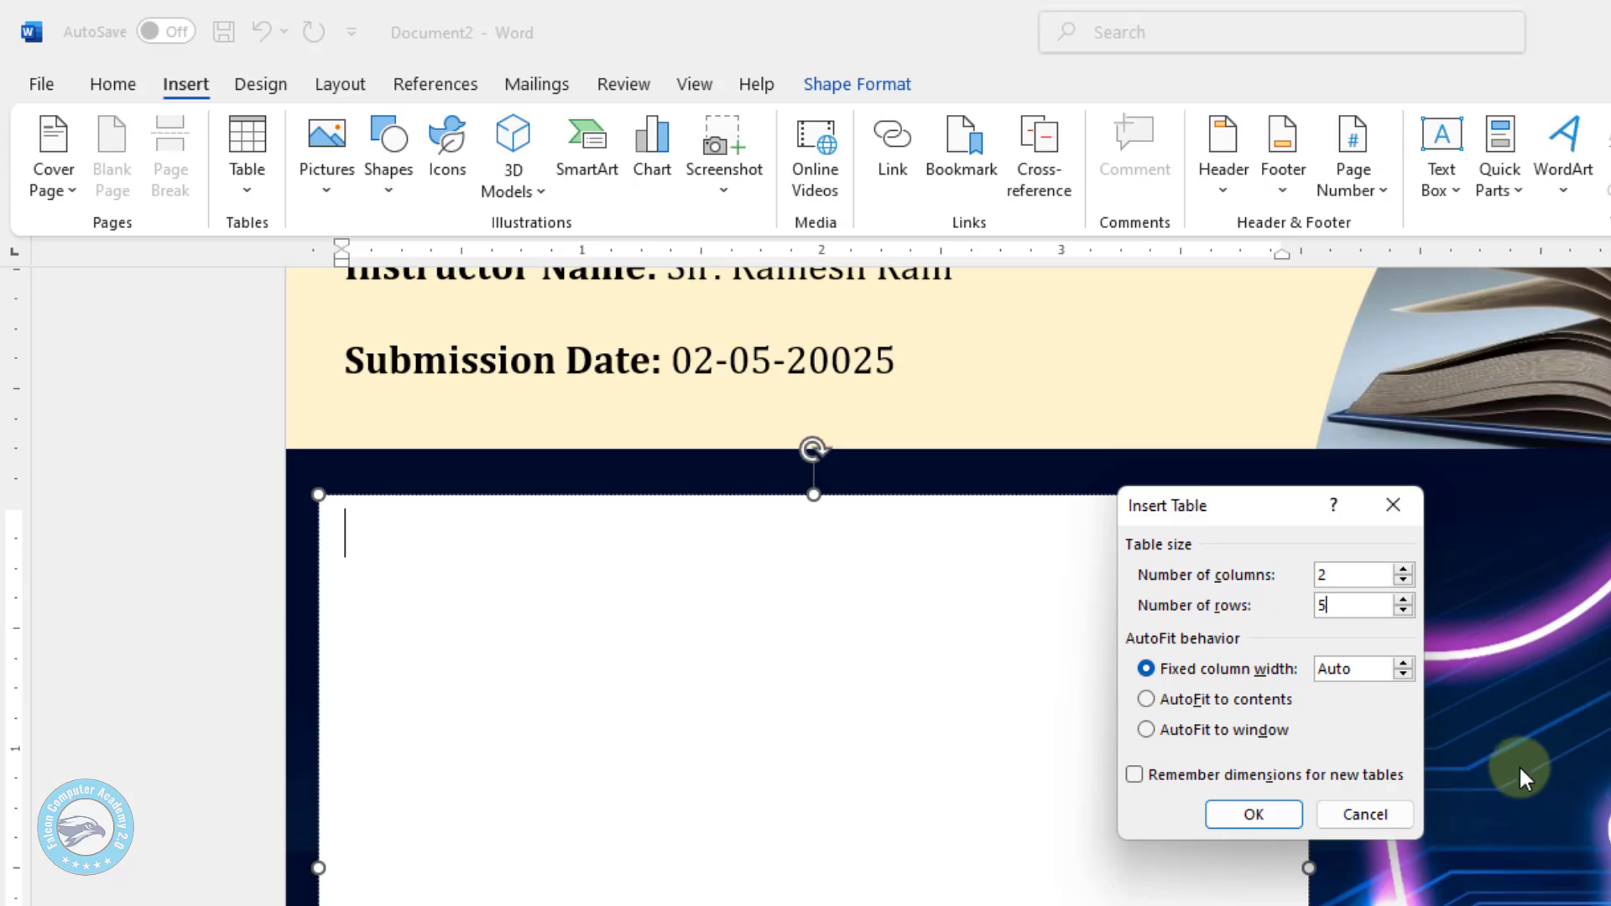
pyautogui.click(1242, 814)
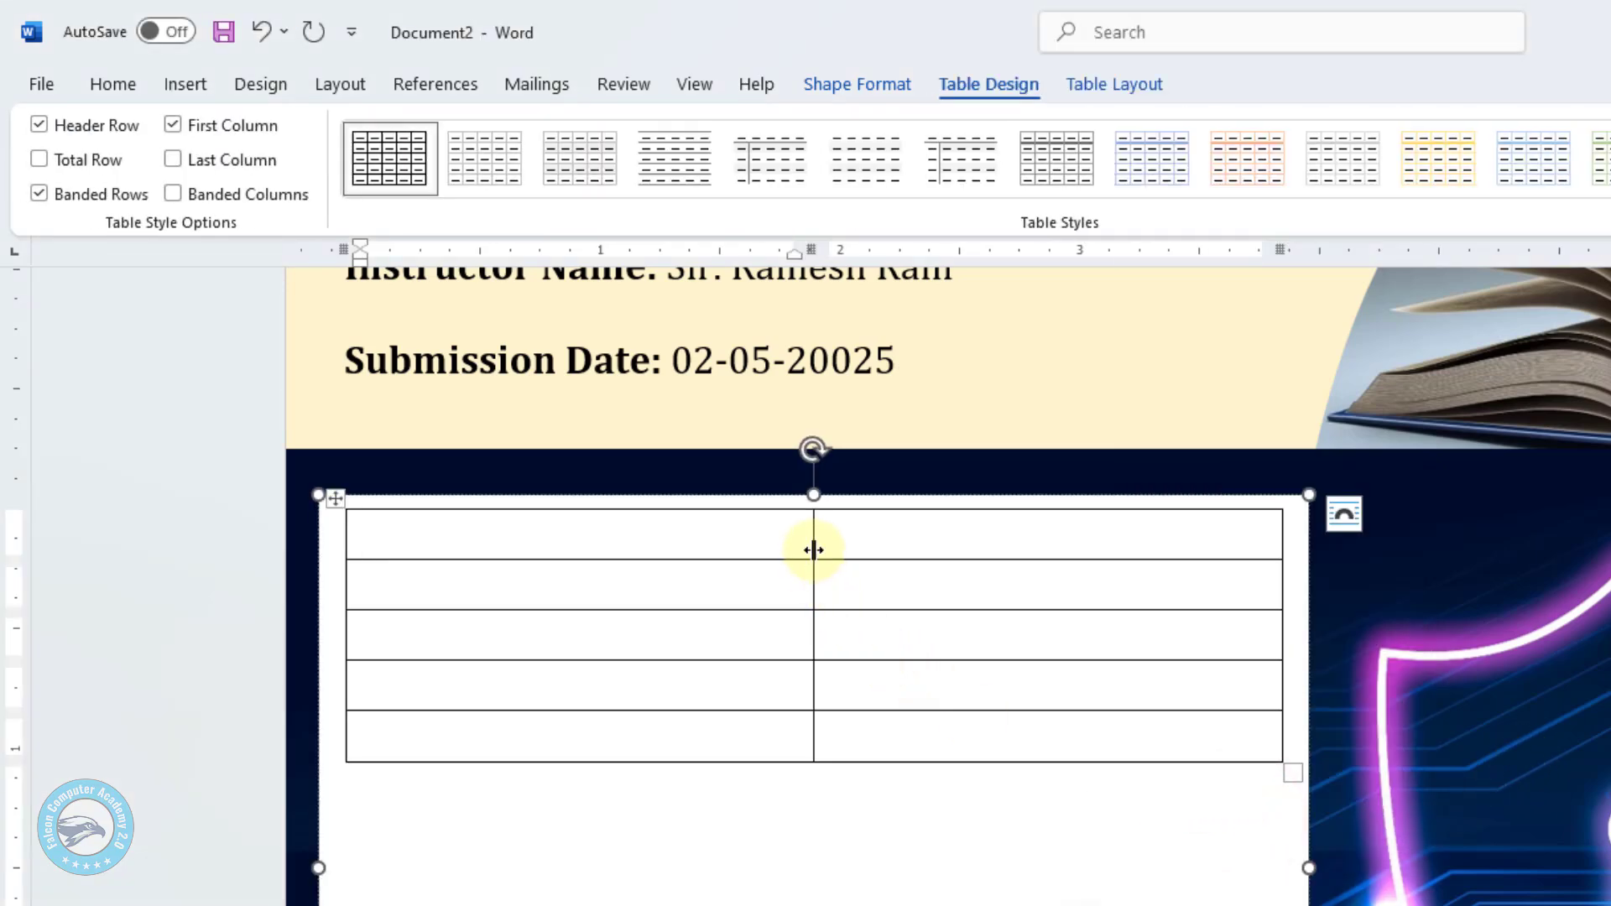
pyautogui.moveTo(812, 540); pyautogui.dragTo(506, 570)
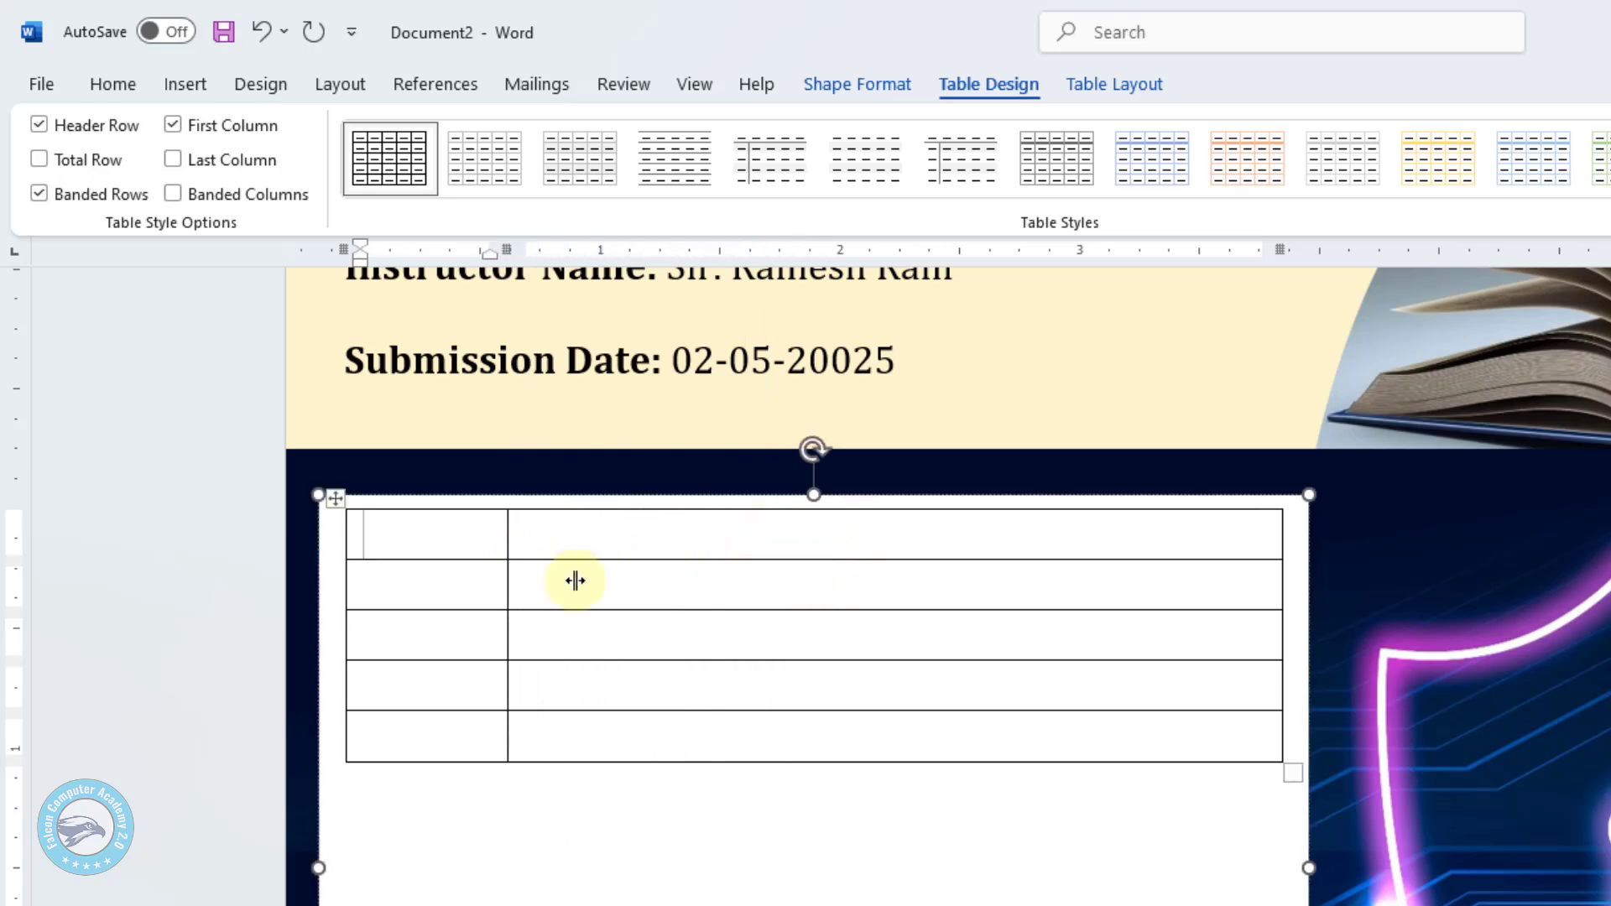
# Allow spacing between cells for the whole table and set the spacing to 0.06".
pyautogui.click(336, 500)
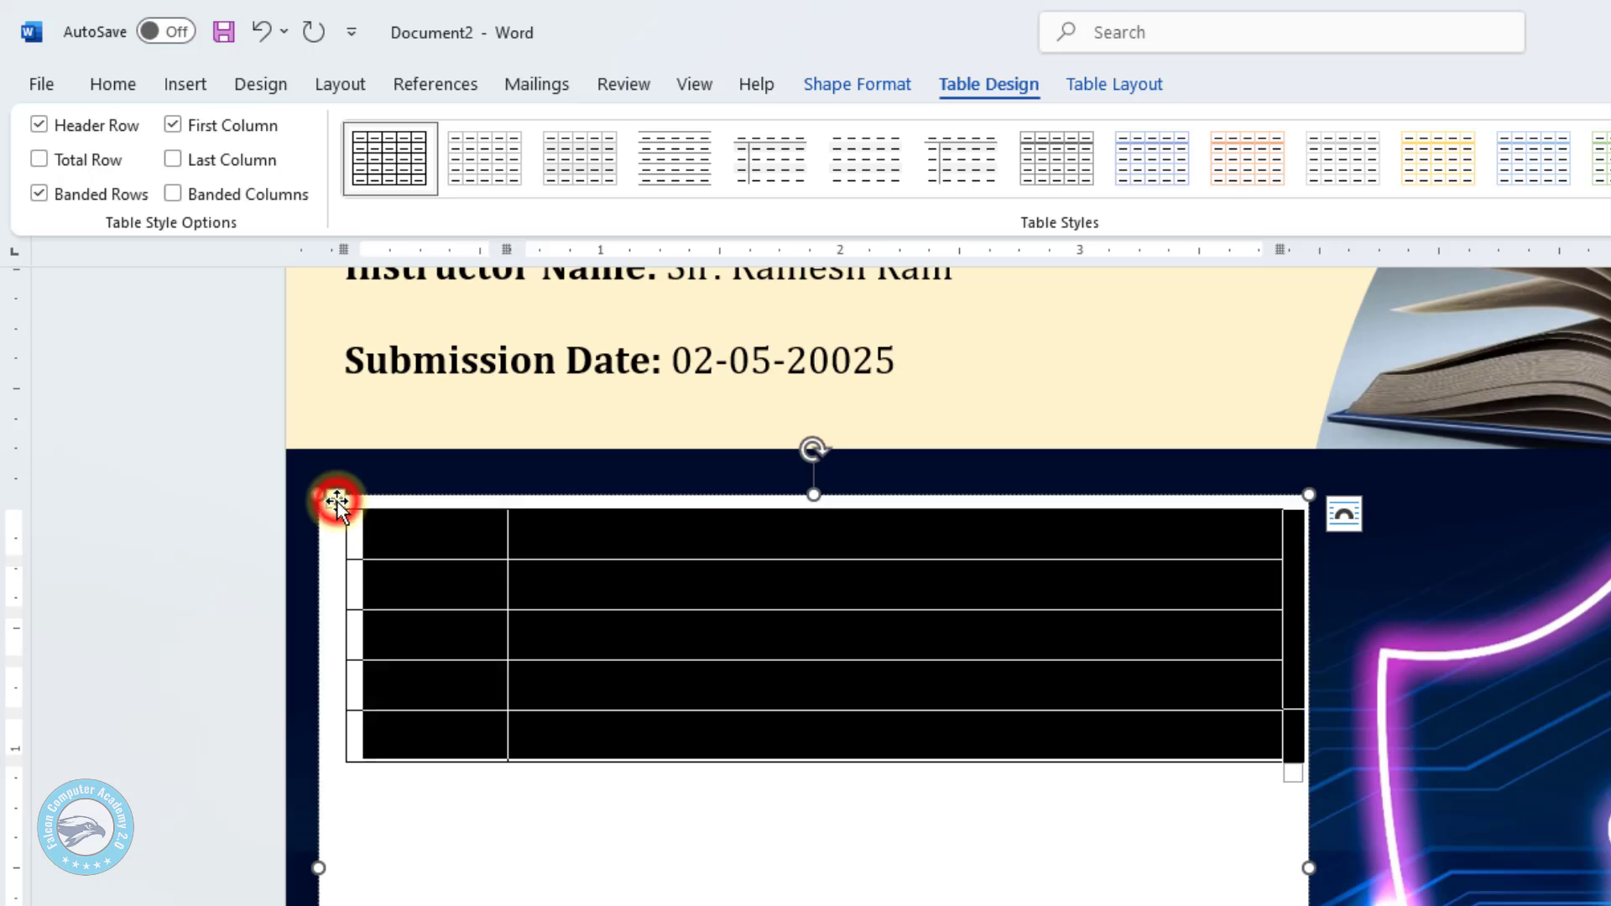
pyautogui.click(1078, 82)
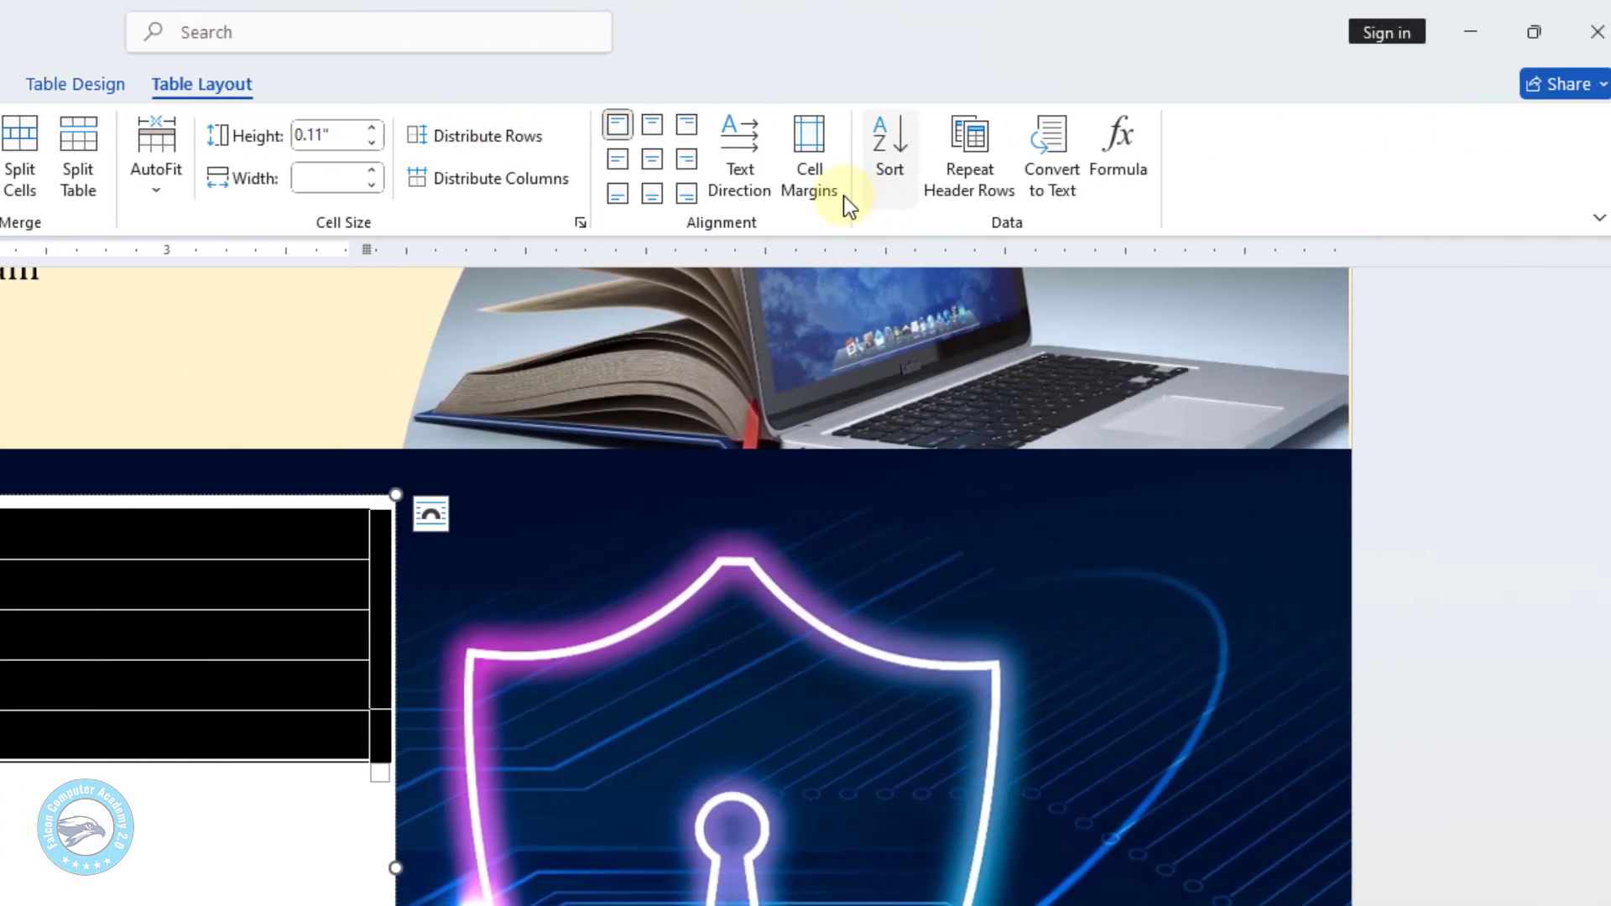
pyautogui.click(809, 164)
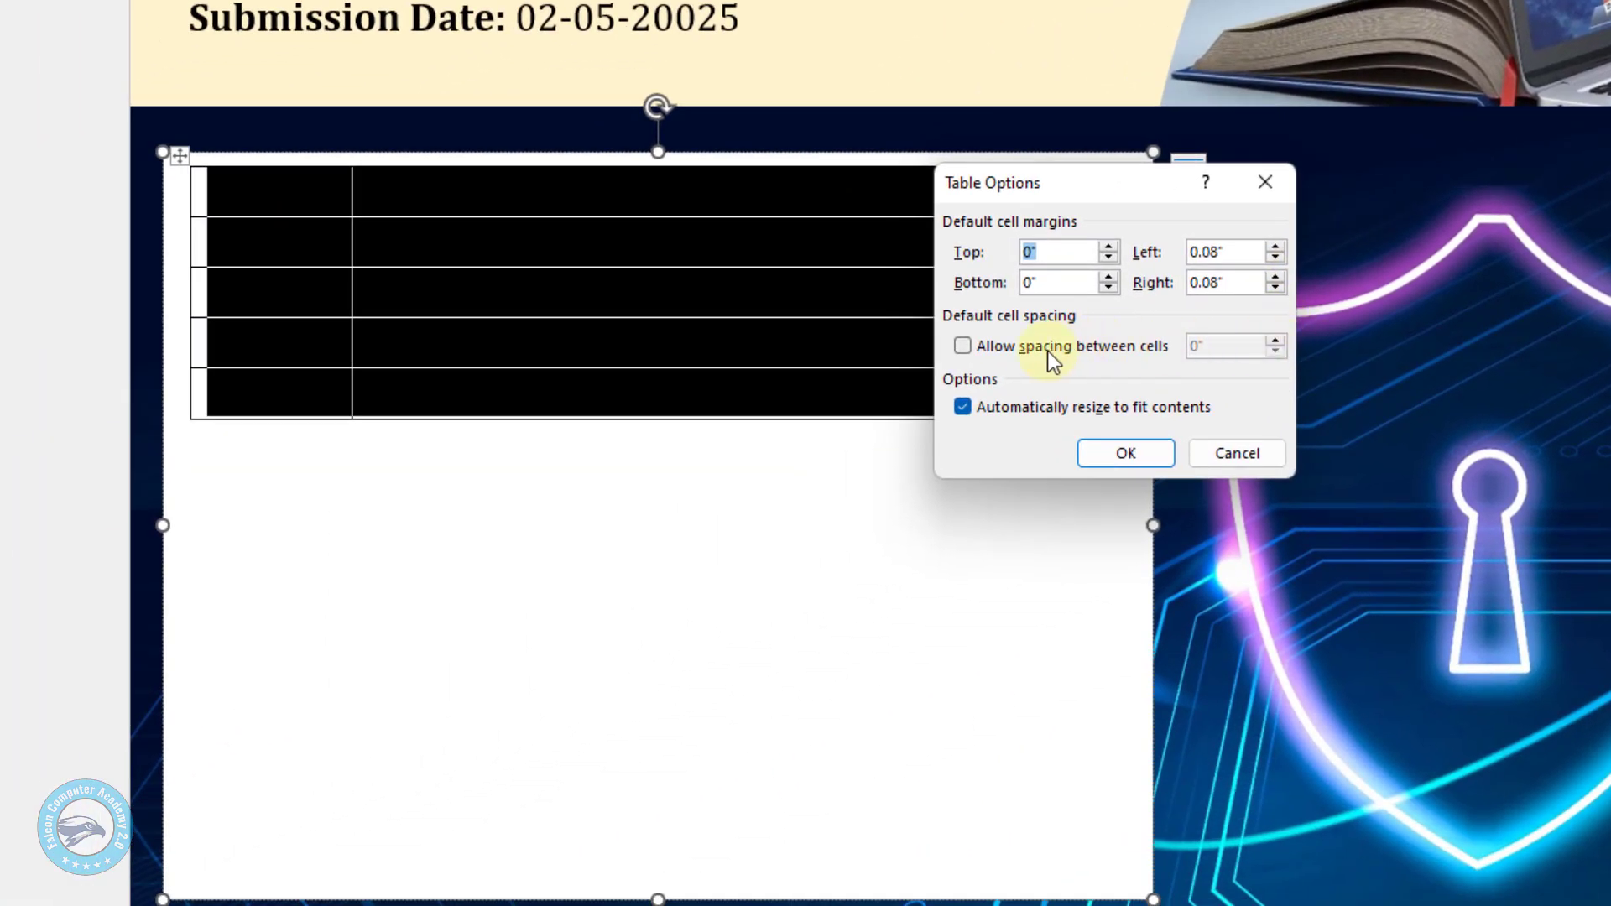
pyautogui.click(1032, 352)
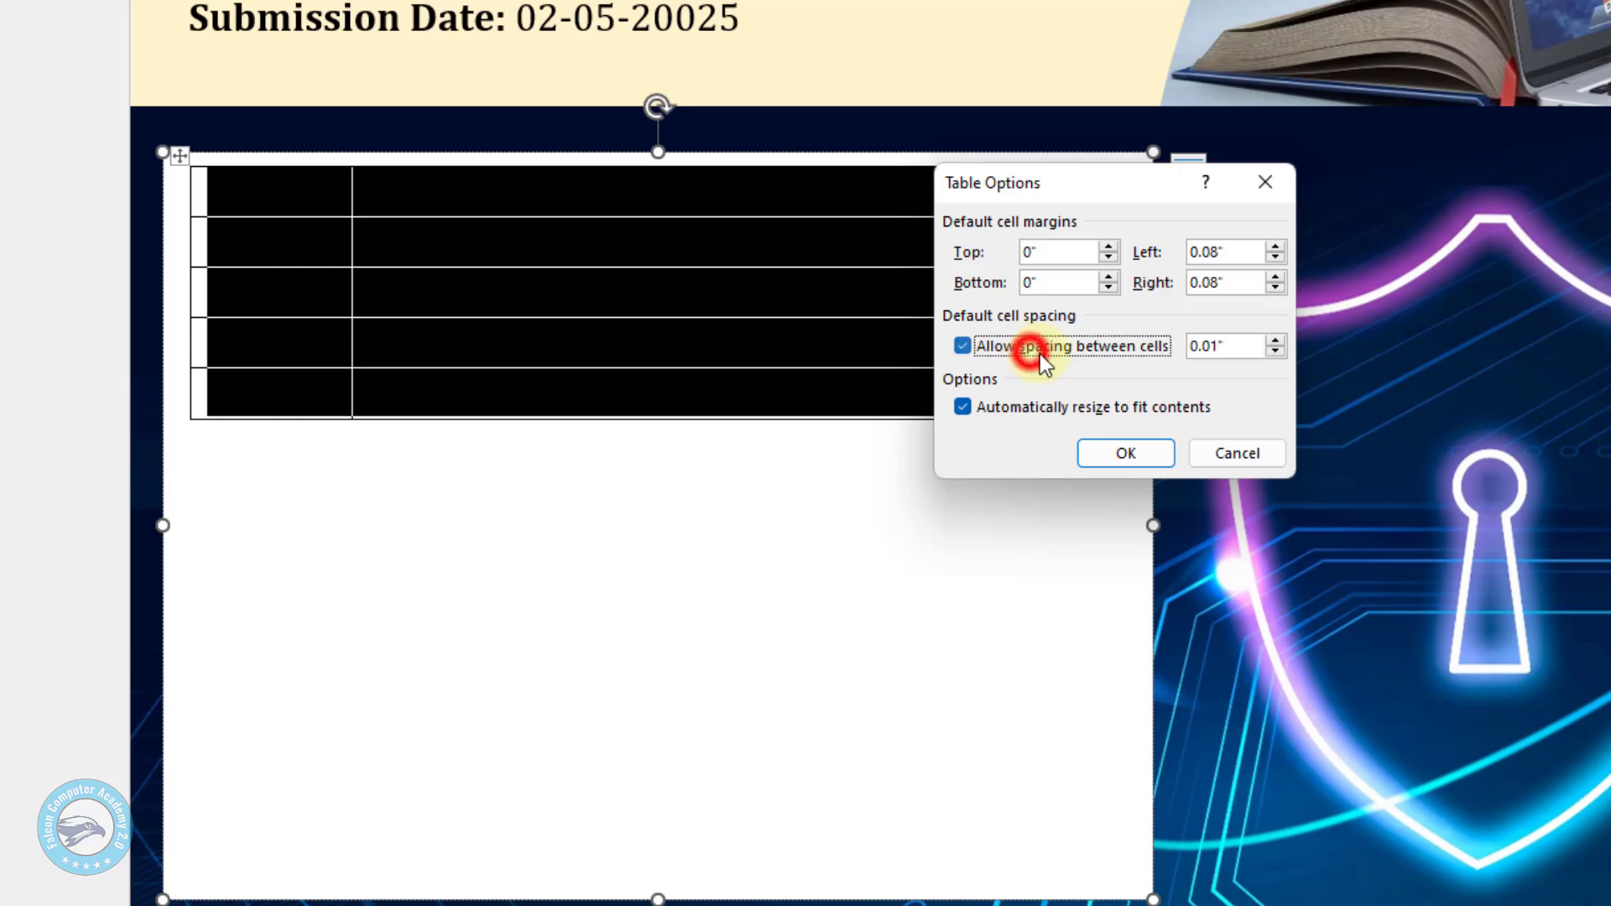
pyautogui.click(1276, 340)
pyautogui.click(1276, 341)
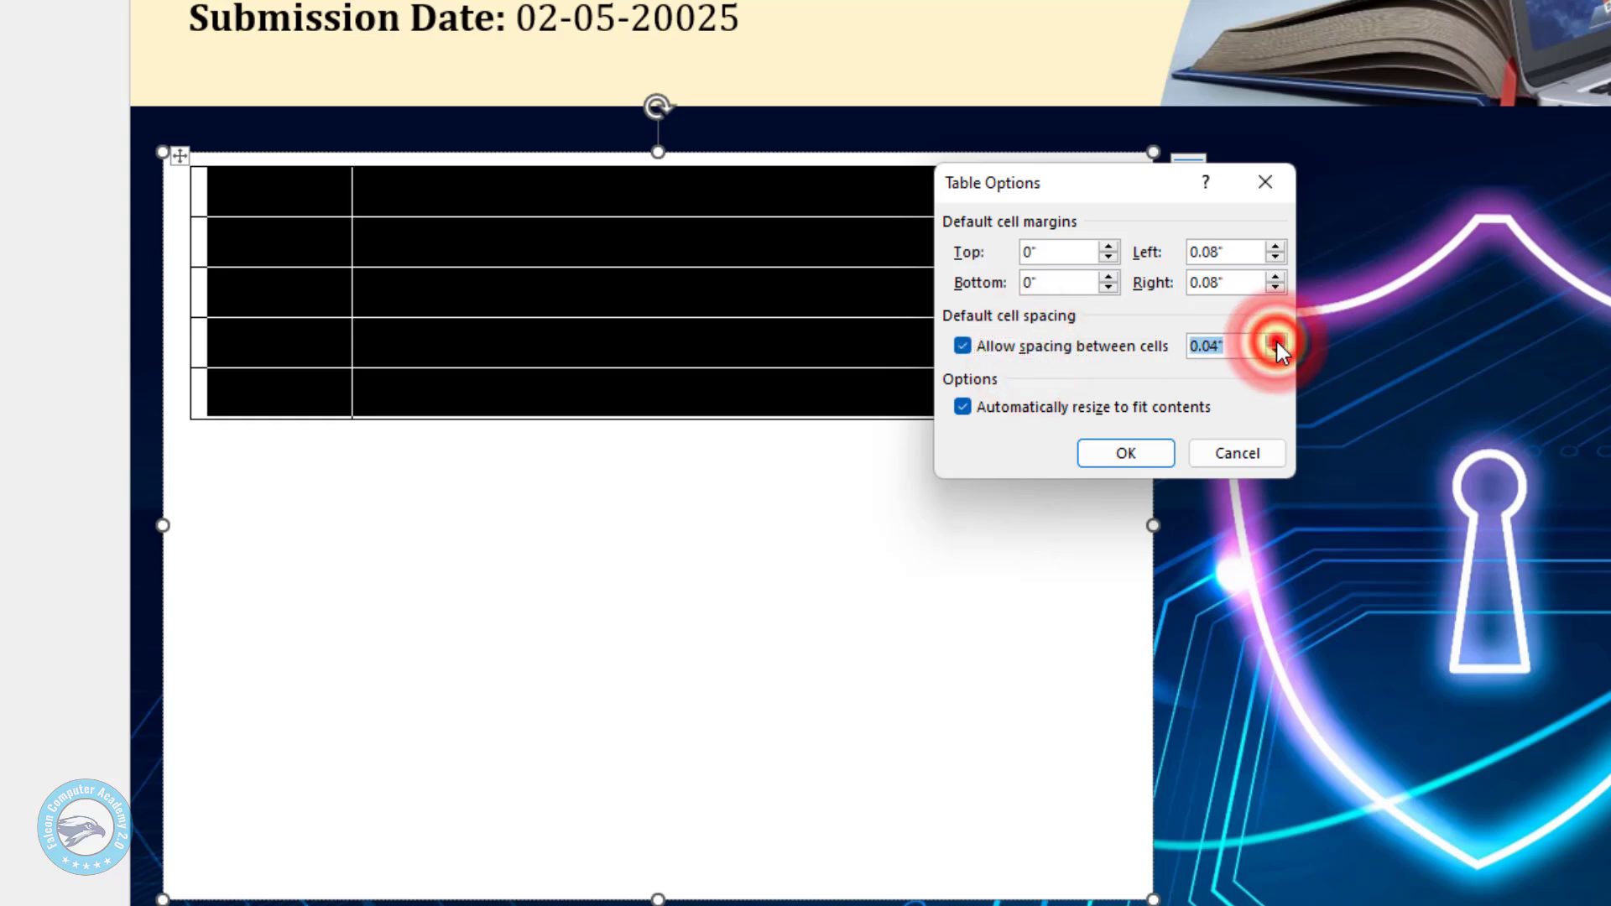
pyautogui.click(1276, 341)
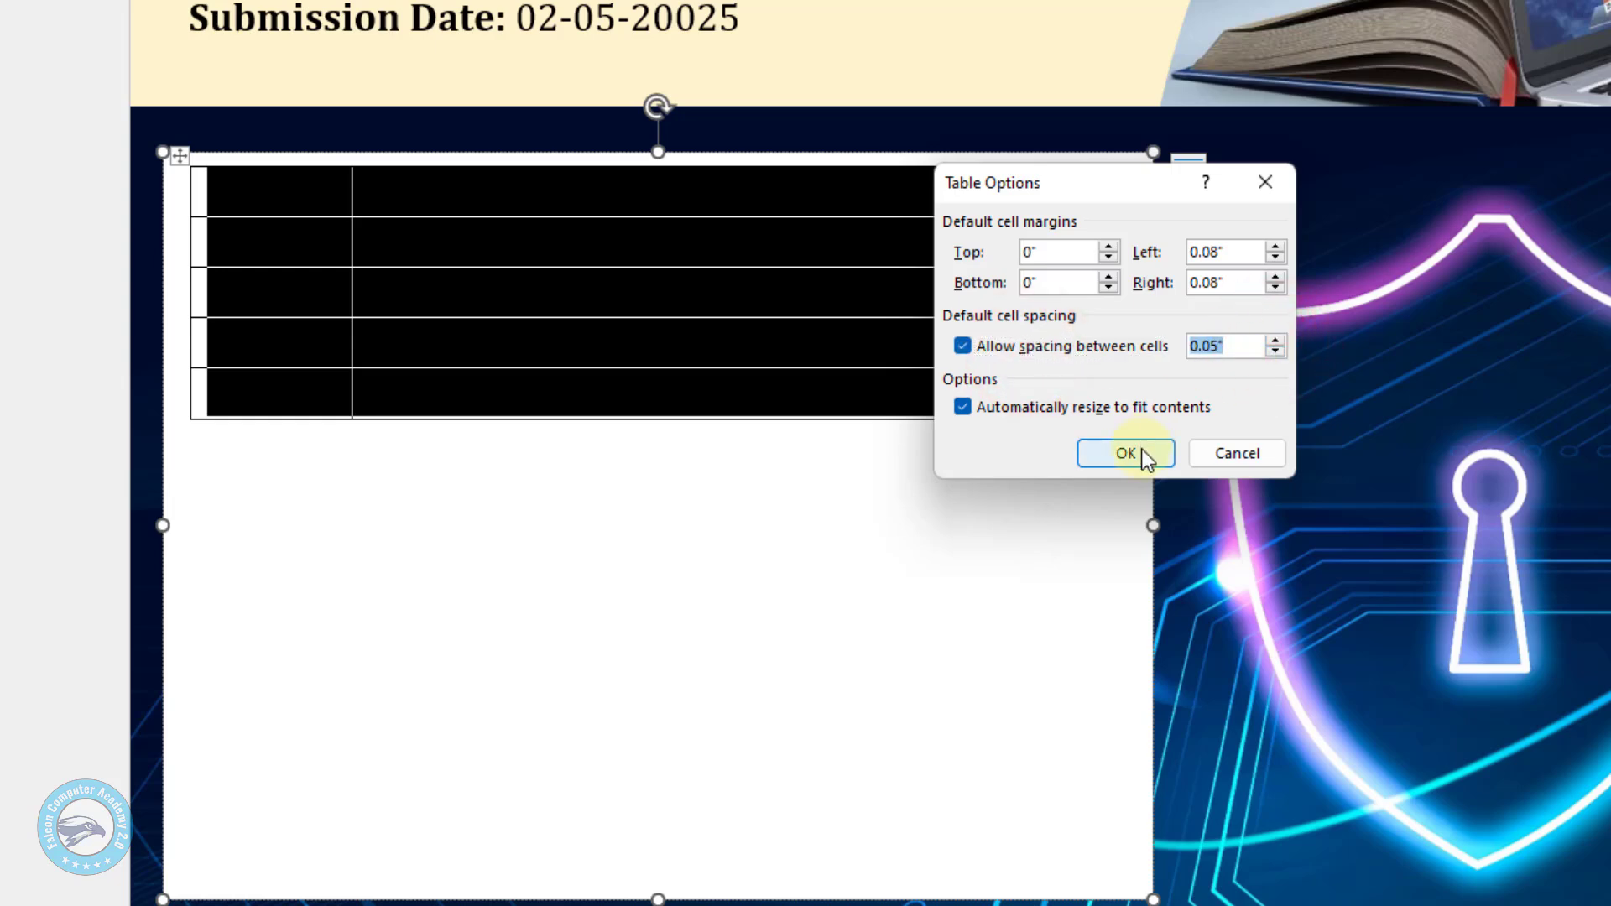
pyautogui.click(1276, 340)
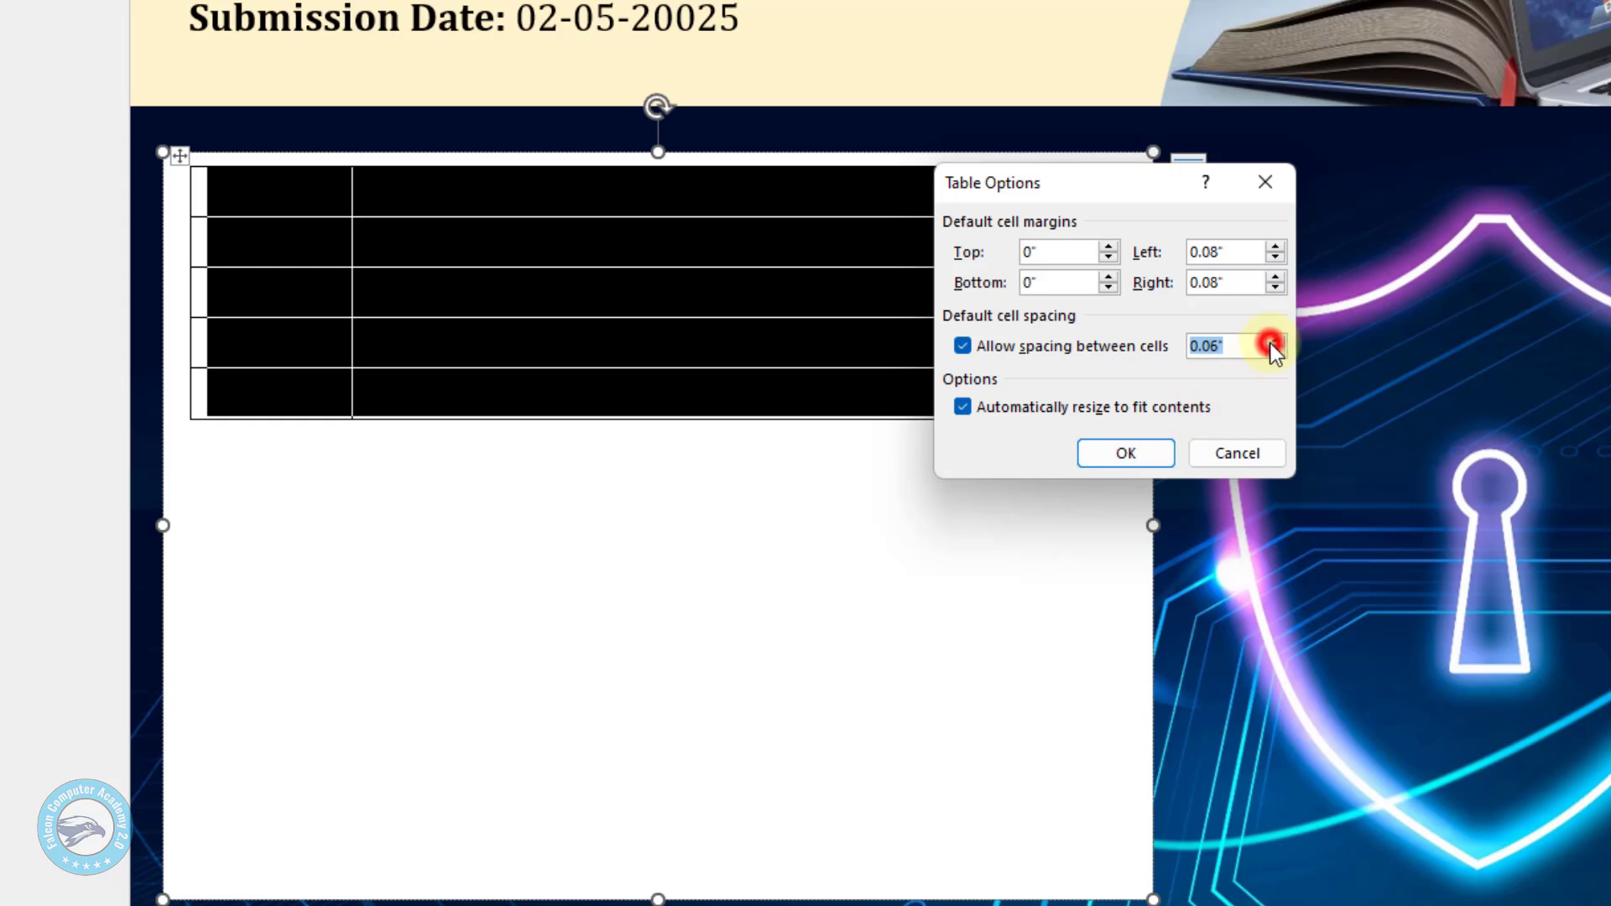
pyautogui.click(1138, 453)
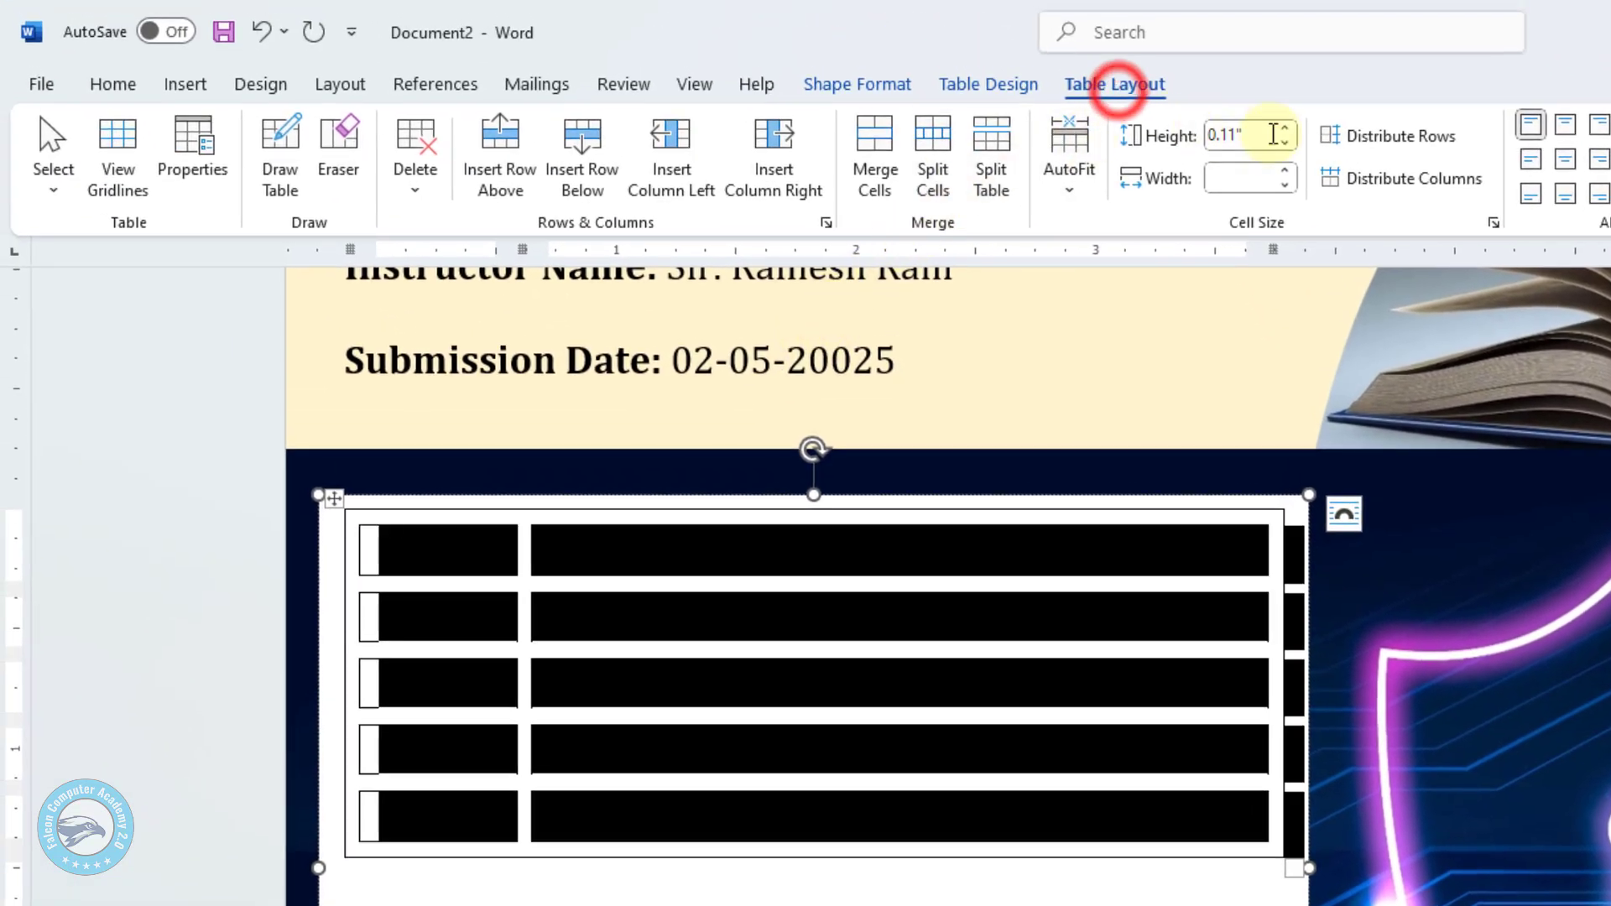
# Set the height of all table rows to 0.5".
pyautogui.click(1284, 128)
pyautogui.click(1283, 128)
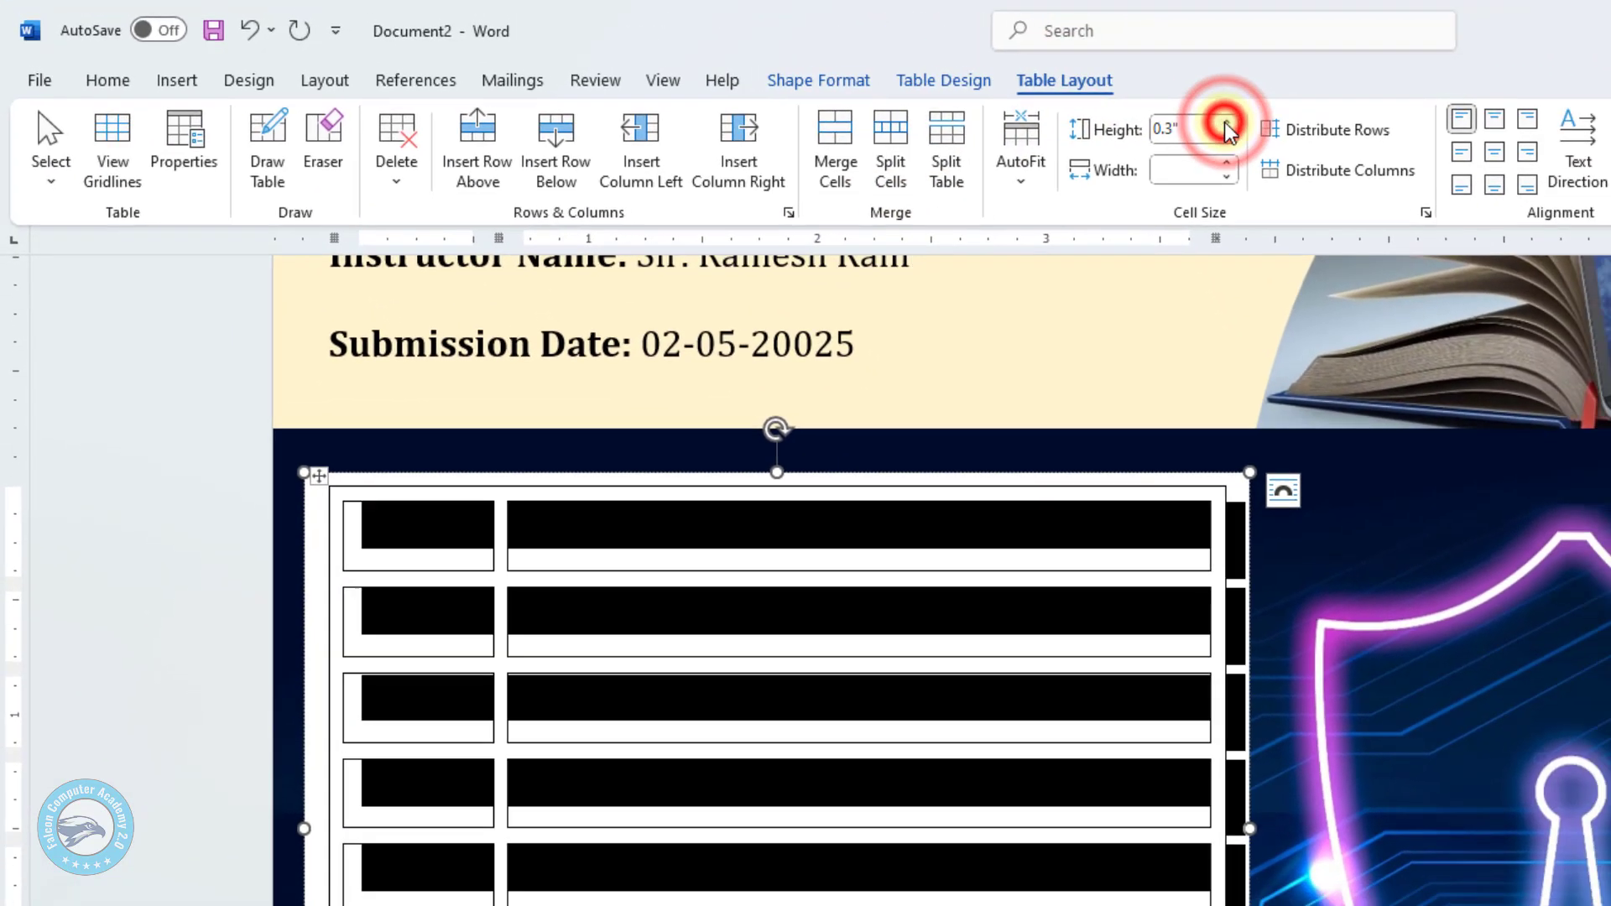
pyautogui.click(1227, 125)
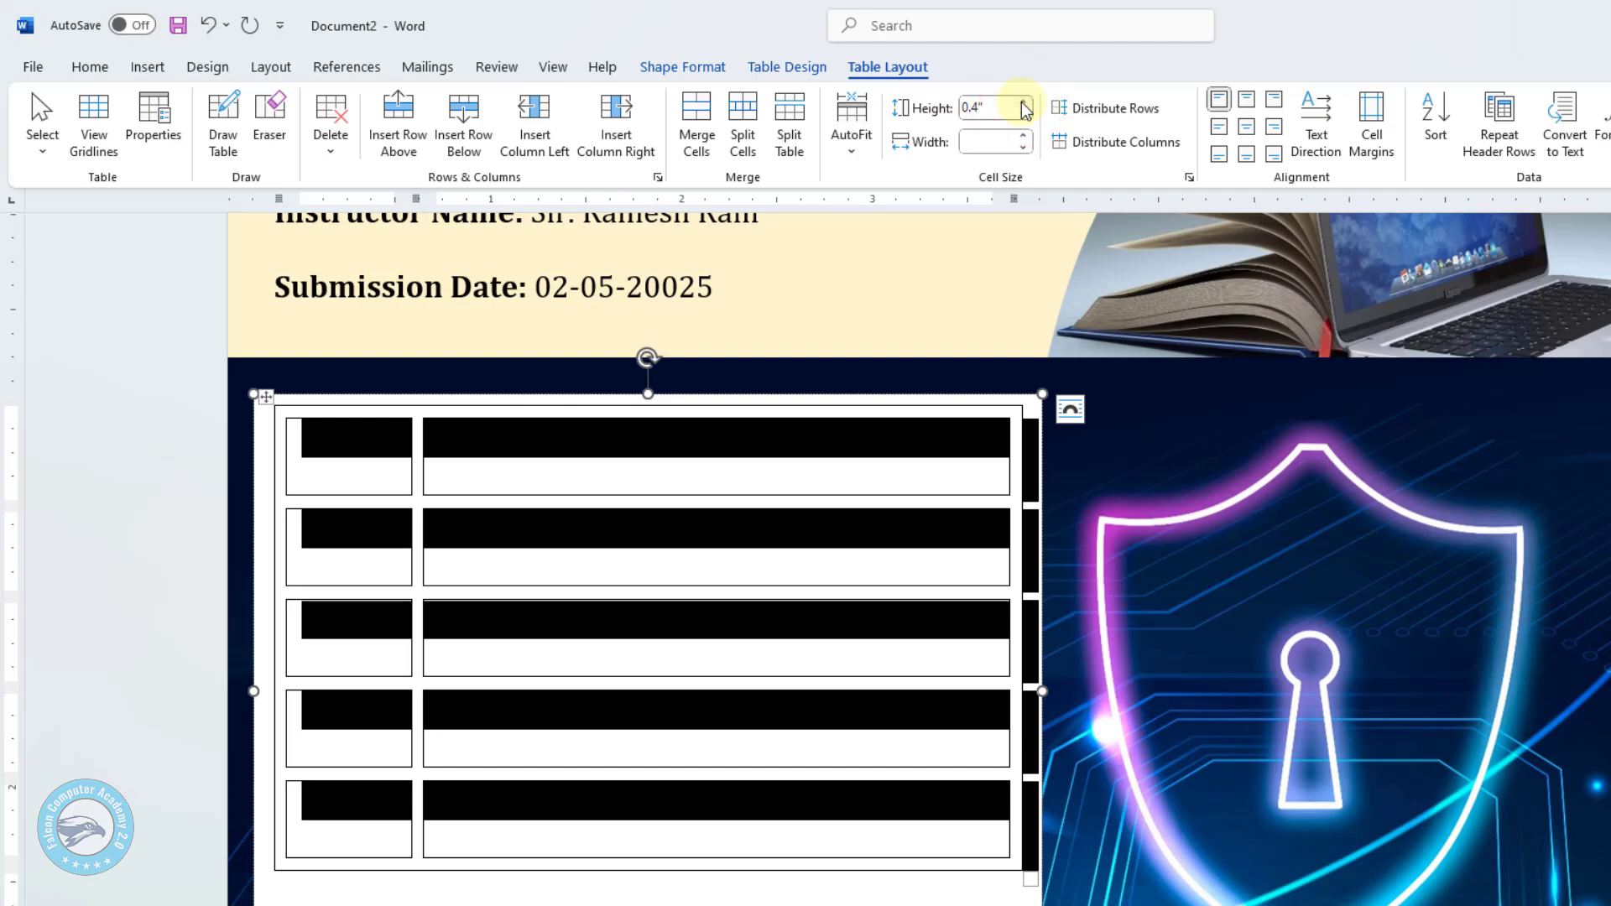
pyautogui.click(1023, 103)
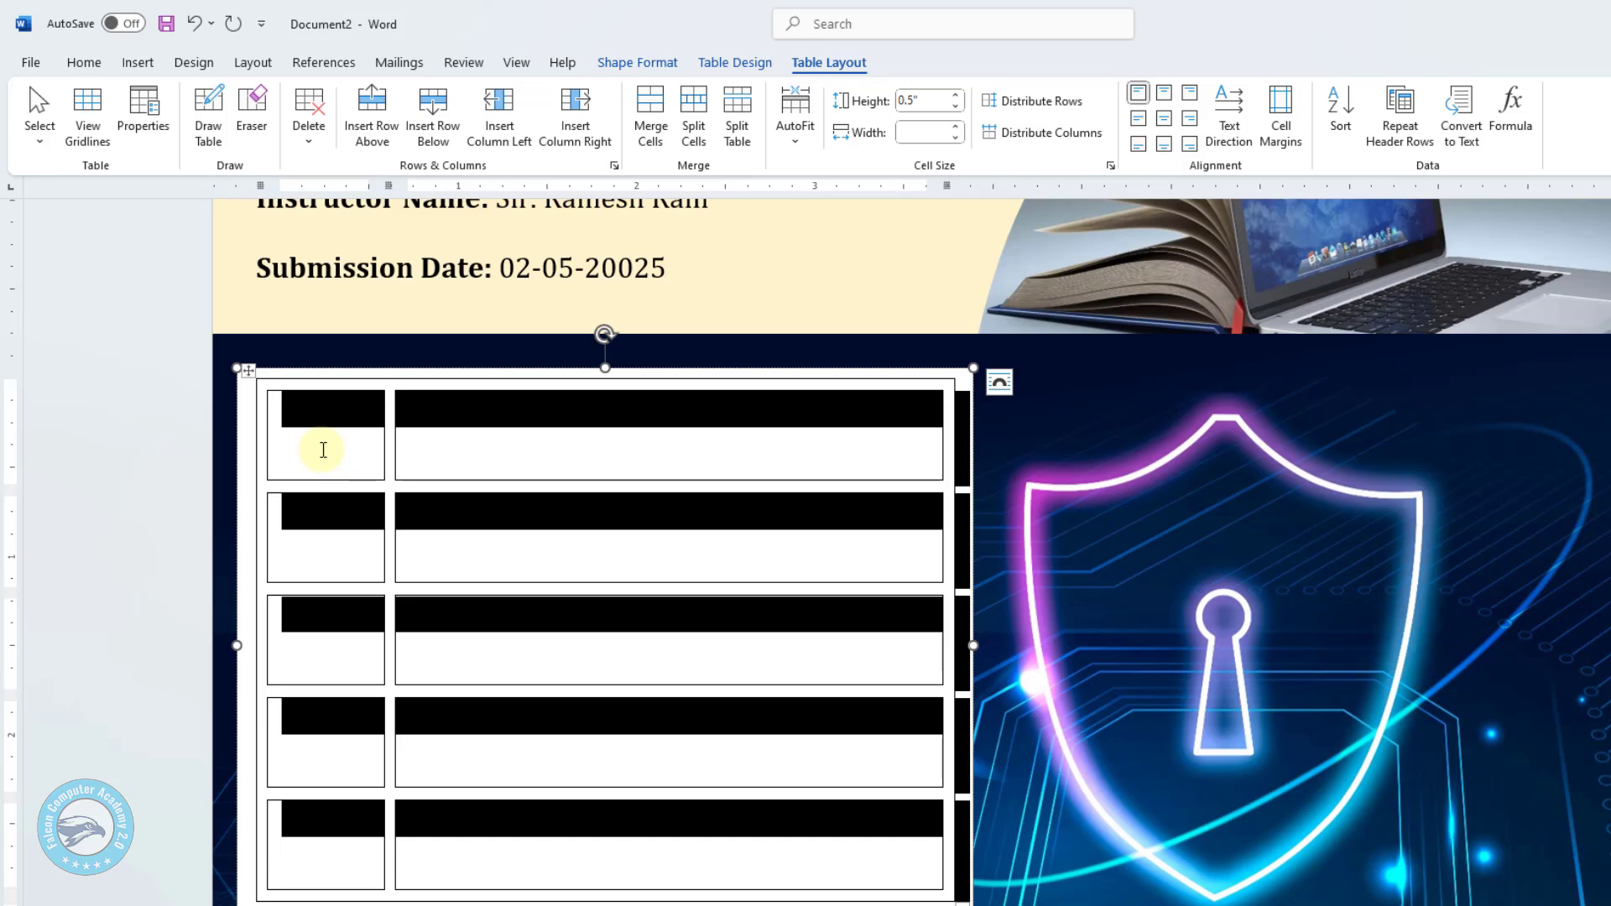
# Merge the two cells of the table's first row into one heading cell.
pyautogui.click(323, 449)
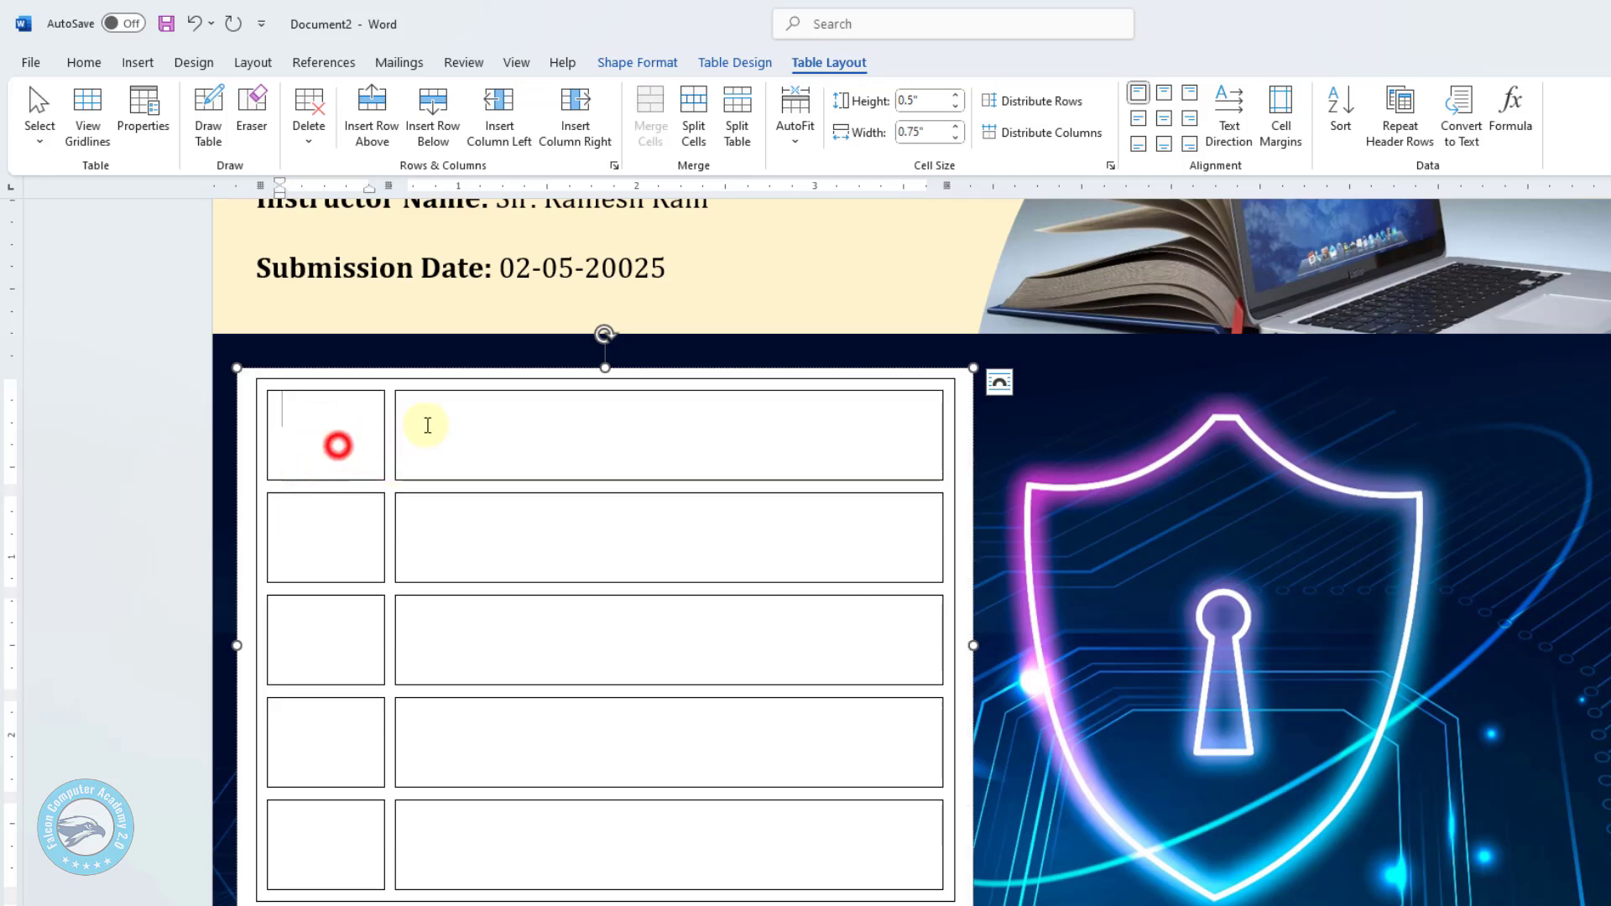
pyautogui.moveTo(427, 425); pyautogui.dragTo(507, 420)
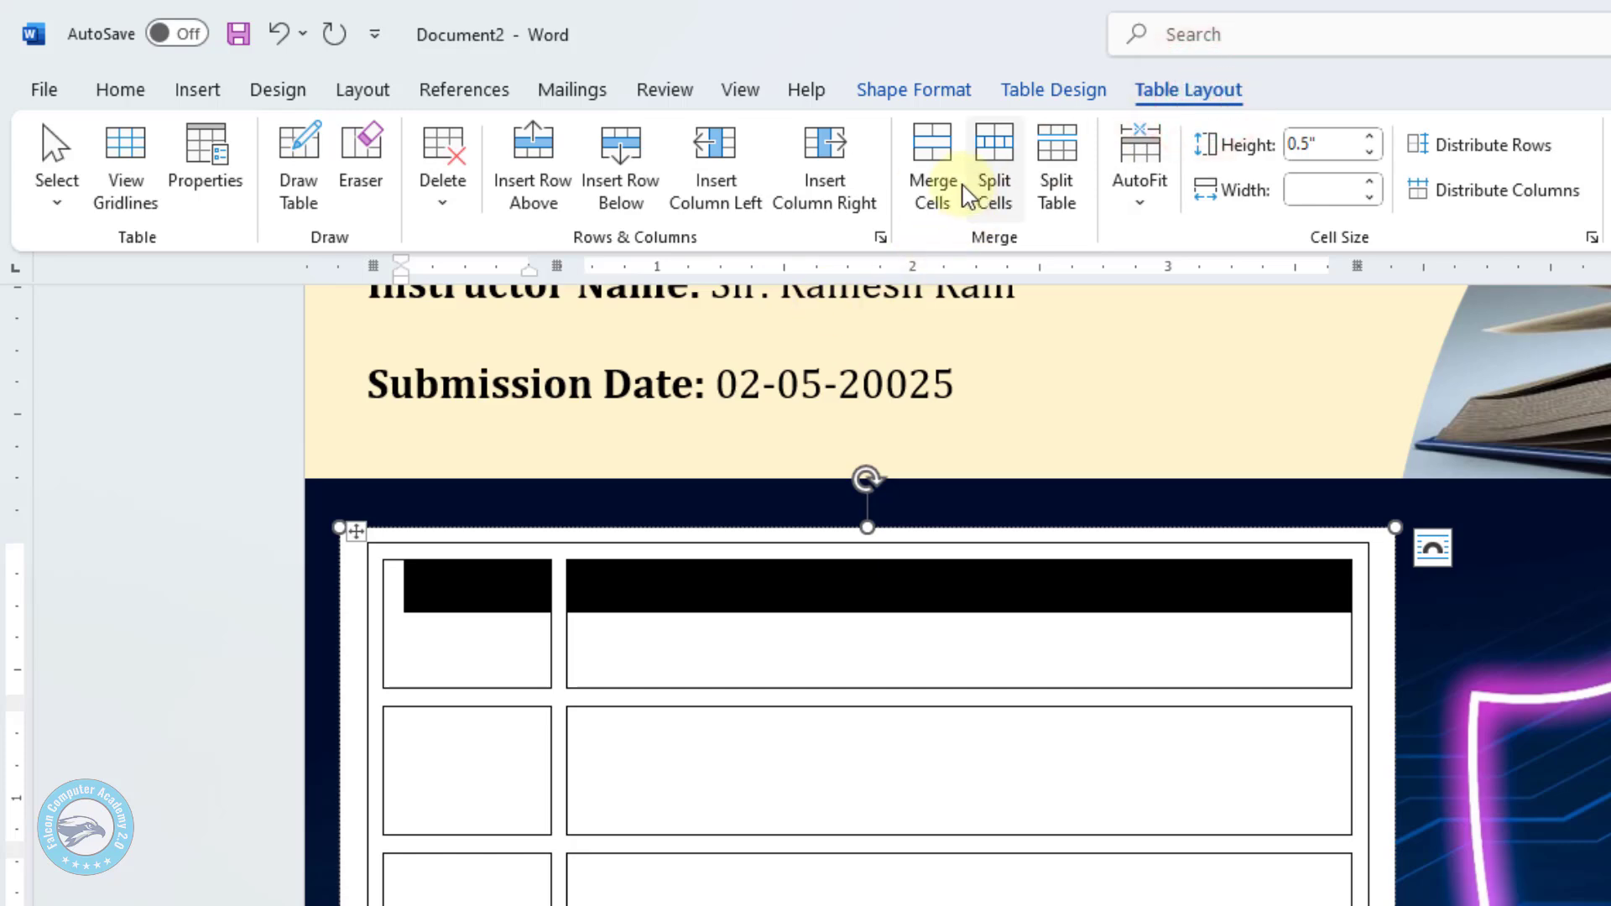
pyautogui.click(936, 179)
pyautogui.click(1043, 795)
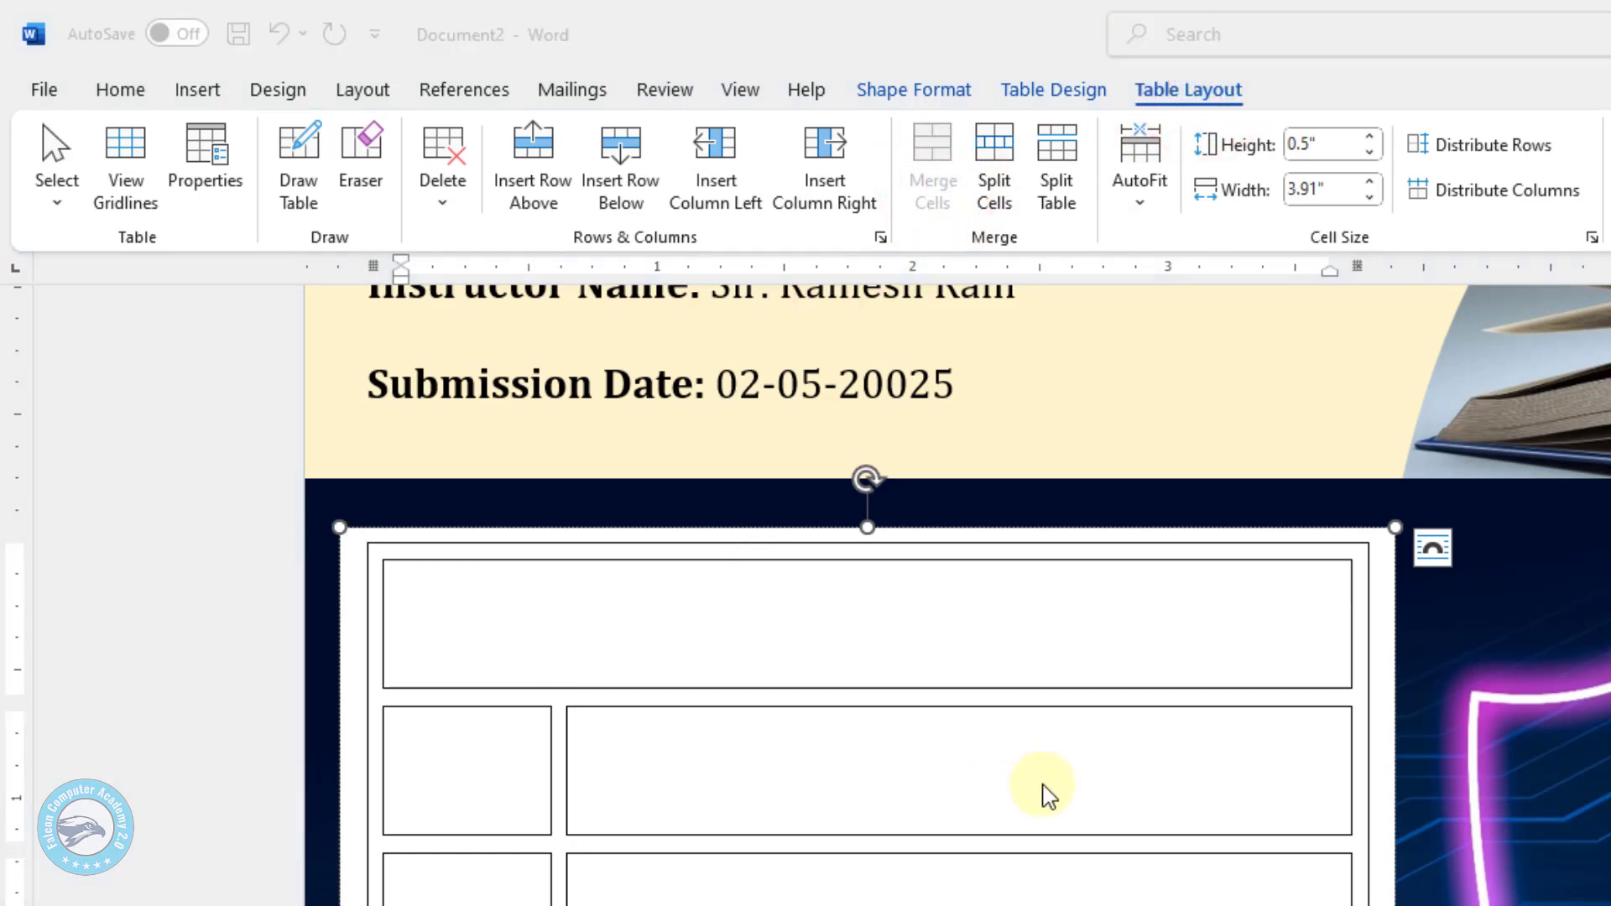
pyautogui.doubleClick(996, 640)
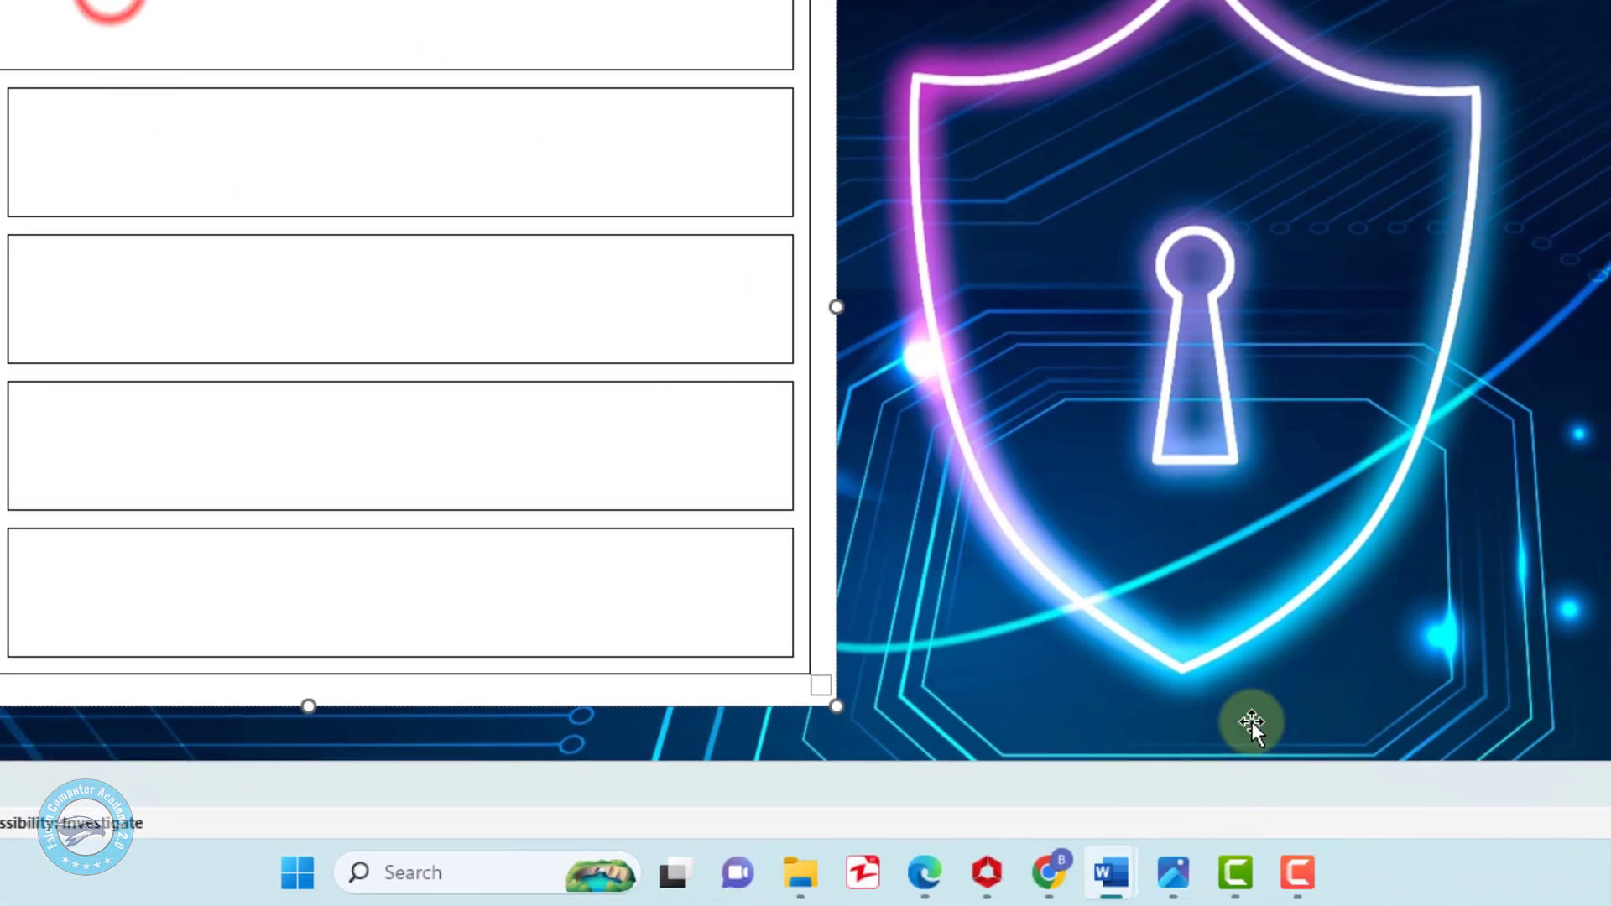
# Switch to the finished Assignment_Cover_Page document and copy the table heading "4 important points".
pyautogui.click(1116, 877)
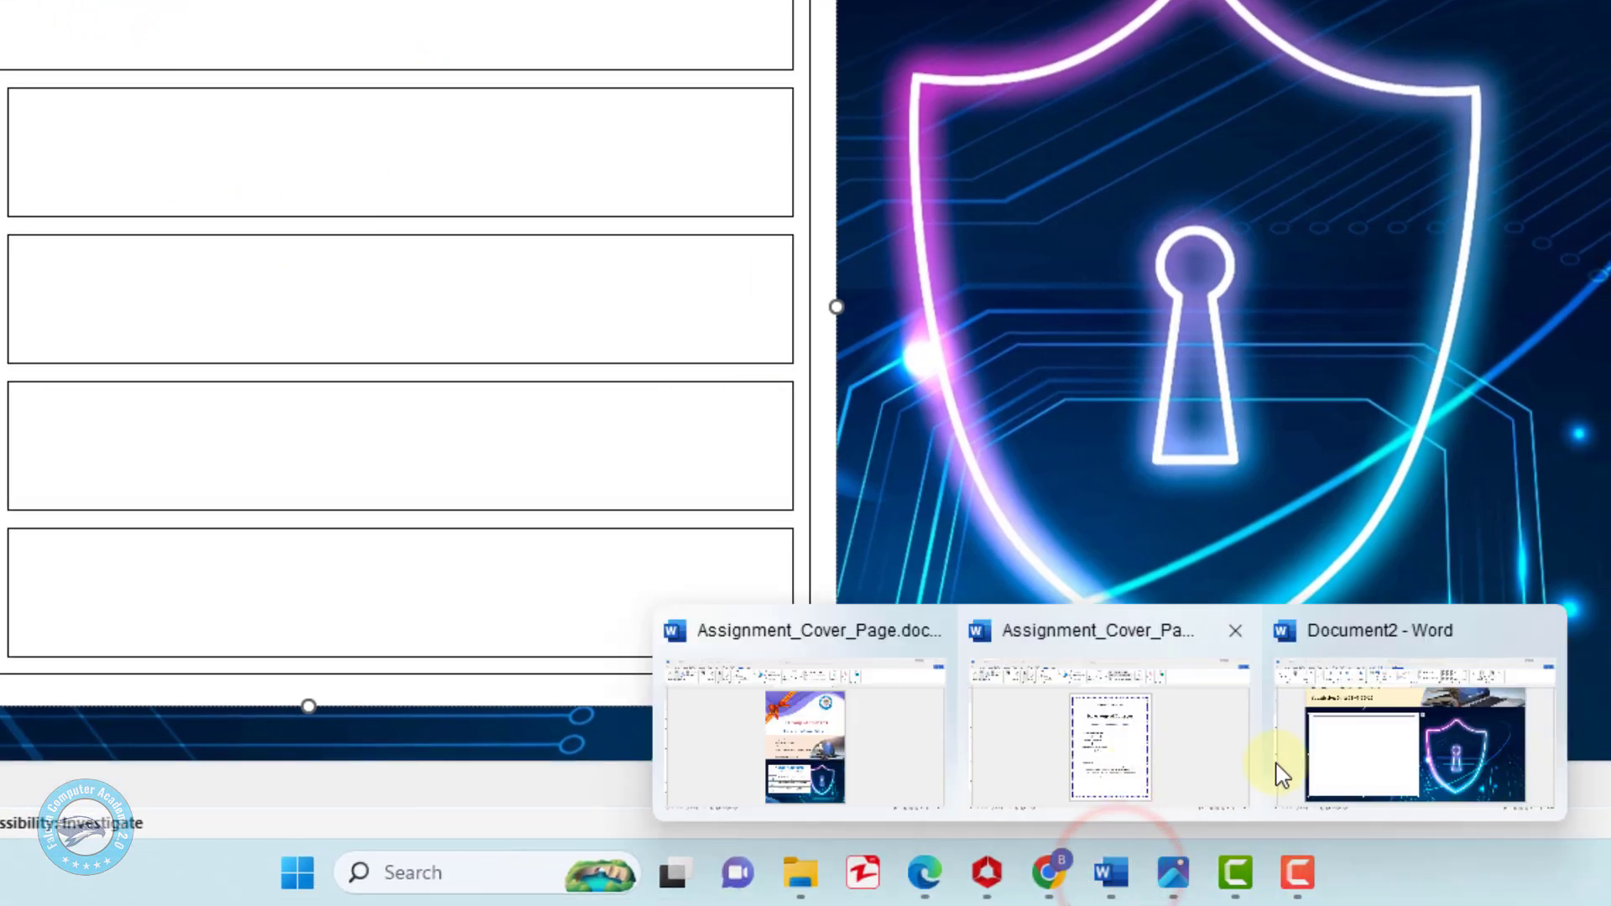
pyautogui.click(829, 744)
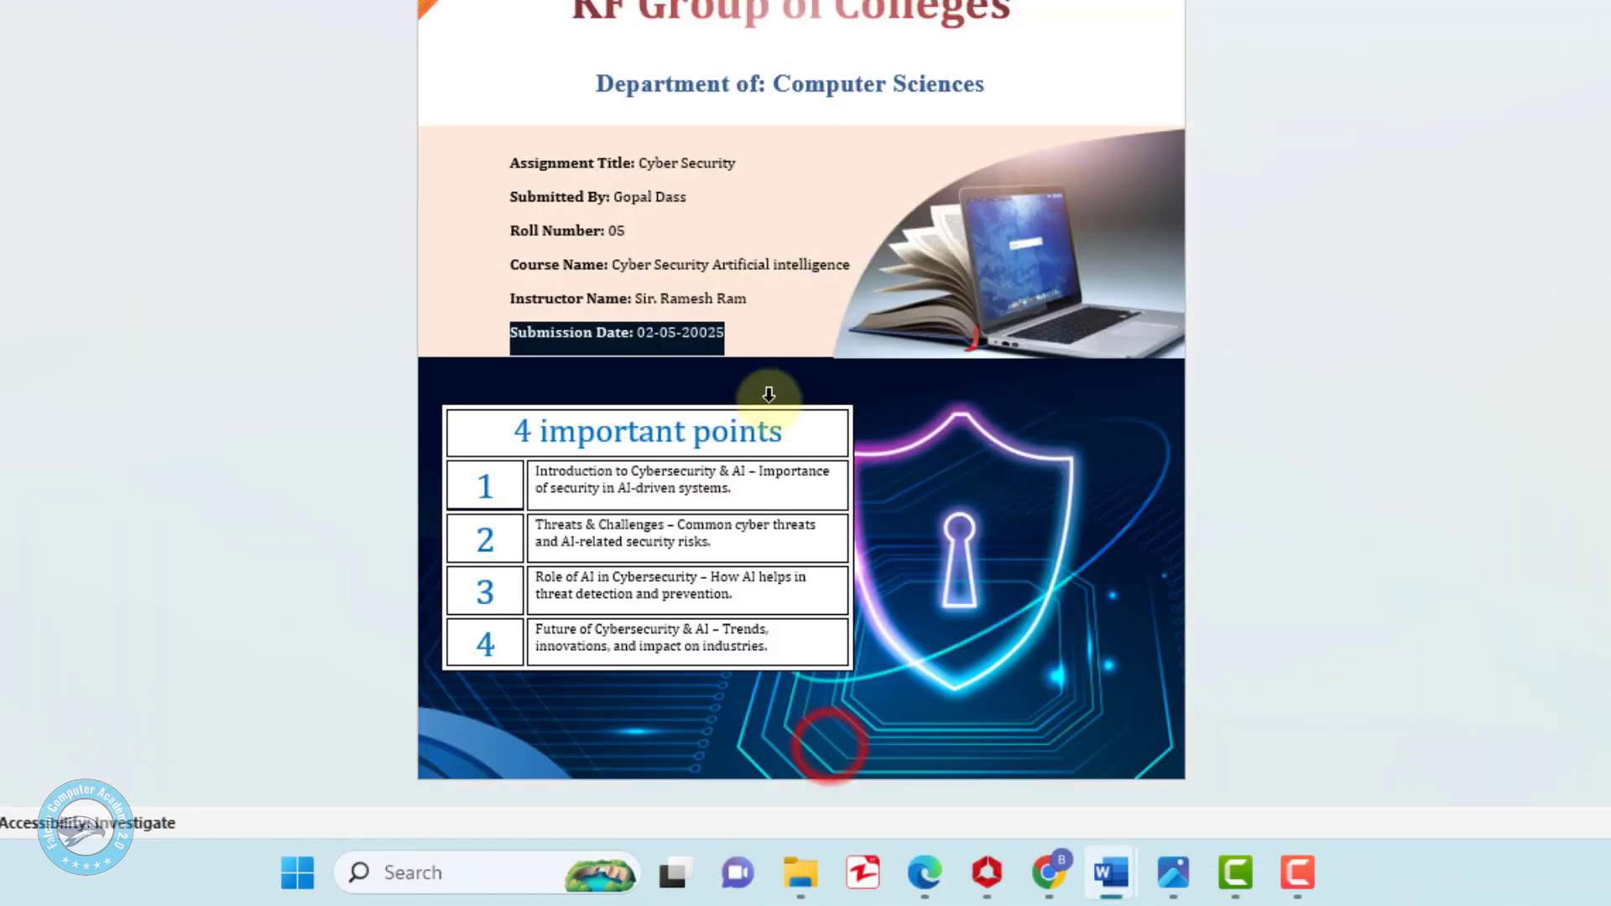
pyautogui.click(694, 438)
pyautogui.moveTo(787, 432); pyautogui.dragTo(516, 430)
pyautogui.hotkey('ctrl', 'c')
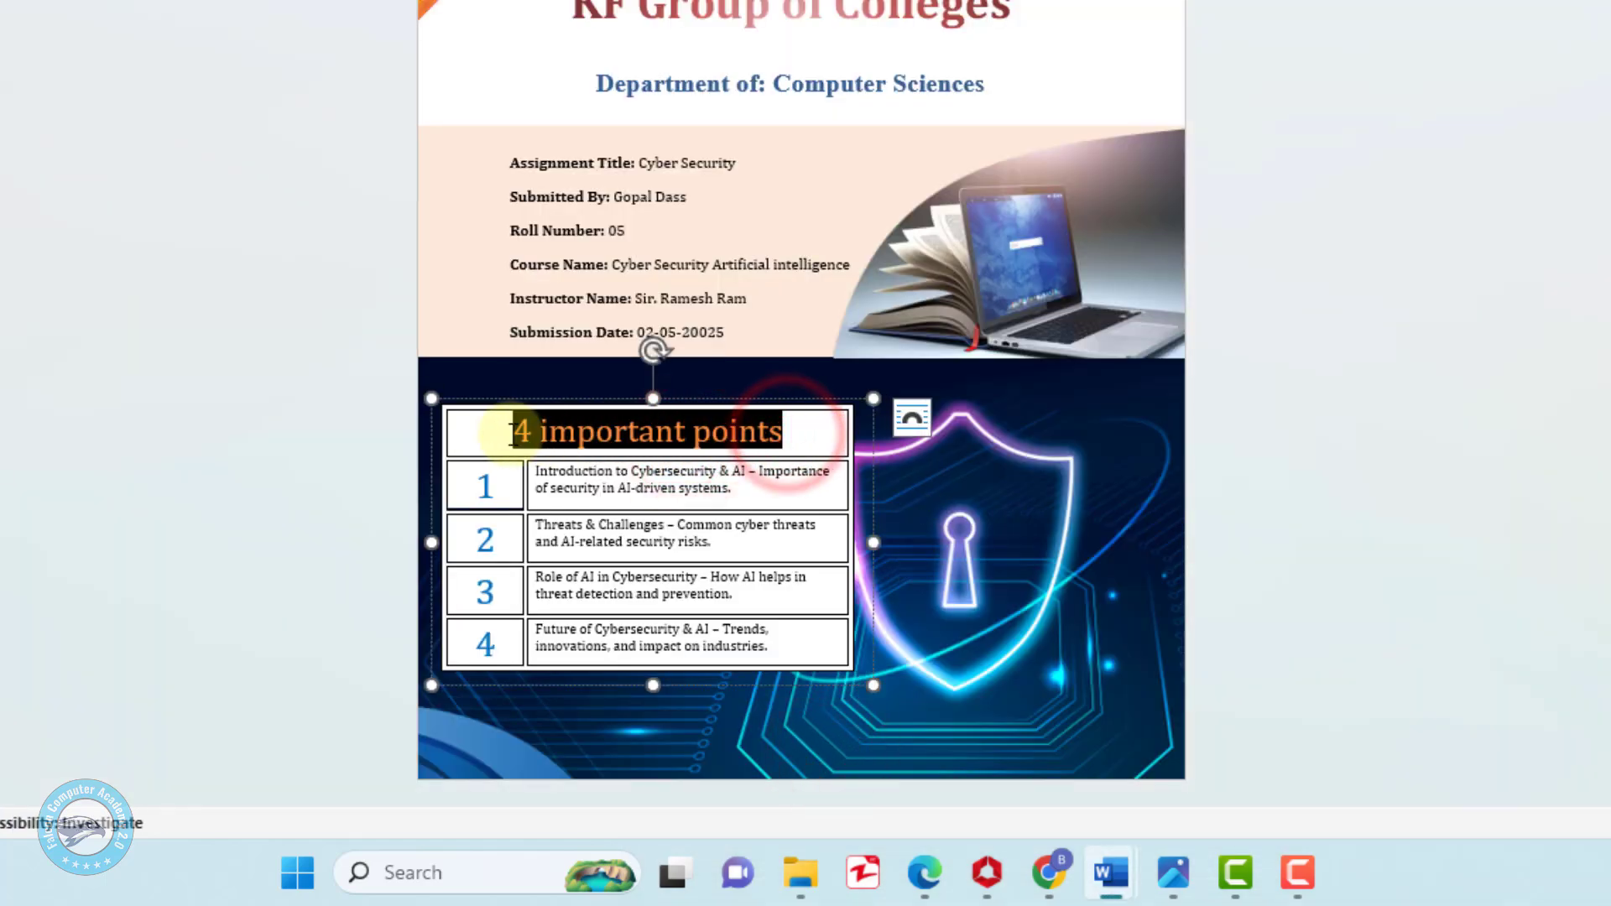
pyautogui.rightClick(579, 428)
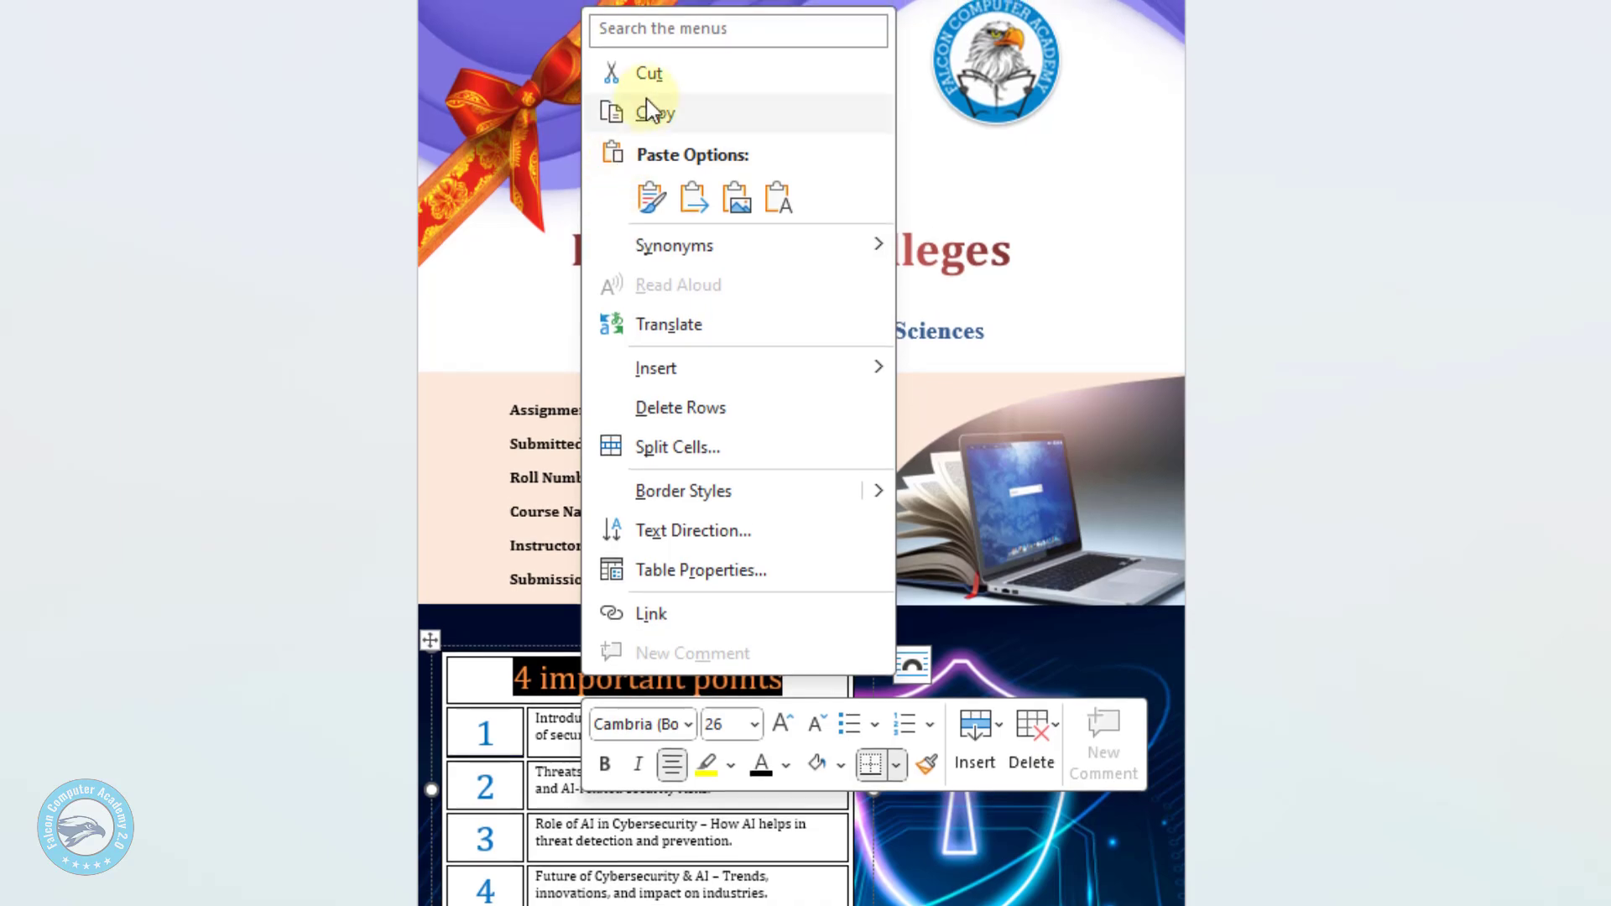
pyautogui.click(646, 99)
# Return to Document2 and paste the heading "4 important points" into the merged first row of the table.
pyautogui.moveTo(1116, 884)
pyautogui.moveTo(1072, 870)
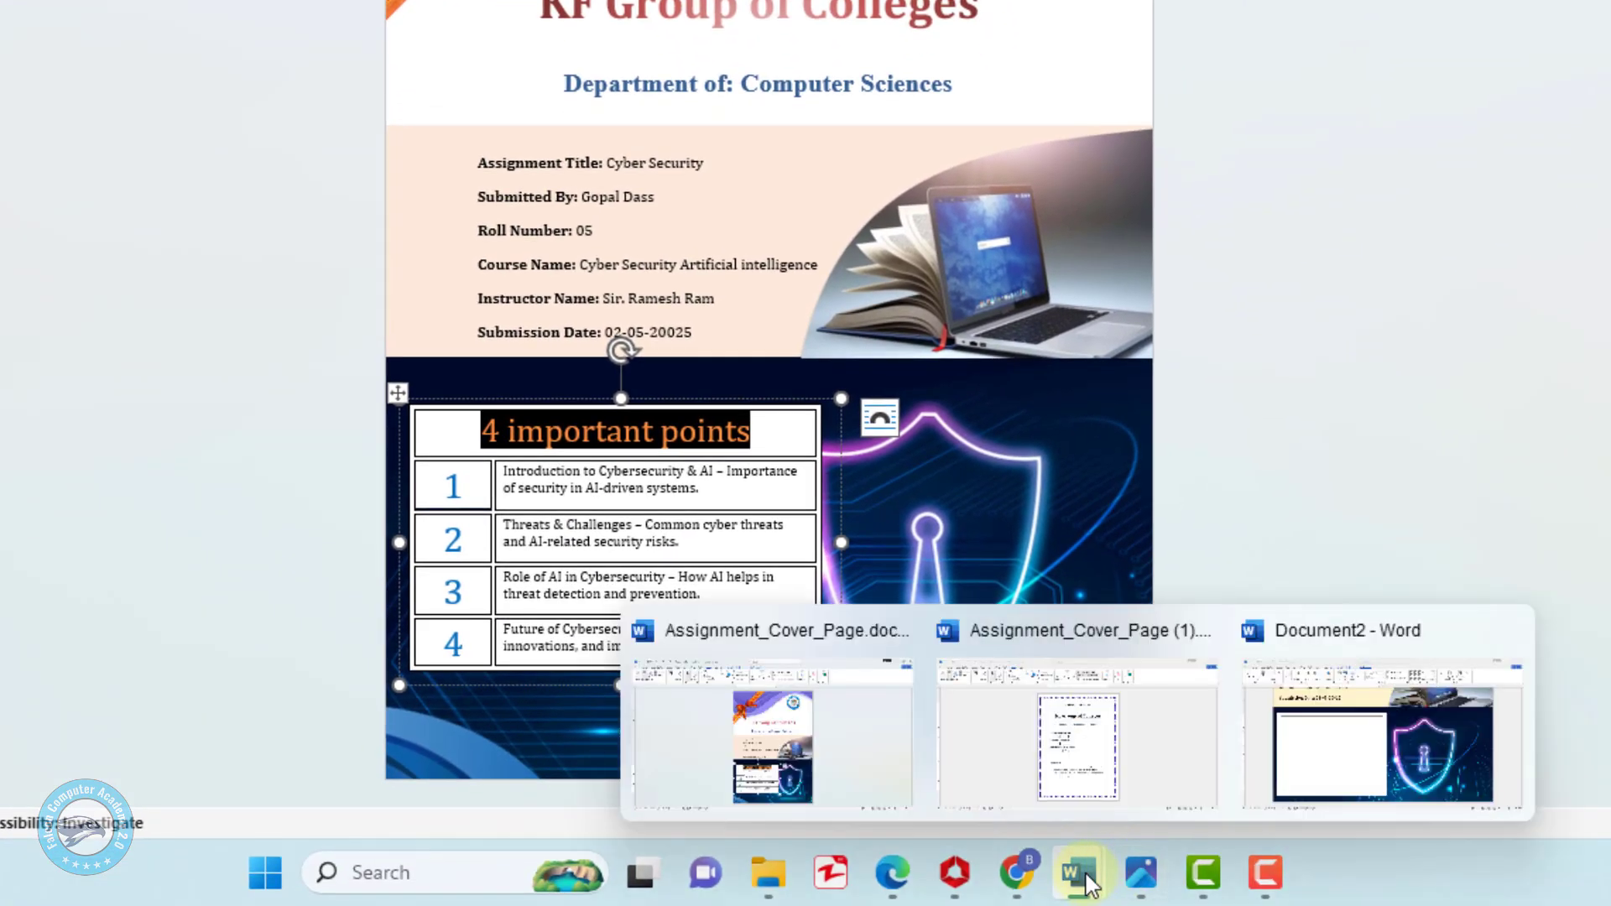
pyautogui.click(1335, 801)
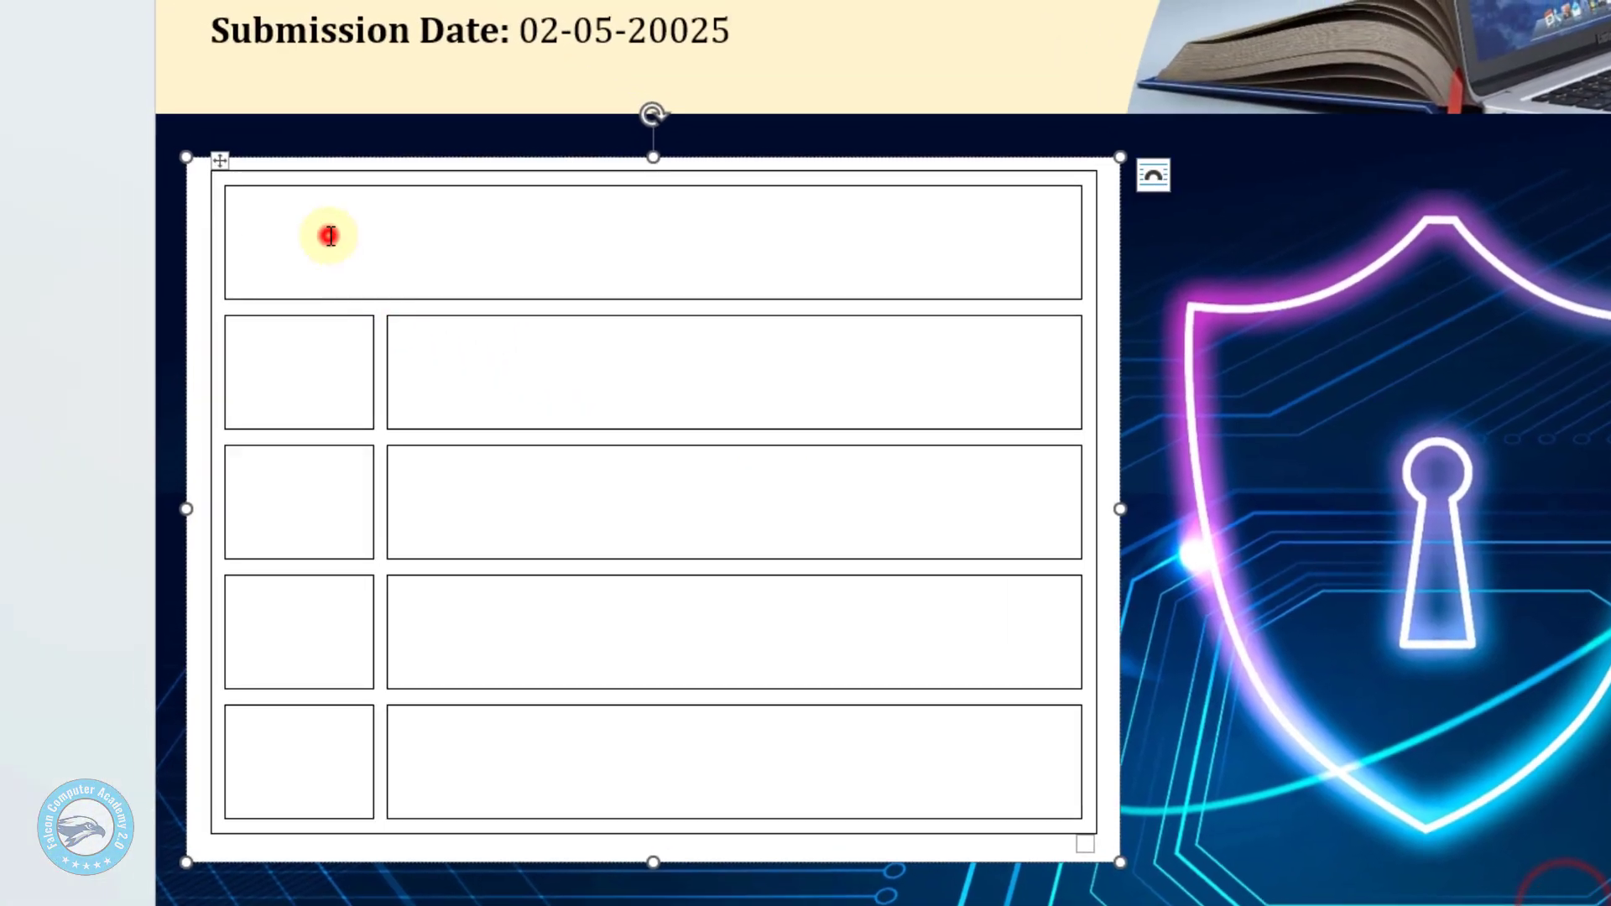
pyautogui.click(330, 236)
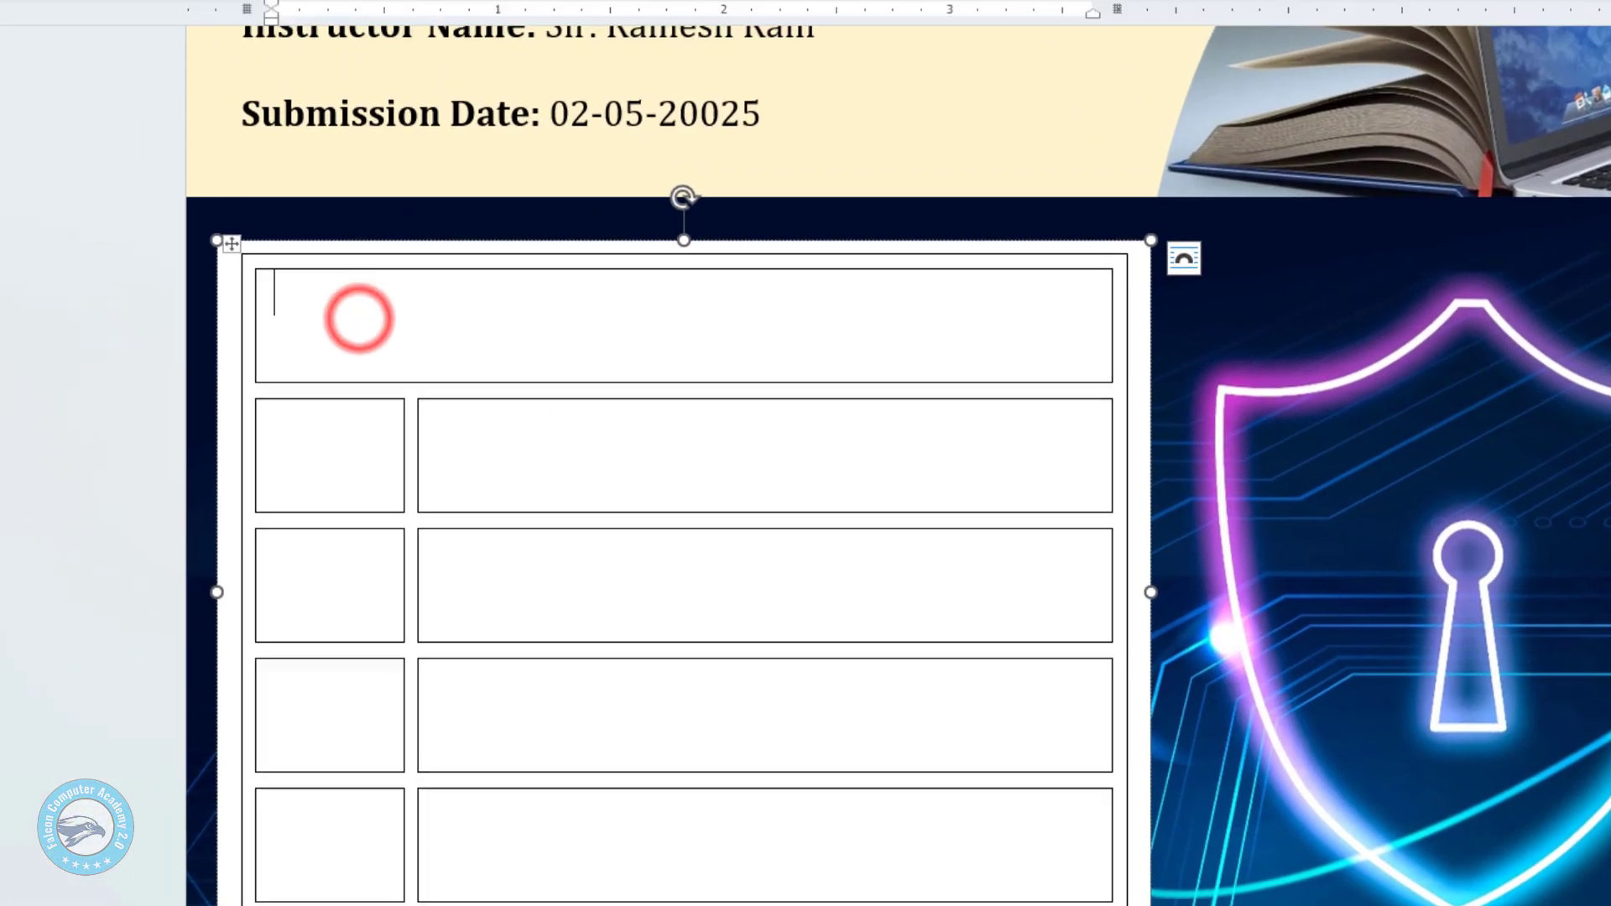
pyautogui.click(107, 78)
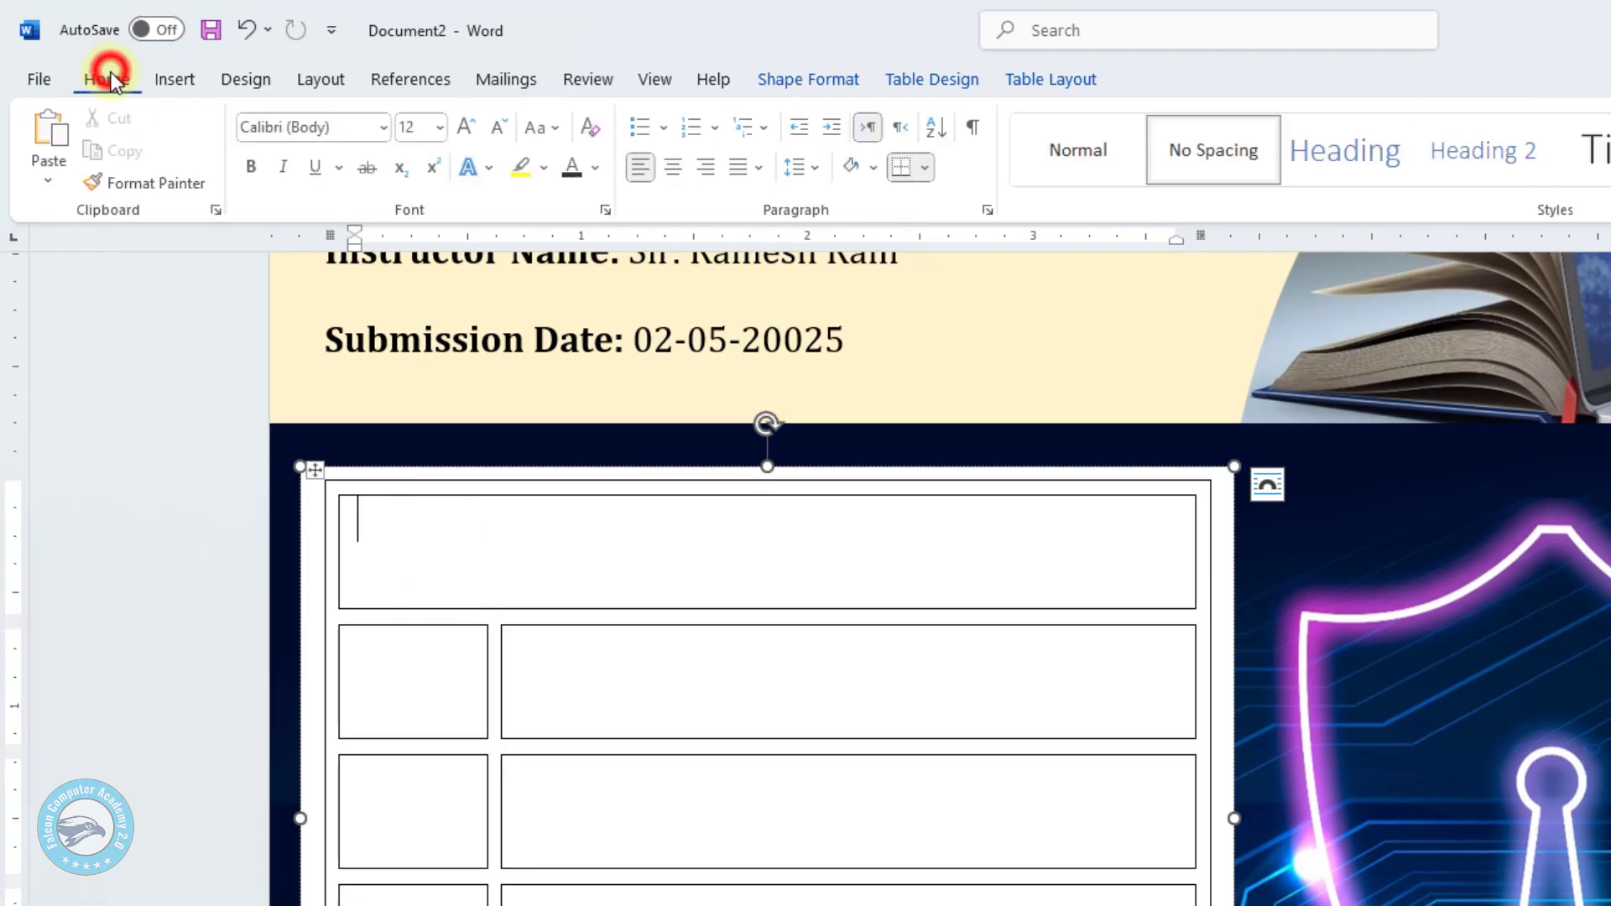
pyautogui.click(52, 134)
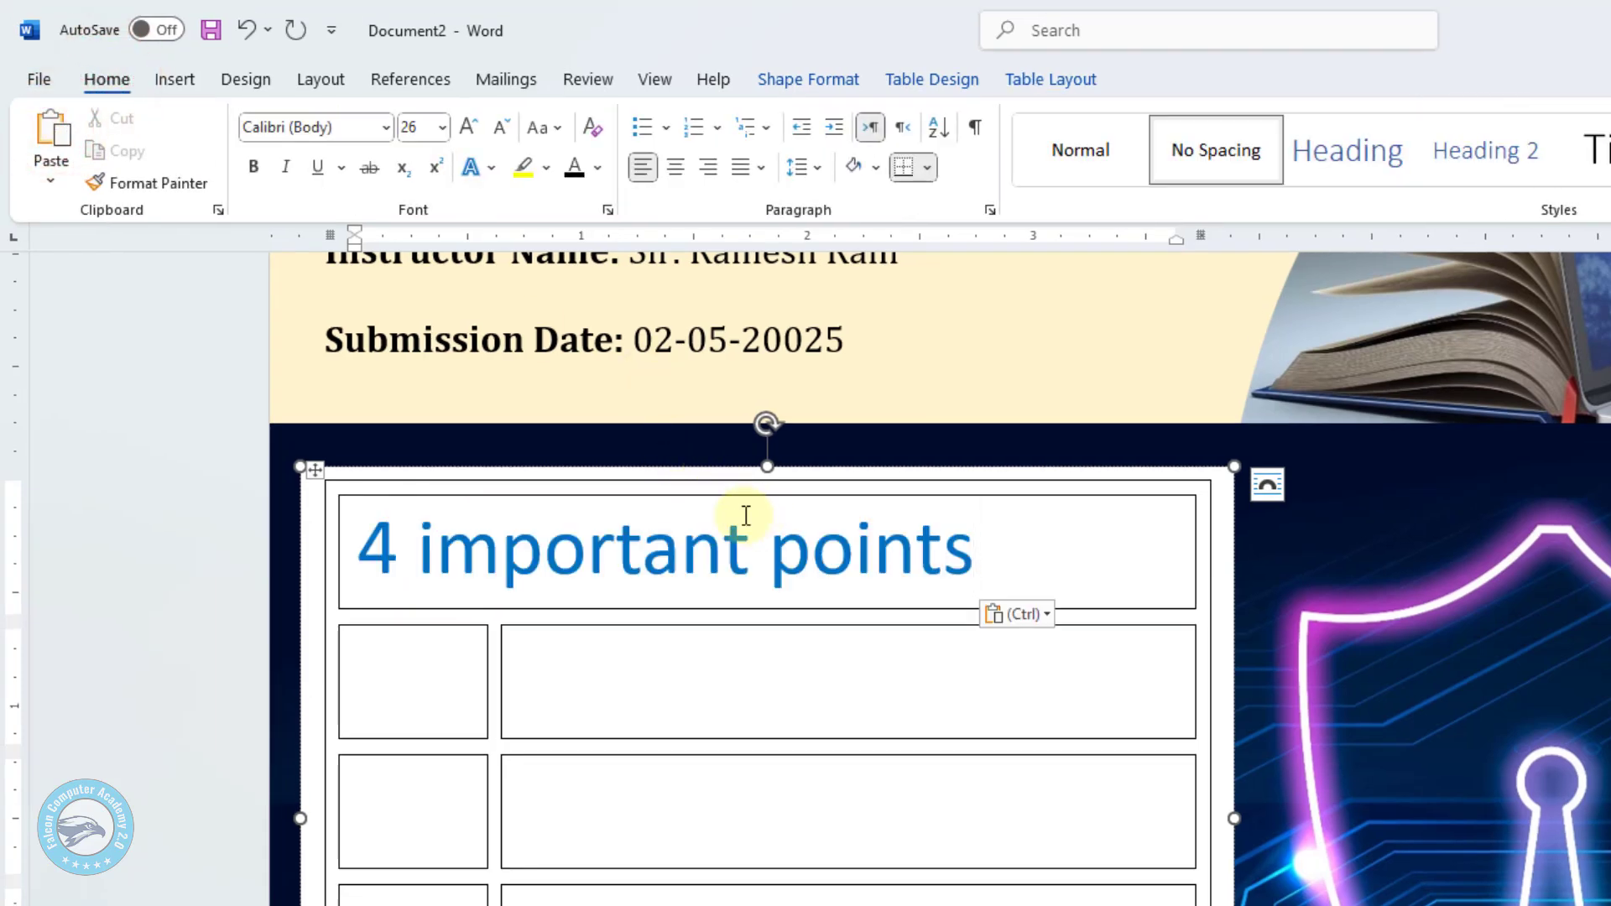
# Center the "4 important points" heading and number the first-column cells below it 1, 2, 3 and 4.
pyautogui.click(677, 167)
pyautogui.click(424, 689)
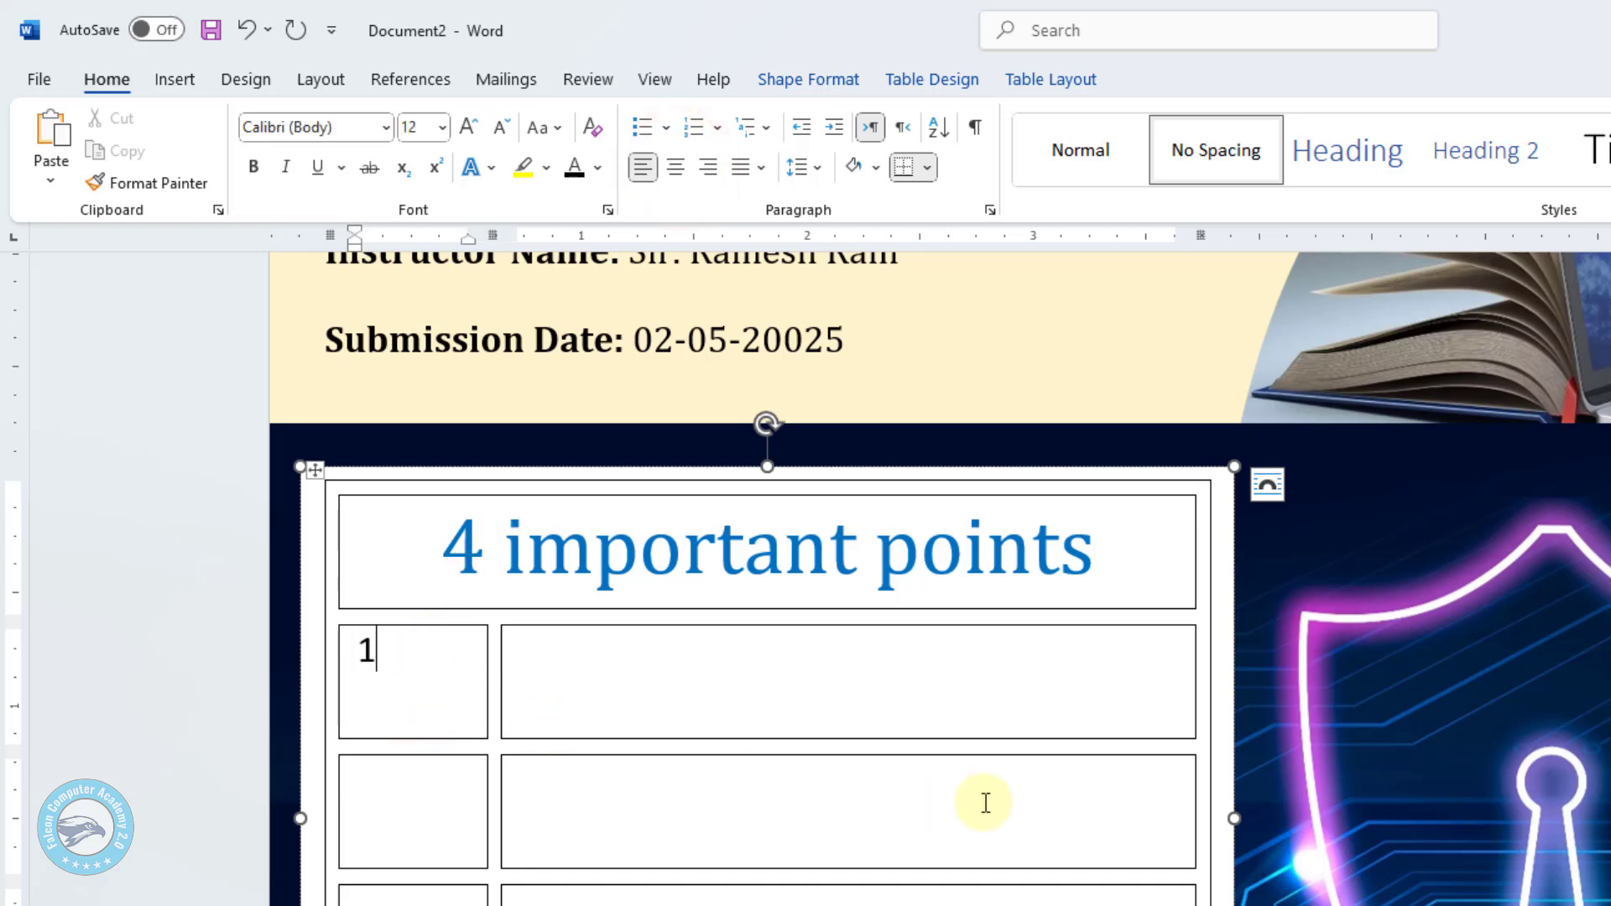
pyautogui.write('2')
pyautogui.press('Down')
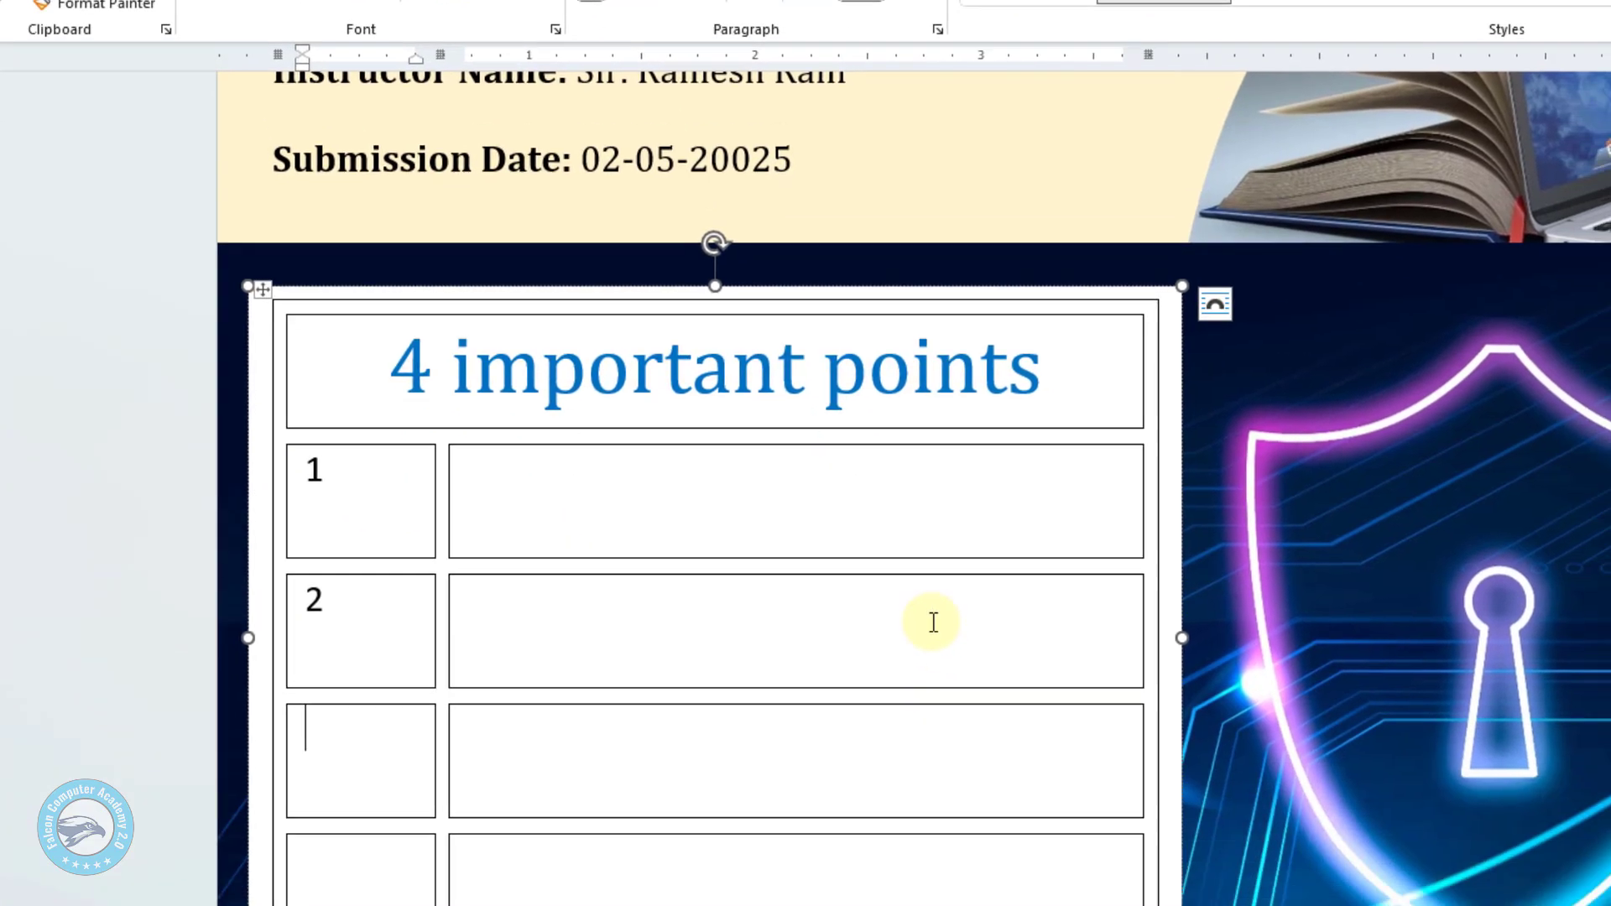
pyautogui.write('3')
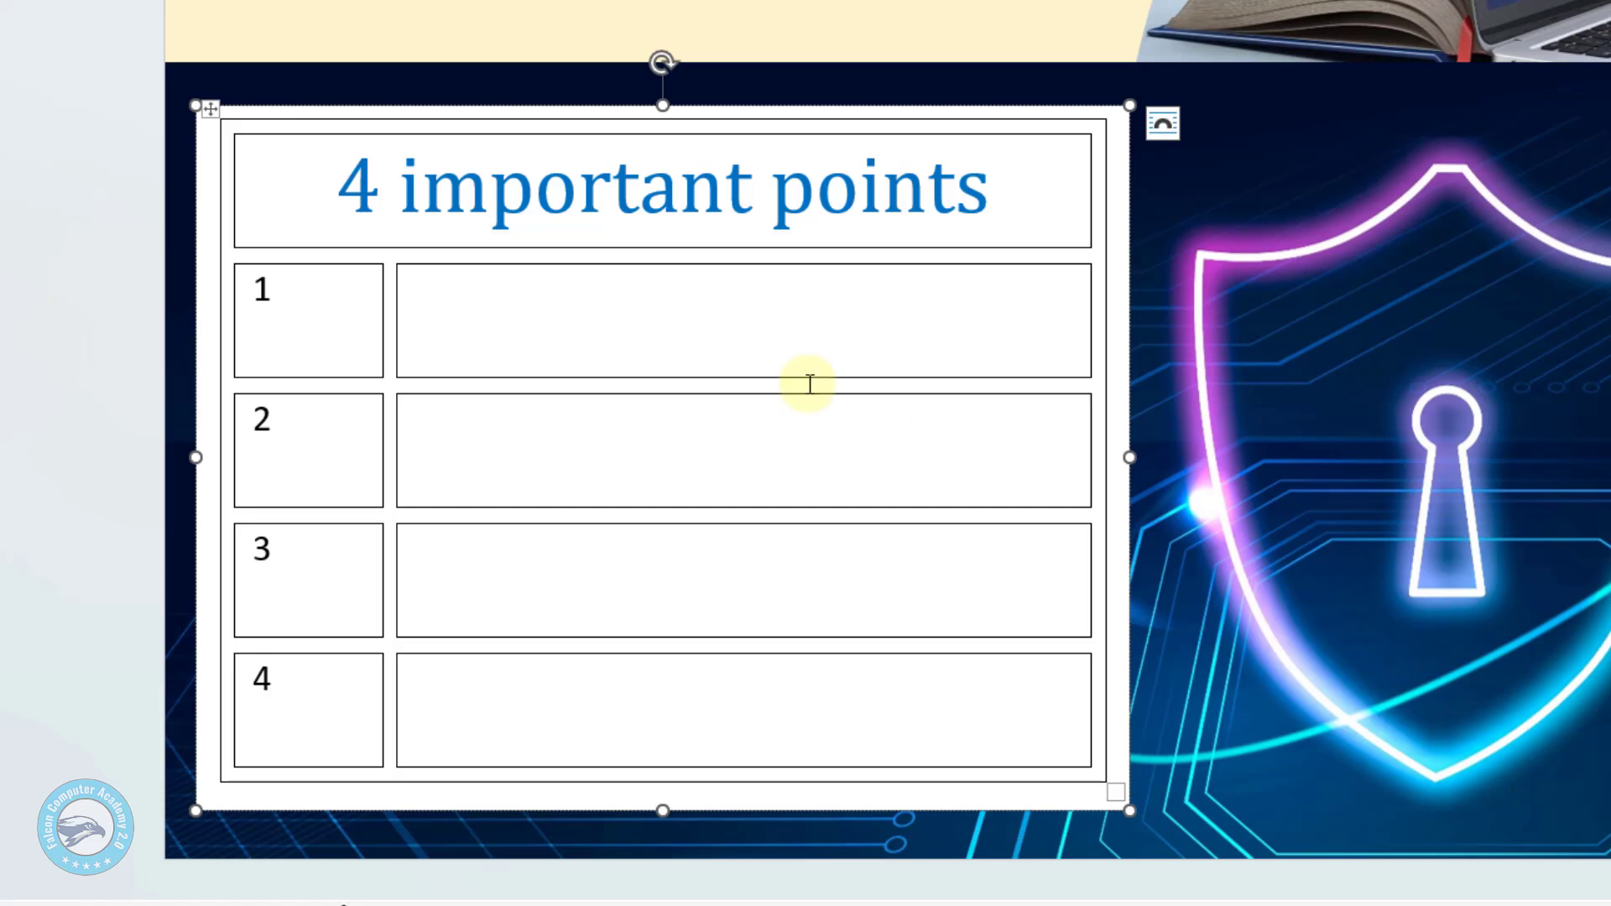
# Center the numbers 1 to 4 both horizontally and vertically within their table cells.
pyautogui.moveTo(326, 496); pyautogui.dragTo(316, 691)
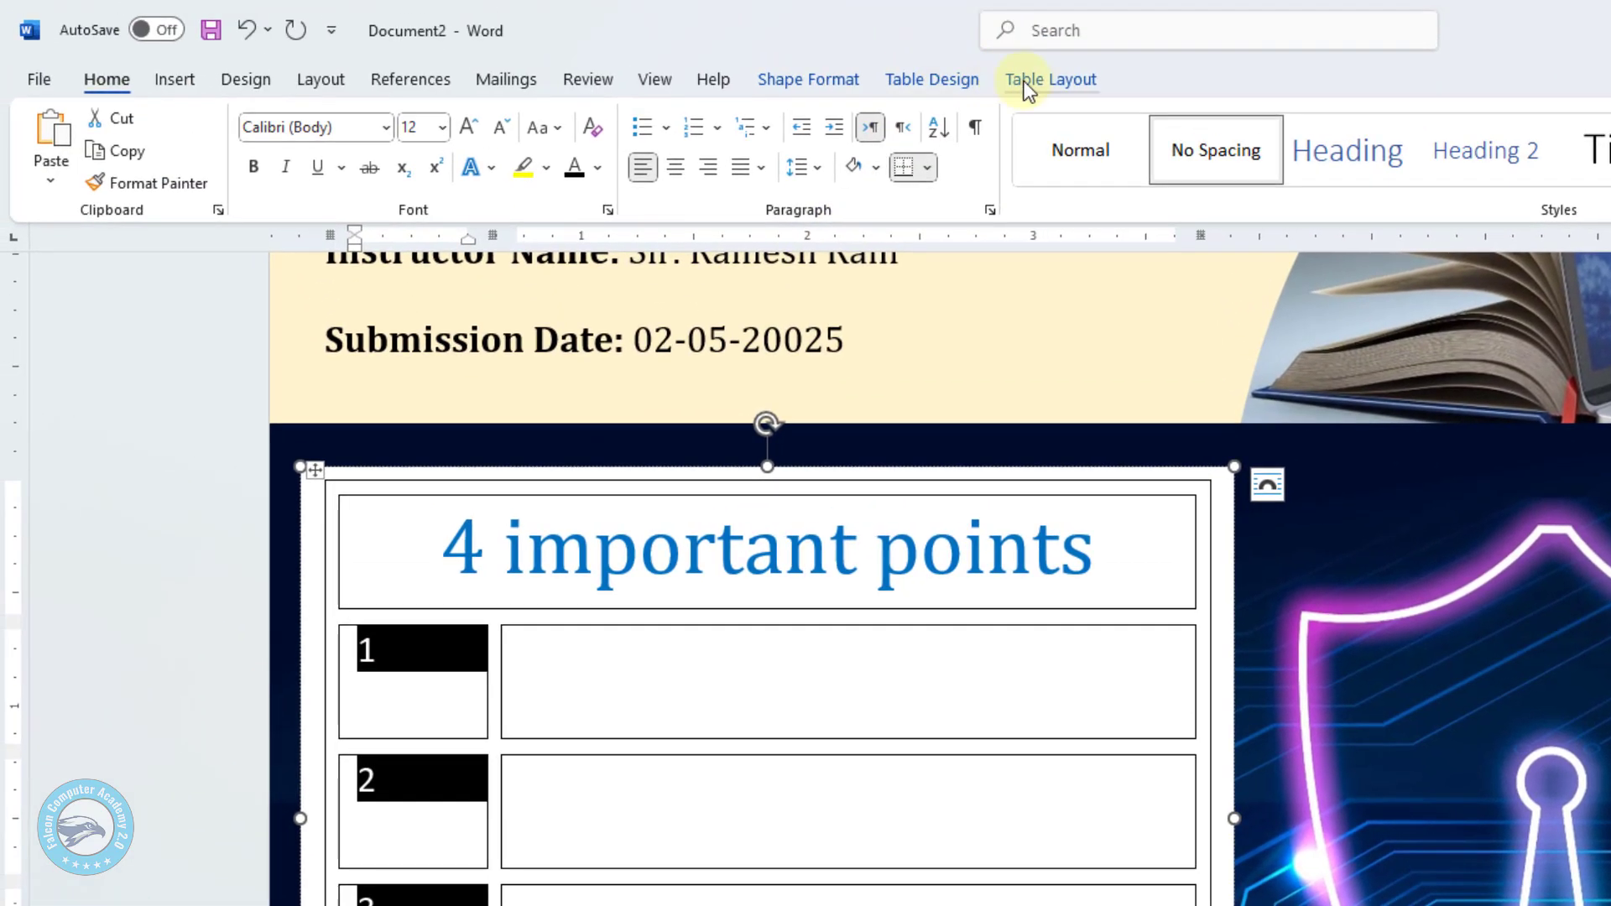
pyautogui.click(1027, 83)
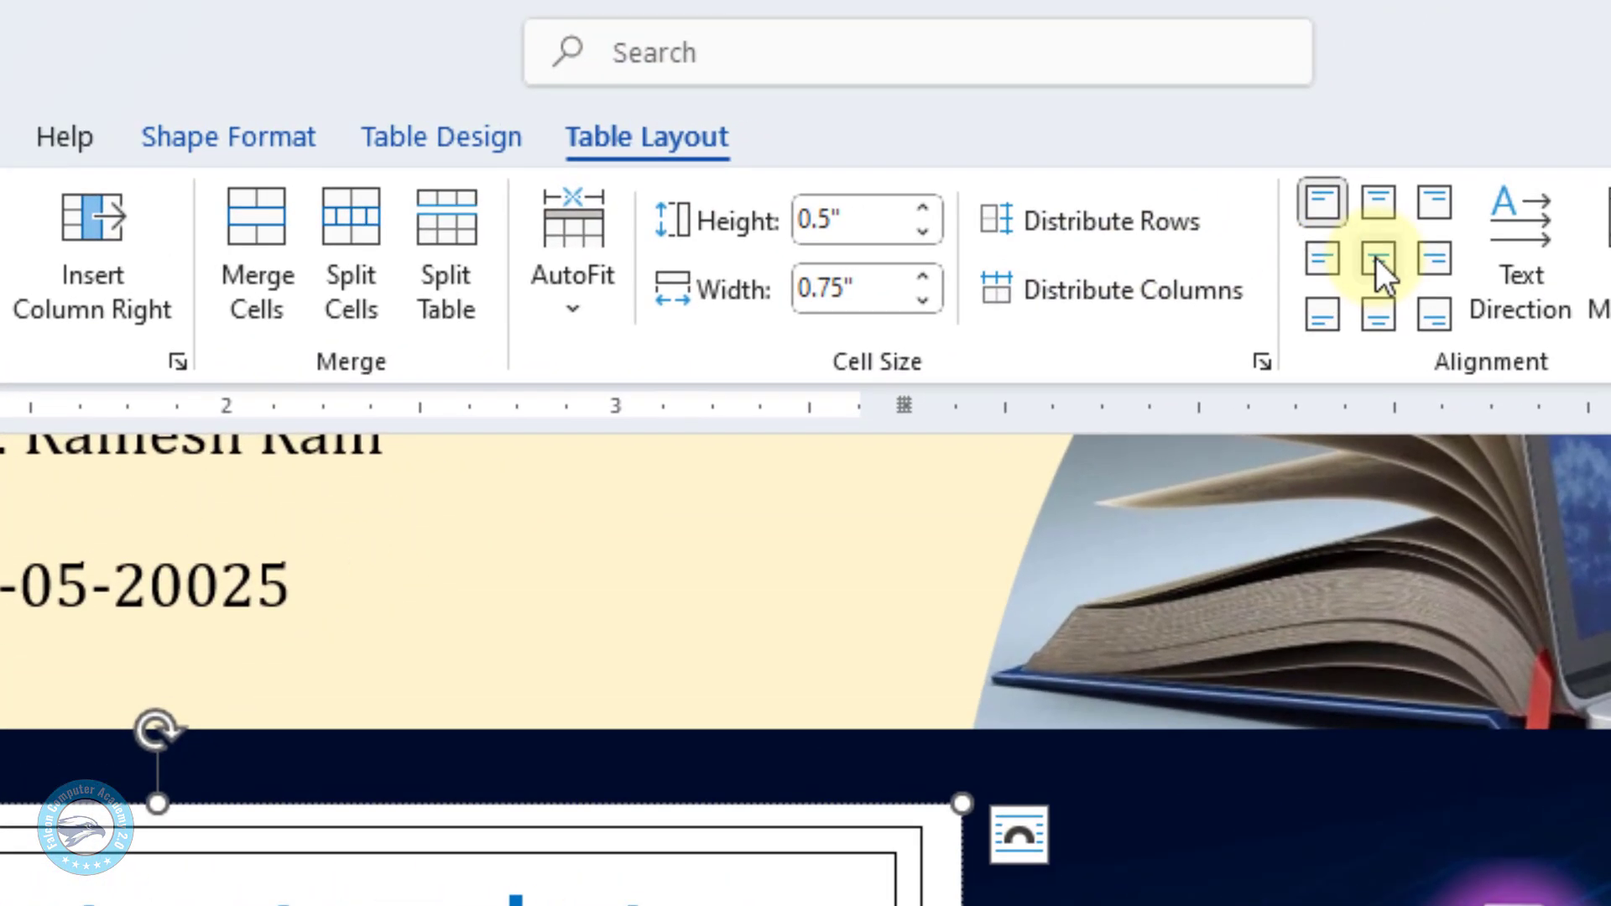
pyautogui.click(1376, 259)
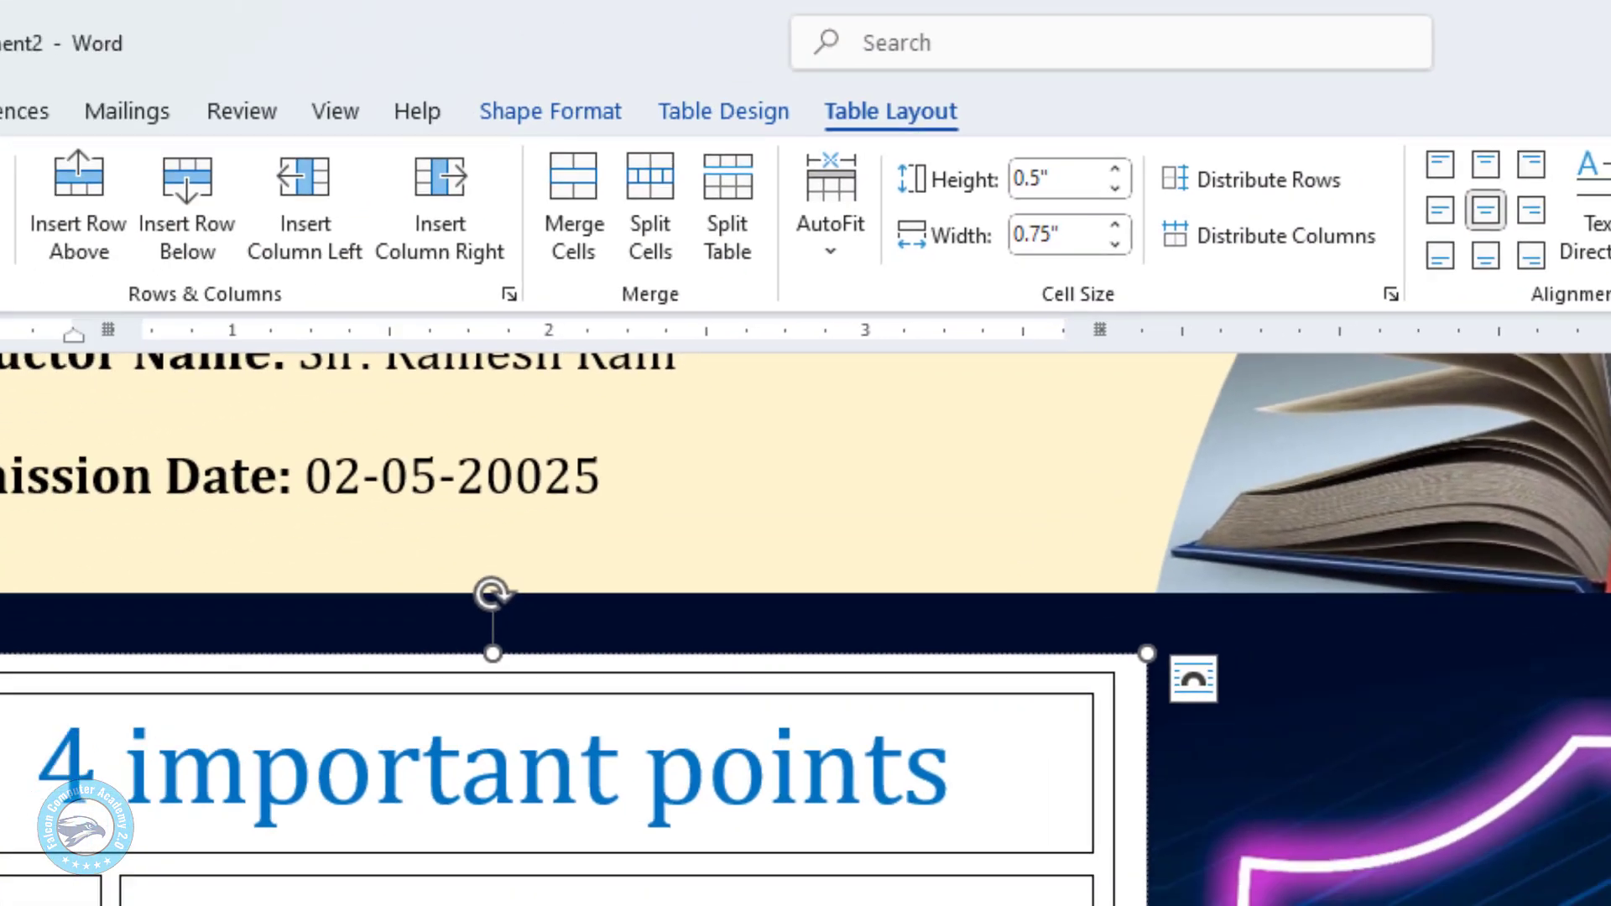
# Increase the font size of the numbers in the table's first column to 26.
pyautogui.click(0, 147)
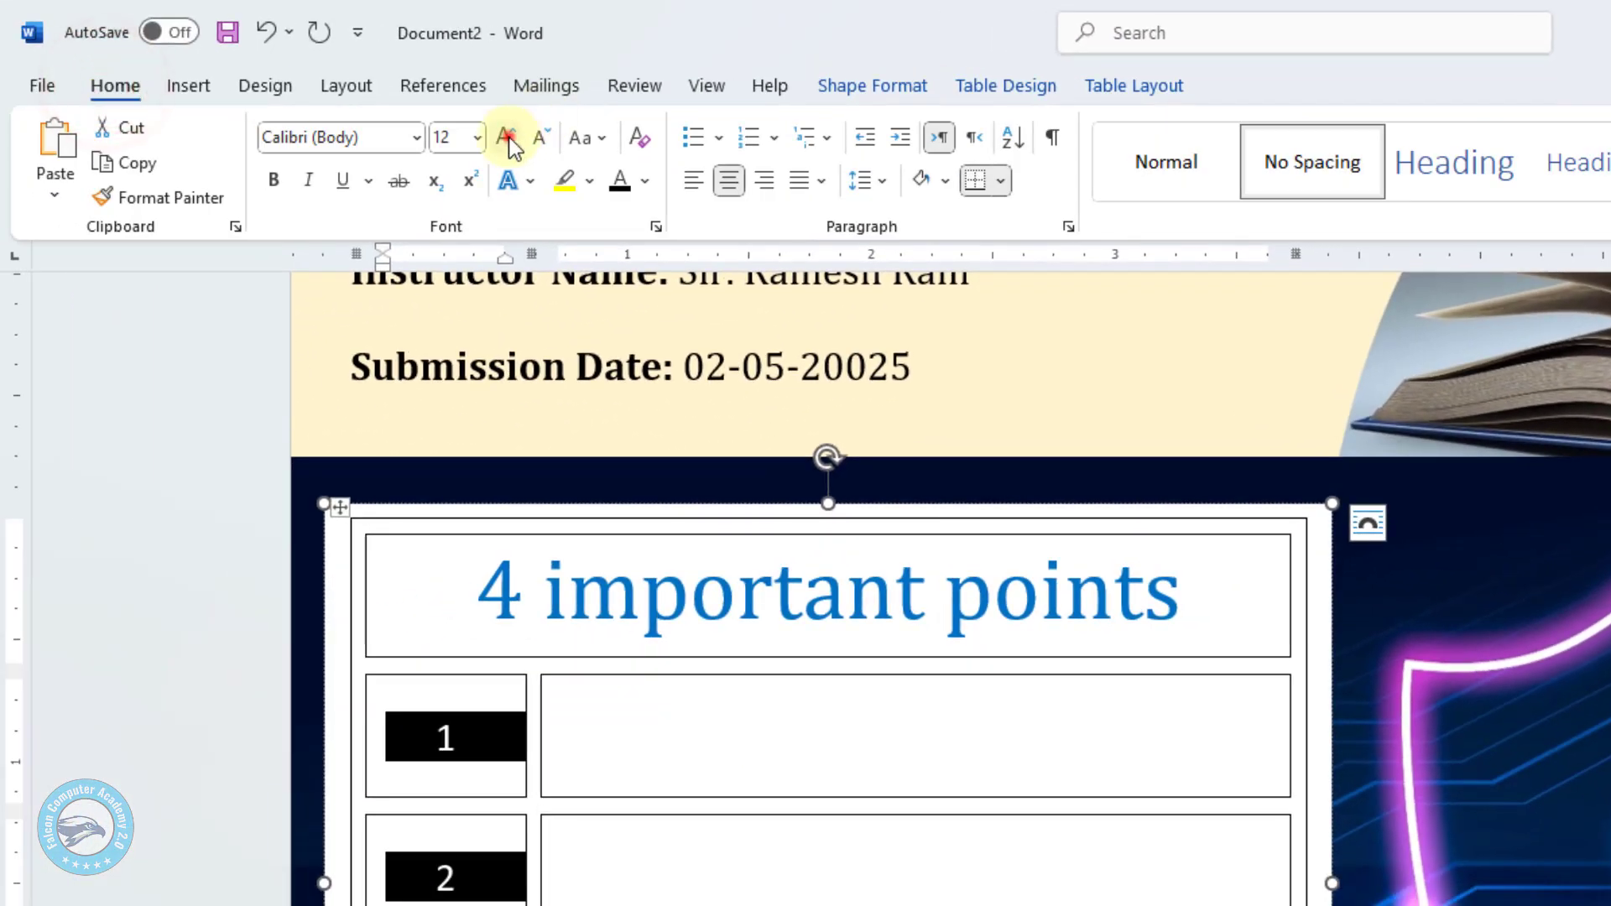
pyautogui.click(507, 137)
pyautogui.click(507, 136)
pyautogui.click(507, 137)
pyautogui.click(507, 137)
pyautogui.click(507, 136)
pyautogui.click(506, 137)
pyautogui.click(507, 137)
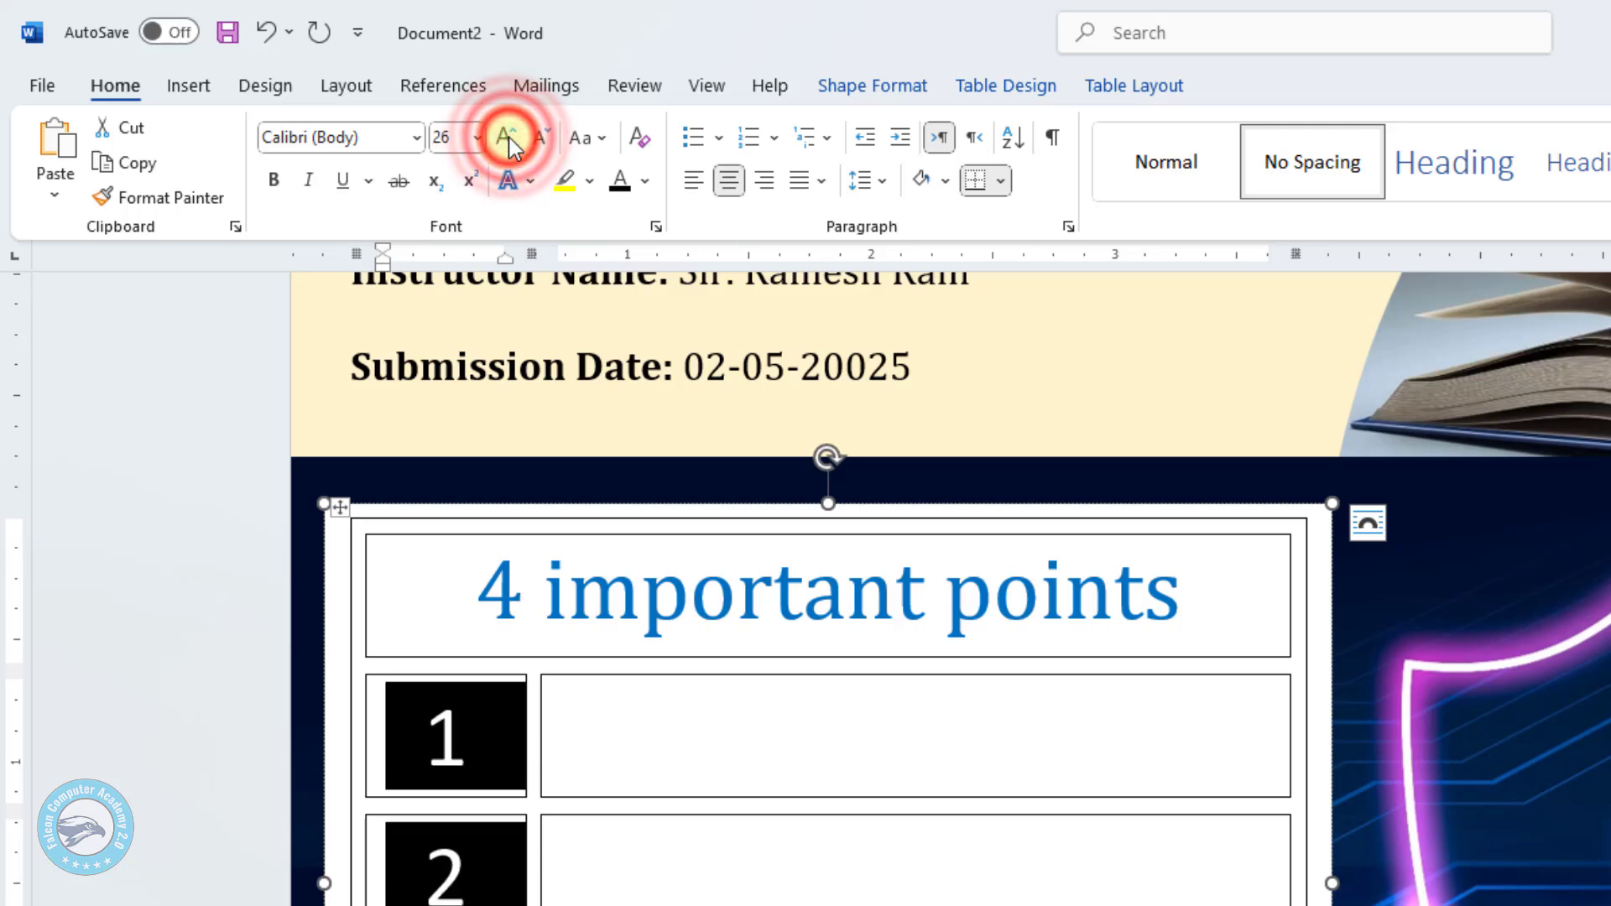
# Make the numbers 1 to 4 in the table's first column bold.
pyautogui.click(676, 749)
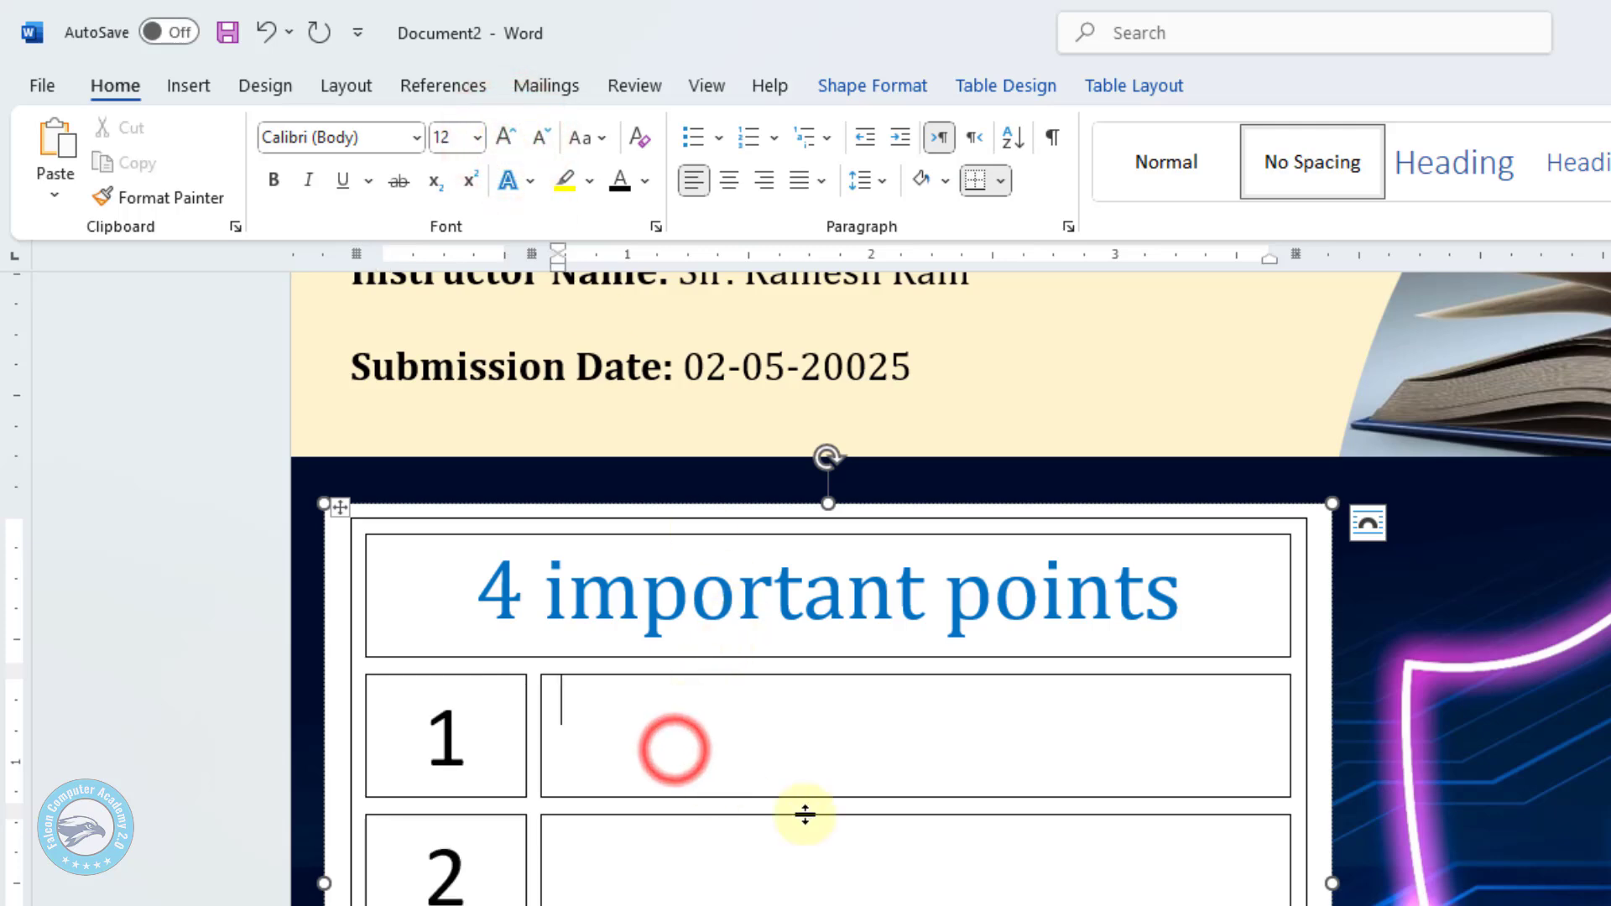
pyautogui.moveTo(460, 705); pyautogui.dragTo(445, 905)
pyautogui.click(274, 99)
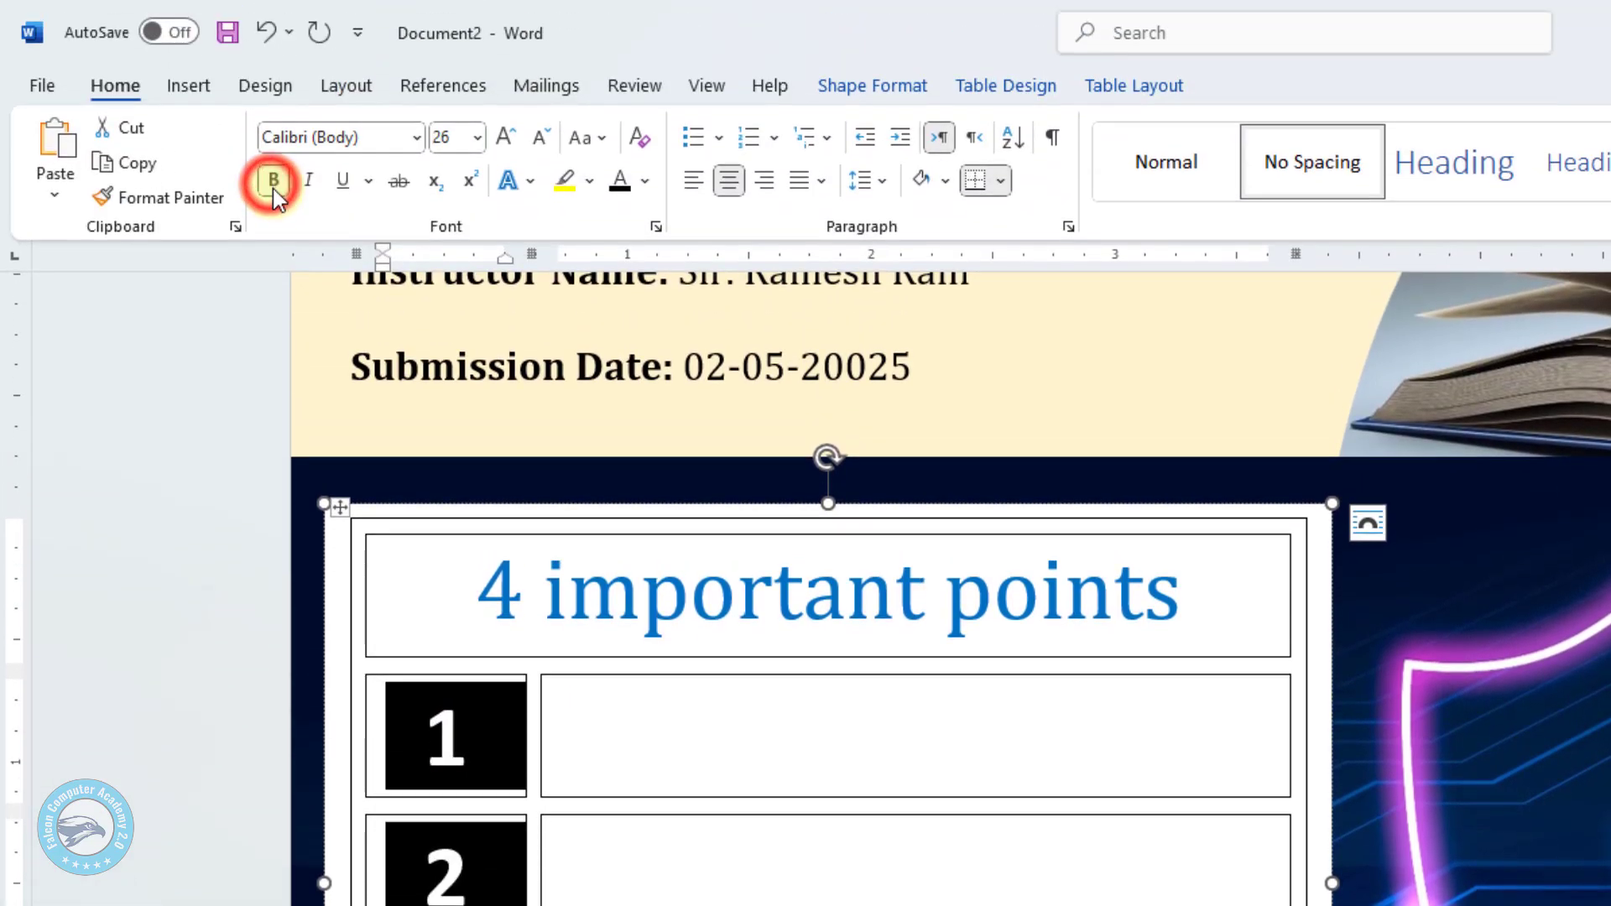